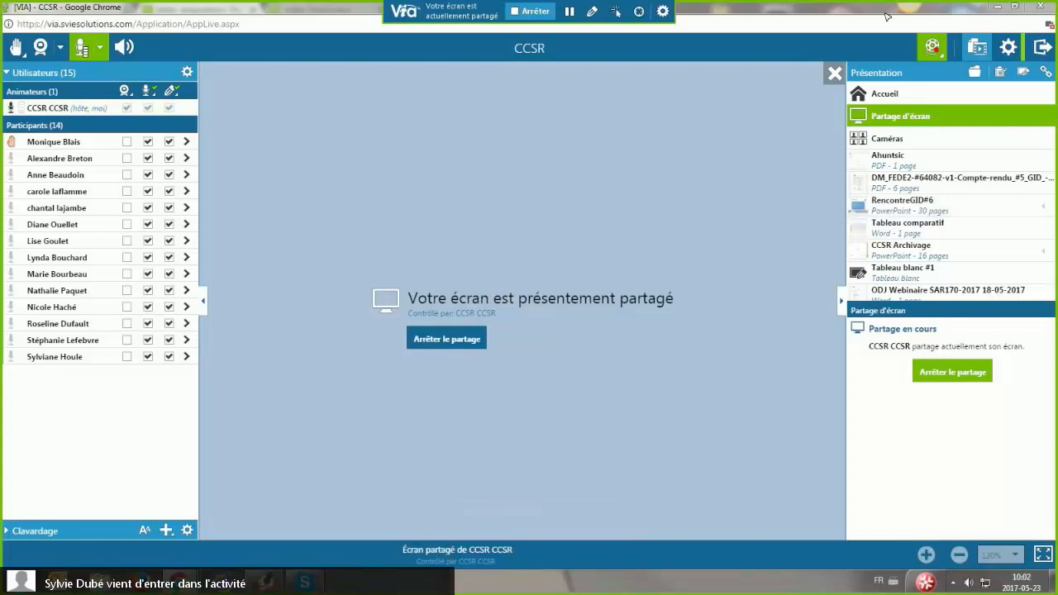
- Bring the Koha-CCSR community site's browser window to the front and maximize it
drag(887, 16, 609, 34)
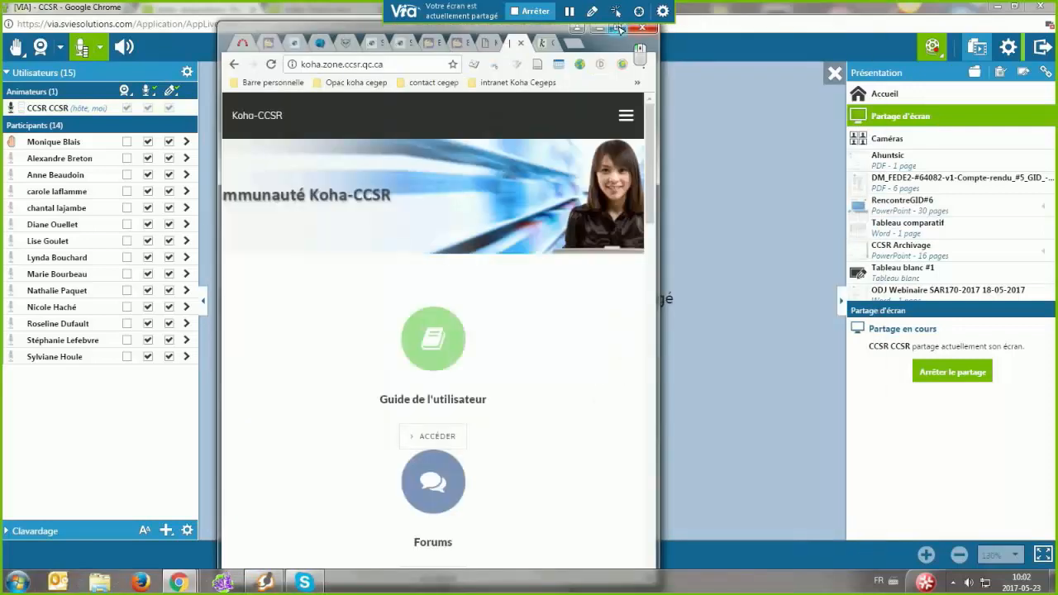
click(618, 29)
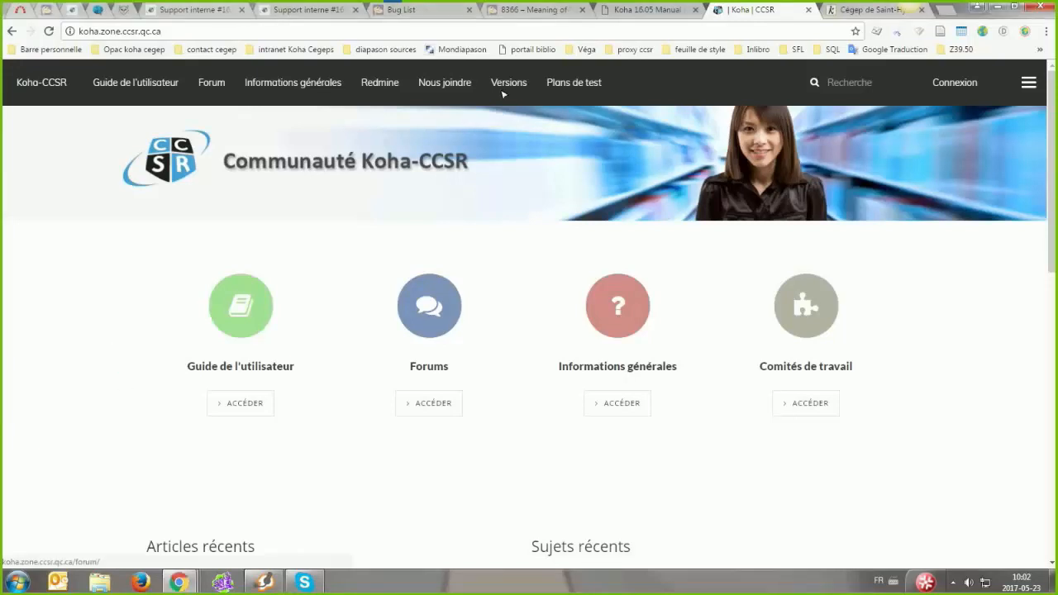
mouse_move(503, 95)
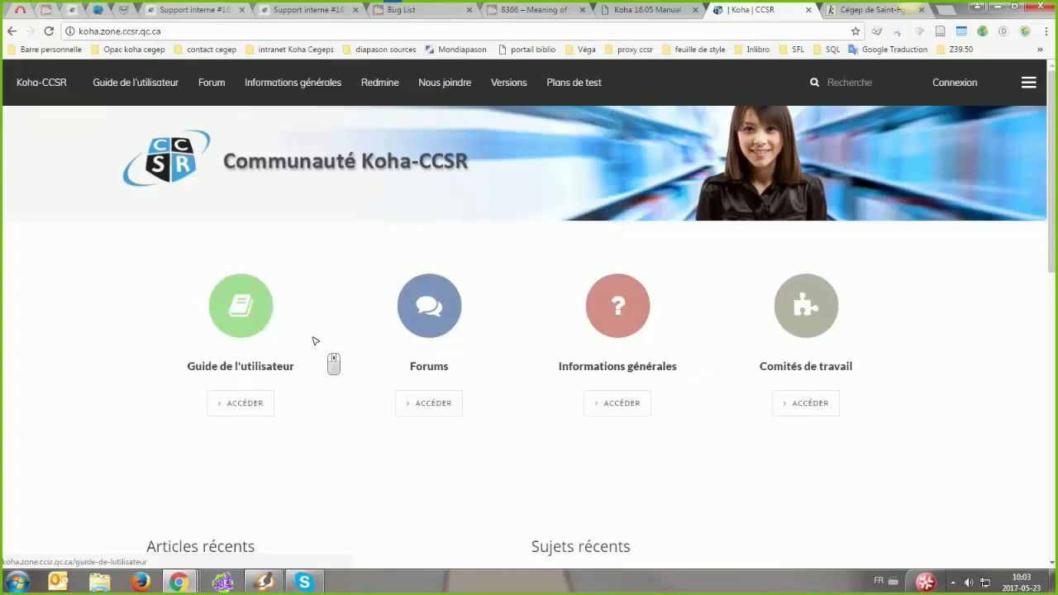
- Go to the first set of recent articles (Articles récents) on the home page and open the Version 16.11 article
scroll(298, 367, down, 1)
scroll(299, 367, down, 2)
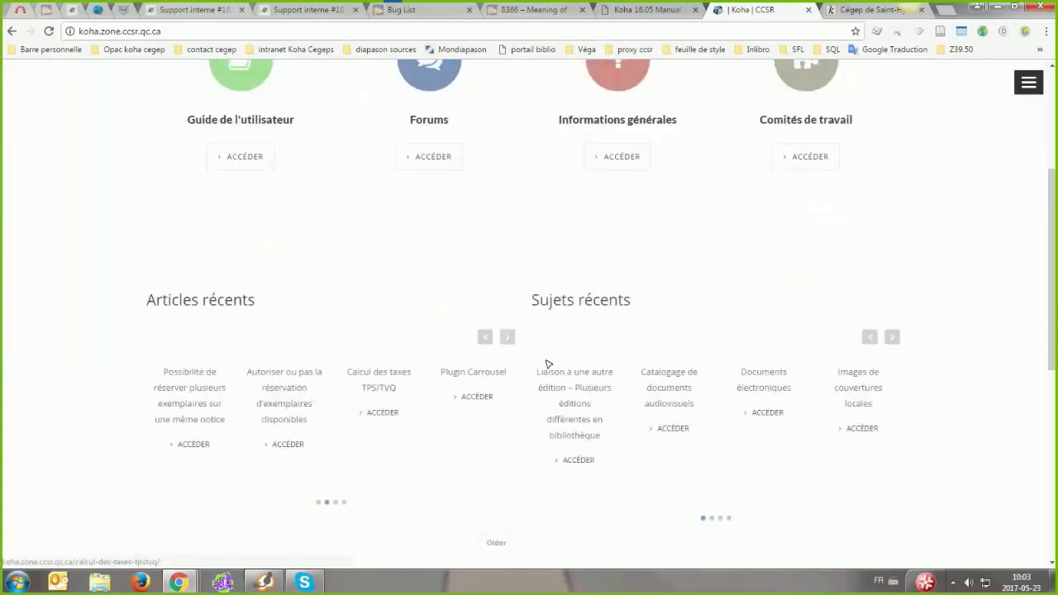
click(315, 503)
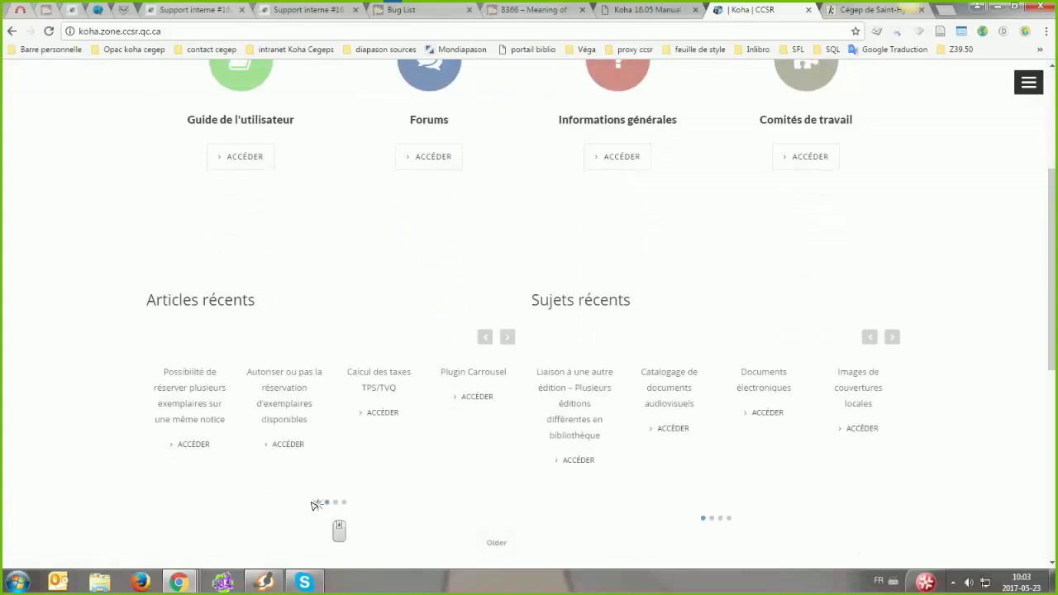
click(485, 336)
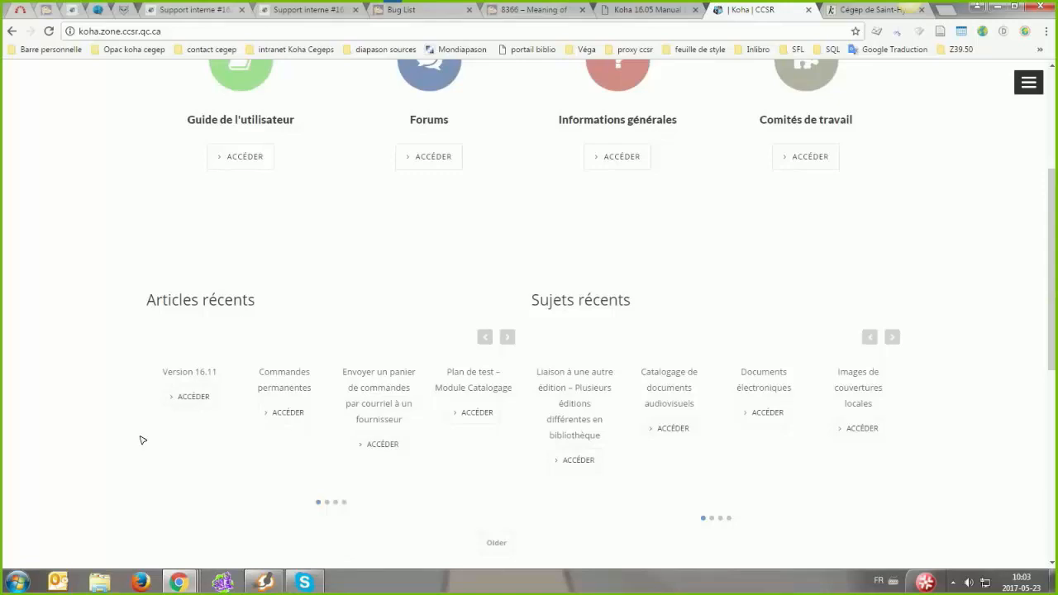
click(197, 397)
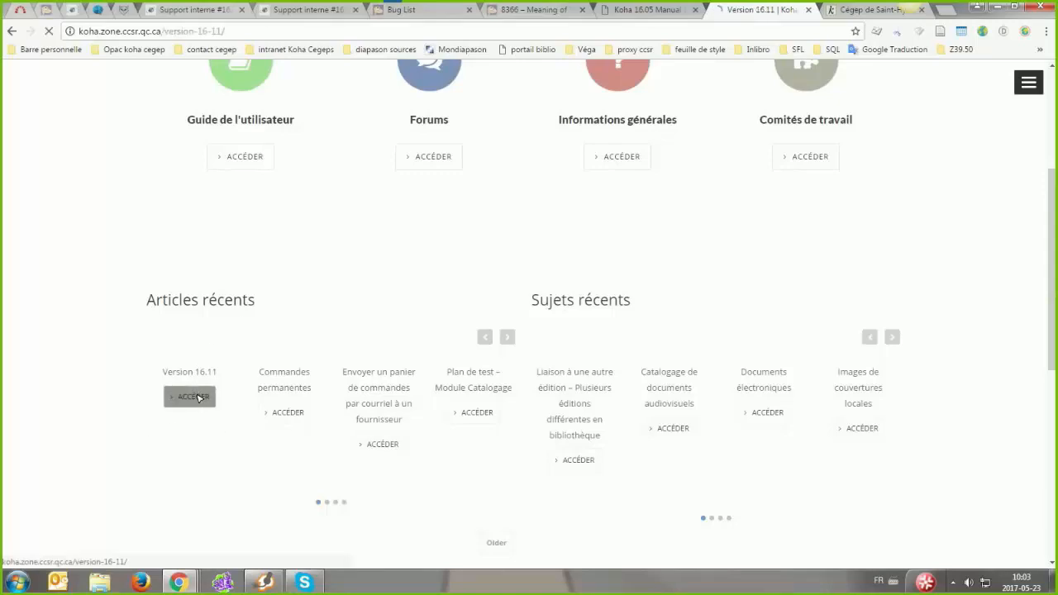
- Examine the Version 16.11 article's table of contents and its Important and OPAC sections
scroll(136, 294, down, 1)
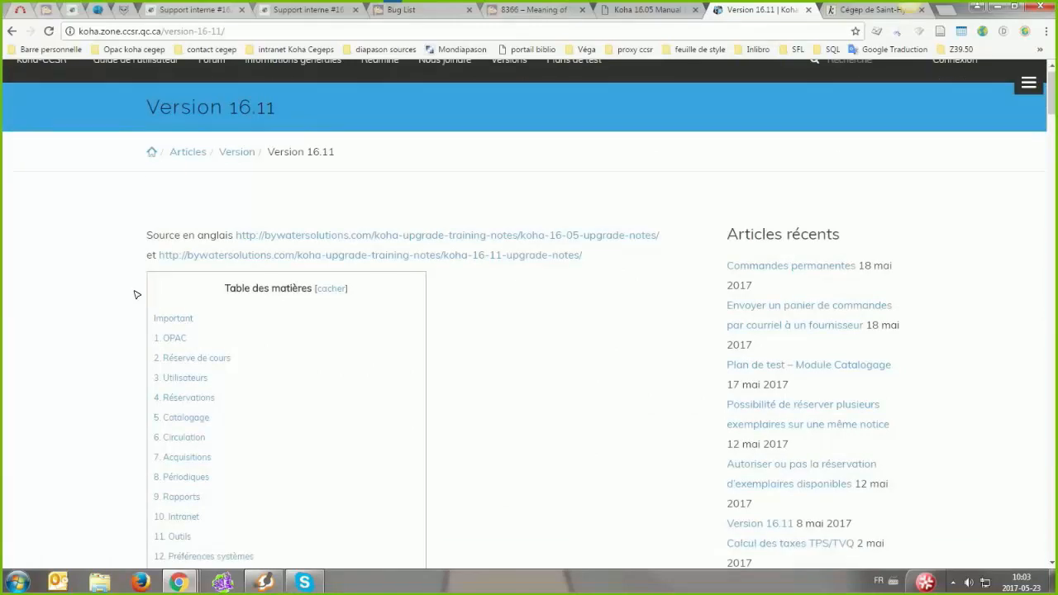
scroll(140, 380, down, 2)
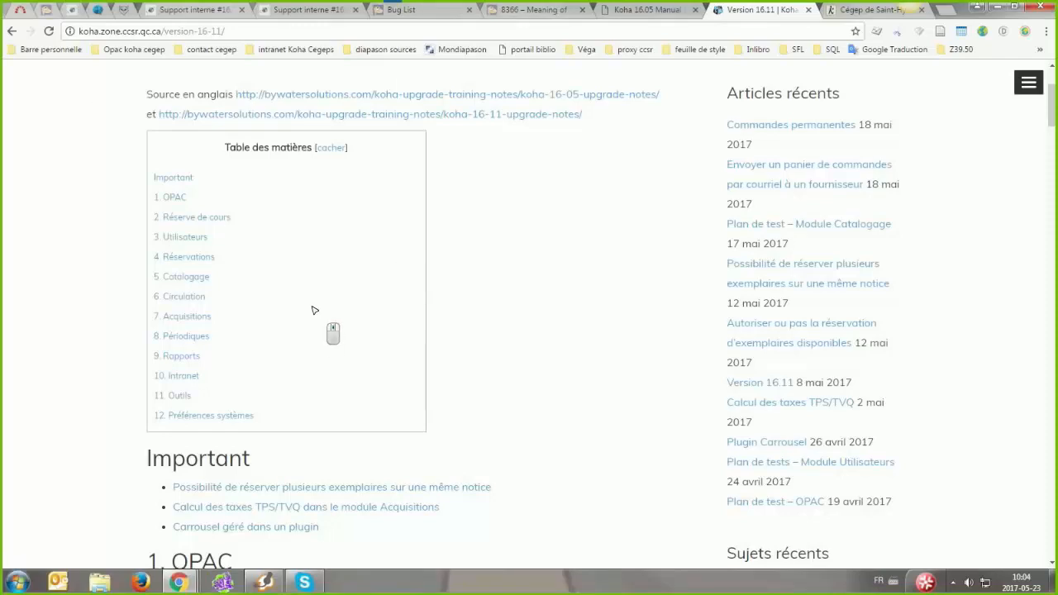
scroll(313, 310, down, 1)
scroll(487, 100, up, 1)
scroll(456, 205, down, 1)
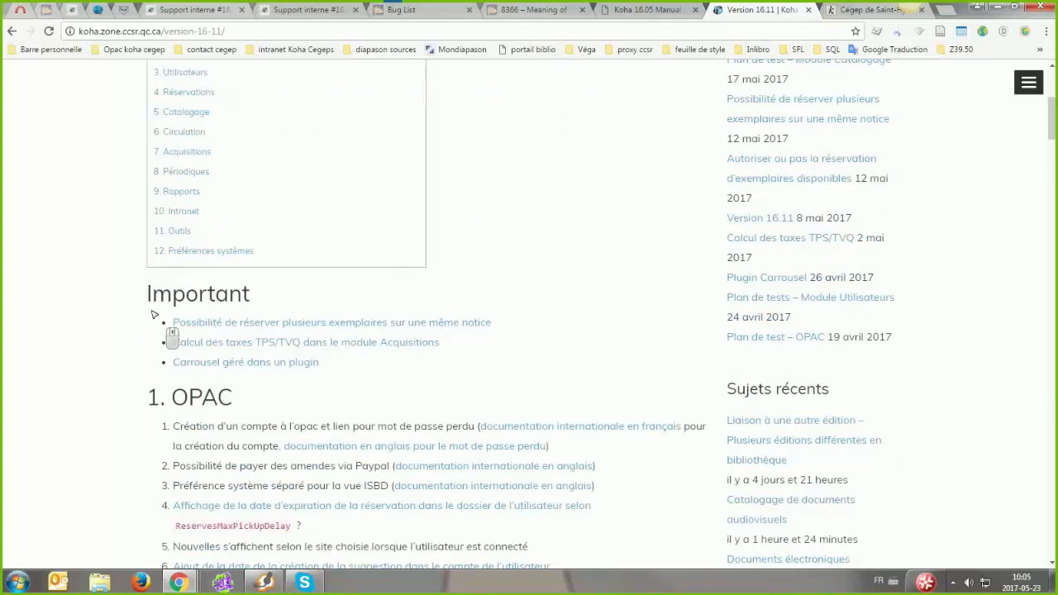
scroll(170, 338, down, 3)
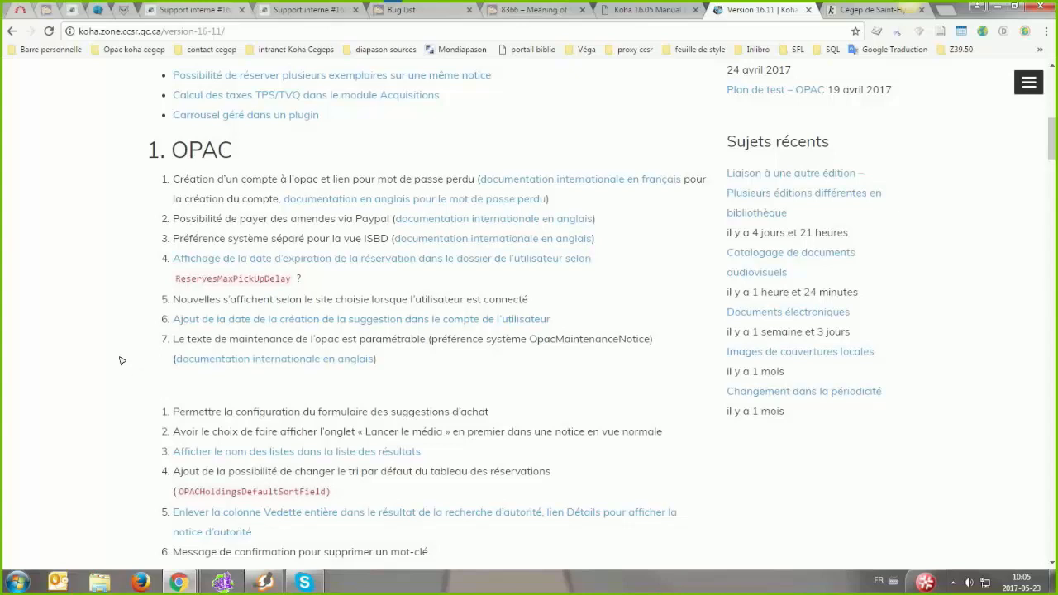
scroll(122, 360, down, 1)
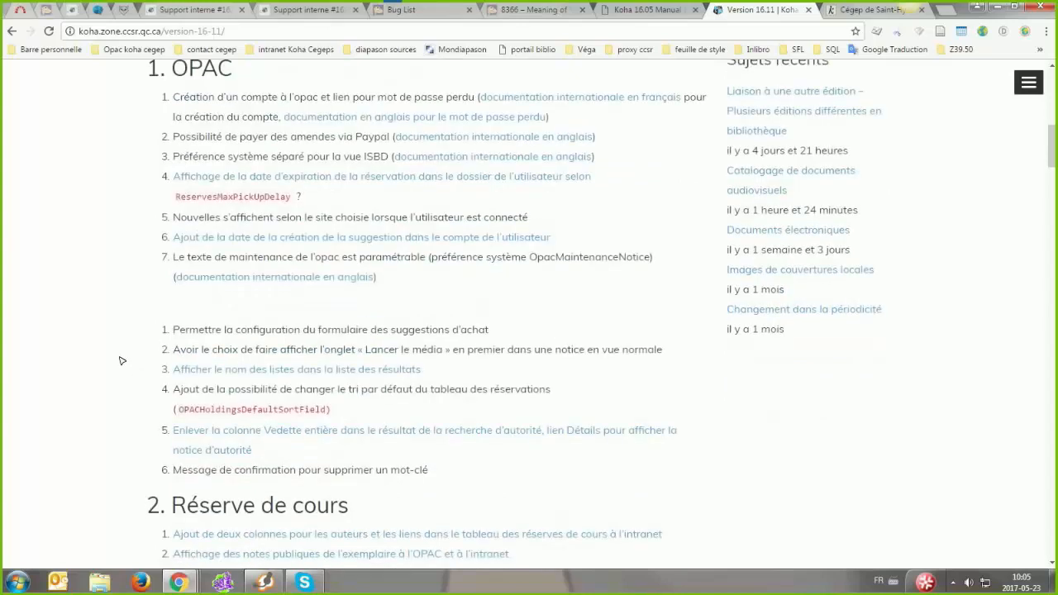
scroll(121, 360, up, 3)
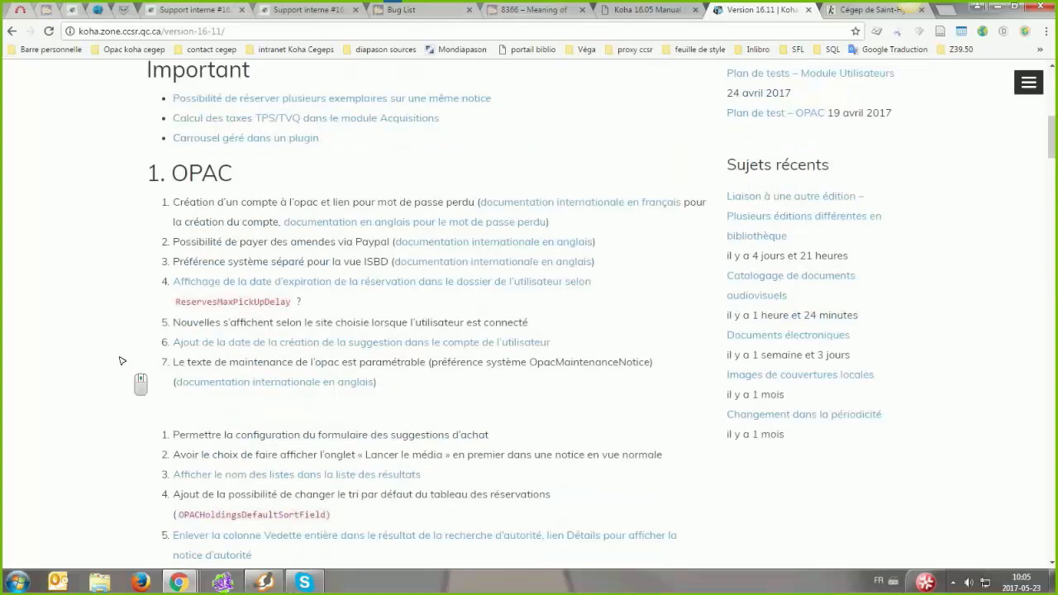
scroll(121, 361, up, 2)
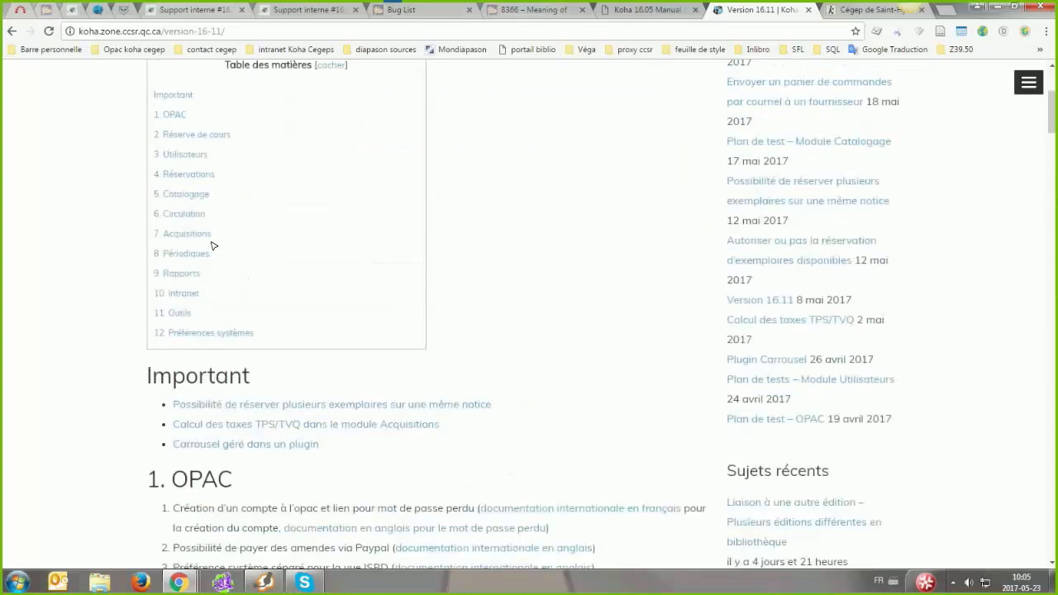
- Jump to the Acquisitions section and view the illustration for its first item, the record link in existing-record order searches, then close it
click(192, 235)
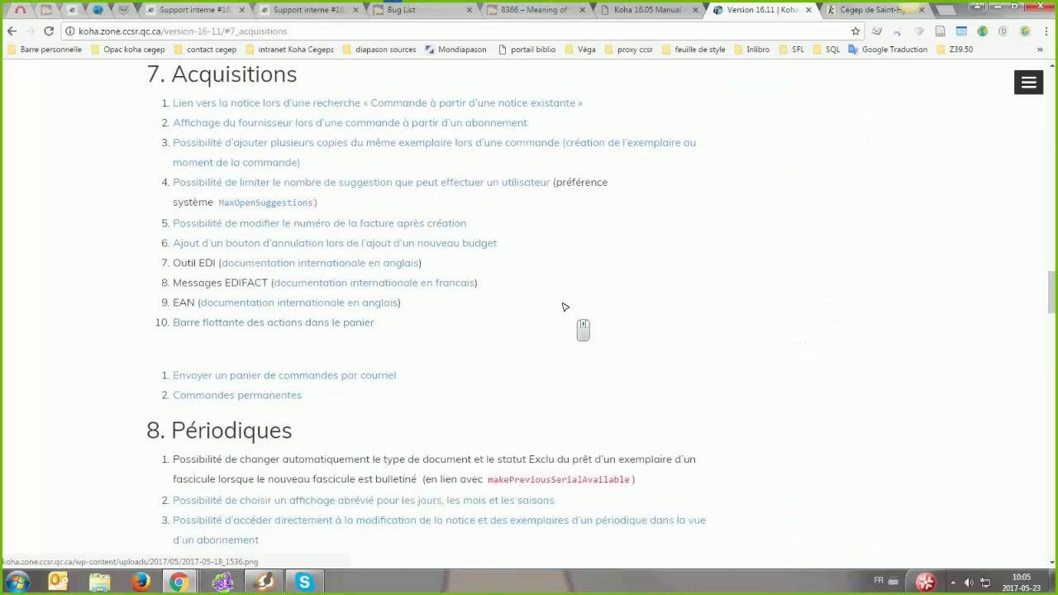
scroll(476, 333, down, 1)
scroll(476, 333, up, 1)
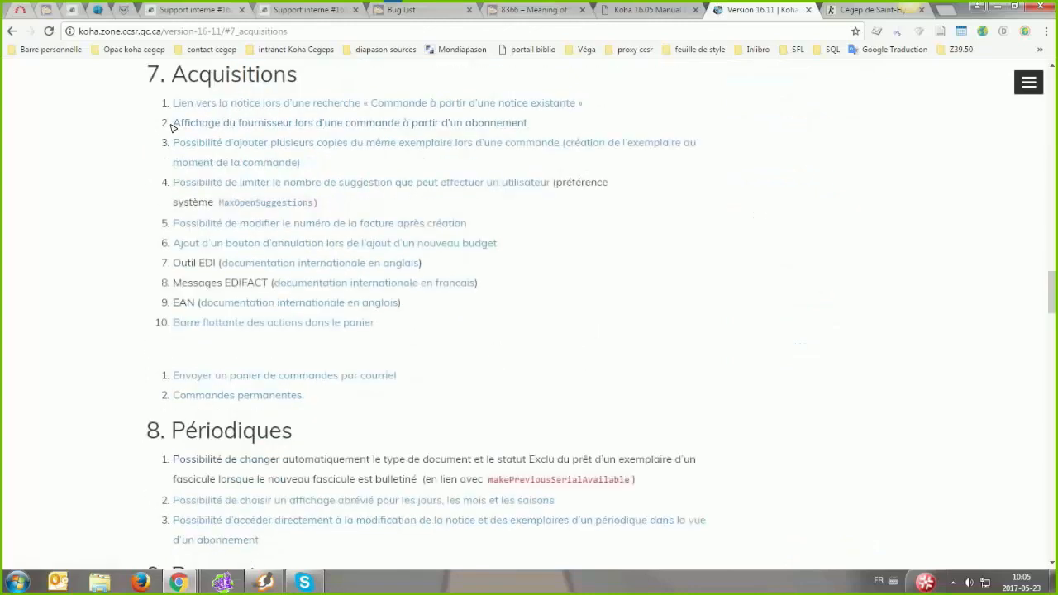
drag(140, 102, 395, 324)
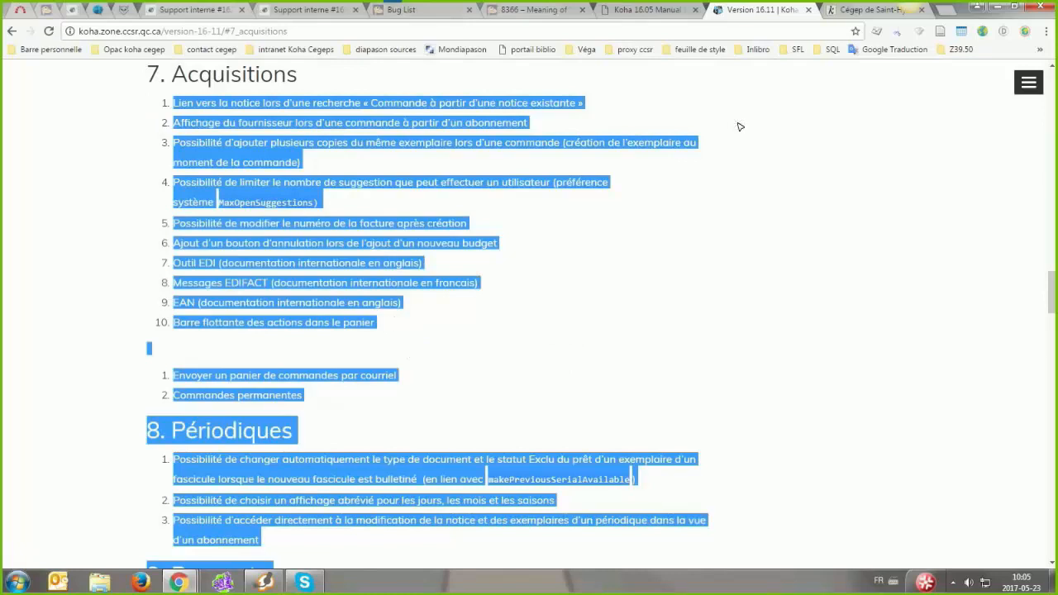
click(357, 337)
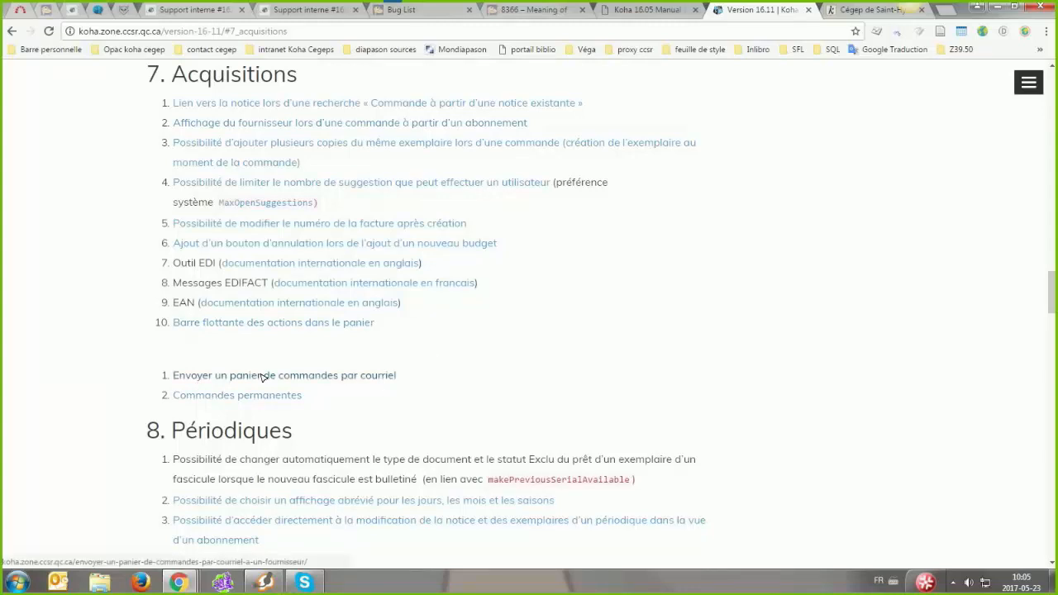
click(358, 104)
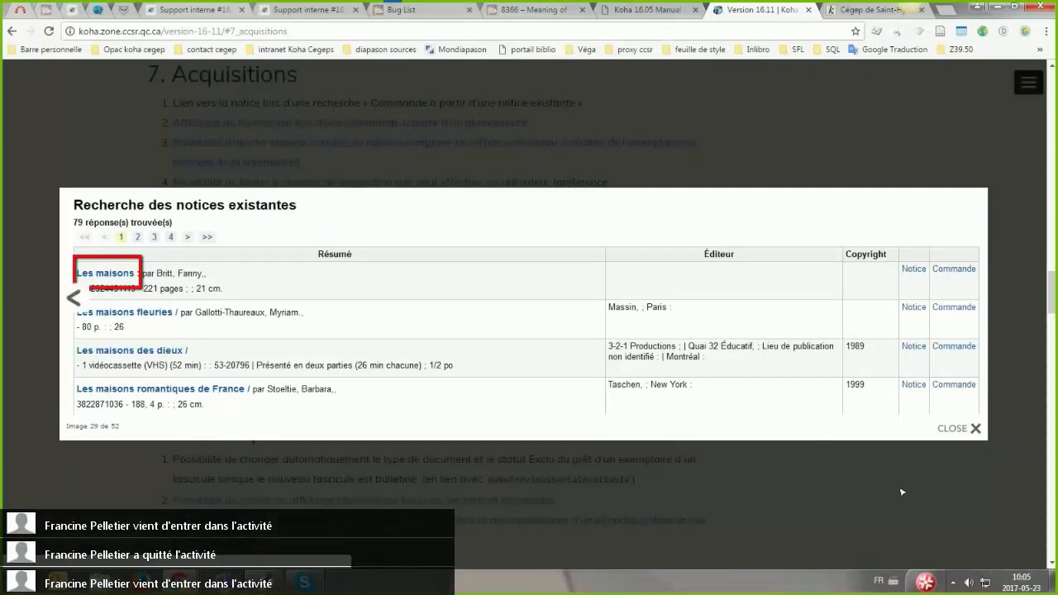
click(971, 430)
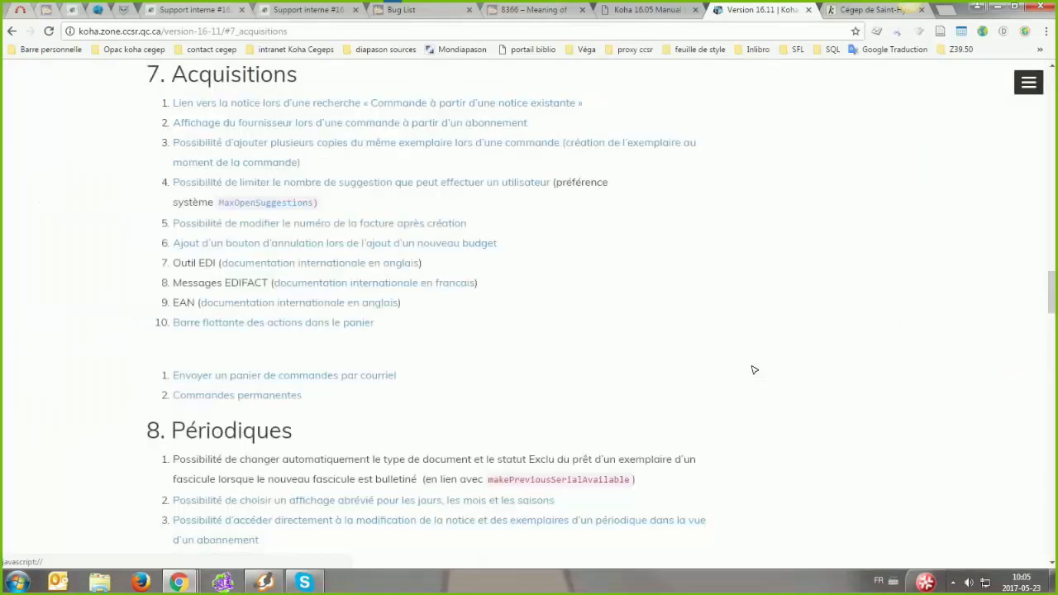
- Open the article on sending an order basket by email, examine its supplier record settings, and close it
click(219, 377)
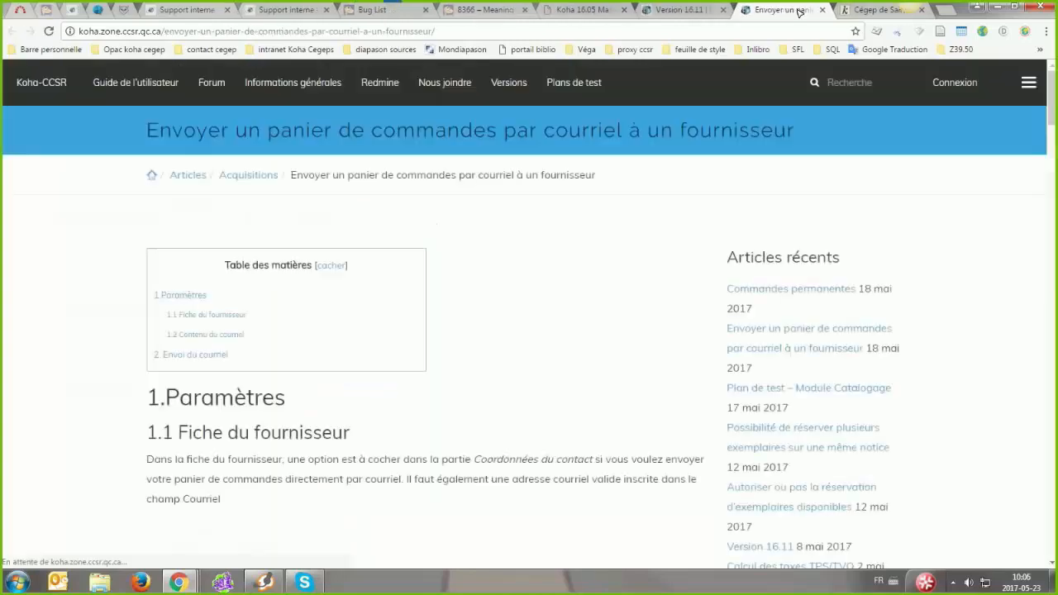
scroll(477, 376, down, 1)
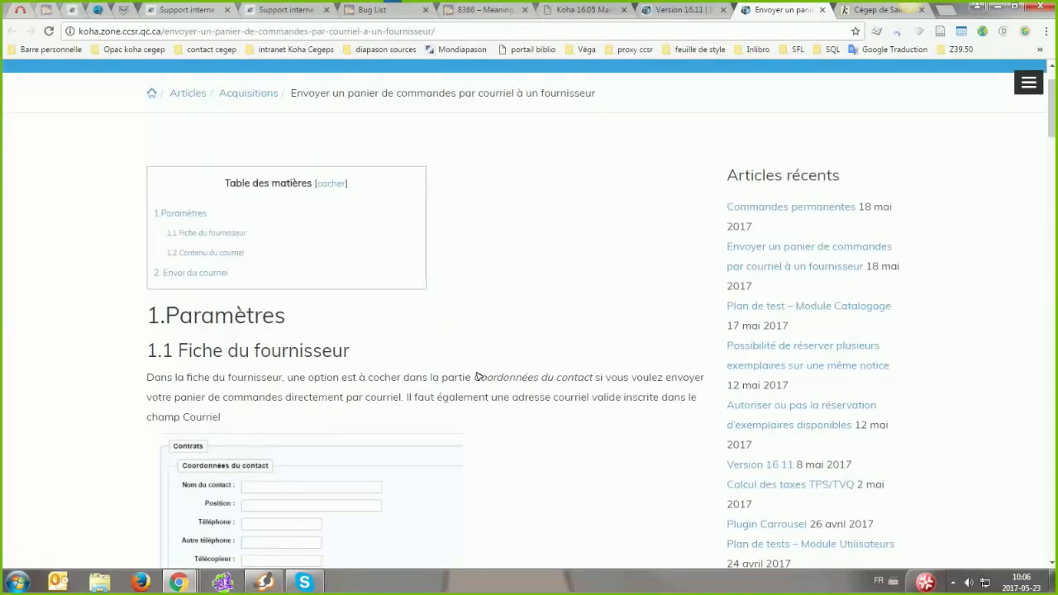
scroll(476, 376, down, 3)
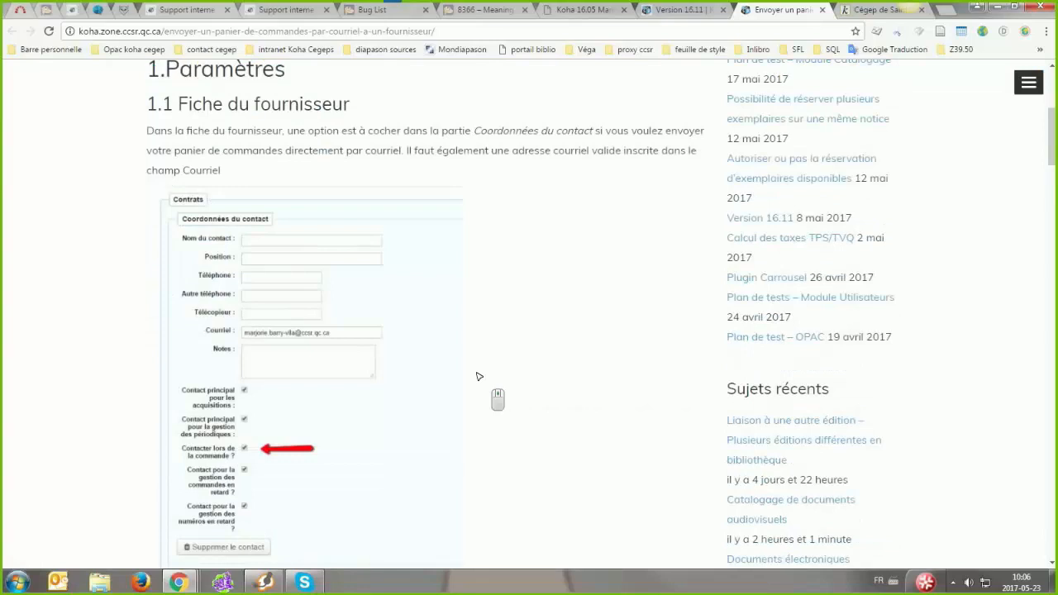
scroll(477, 376, up, 4)
click(822, 9)
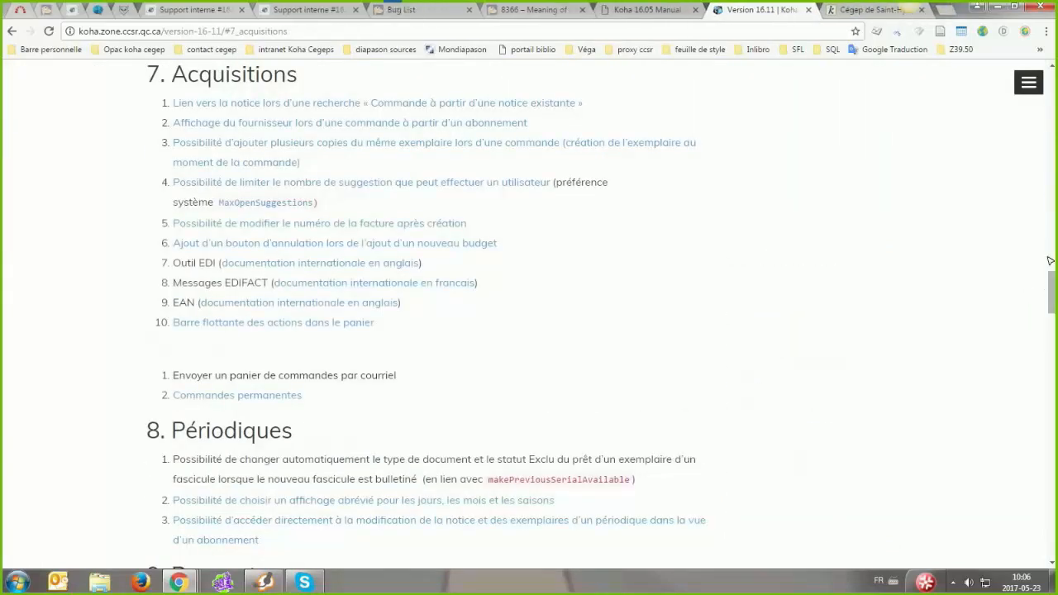
- Minimize the Version 16.11 article's window and switch to the Koha Acquisitions window showing the formation basket
scroll(1049, 261, up, 10)
scroll(686, 252, up, 5)
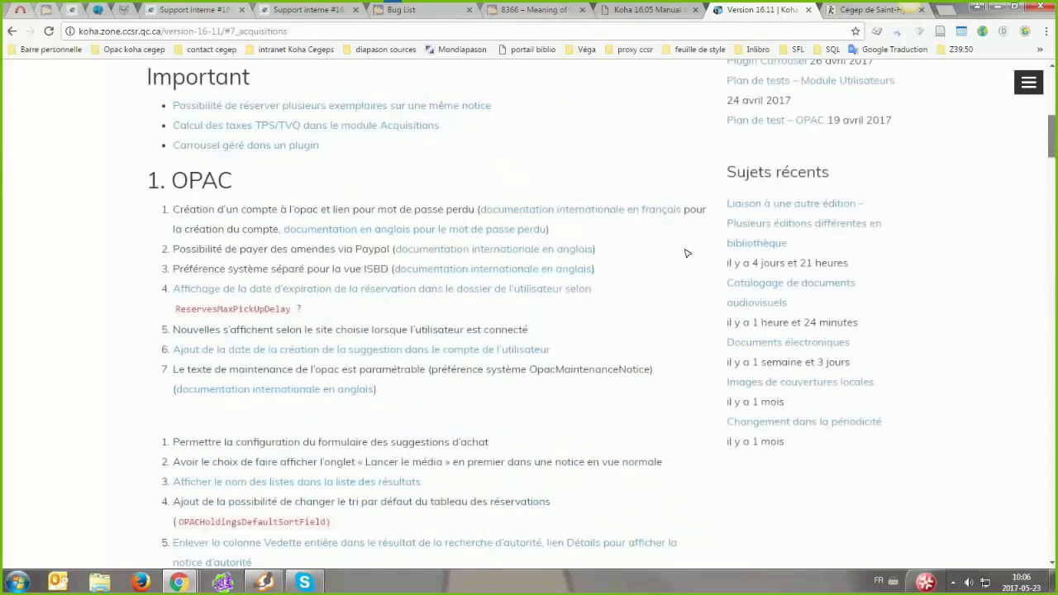
scroll(409, 342, up, 6)
scroll(127, 386, up, 1)
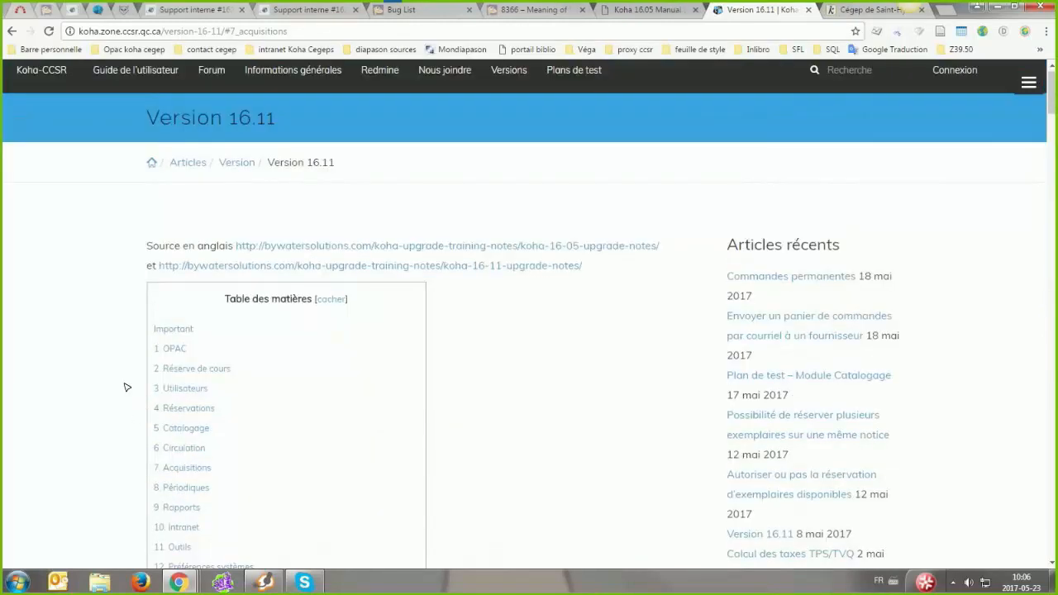
scroll(126, 387, up, 1)
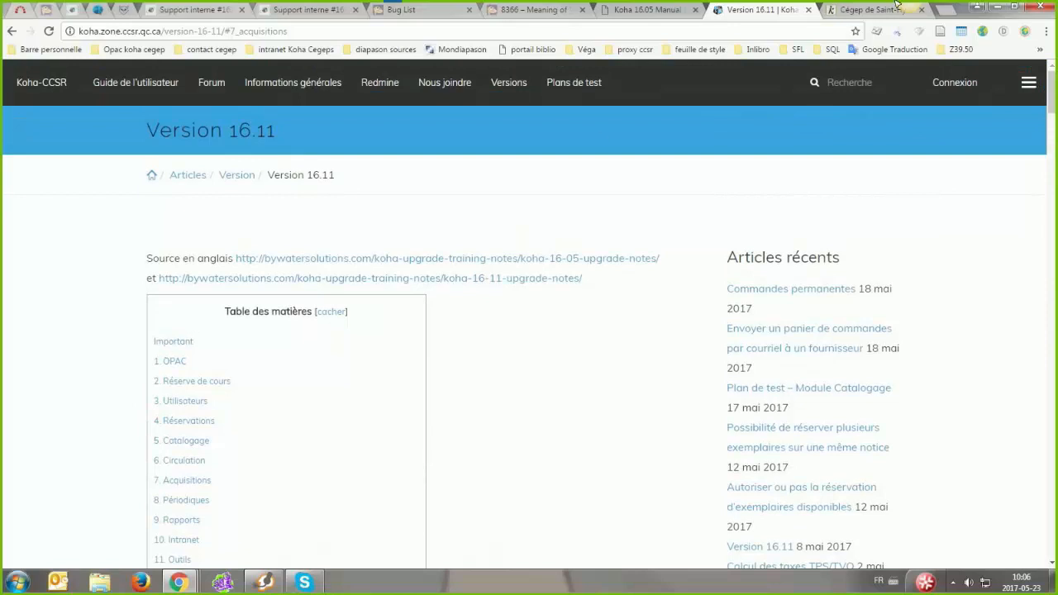
click(1002, 5)
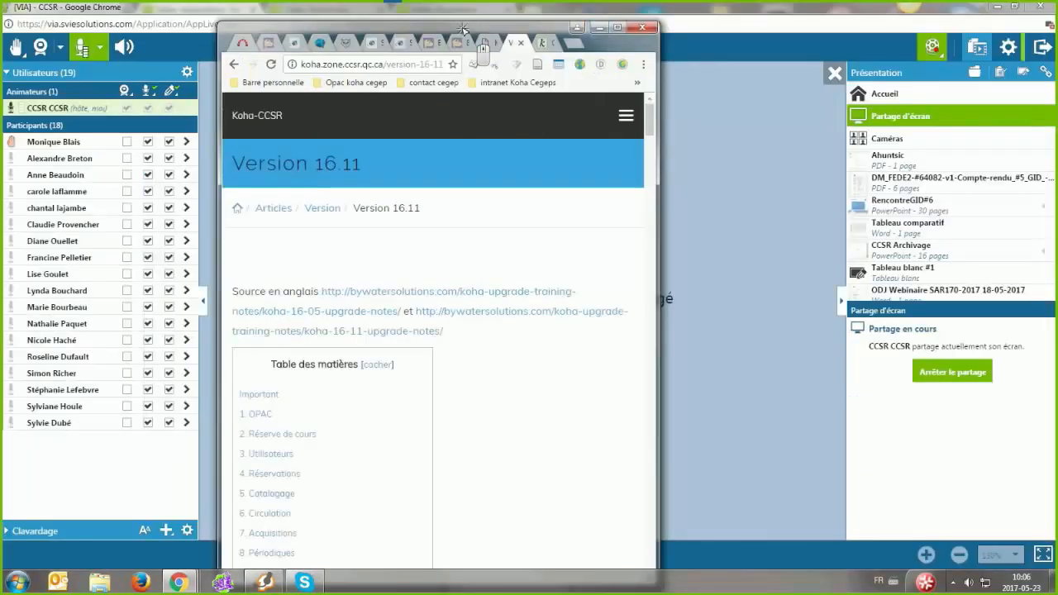
click(599, 28)
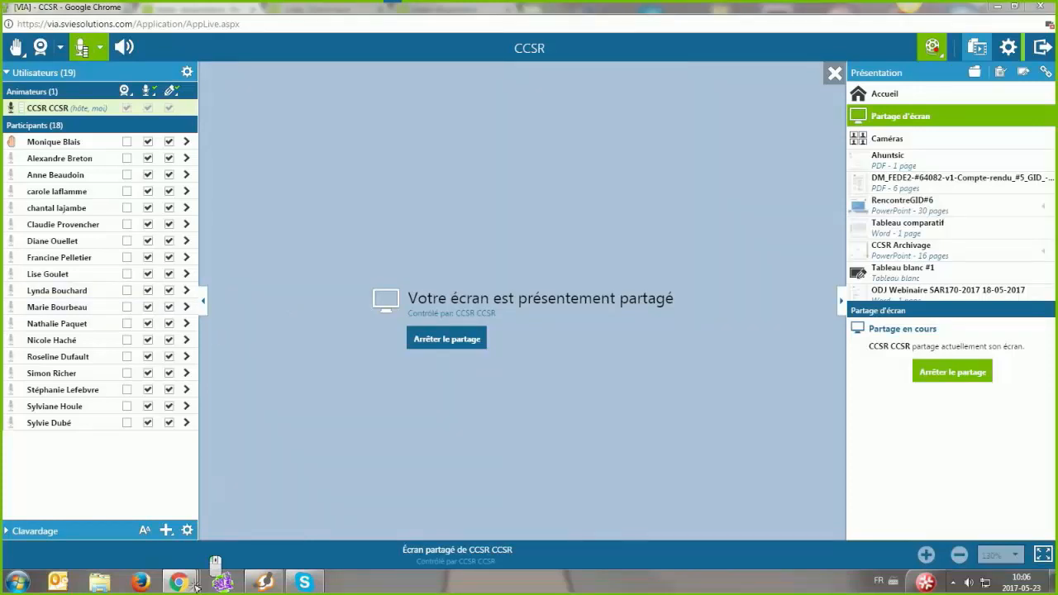
mouse_move(180, 582)
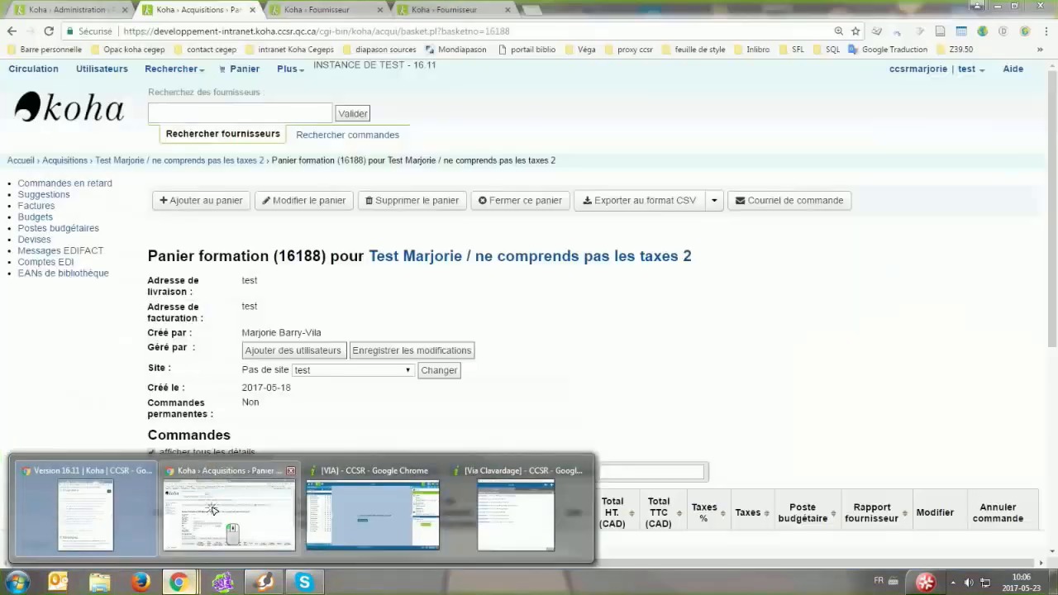
click(212, 511)
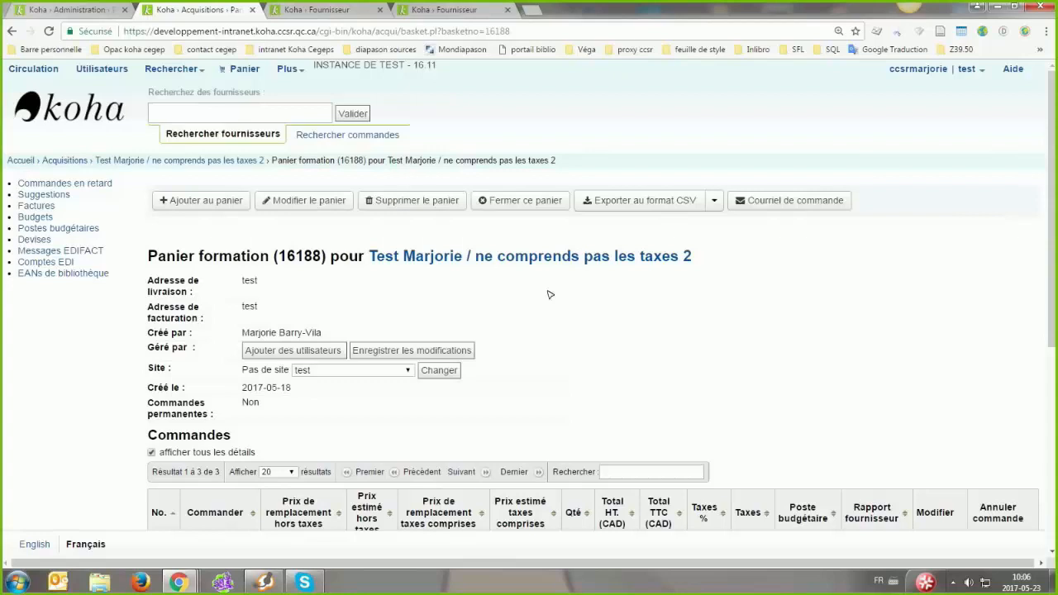
middle_click(474, 313)
scroll(476, 315, up, 3)
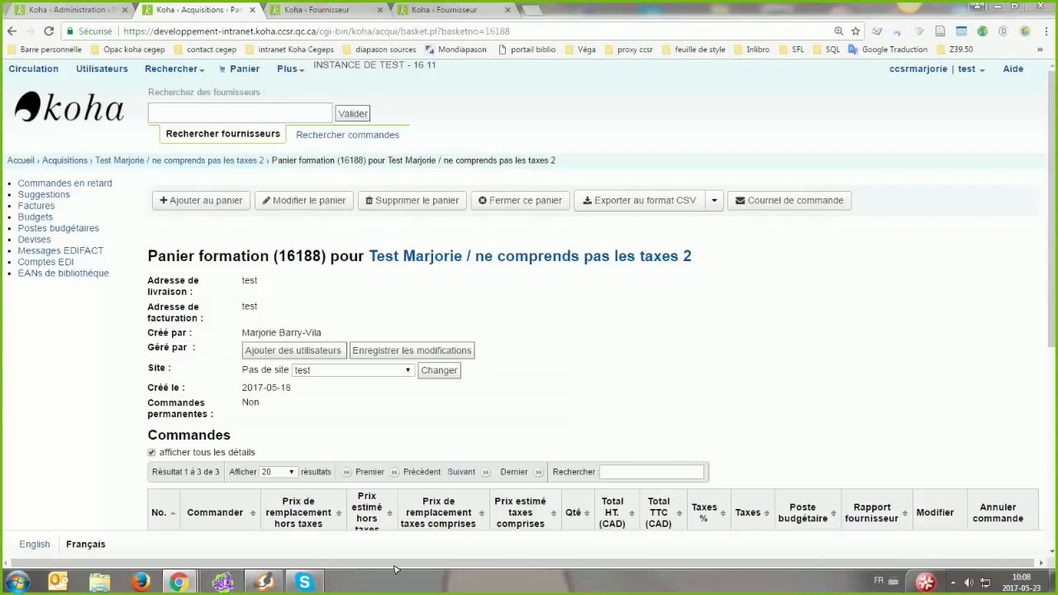
- Switch to the system preferences page and search the preferences for "tax"
click(62, 11)
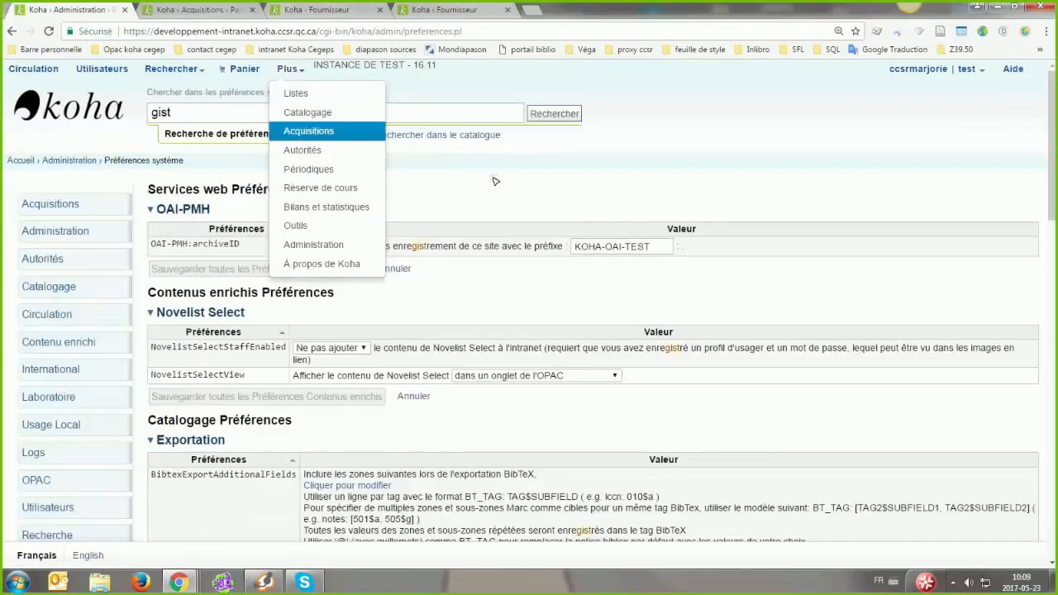
click(491, 179)
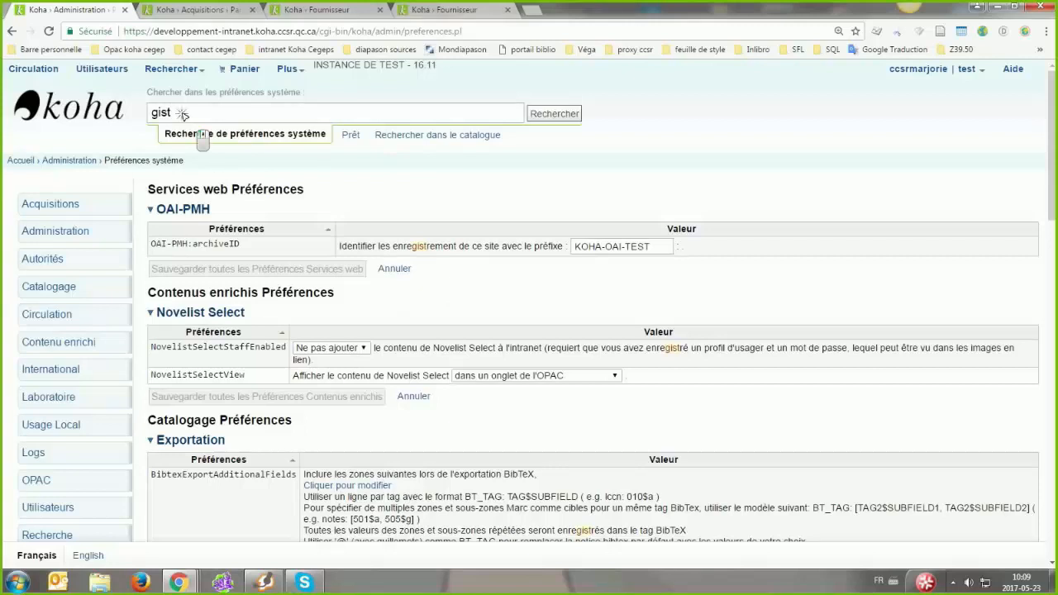
double_click(174, 115)
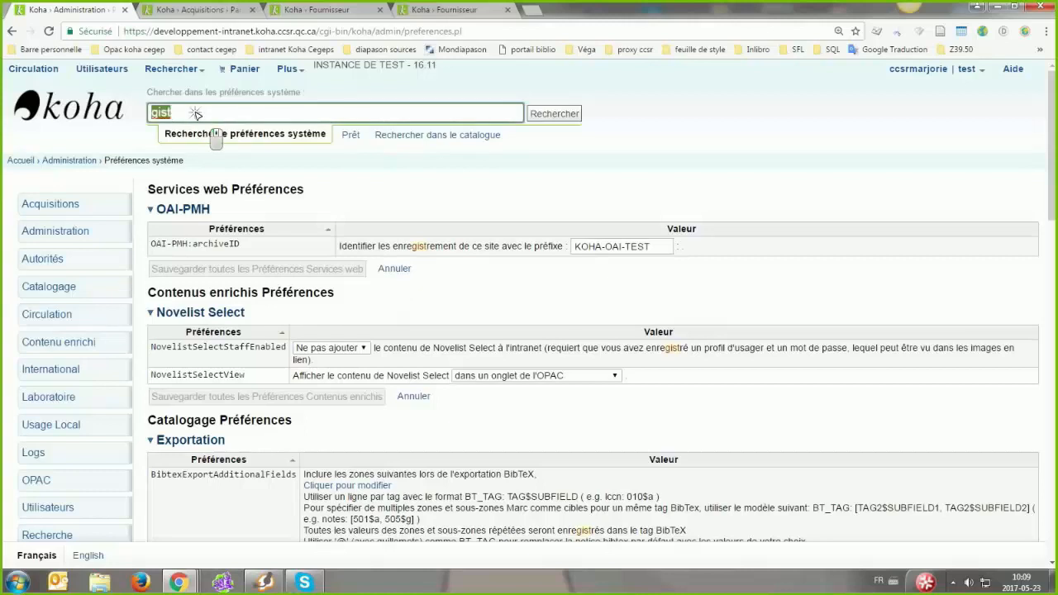
click(197, 115)
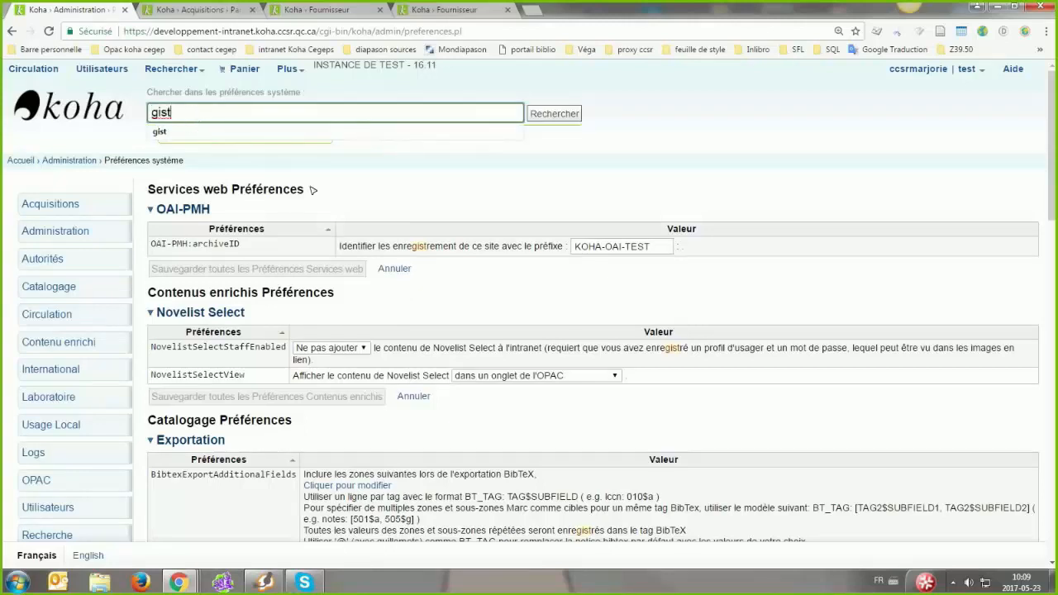
click(647, 116)
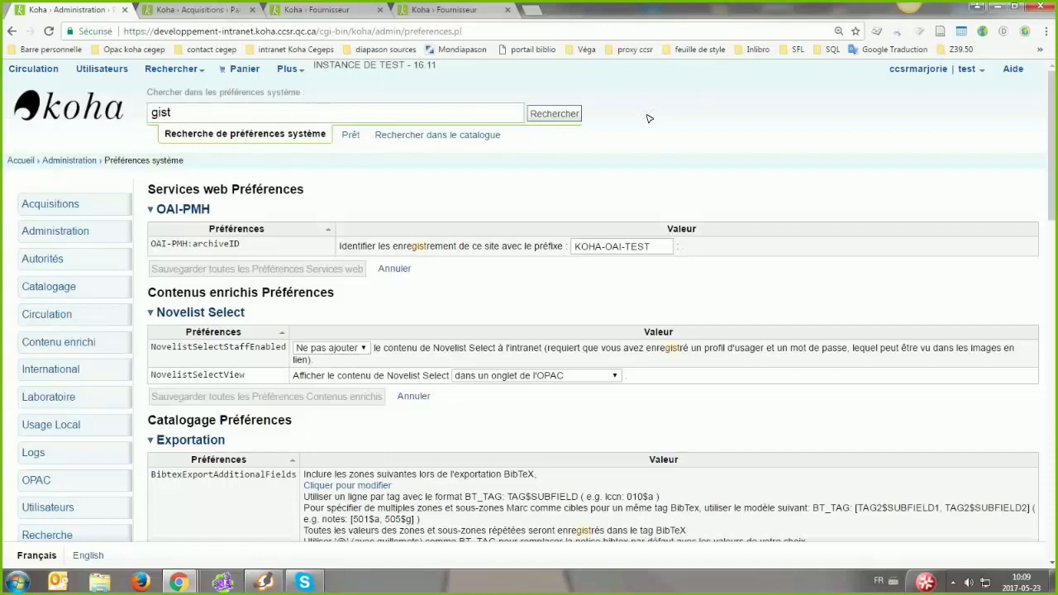
double_click(185, 114)
text(tax)
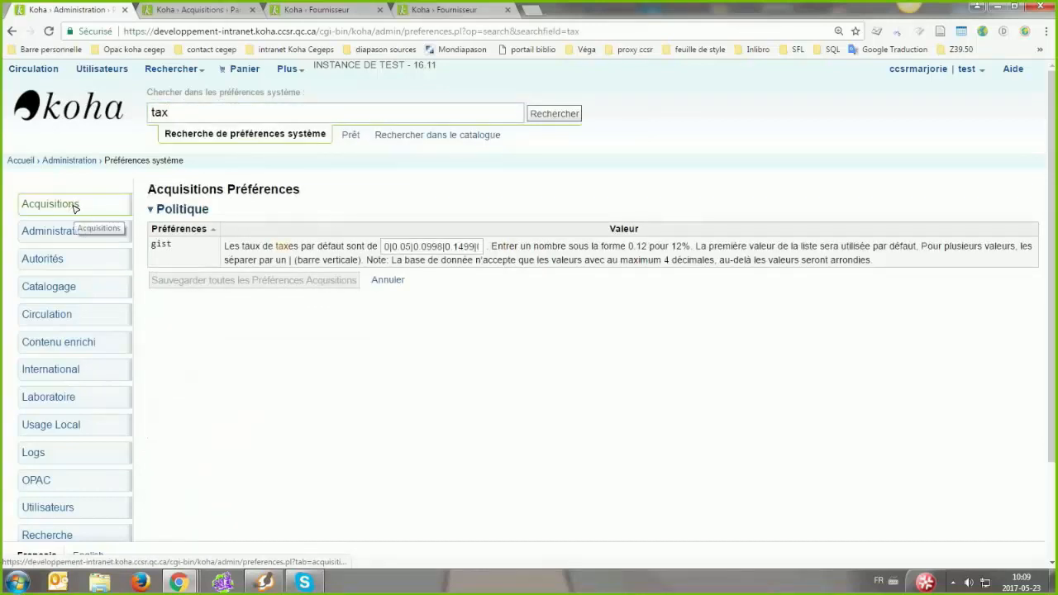
- Open the Acquisitions system preferences and examine the default tax rates listed in the gist preference under Politique
click(74, 207)
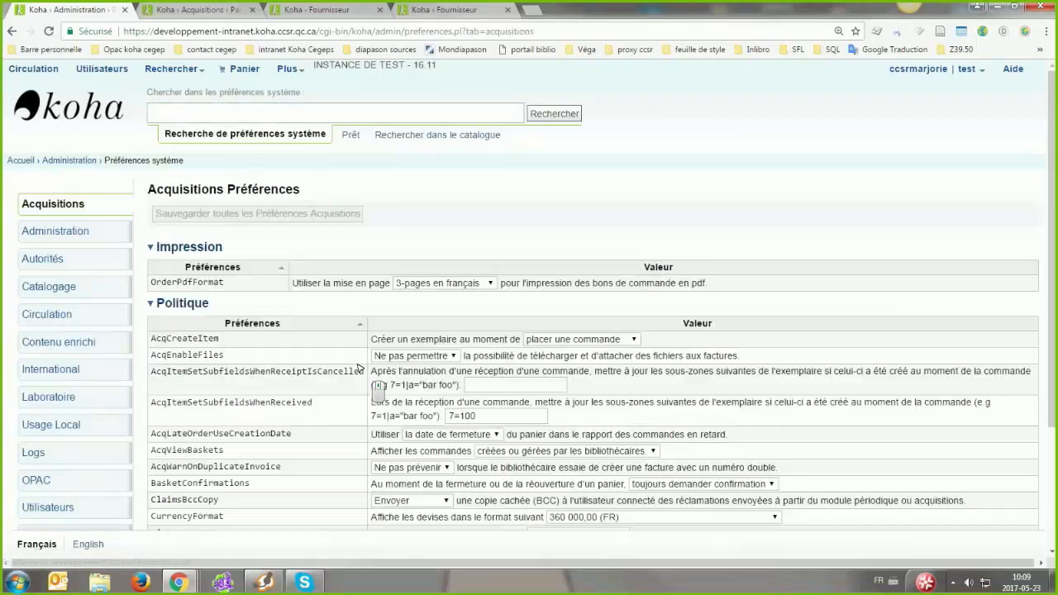
scroll(359, 368, down, 2)
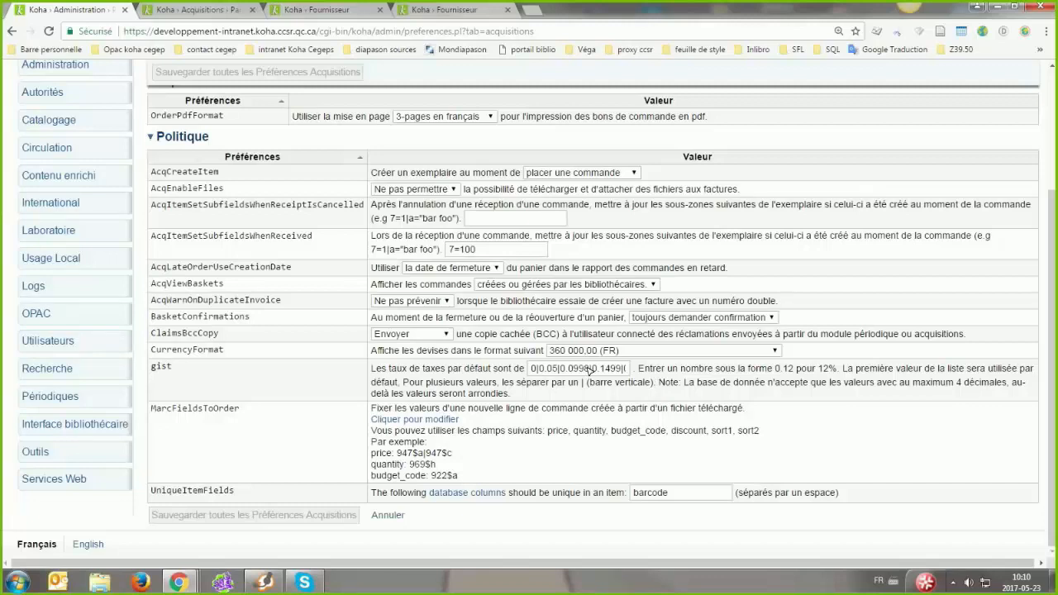
click(588, 370)
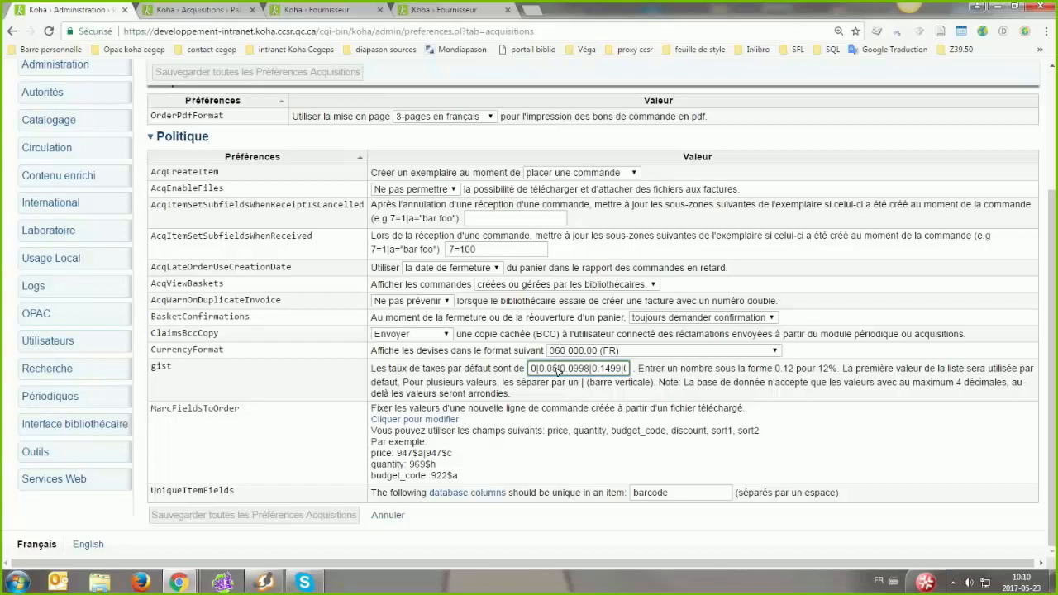
drag(558, 368, 539, 374)
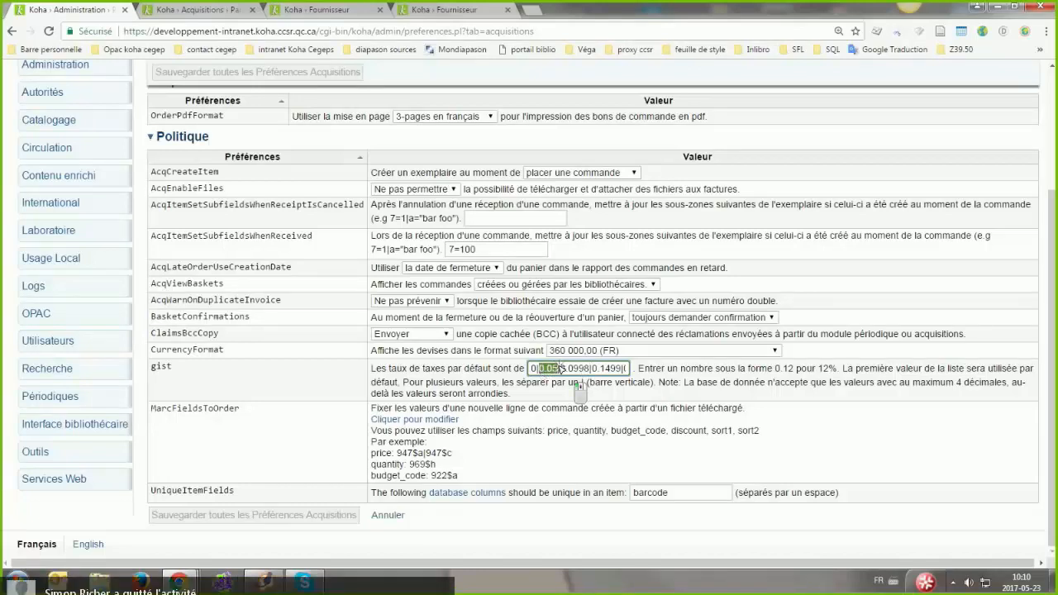
click(552, 369)
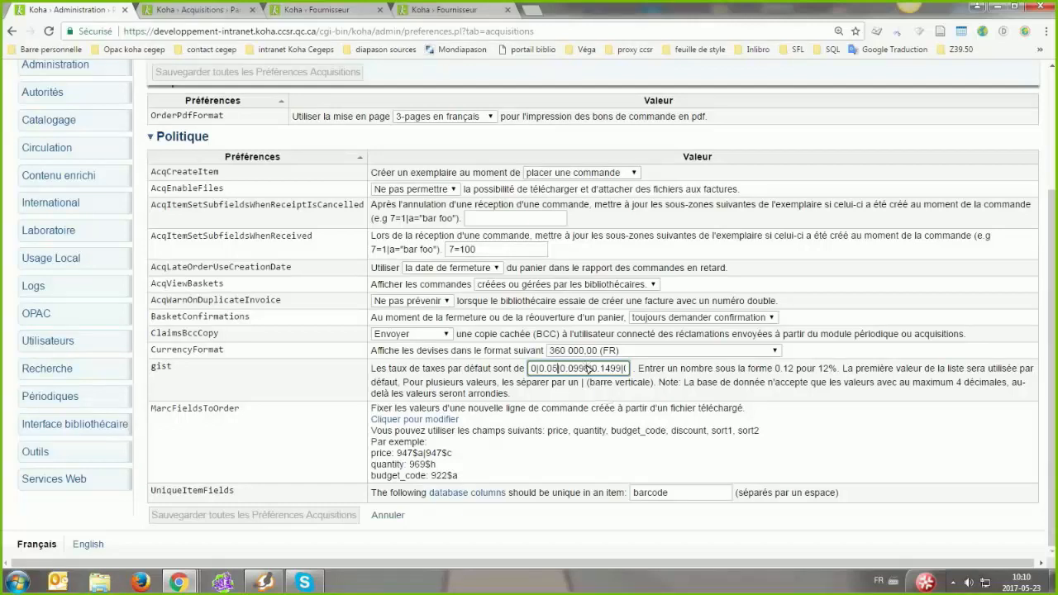
drag(596, 369, 567, 370)
click(584, 369)
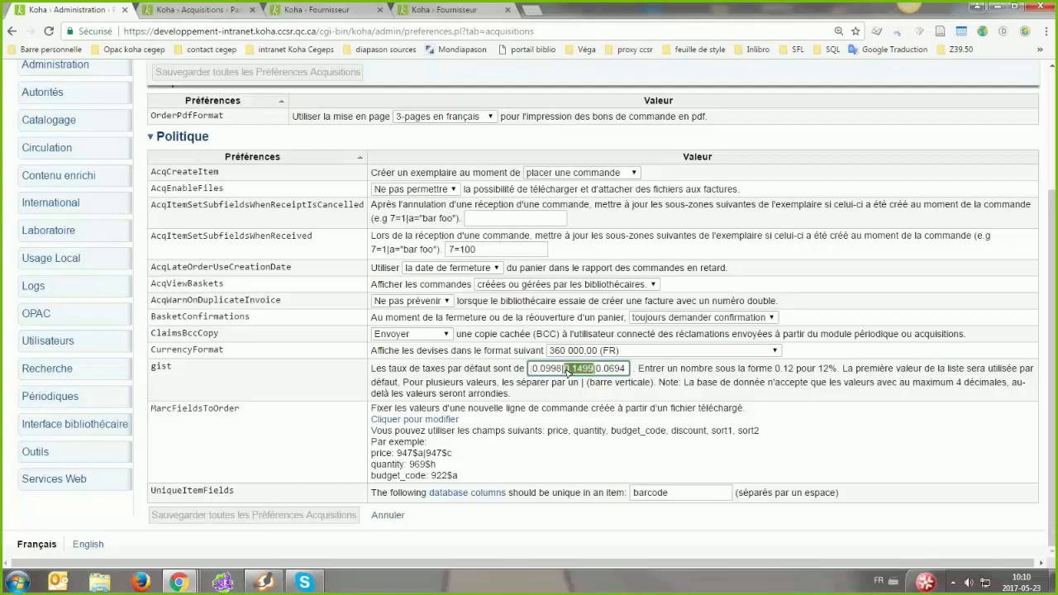
click(566, 372)
drag(628, 368, 480, 371)
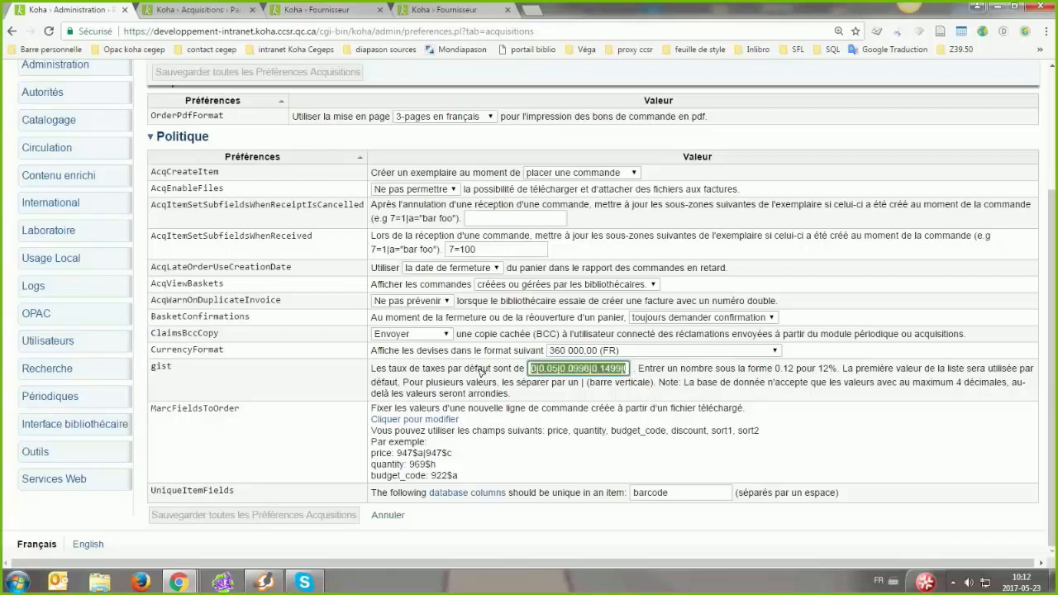
click(576, 371)
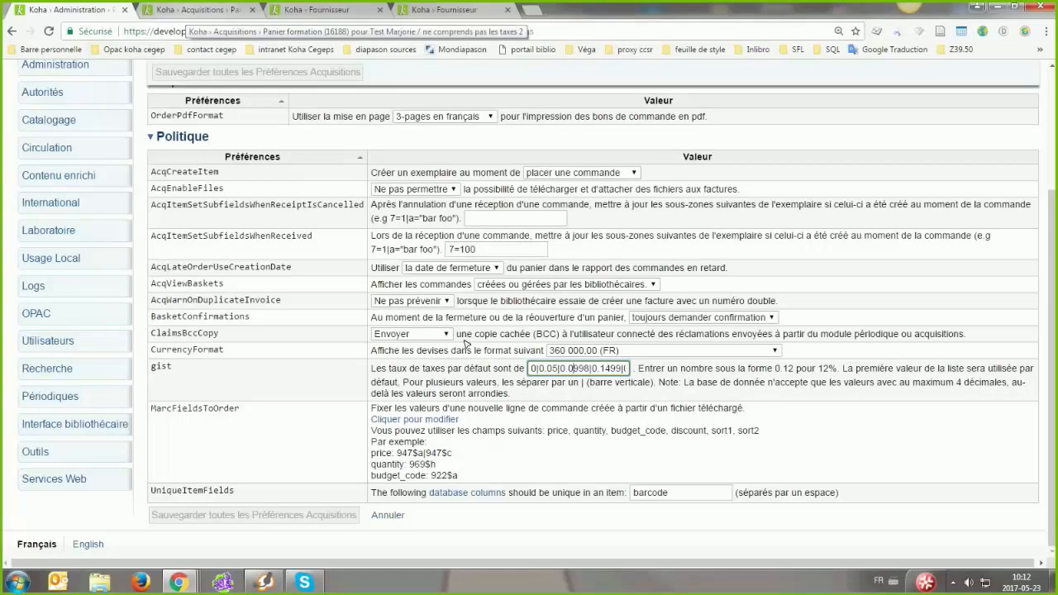
- Switch to the test supplier's page, return to its details, and open the supplier record for editing
click(191, 10)
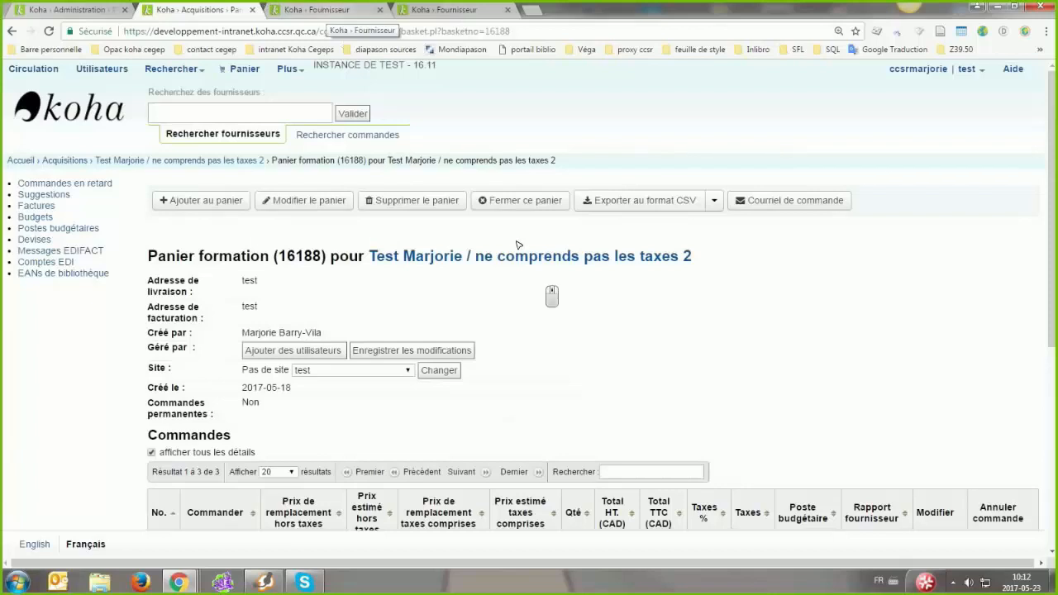
key(ctrl+Tab)
scroll(343, 283, up, 10)
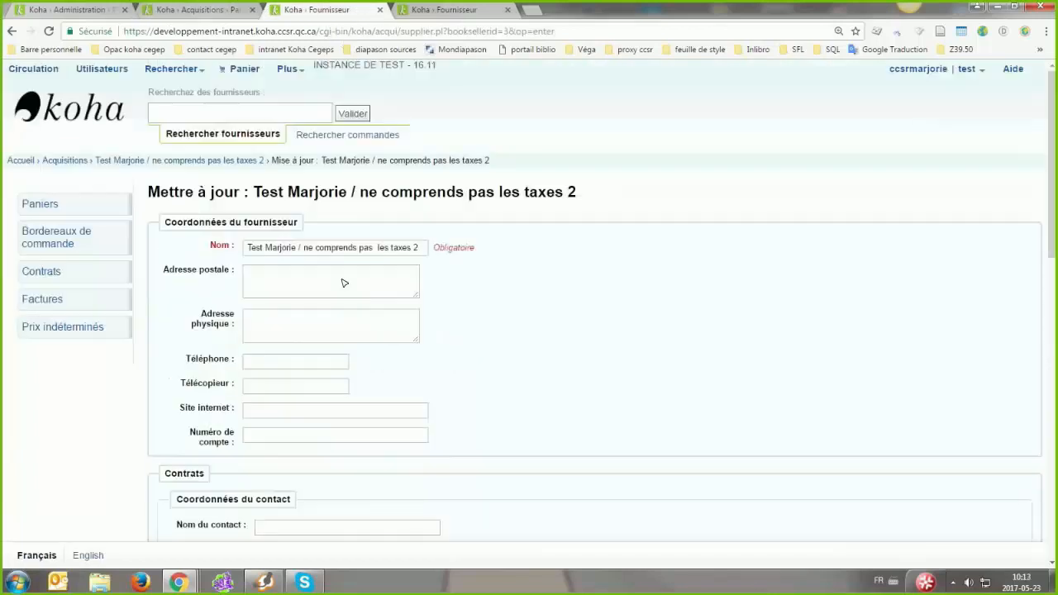
click(218, 160)
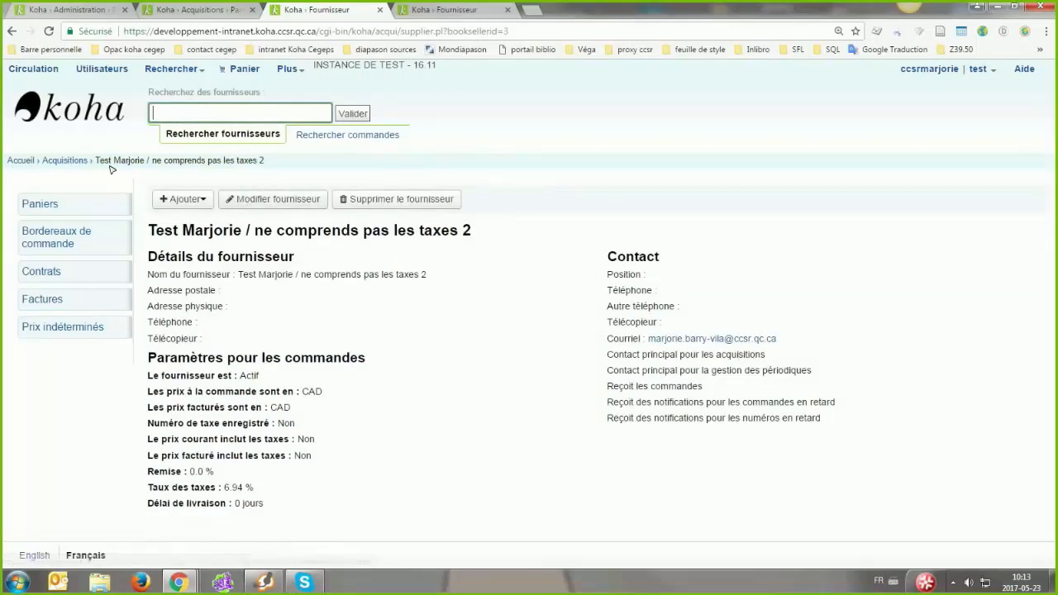
click(281, 200)
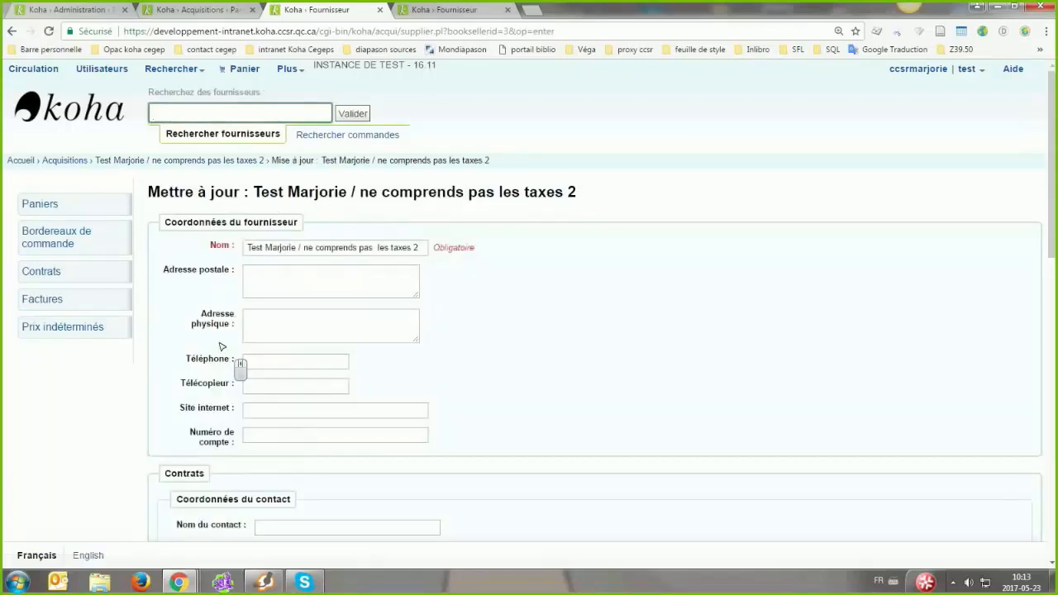
- Review the supplier's coordinates, contact details and contact options down to the order parameters (Paramètres pour les commandes)
scroll(210, 300, down, 2)
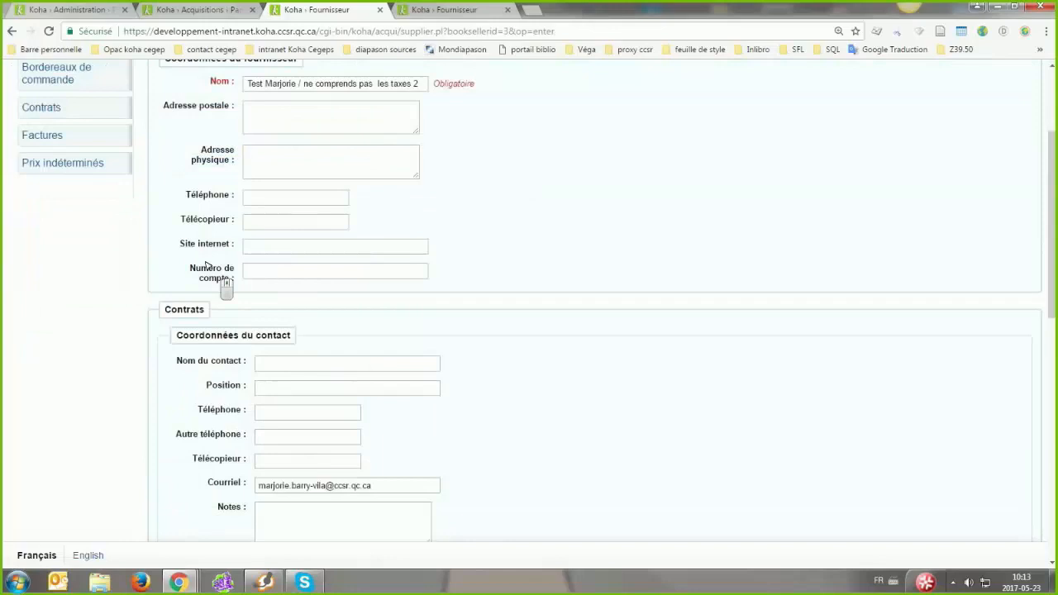
scroll(207, 265, down, 2)
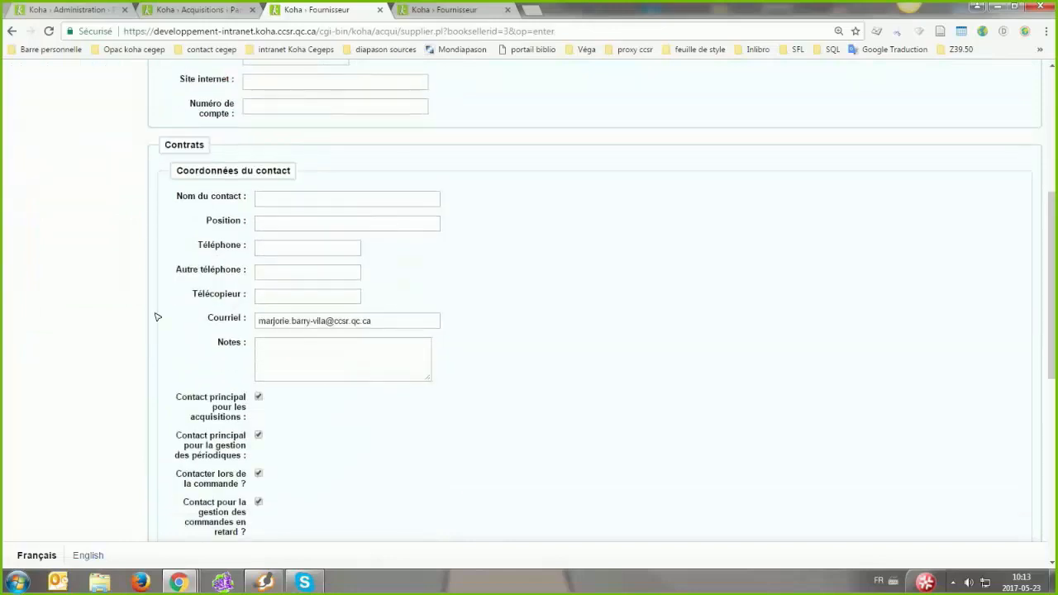
scroll(184, 297, up, 3)
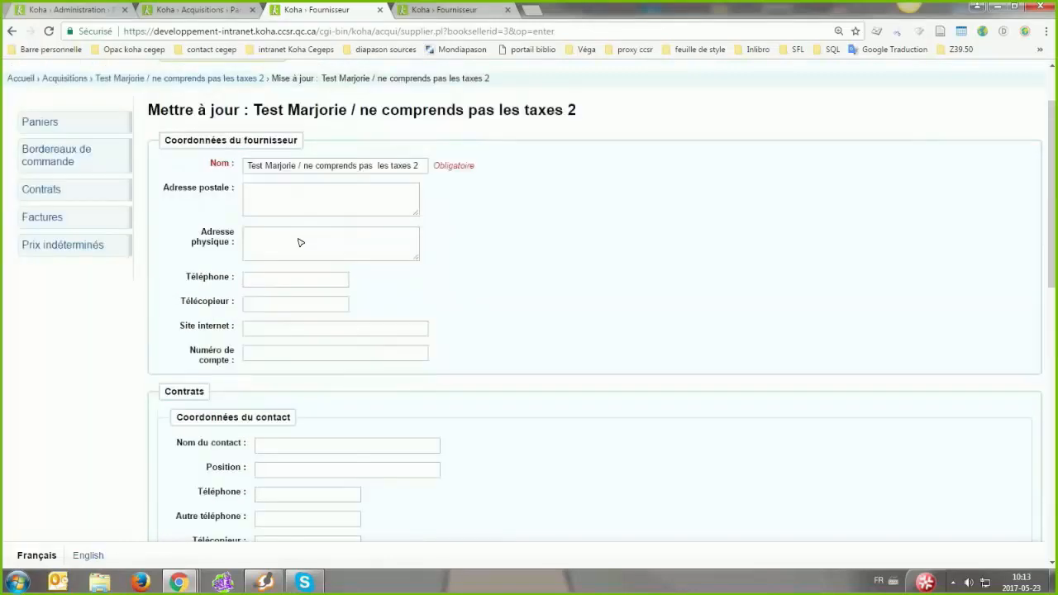
scroll(203, 300, down, 4)
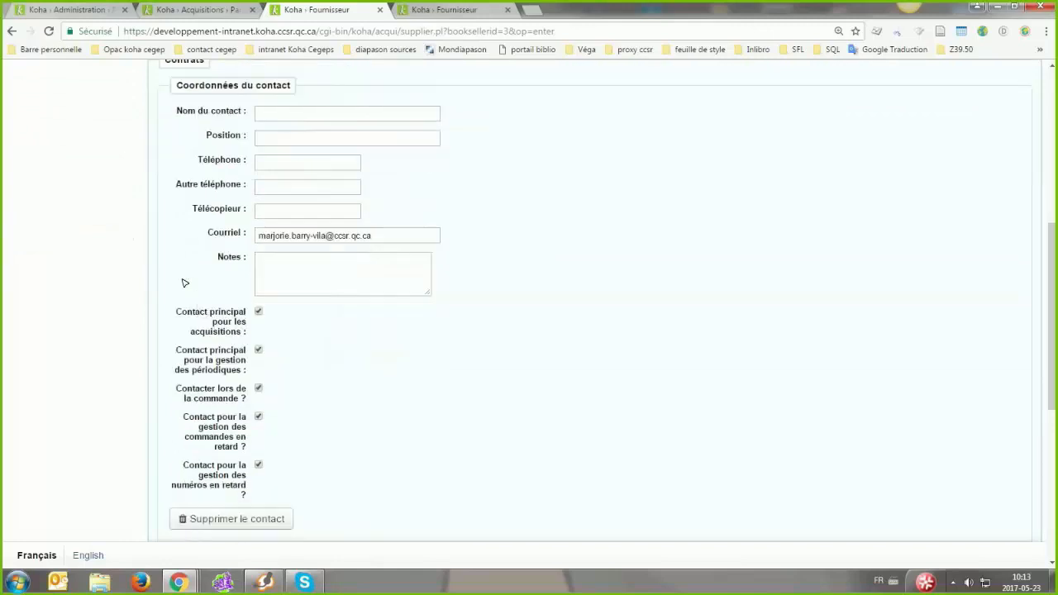
scroll(206, 306, down, 1)
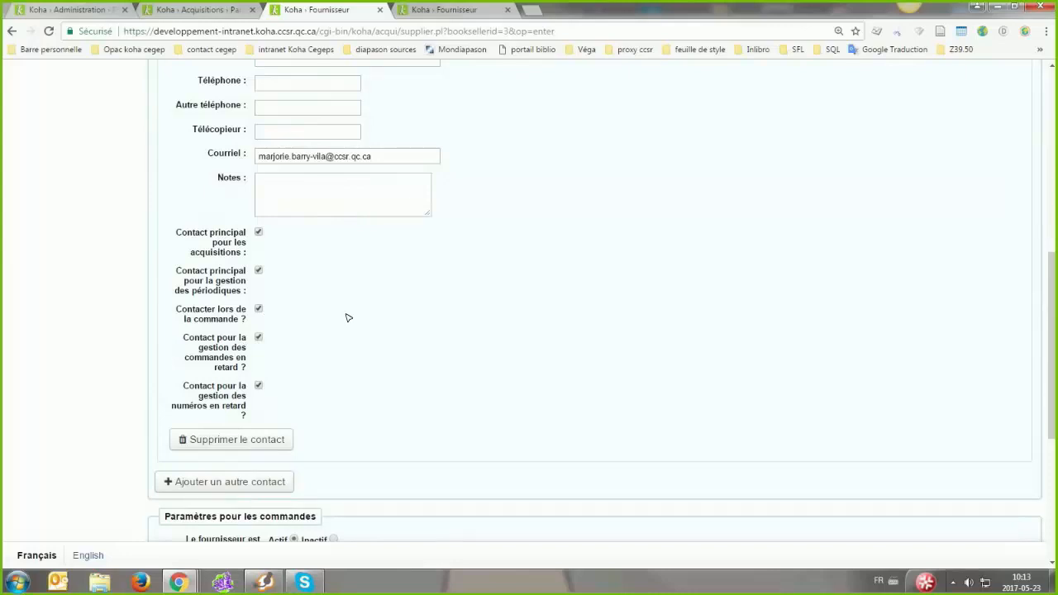
scroll(347, 327, down, 1)
scroll(347, 328, down, 3)
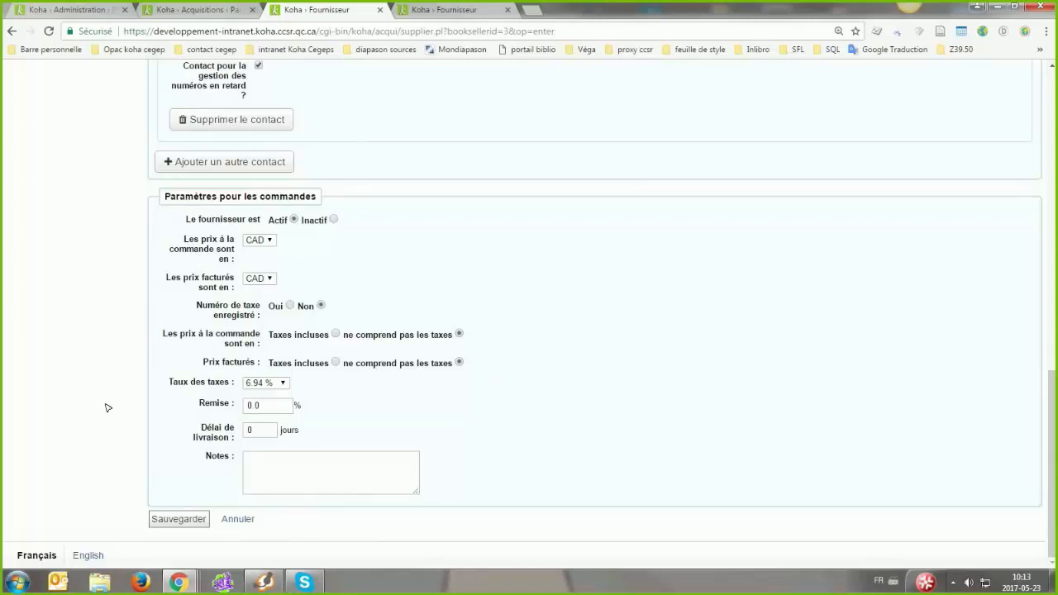
- Examine the available tax rates (Taux des taxes) in the supplier's order parameters, keeping the selected rate
click(283, 382)
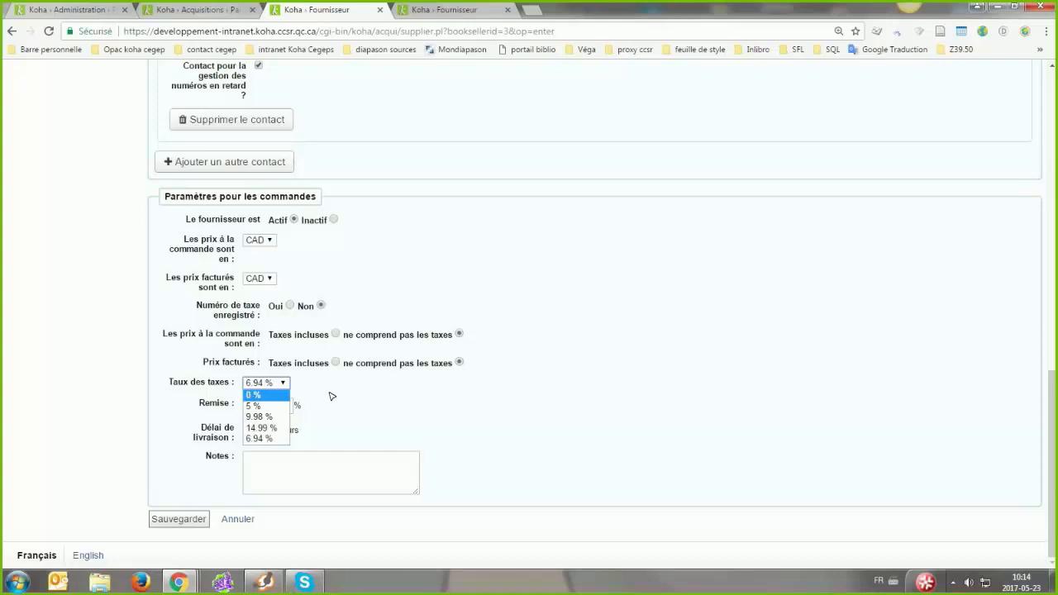
click(265, 383)
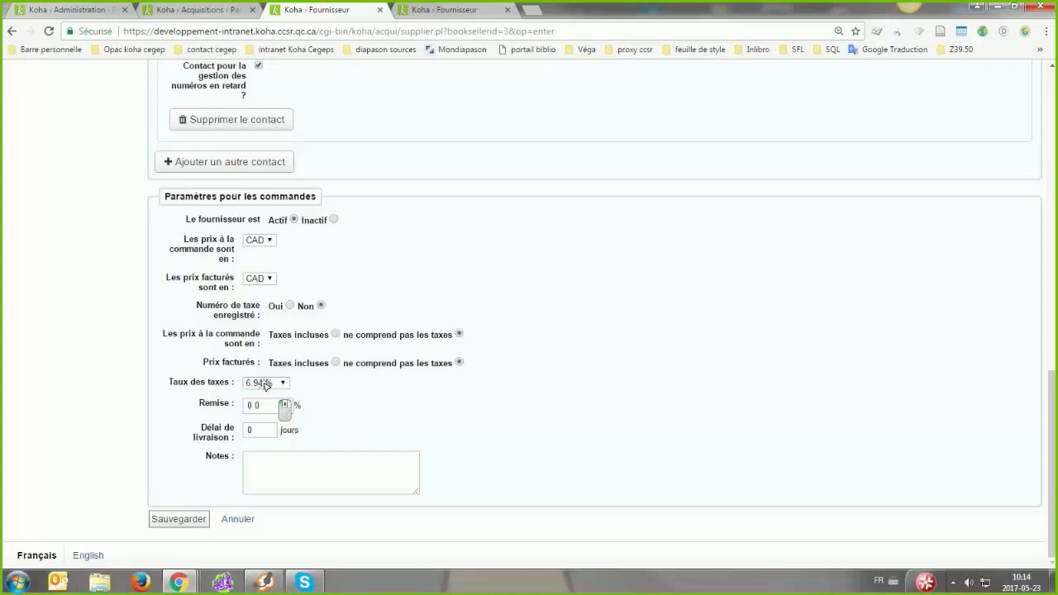
click(264, 384)
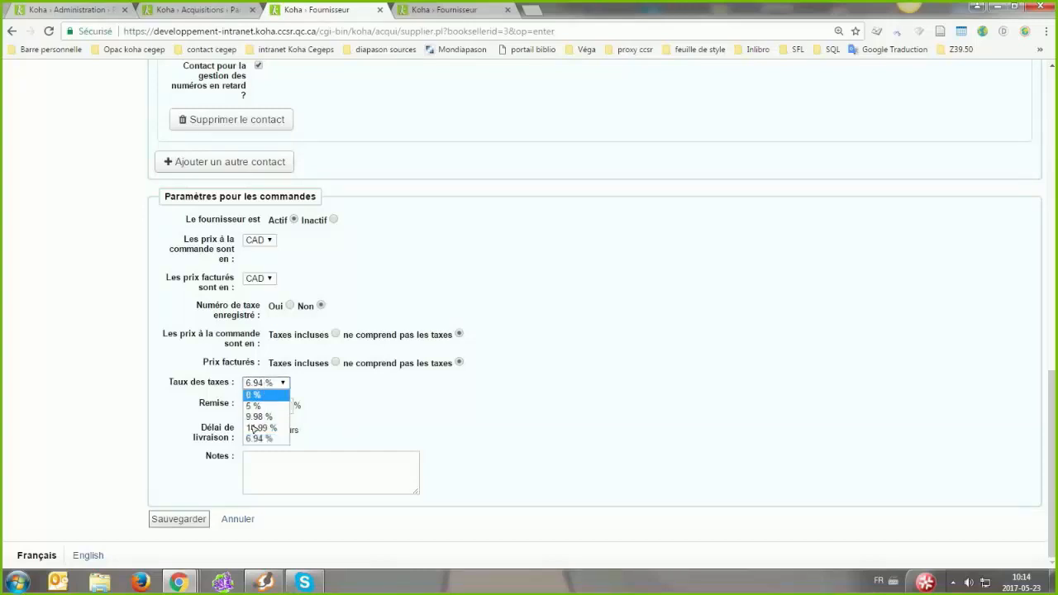
click(353, 387)
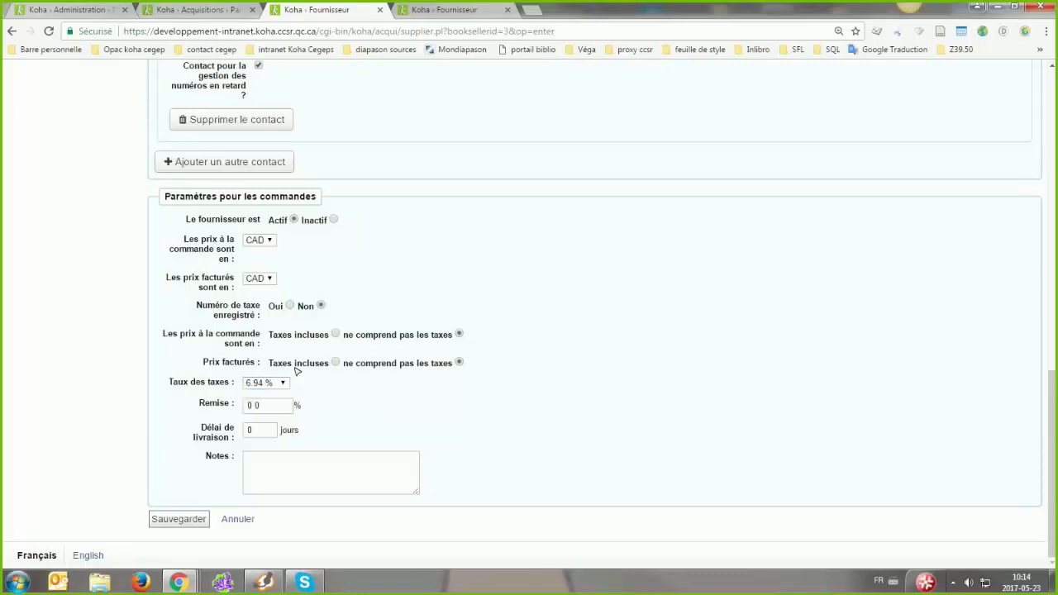
click(279, 383)
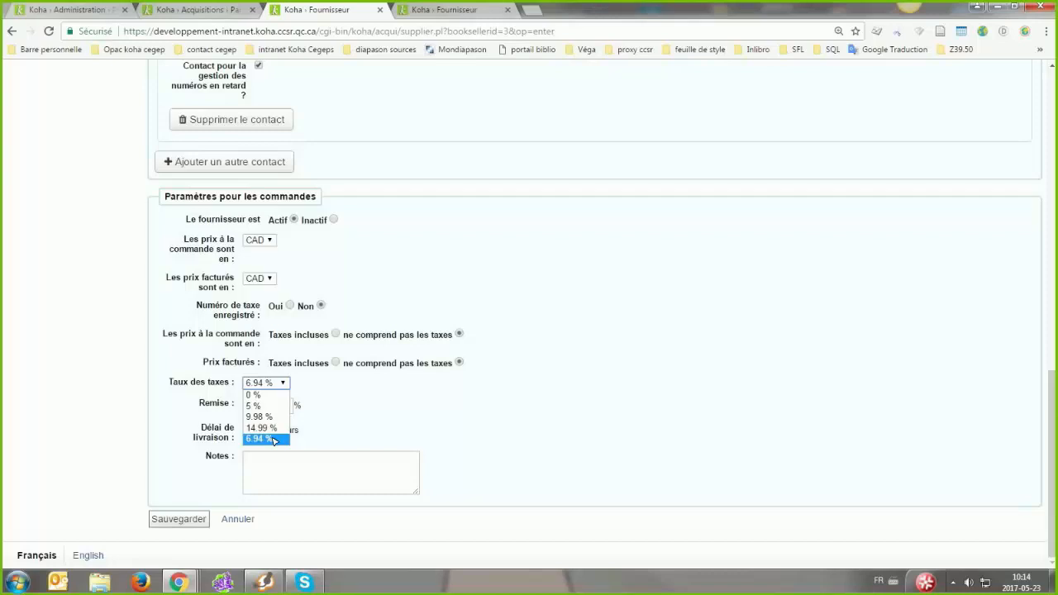
click(366, 387)
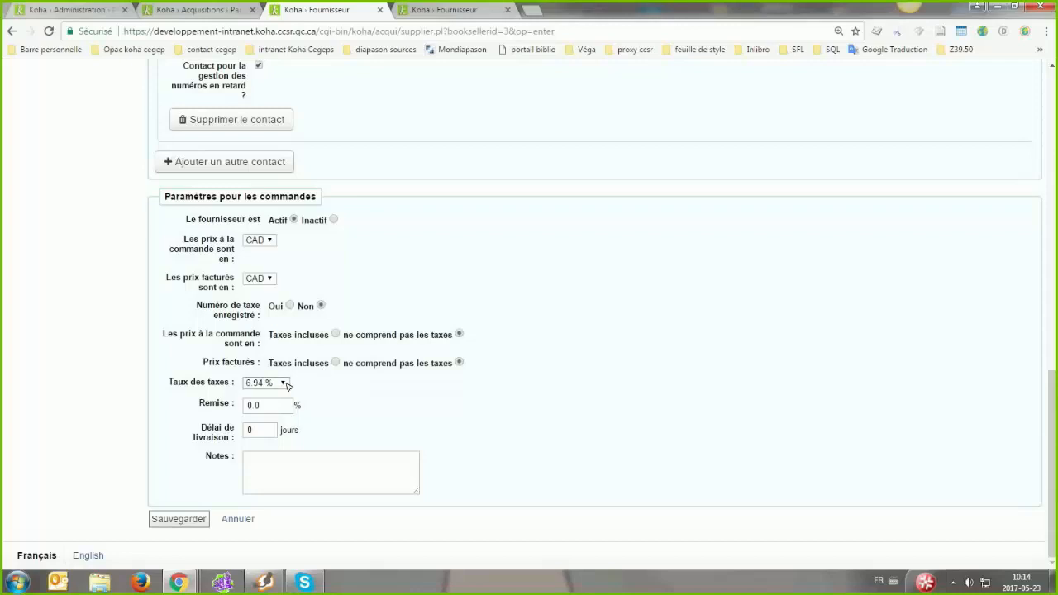
click(284, 384)
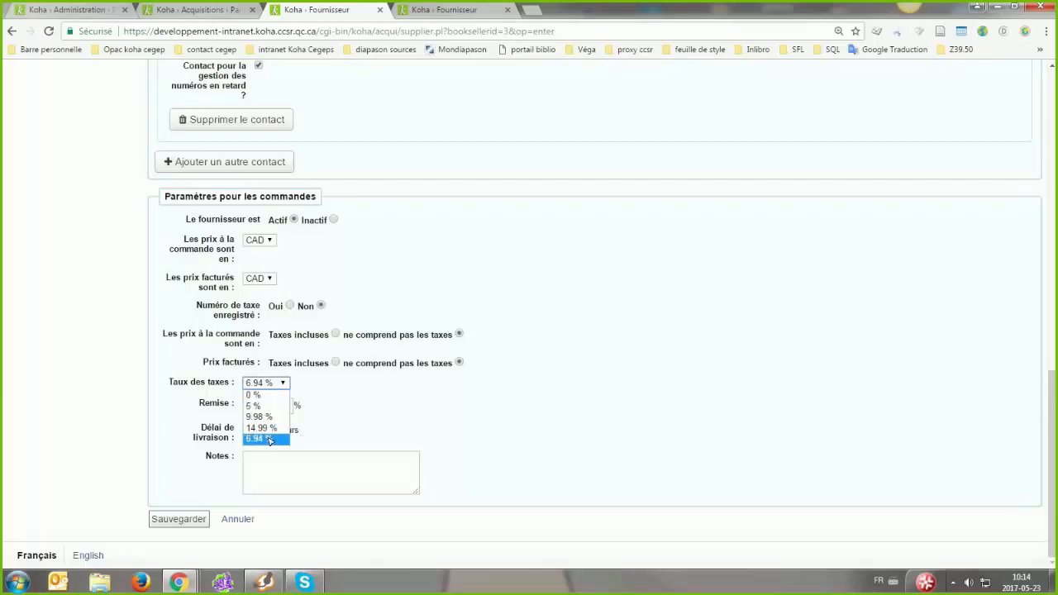
click(214, 390)
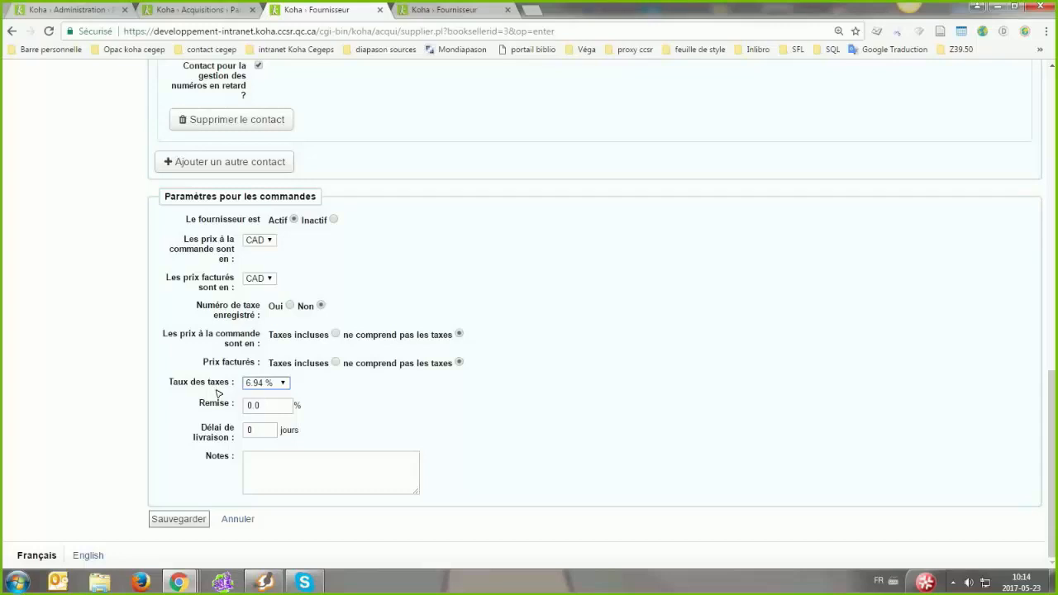
- Set the supplier's tax rate (Taux des taxes) to 0 % and return it to 6.94 %
click(263, 383)
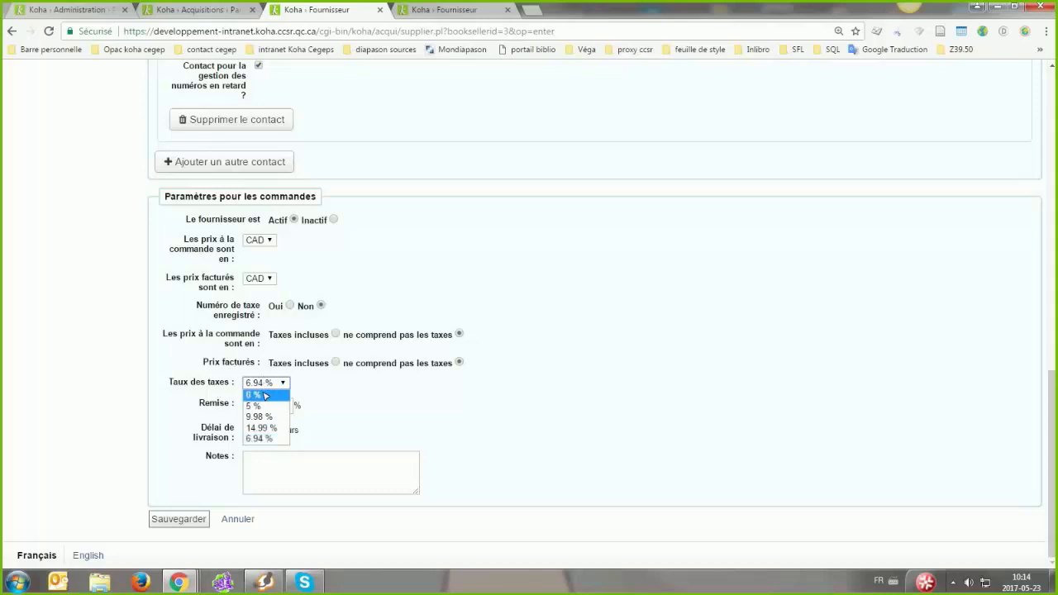
click(263, 395)
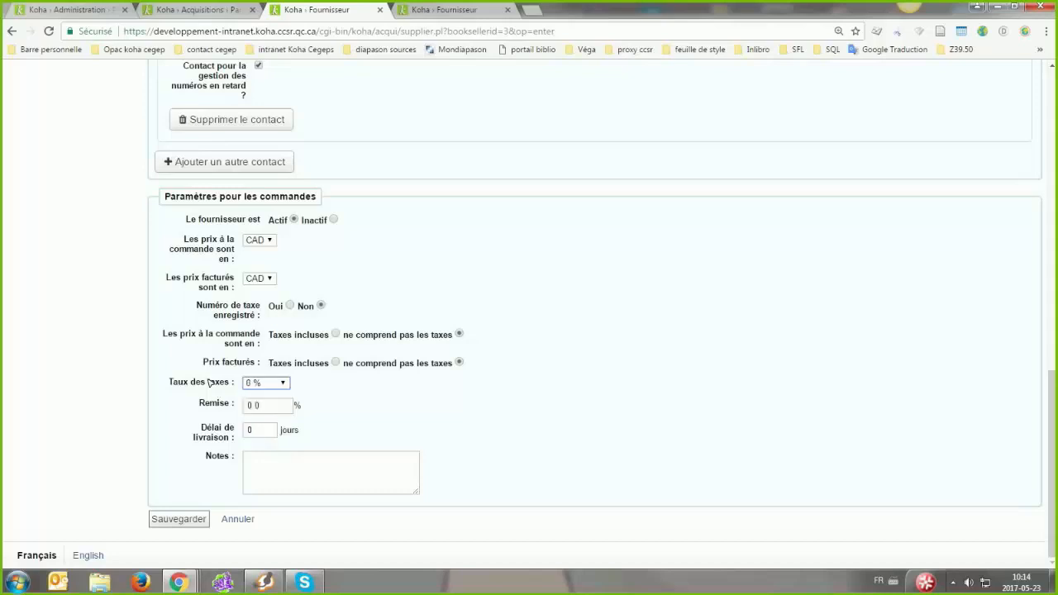
click(281, 385)
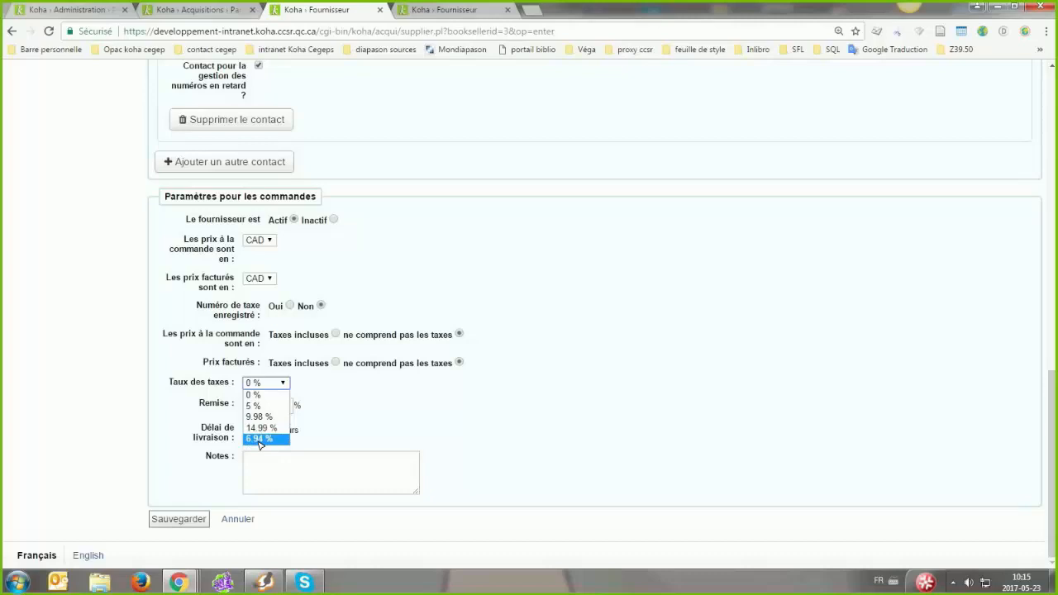
click(278, 385)
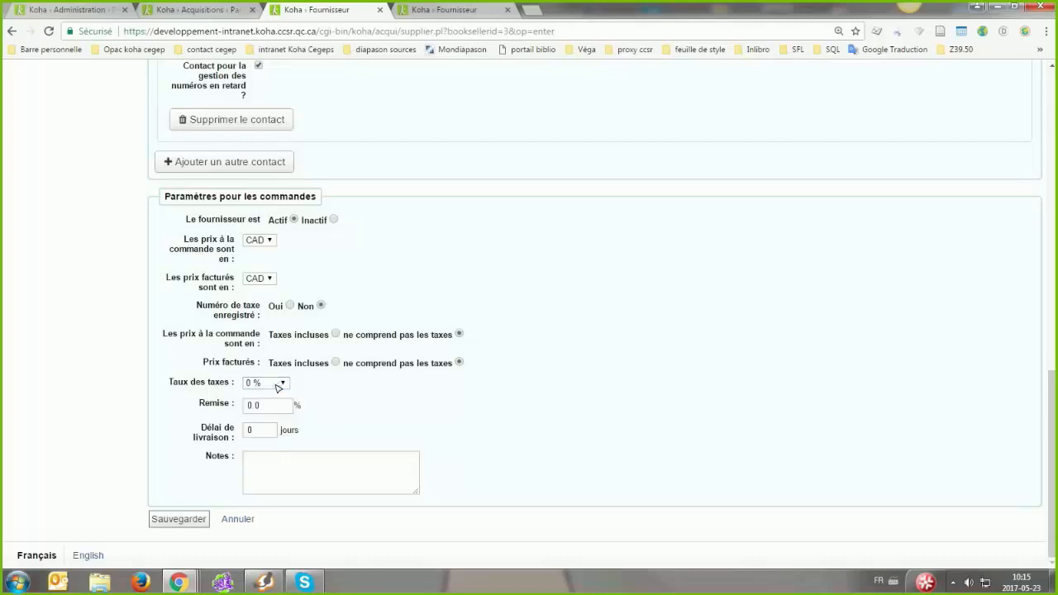
click(277, 387)
click(271, 436)
- Keep the supplier's order prices and invoiced prices set to "ne comprend pas les taxes" and save the supplier
click(334, 334)
click(459, 333)
click(459, 363)
click(204, 519)
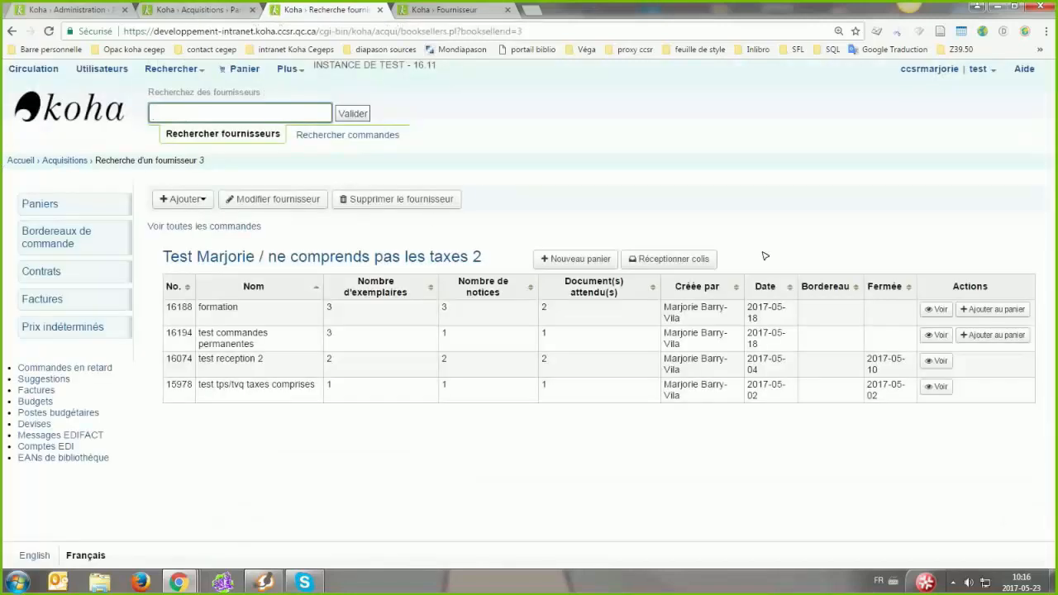
- Open the supplier's "formation" basket and display all details of its orders
click(930, 310)
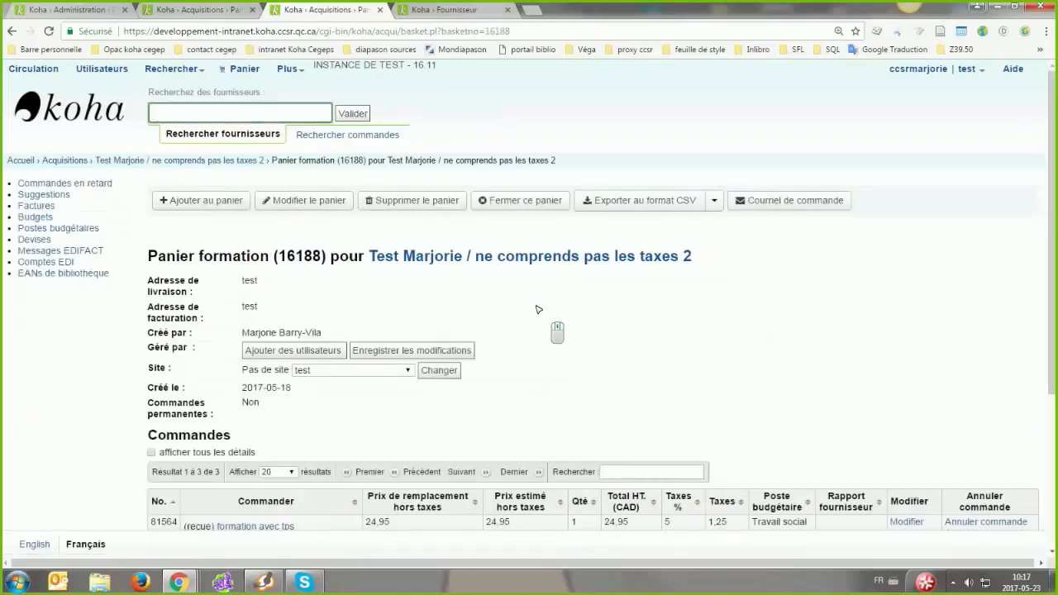
scroll(538, 309, down, 2)
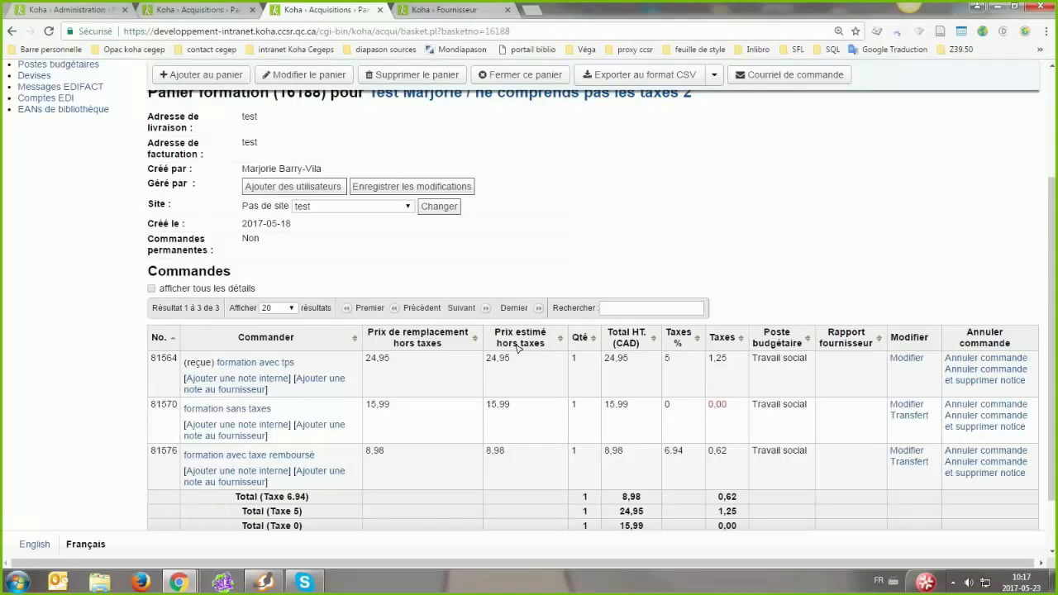
click(151, 288)
scroll(207, 305, down, 1)
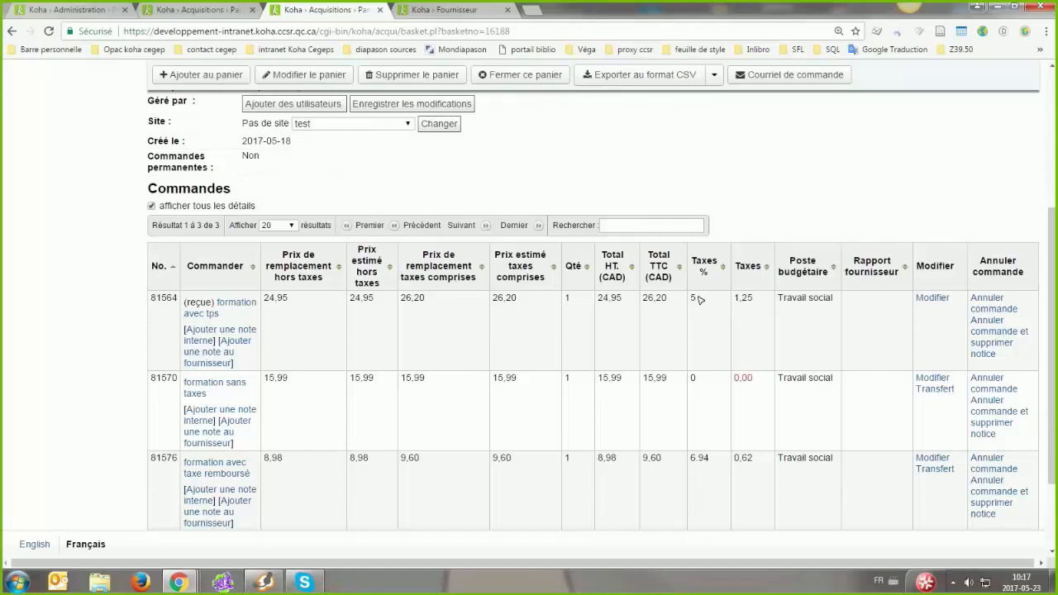
- Examine the tax rates, tax amounts, prices with and without taxes, and the totals per tax rate in the basket
double_click(746, 297)
click(727, 298)
double_click(616, 298)
drag(622, 300, 602, 298)
click(418, 303)
scroll(624, 450, down, 1)
scroll(686, 219, down, 1)
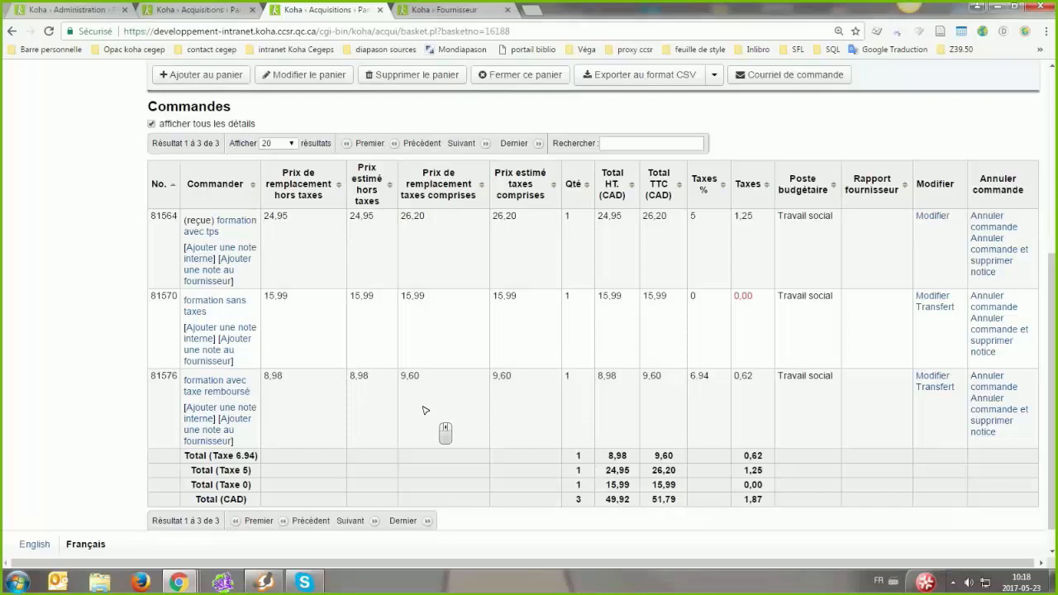
scroll(425, 410, up, 2)
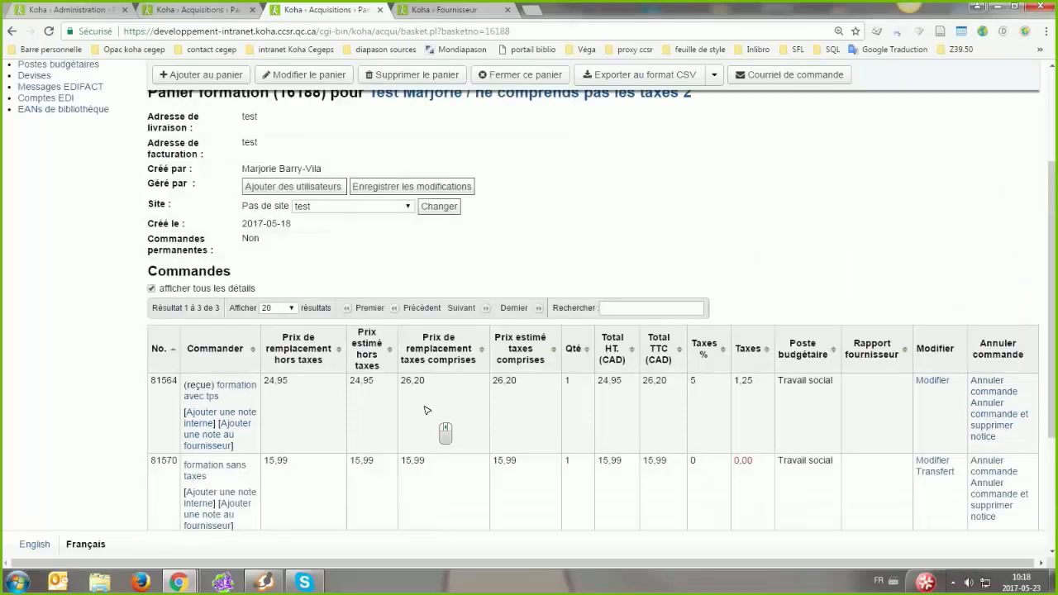
scroll(263, 377, down, 1)
scroll(449, 380, up, 1)
scroll(451, 417, down, 1)
scroll(451, 416, up, 2)
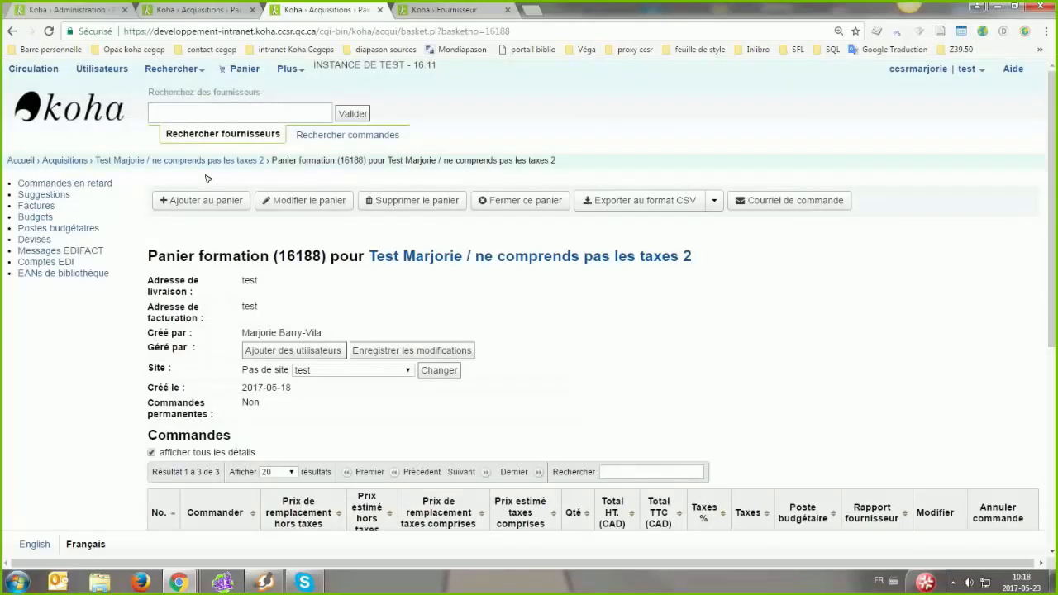
- Add an order to the basket from a new empty record, with the title "test formation 23 mai"
click(206, 200)
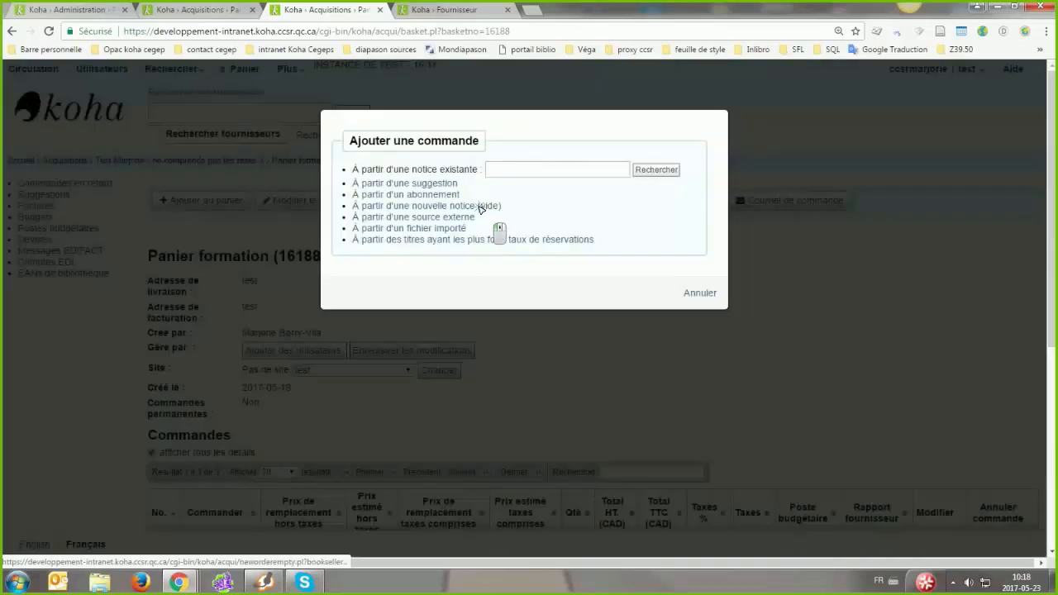
click(482, 206)
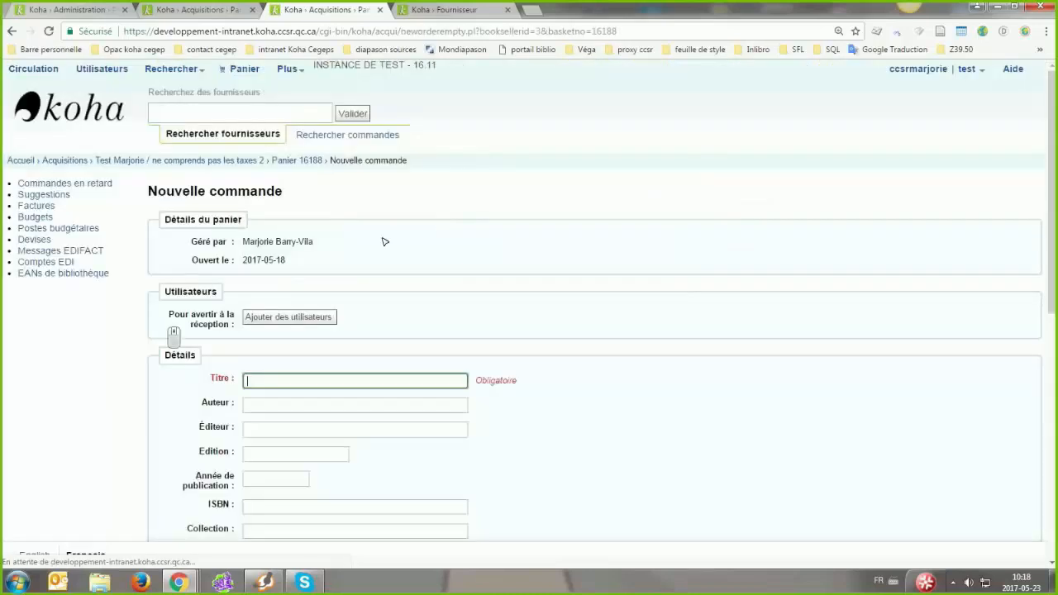
scroll(154, 312, down, 2)
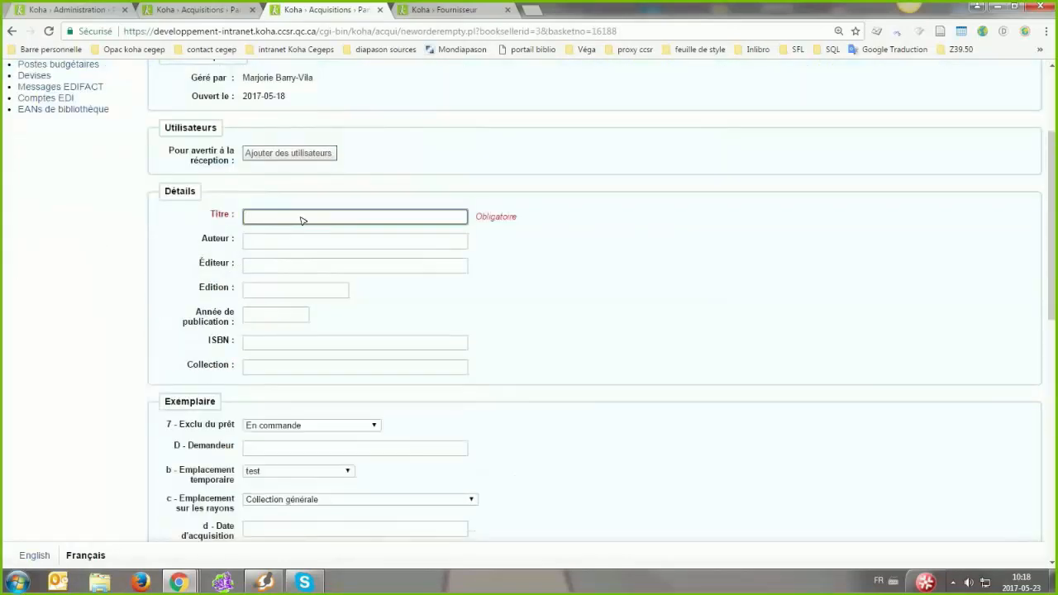
text(test formation 23 mai)
scroll(256, 289, down, 2)
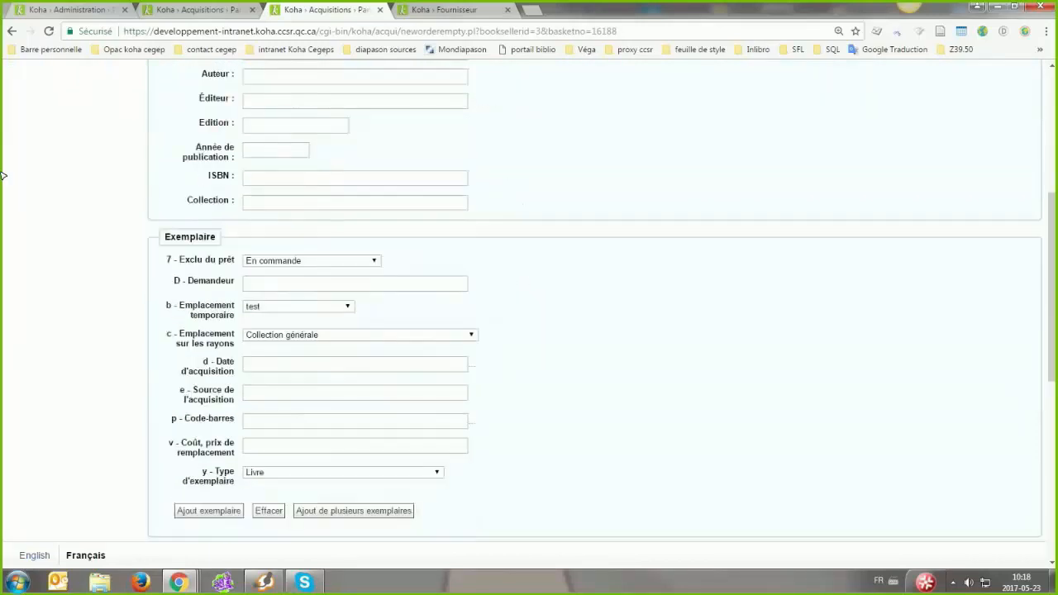
scroll(223, 364, up, 2)
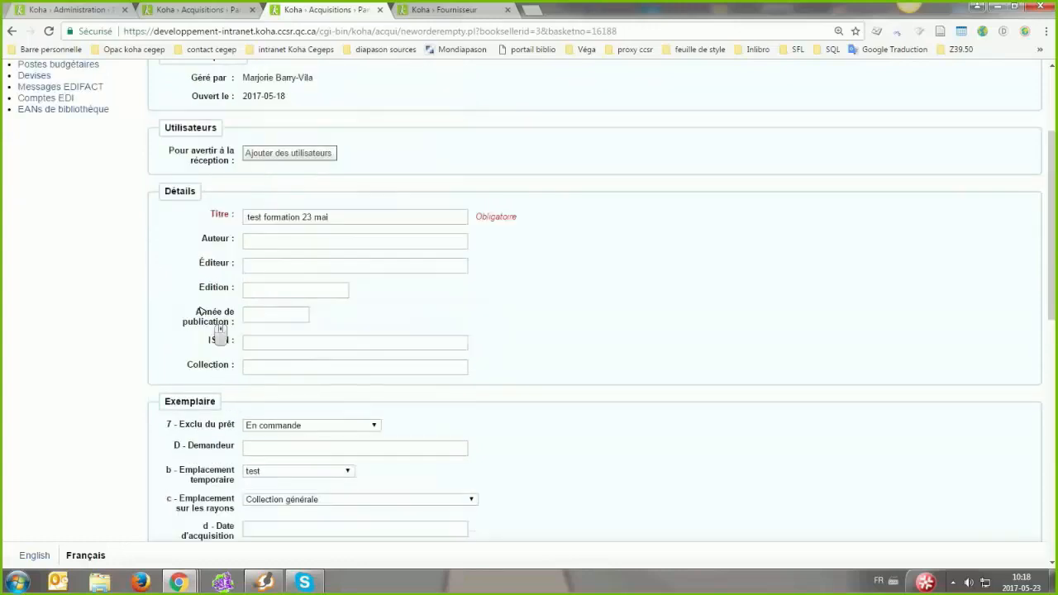
- Review the new order's Exemplaire fields, the available item types, and the Détails financiers section
scroll(201, 310, down, 1)
scroll(200, 310, down, 2)
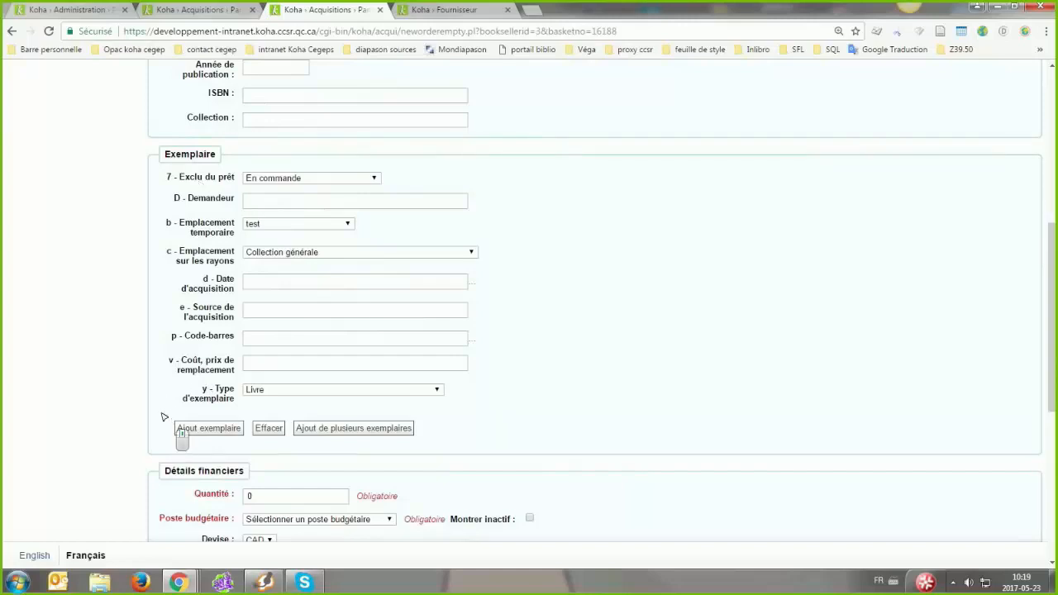
scroll(185, 438, down, 4)
scroll(232, 476, down, 1)
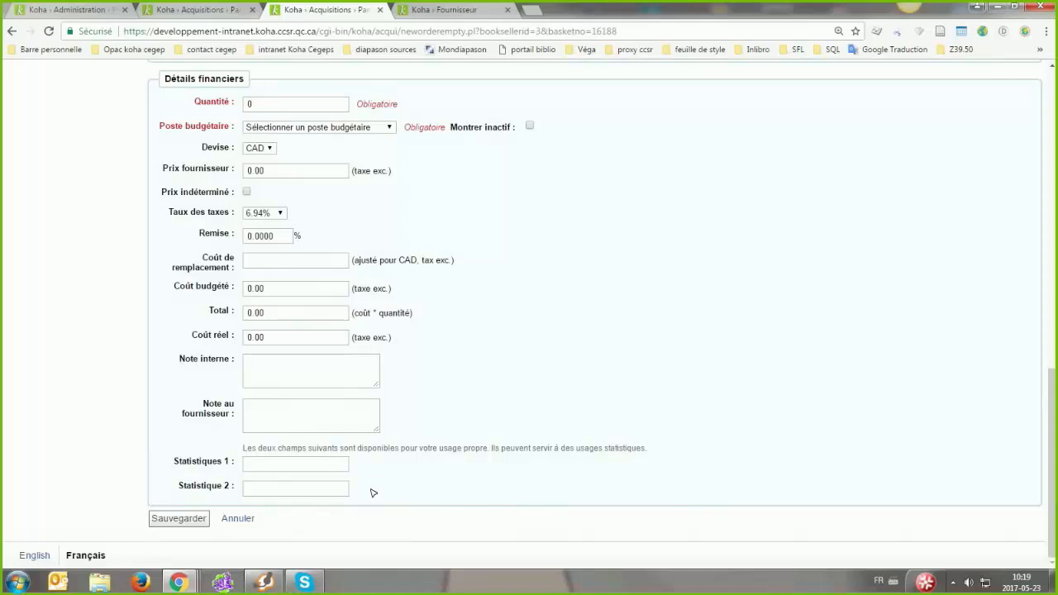
scroll(376, 502, down, 1)
scroll(285, 295, up, 1)
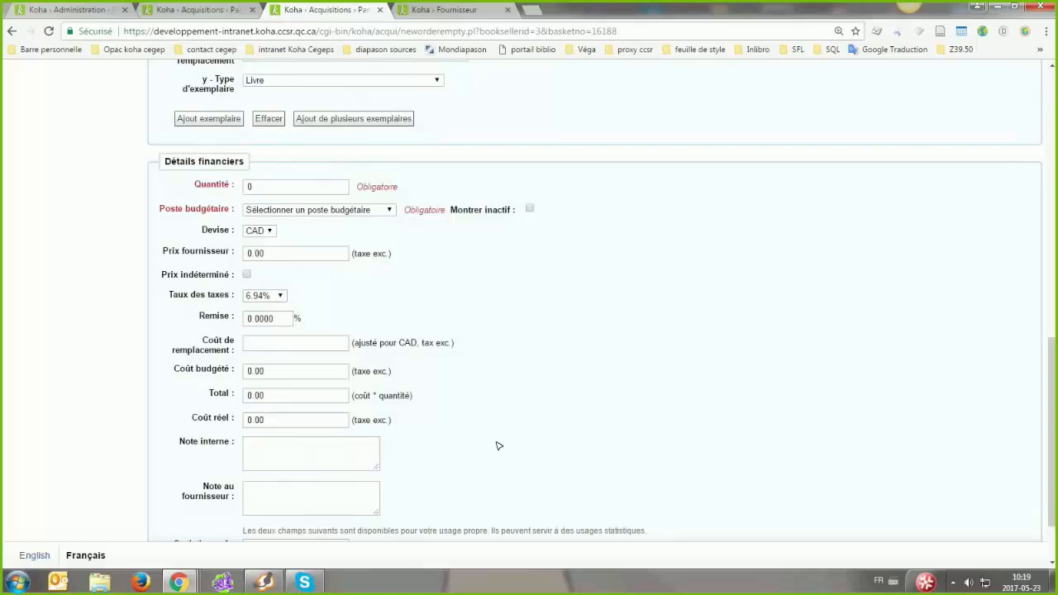
scroll(486, 460, up, 3)
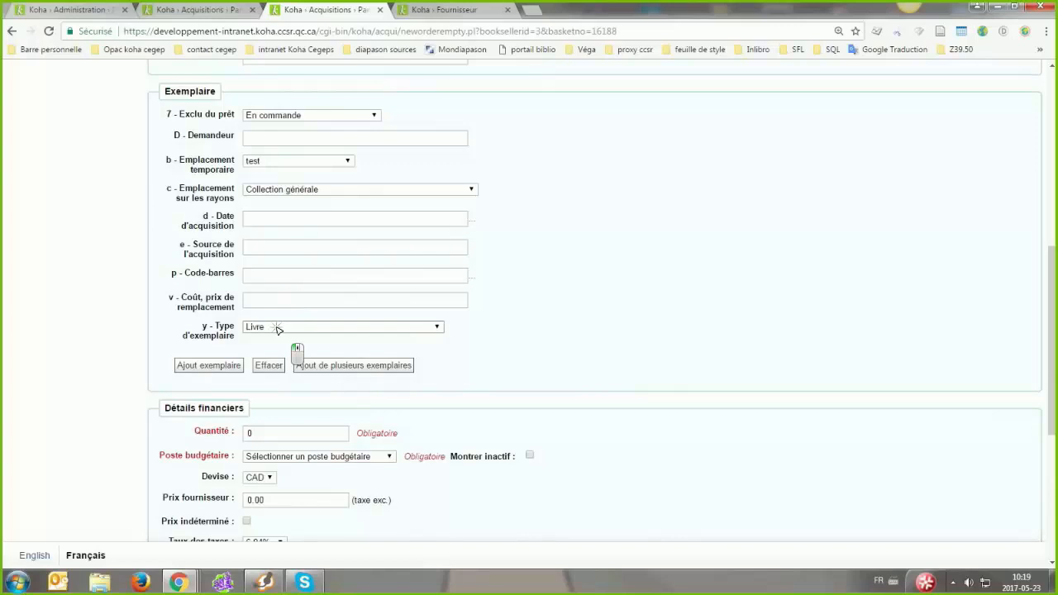
click(277, 328)
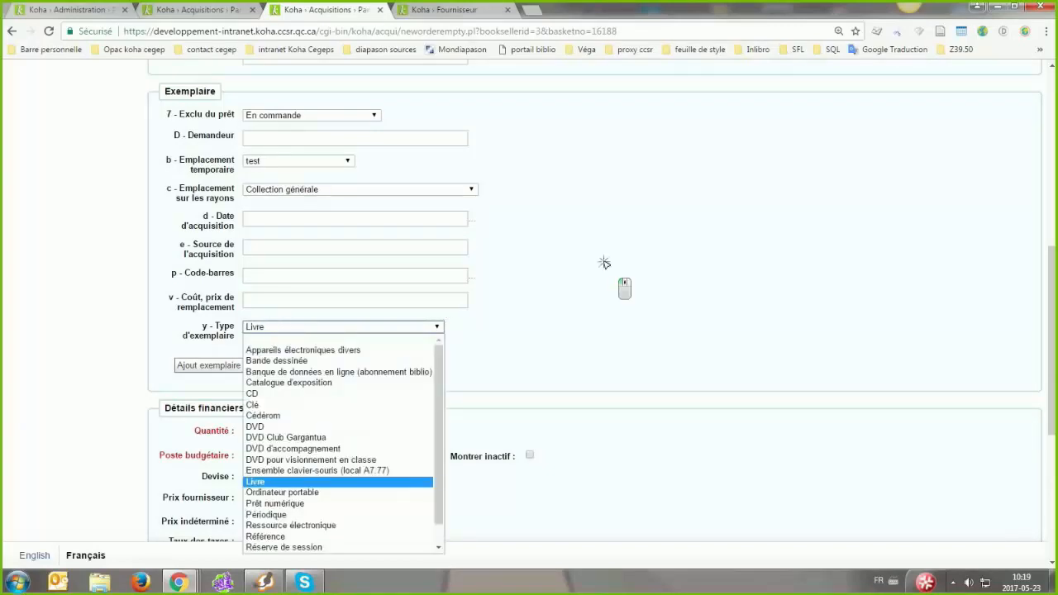
click(245, 328)
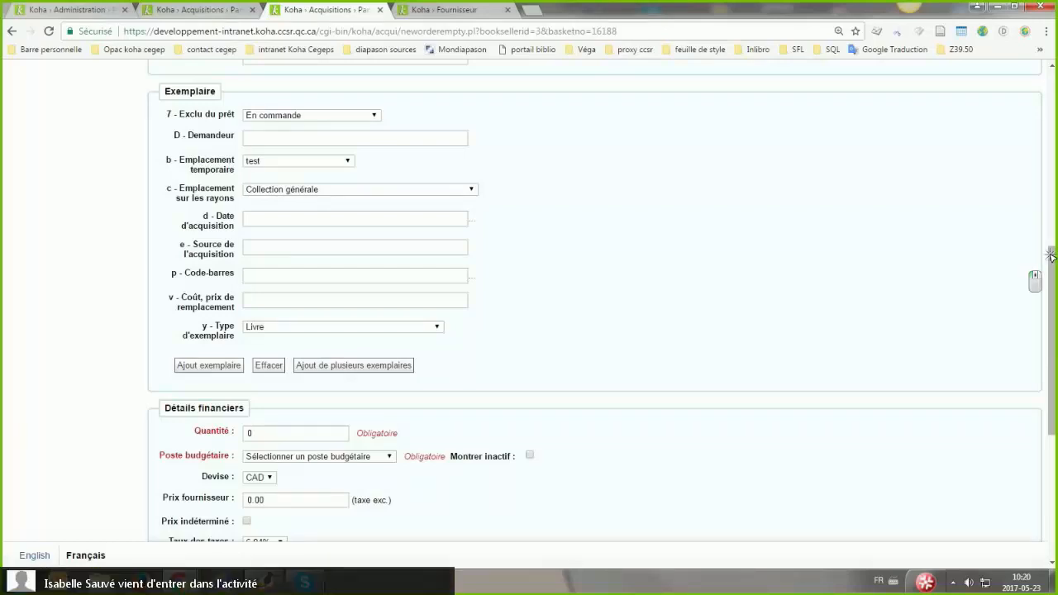
- Open Koha Administration in a separate browser tab and display the list of MARC bibliographic frameworks
scroll(761, 122, up, 5)
scroll(760, 122, up, 1)
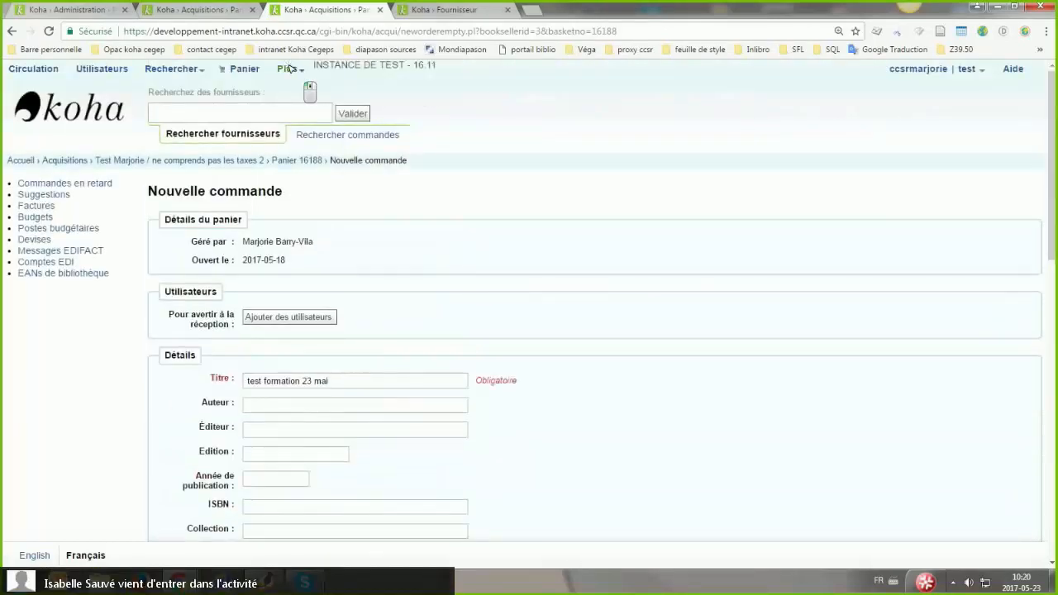
click(290, 69)
middle_click(331, 242)
click(438, 10)
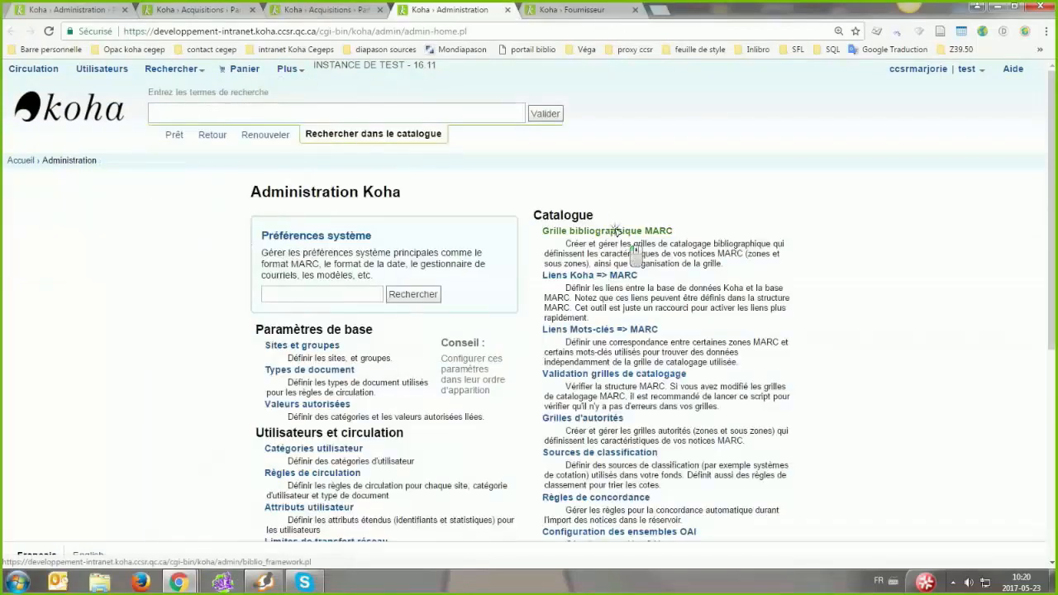
click(616, 232)
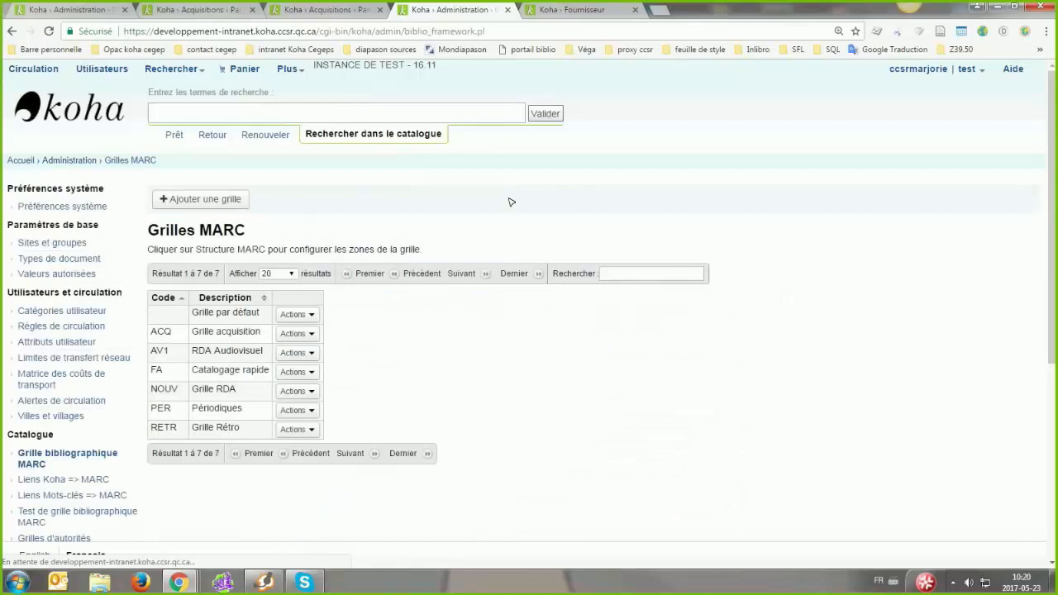
- Compare the new order's Exemplaire section with the ACQ (Grille acquisition) entry in the MARC frameworks list
click(329, 11)
scroll(143, 350, down, 4)
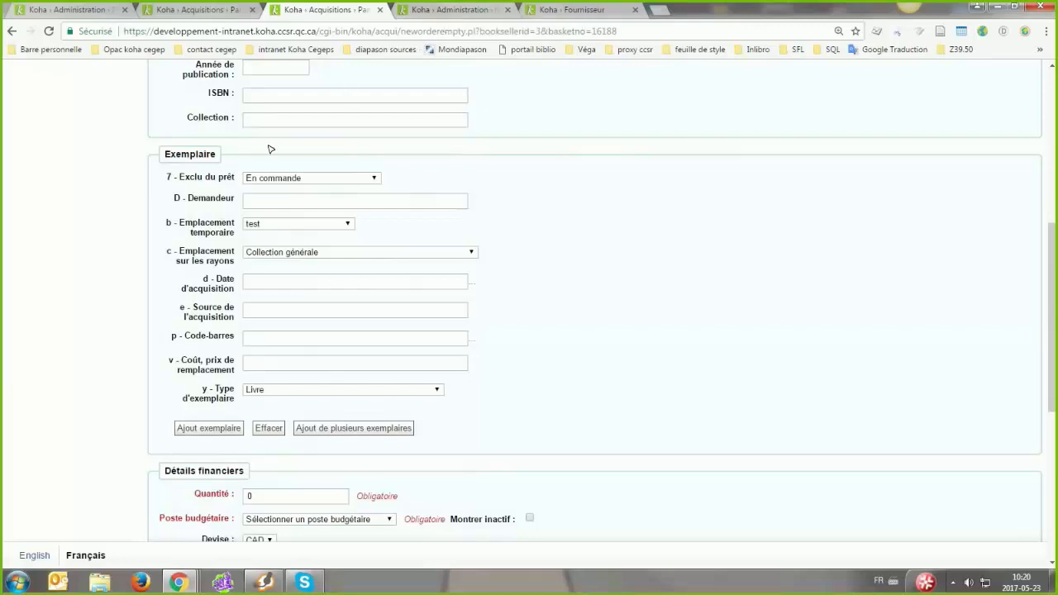
click(417, 10)
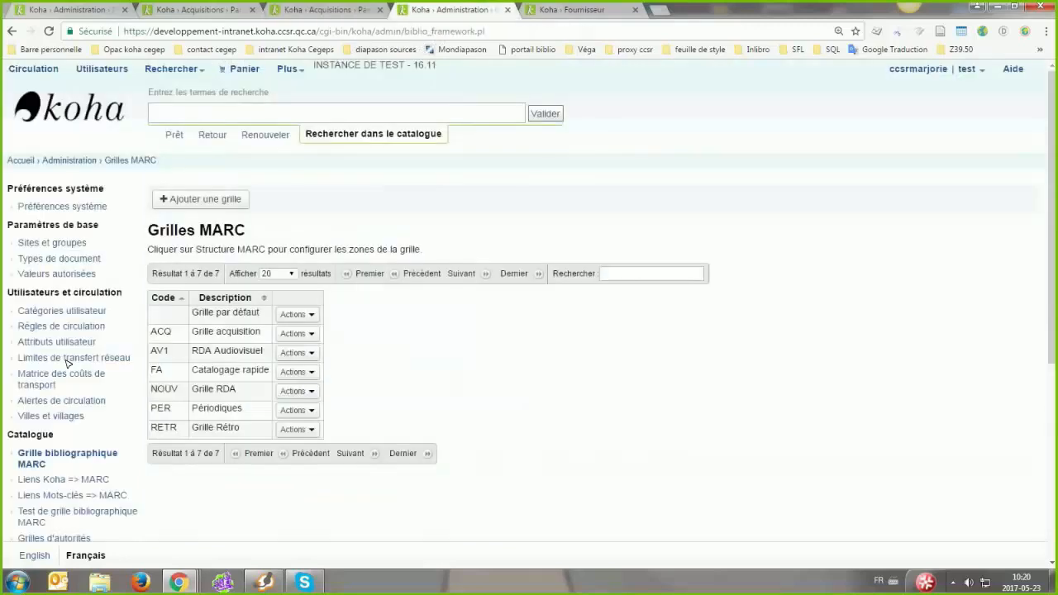
double_click(160, 331)
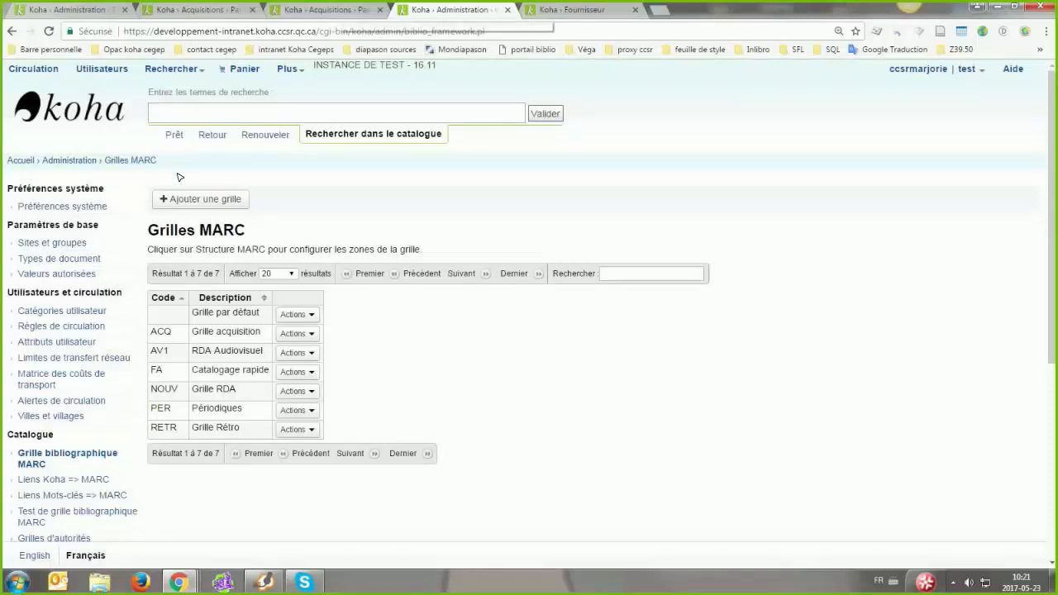
key(ctrl+shift+Tab)
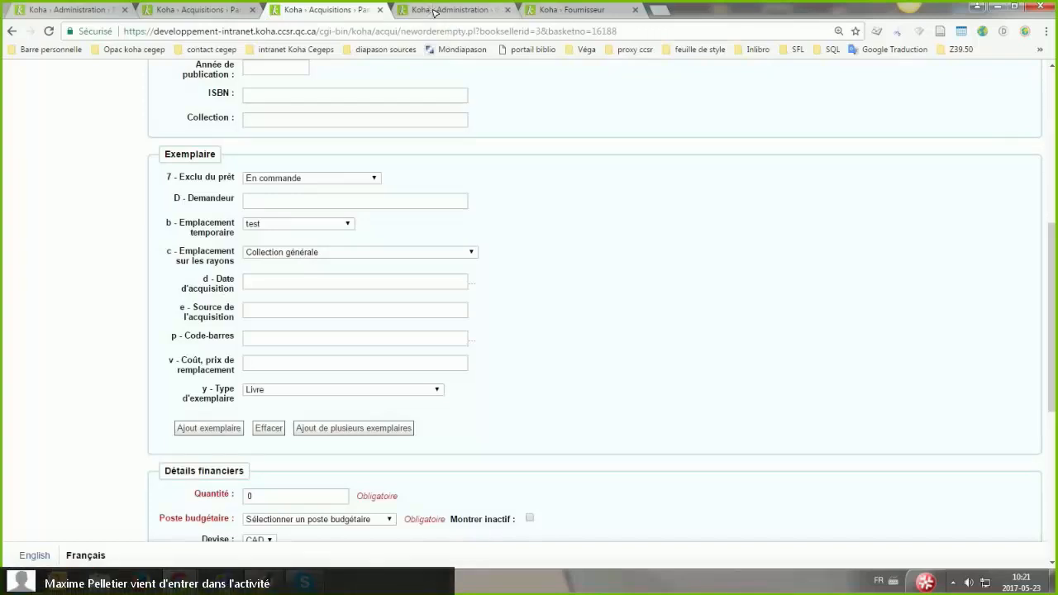
key(ctrl+Tab)
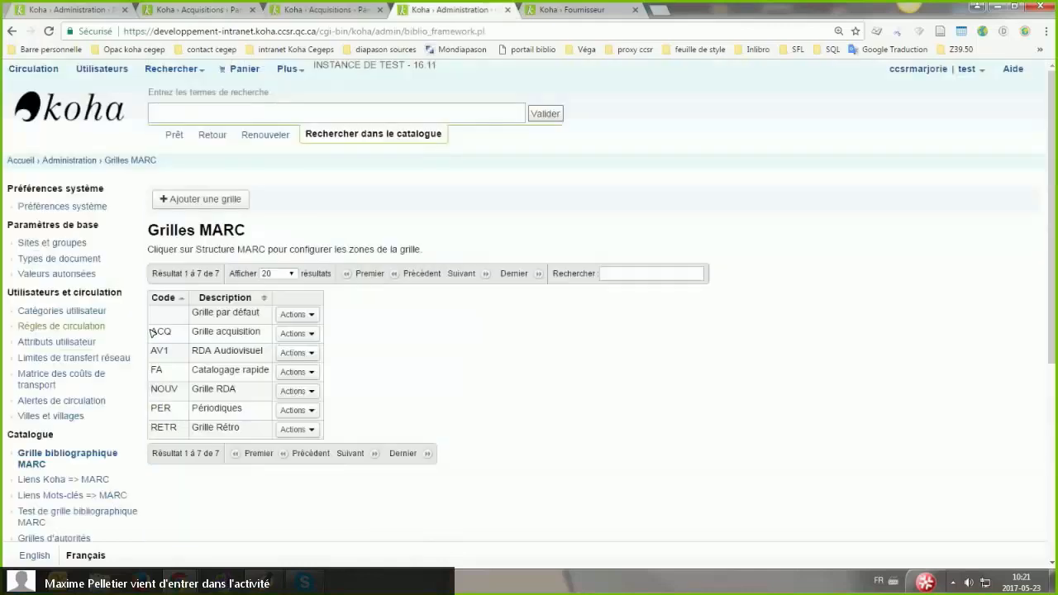
- Open the ACQ framework's MARC structure, filter it for field 952, and display that field's subfields
click(294, 333)
click(282, 355)
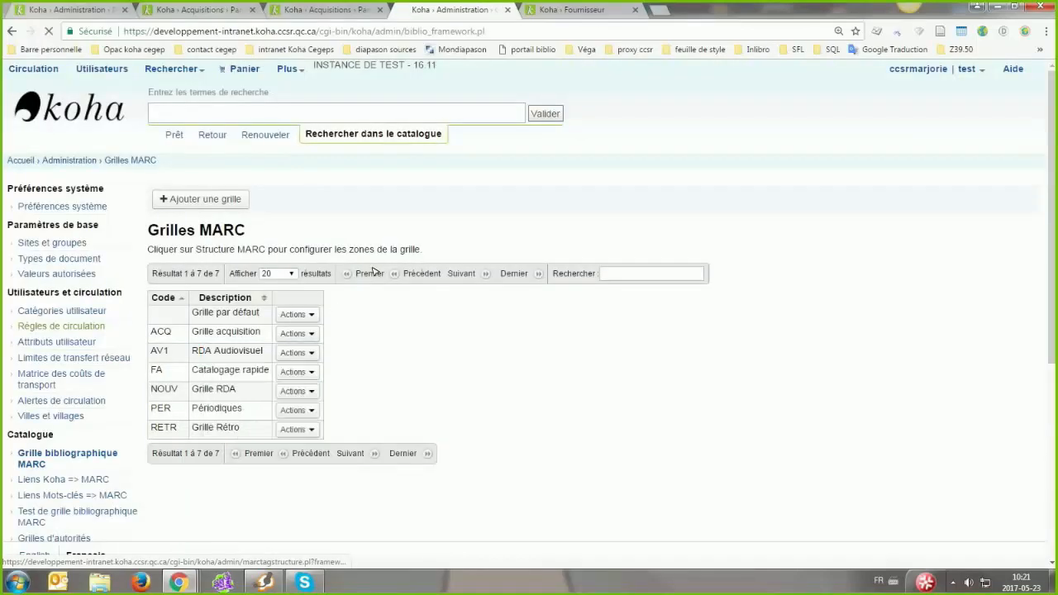
click(311, 14)
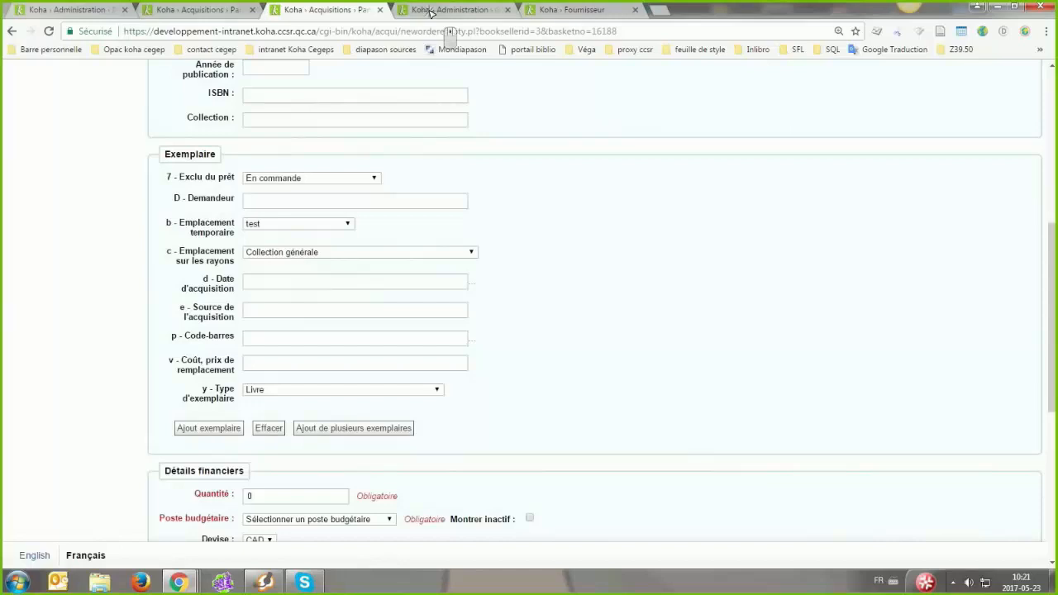
click(661, 321)
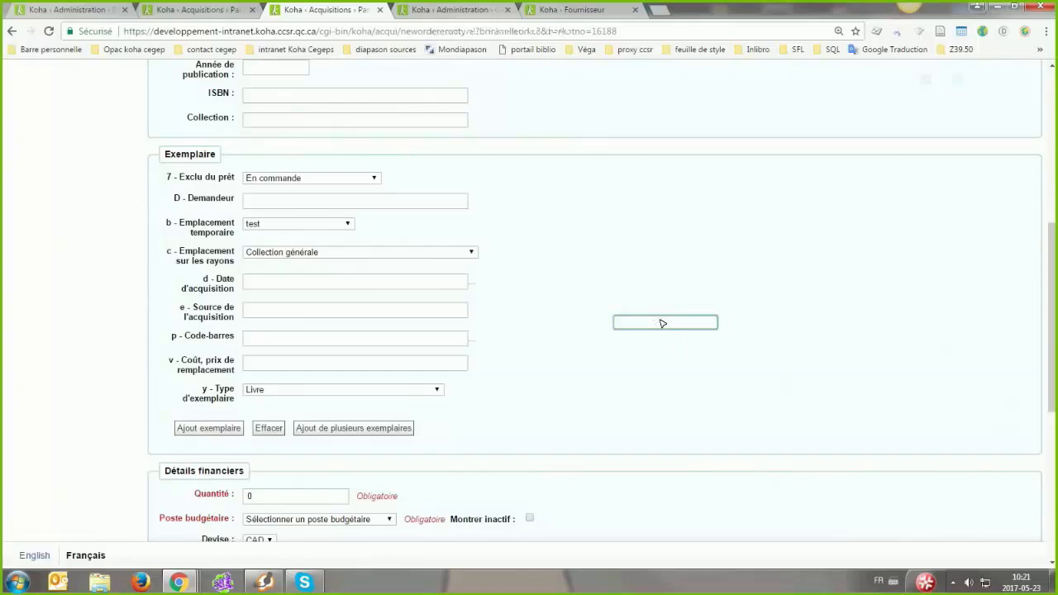
key(ctrl+Tab)
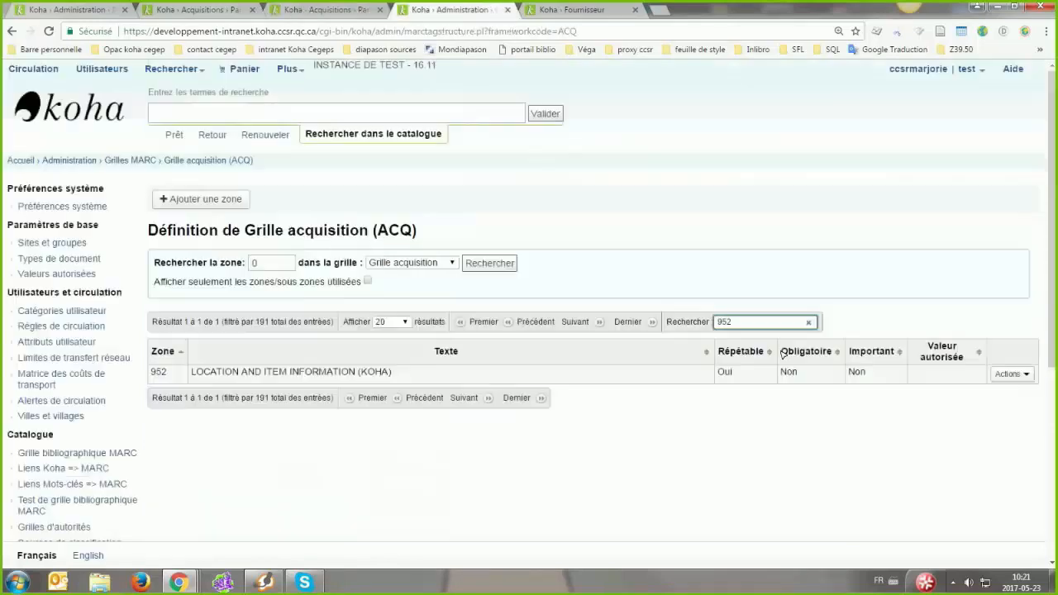
click(960, 401)
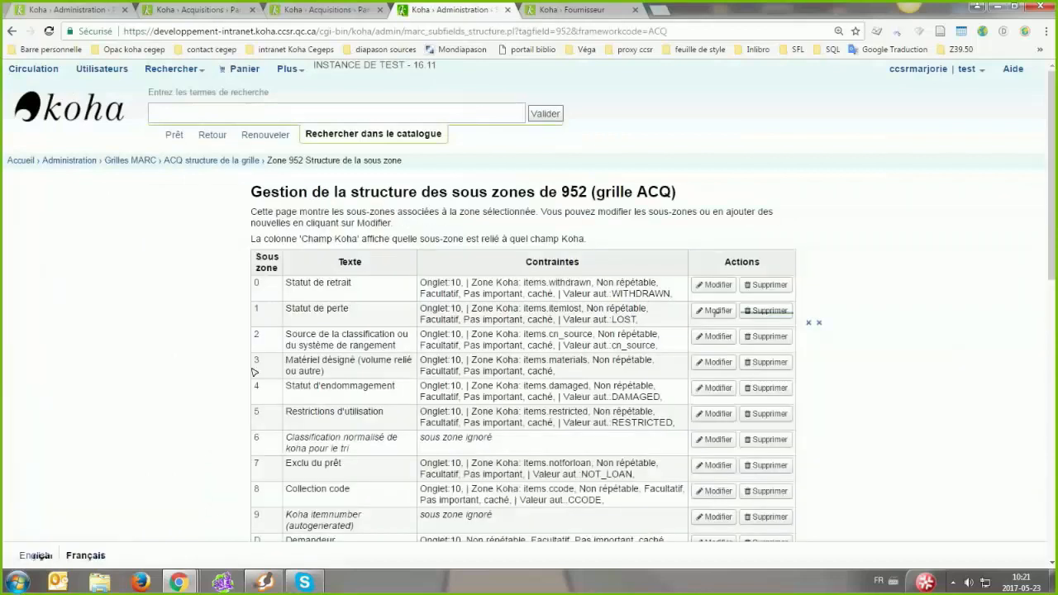
- Open the advanced constraints of subfield y (Type d'exemplaire) in the ACQ framework's field 952 and examine its default value
scroll(425, 306, down, 8)
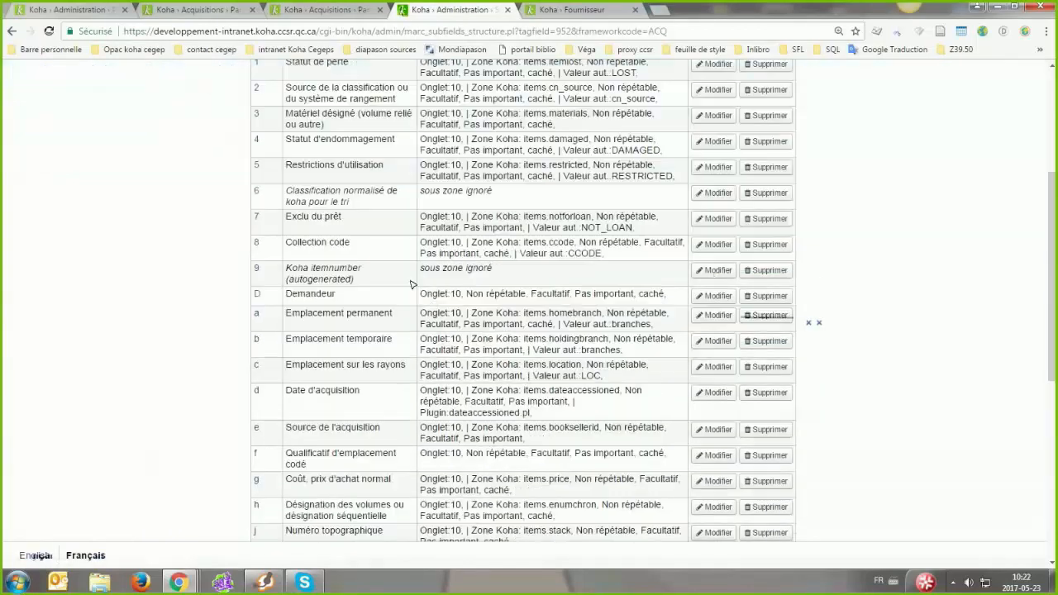
scroll(413, 339, down, 1)
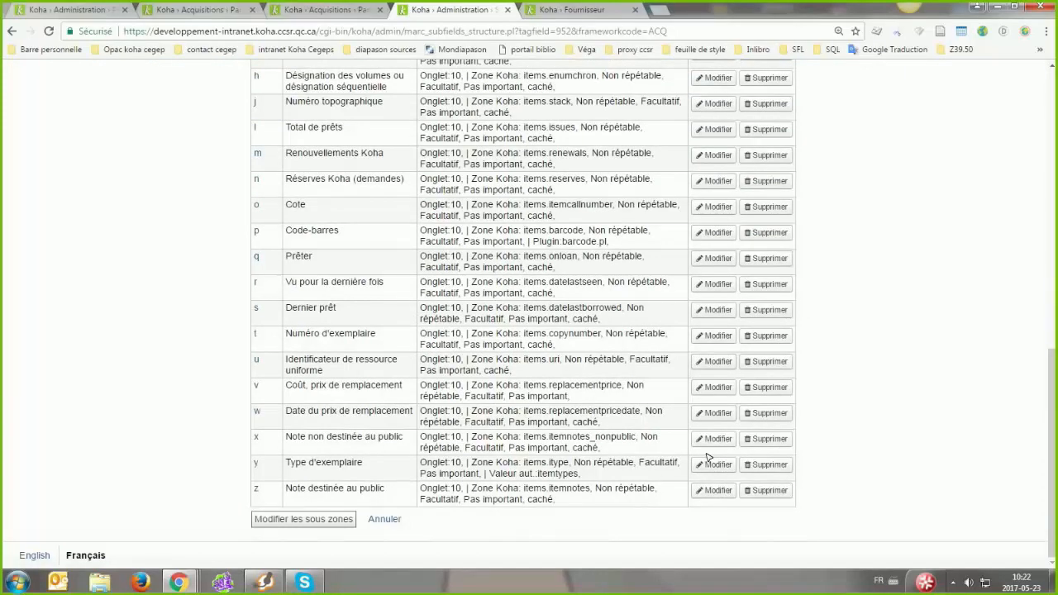
scroll(719, 467, up, 3)
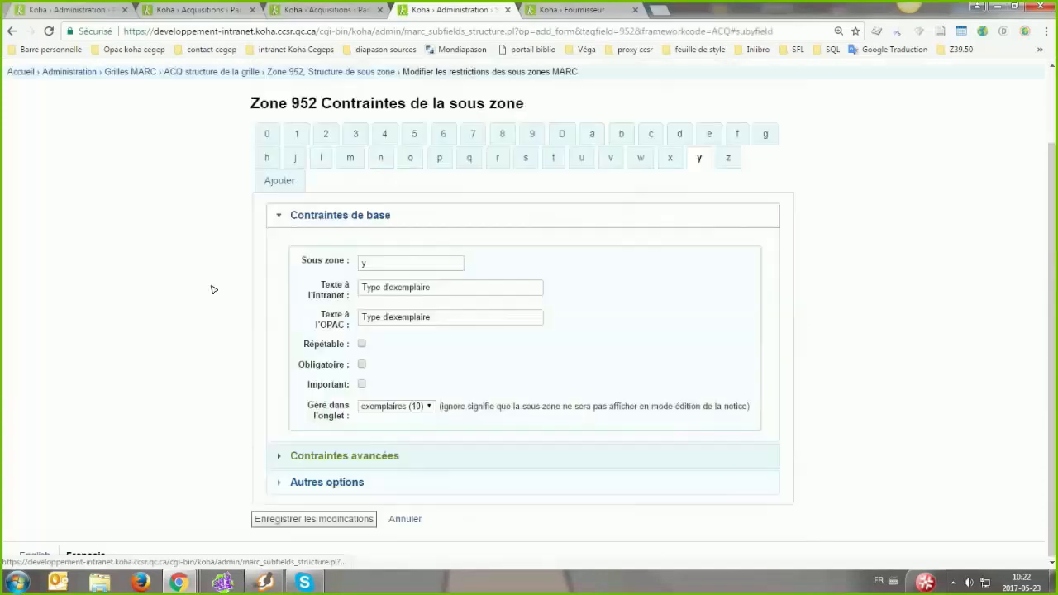
click(363, 455)
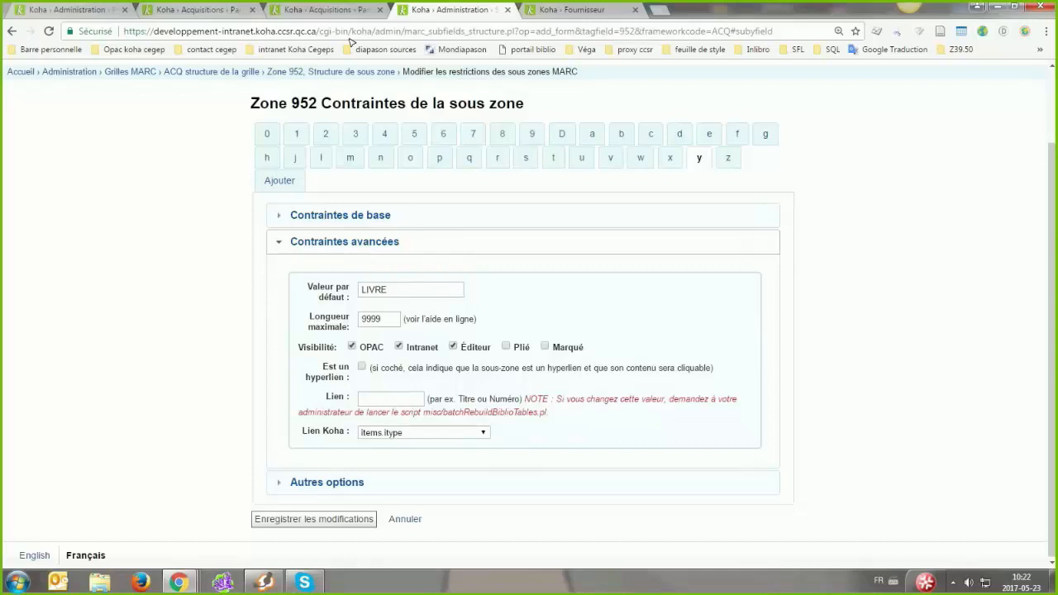
click(444, 288)
double_click(409, 289)
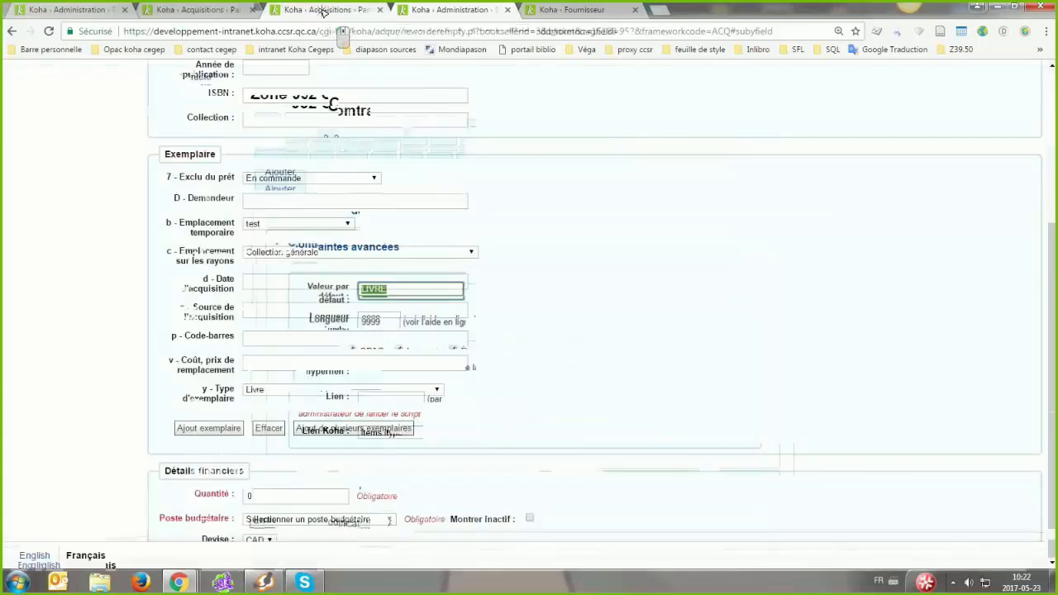
- Compare subfield y's default value in the ACQ framework with the prefilled fields in the new order's Exemplaire section
click(327, 389)
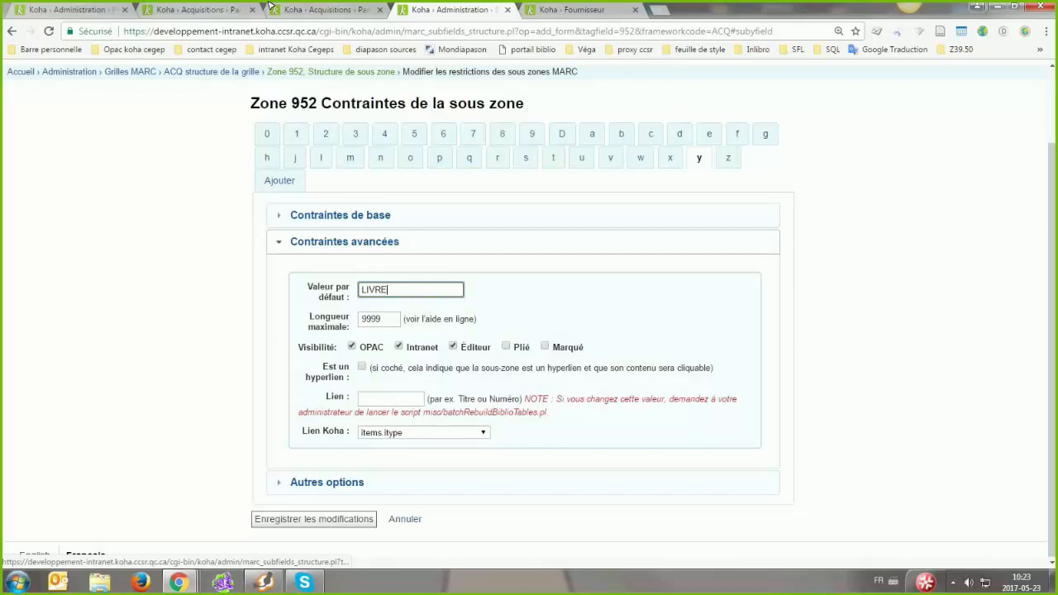
double_click(387, 290)
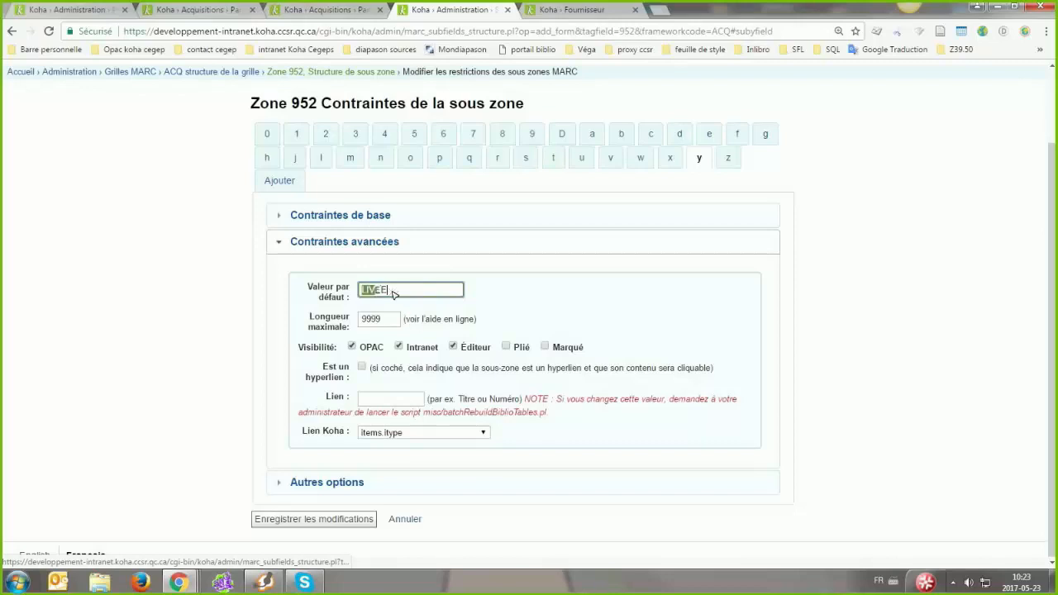
click(182, 11)
click(319, 10)
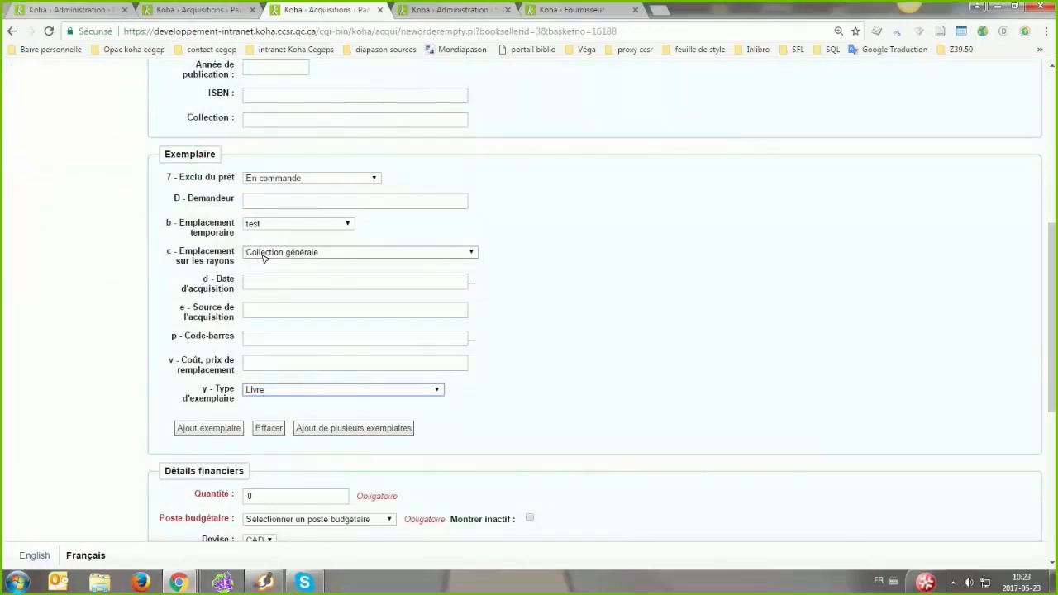
key(ctrl+Tab)
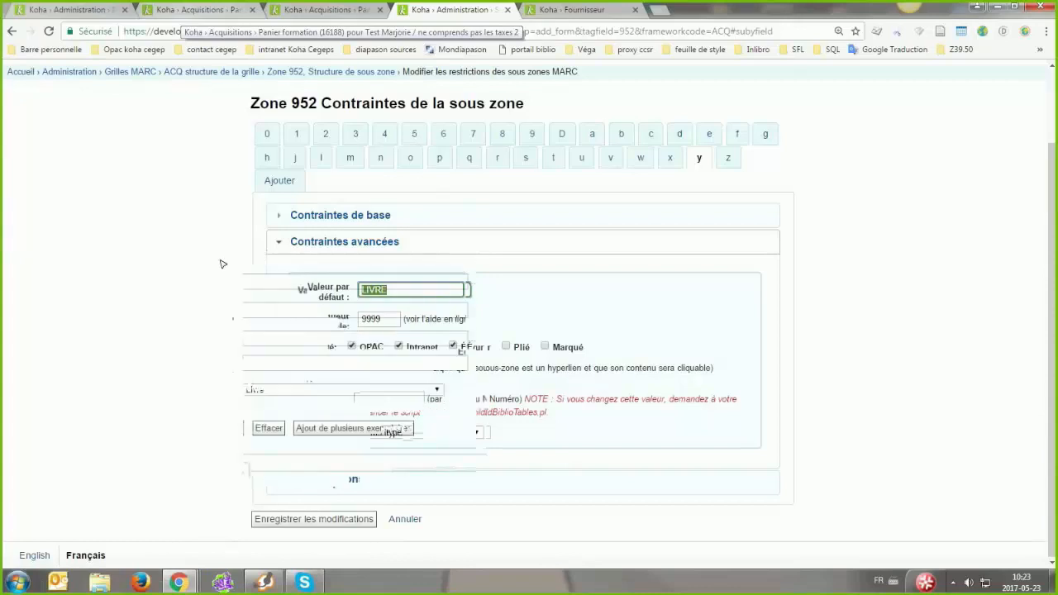
key(ctrl+shift+Tab)
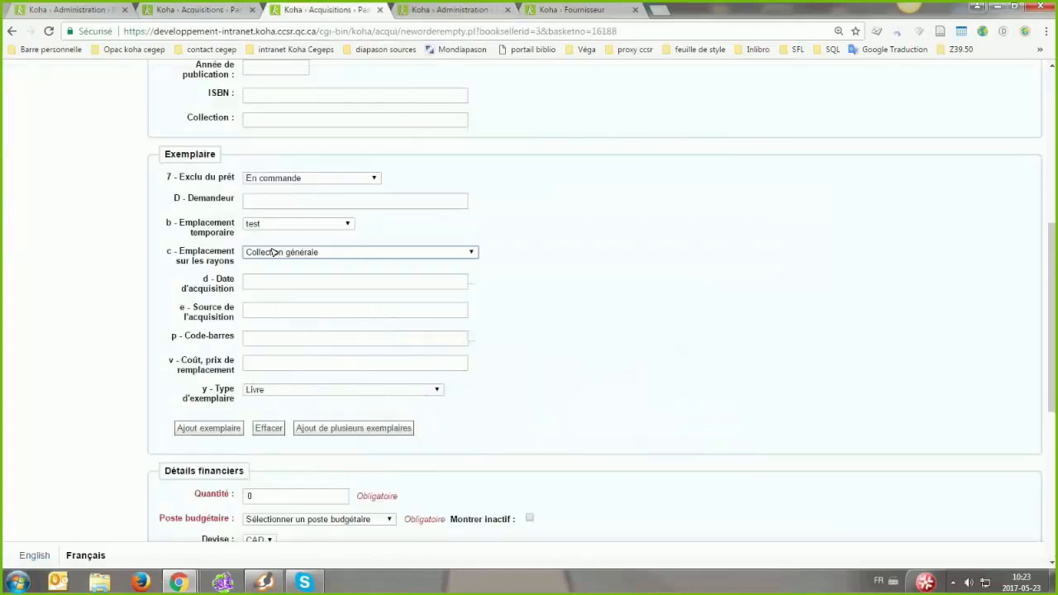
click(269, 180)
click(272, 246)
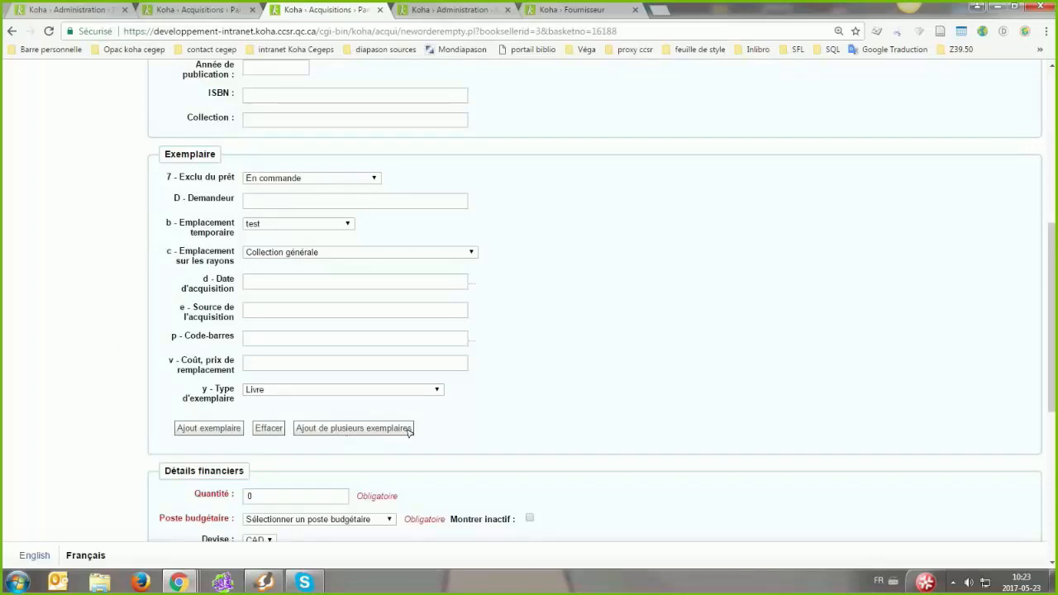
- Add one item to the order with the prefilled Exemplaire values and check it in the Liste d'exemplaires
click(558, 360)
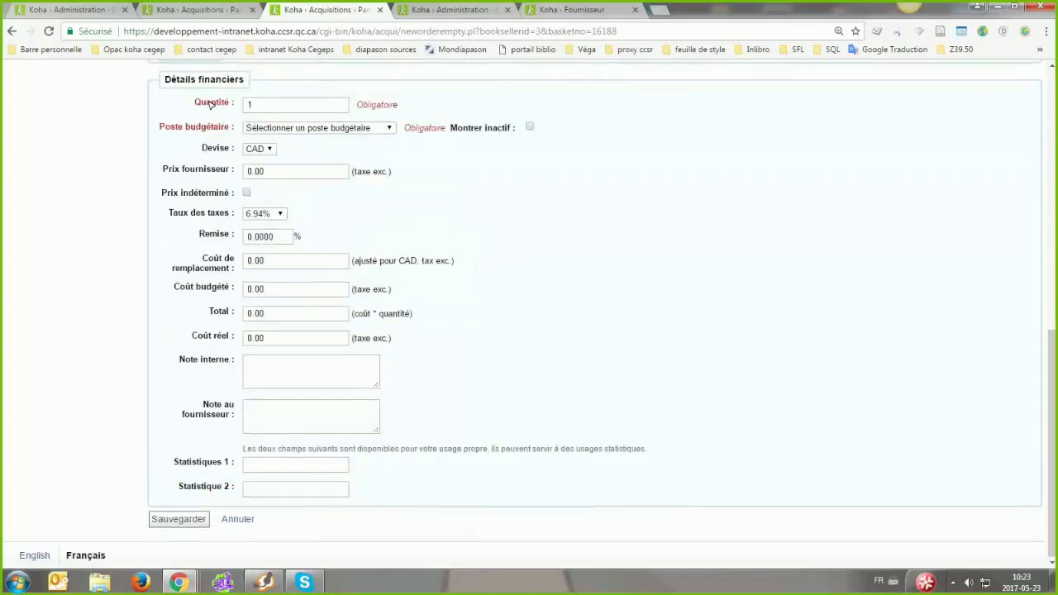
scroll(176, 397, up, 5)
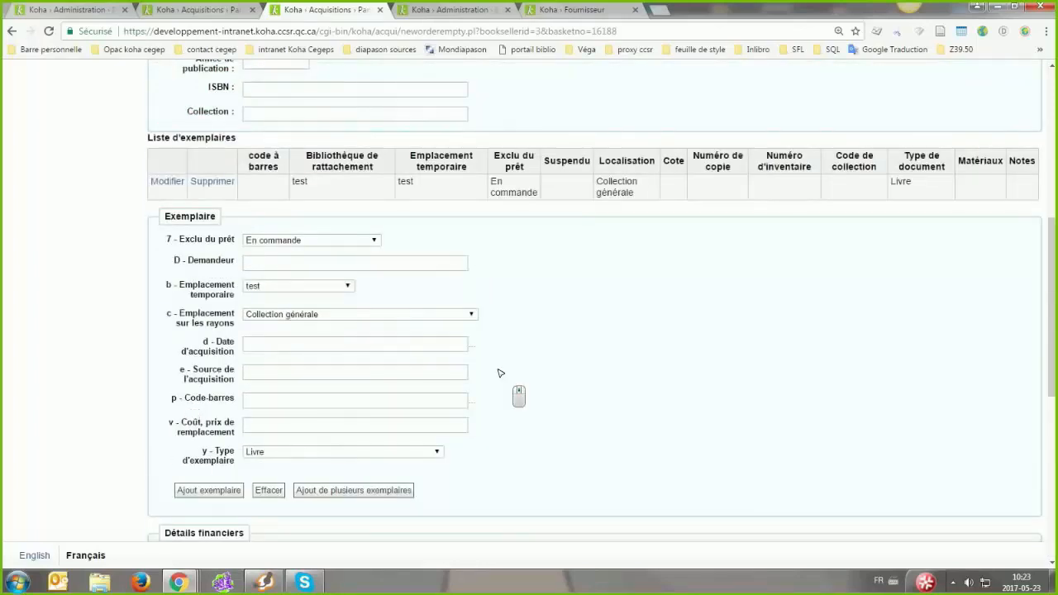
scroll(319, 239, down, 7)
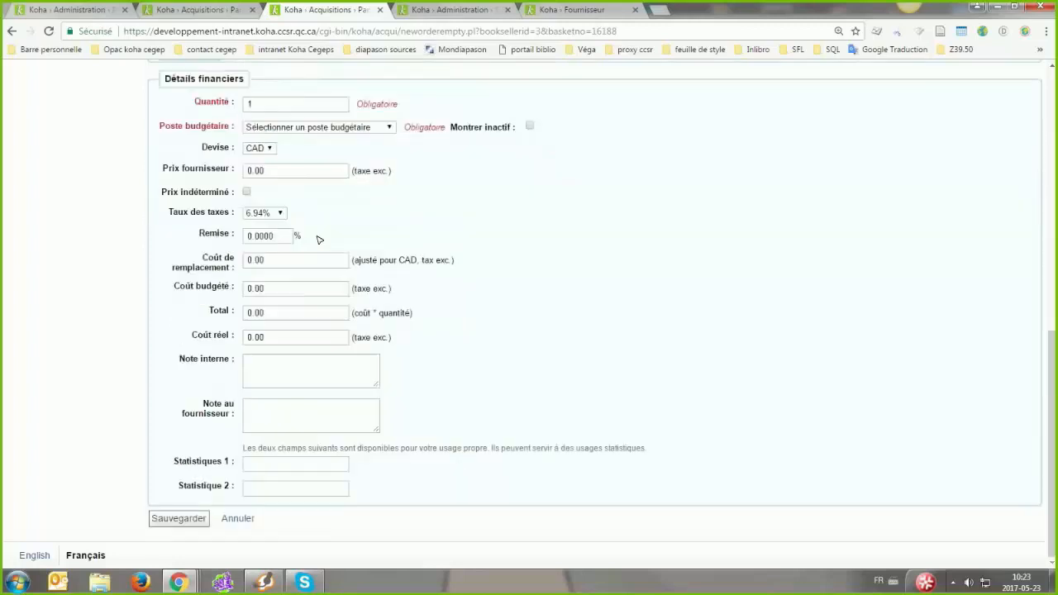
- Assign the order to the Travail social budget line and set the supplier price to 19.95
scroll(293, 253, up, 2)
click(292, 253)
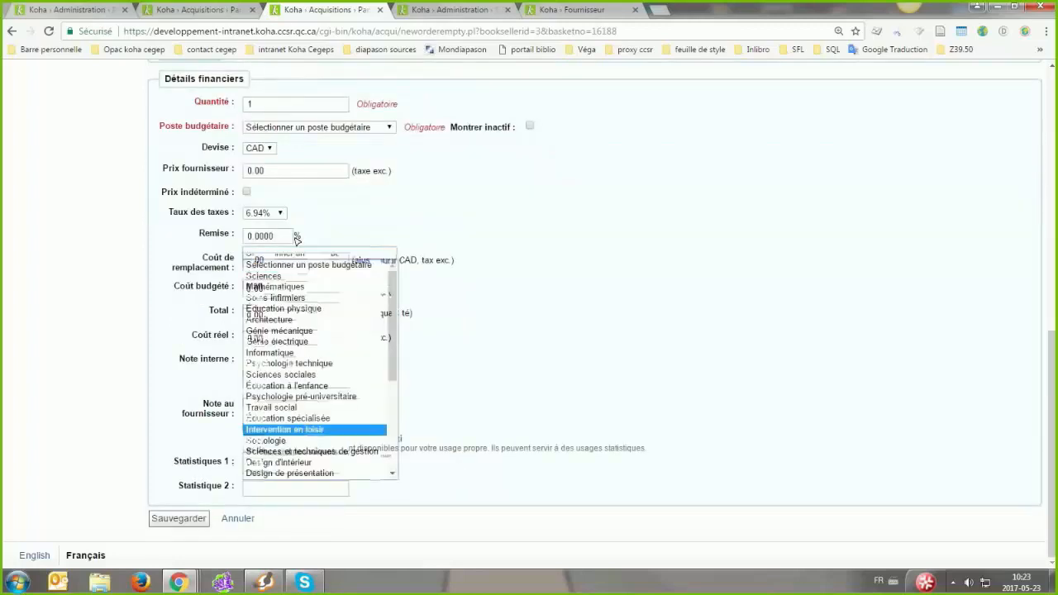
click(285, 408)
click(278, 402)
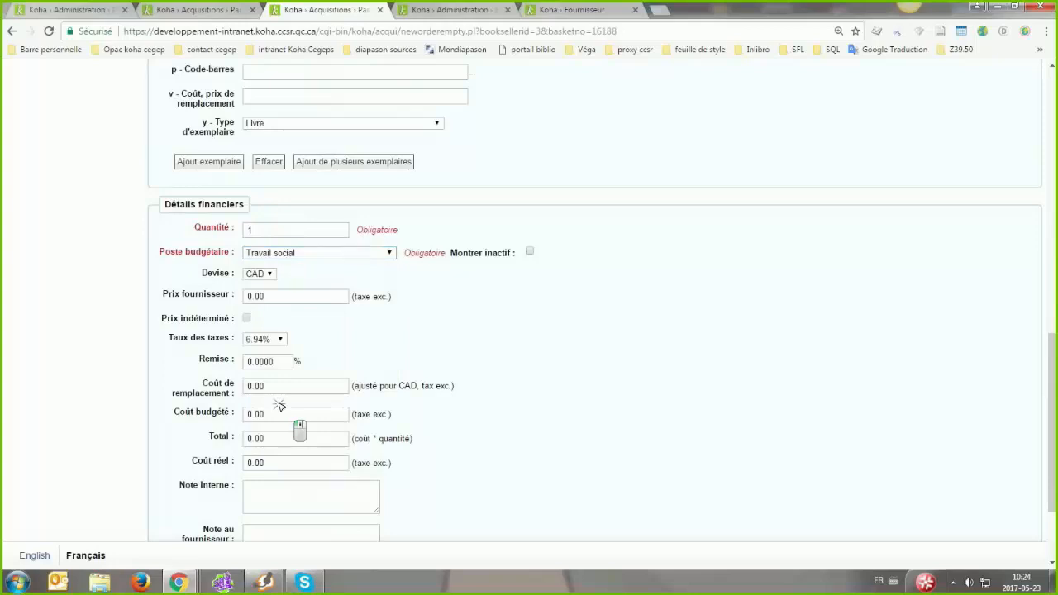
double_click(295, 297)
click(547, 299)
double_click(281, 295)
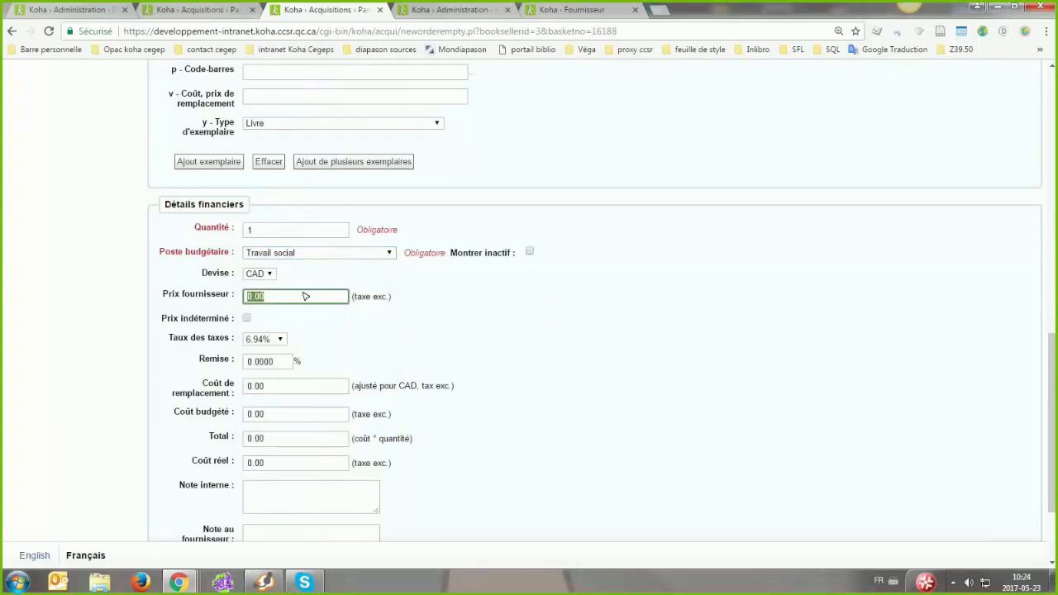
text(19.95)
key(Tab)
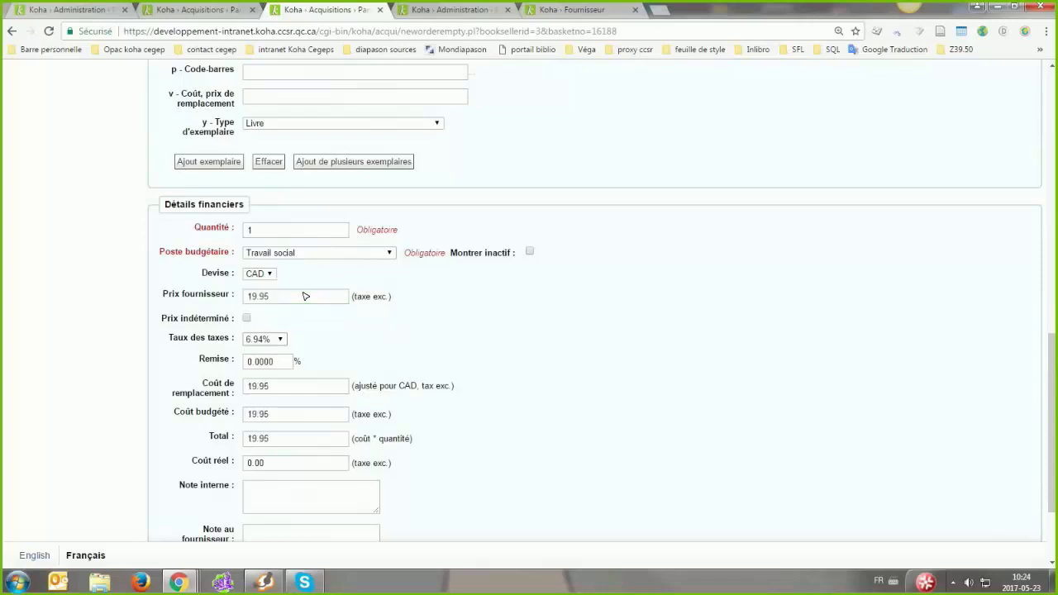
- Examine the available tax rates and the replacement cost, budgeted cost and total fields in the order's Détails financiers
click(324, 320)
click(279, 339)
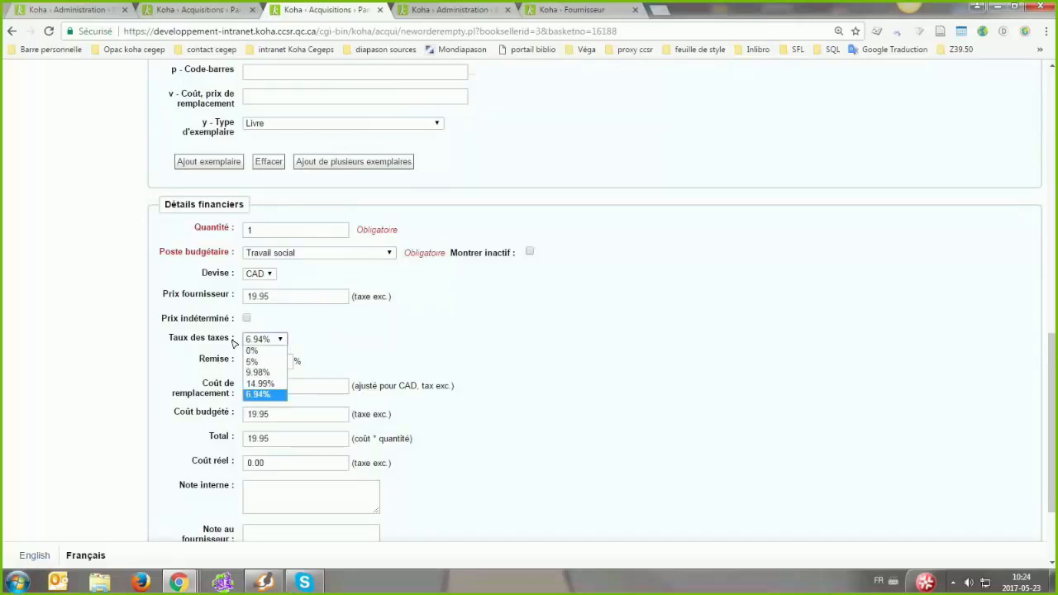
click(261, 341)
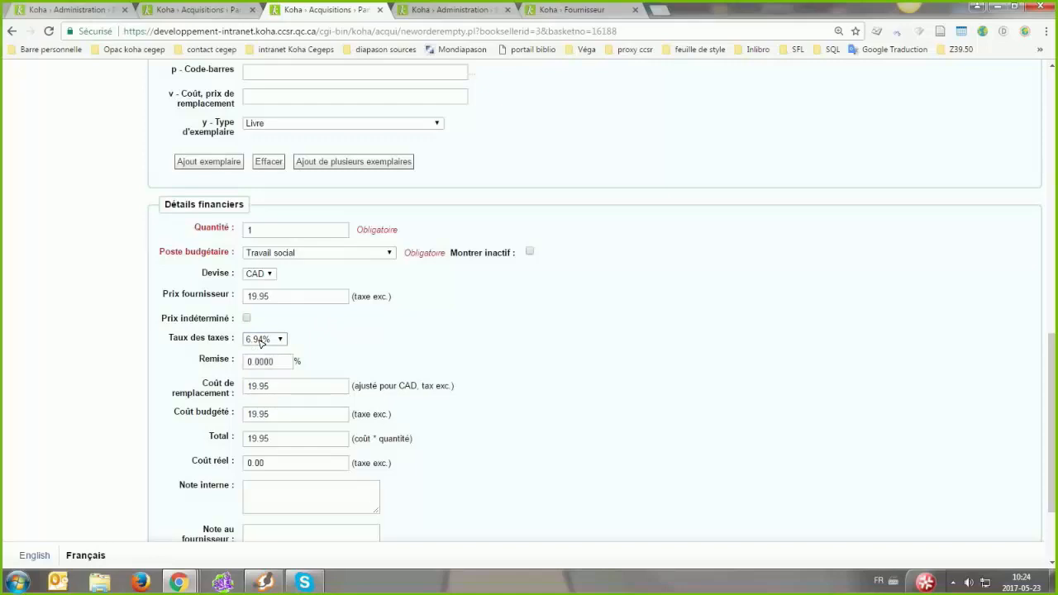
click(261, 341)
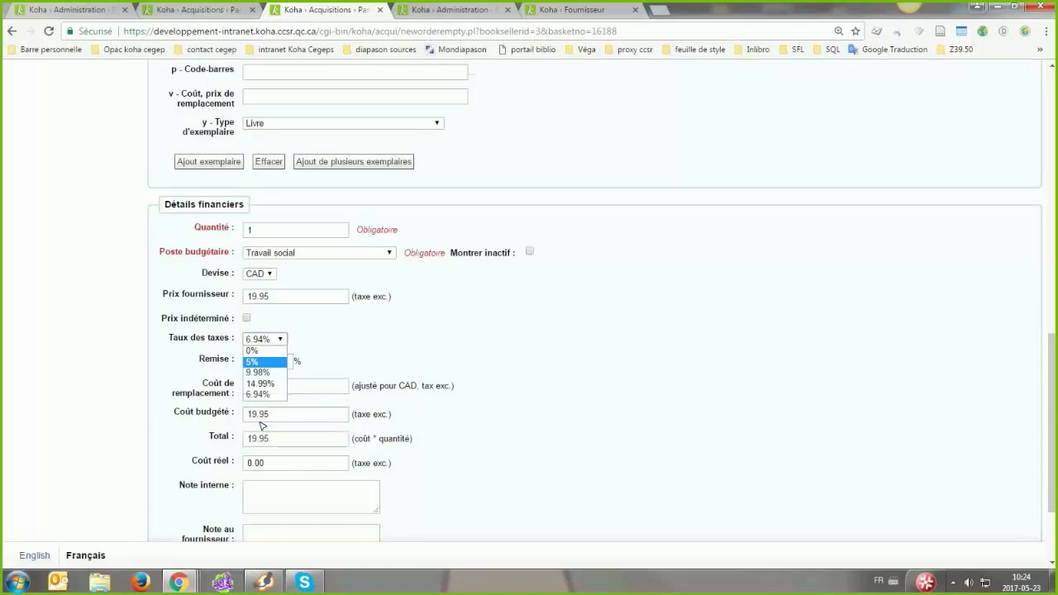
click(279, 444)
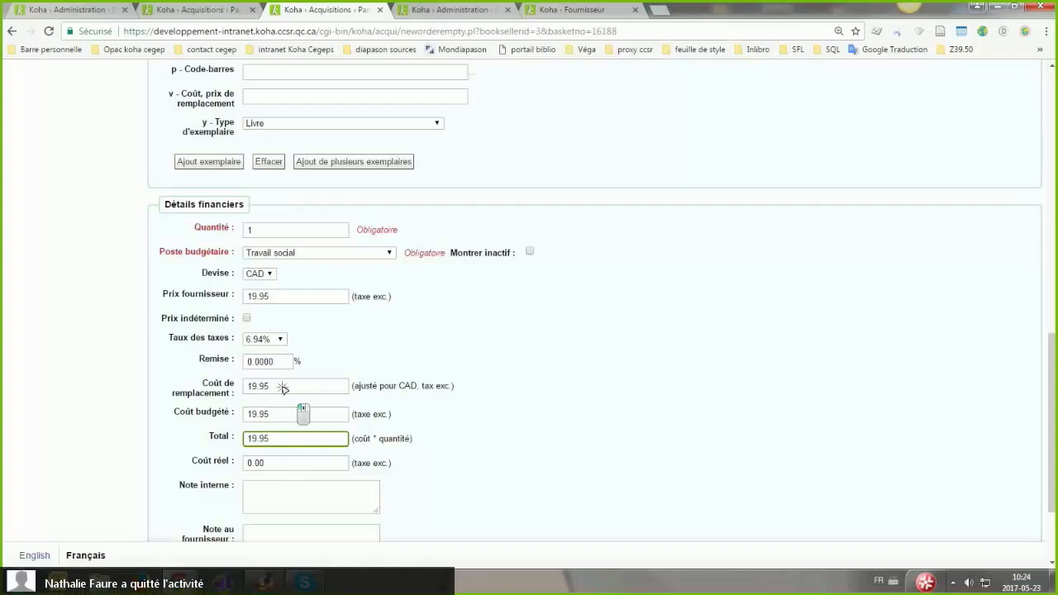
click(283, 386)
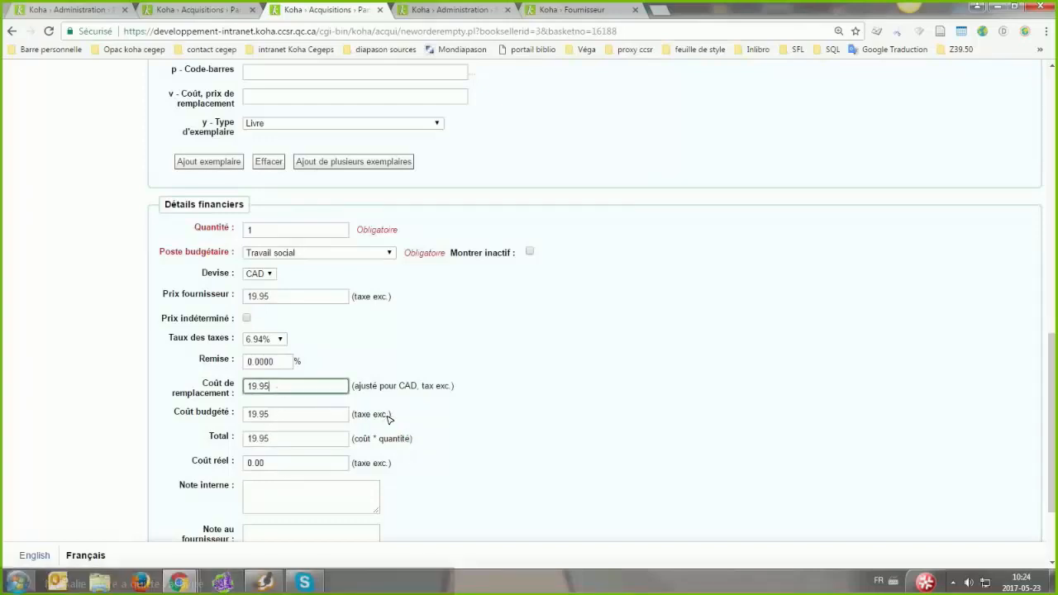
click(297, 438)
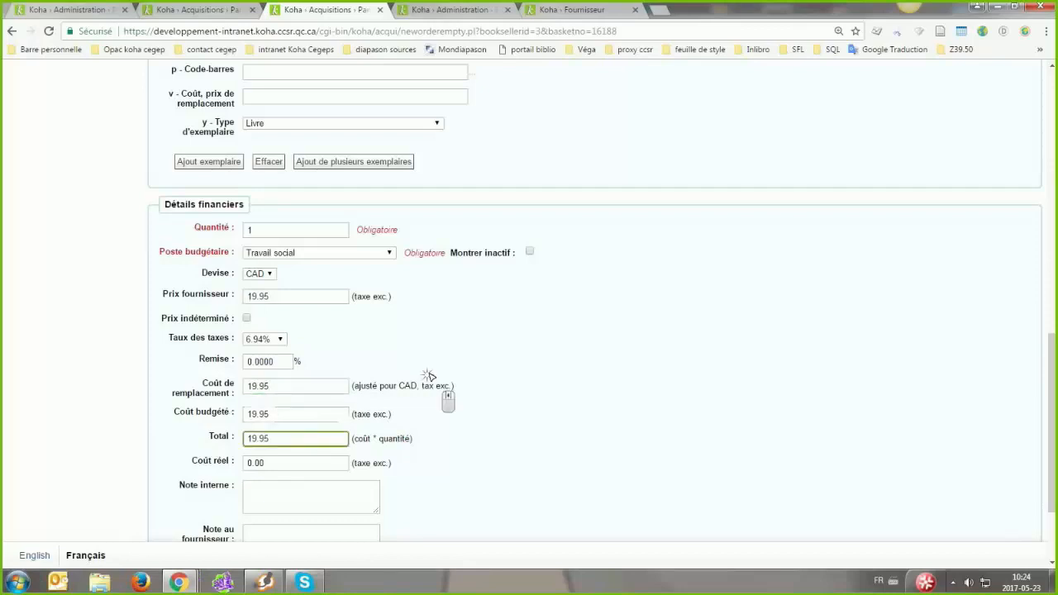
- Try the 9.98% and 14.99% tax rates in the order's Détails financiers
scroll(425, 376, down, 3)
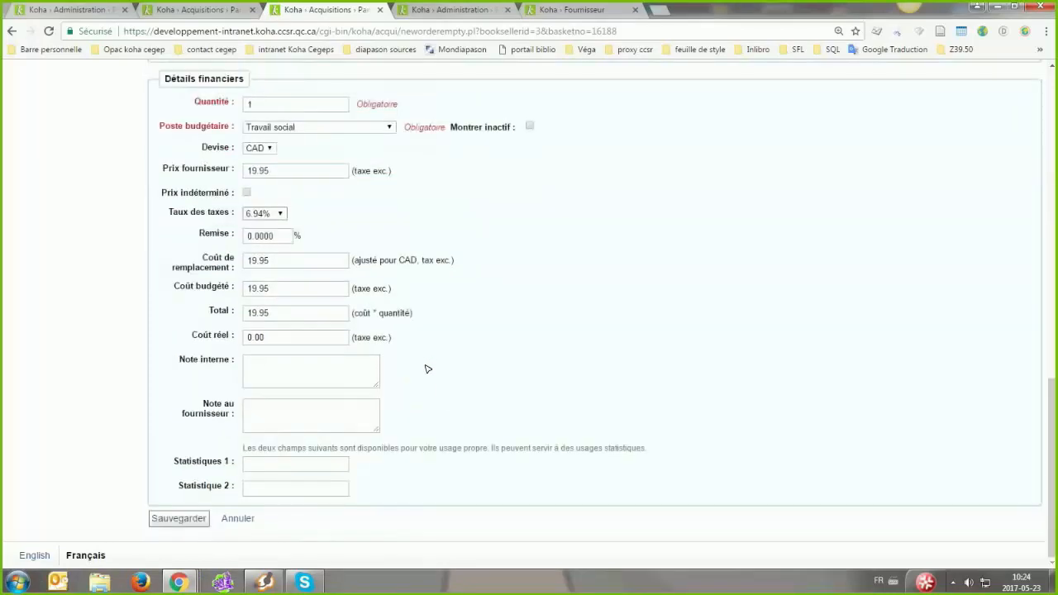
click(268, 214)
click(276, 267)
click(262, 213)
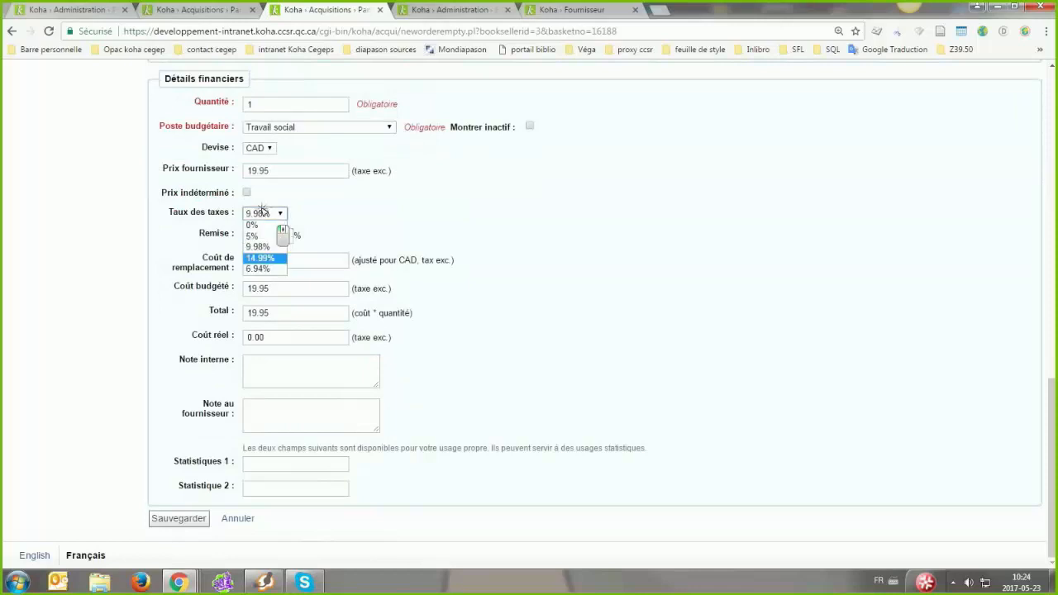
click(263, 257)
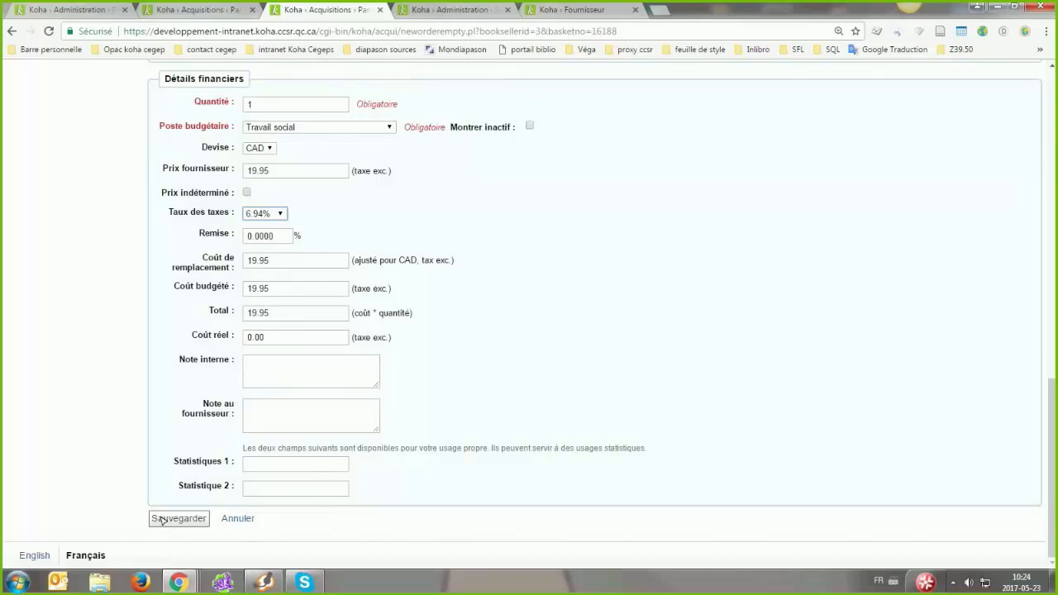
- Set the order's tax rate to 14.99% and save the order to the basket
click(267, 215)
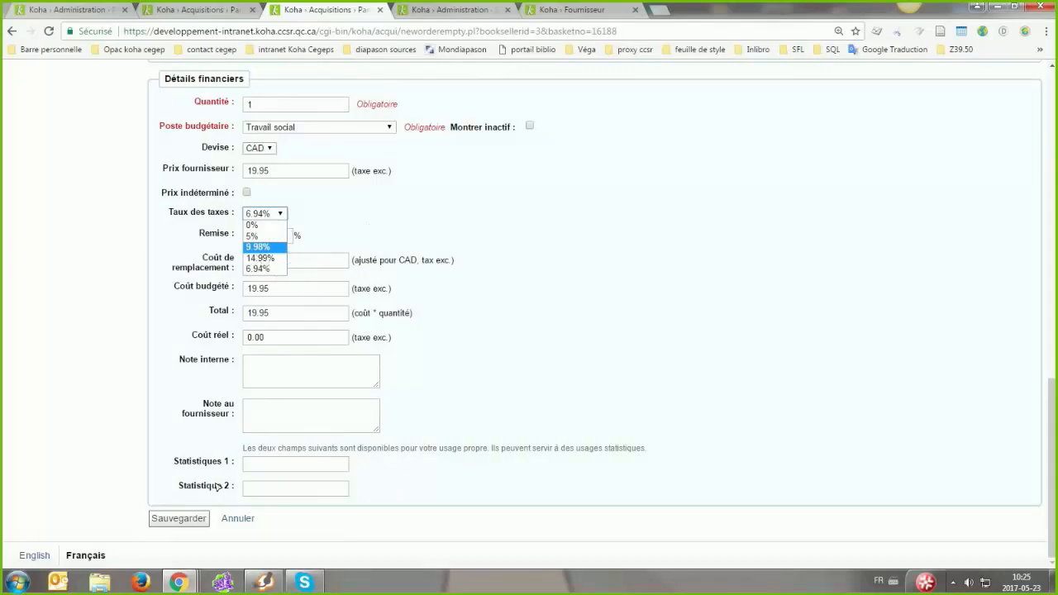
click(260, 258)
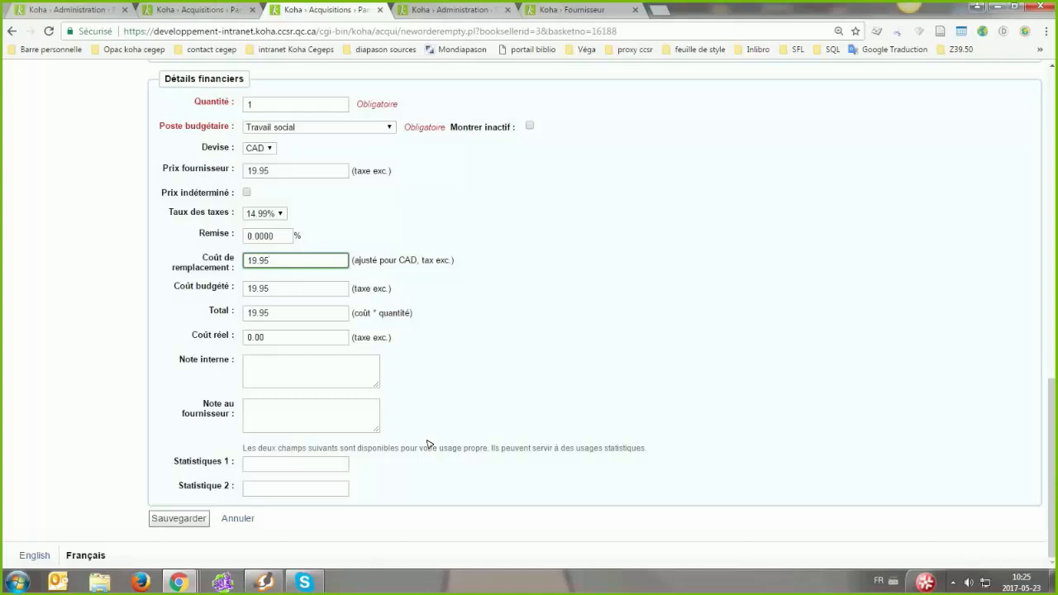
click(177, 520)
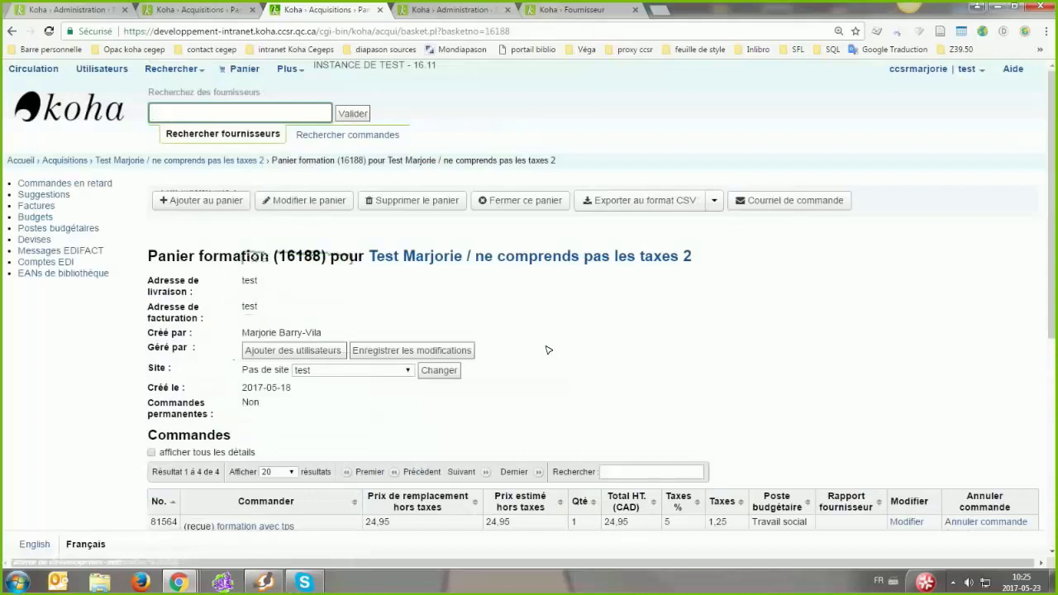
- Examine the tax rate and amount of the "test formation 23 mai" order, the 14.99 tax subtotal and the basket's overall total
scroll(546, 349, down, 3)
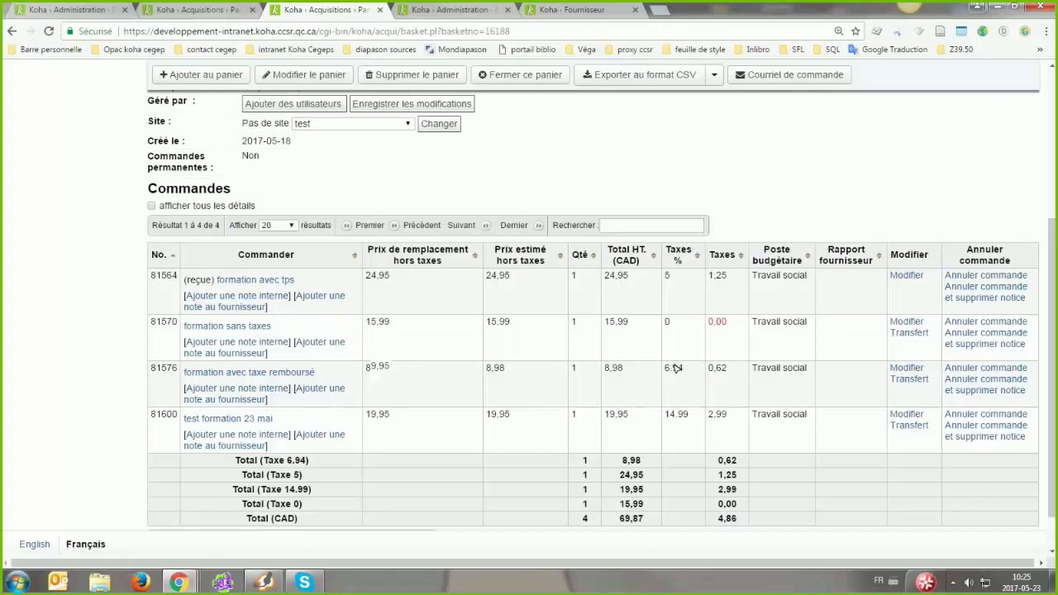
scroll(676, 367, down, 1)
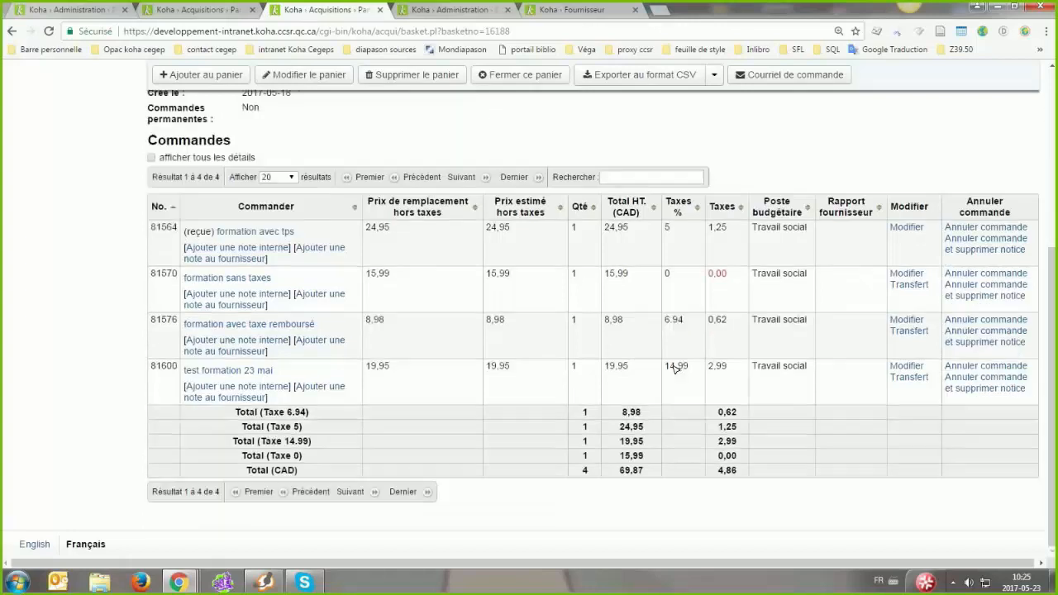
drag(709, 368, 728, 367)
click(729, 367)
drag(285, 443, 310, 442)
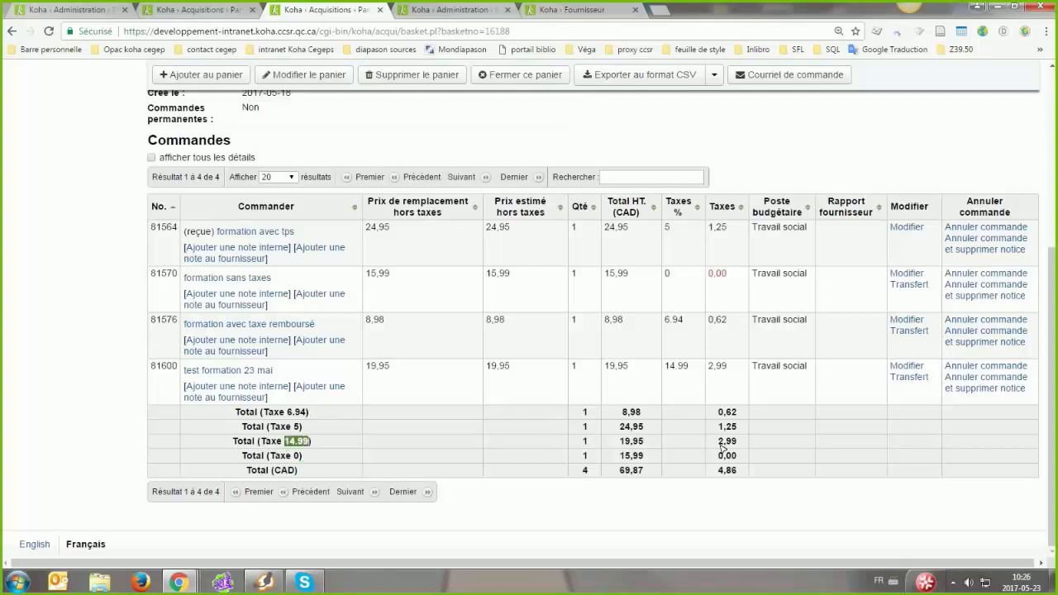
click(580, 439)
click(588, 439)
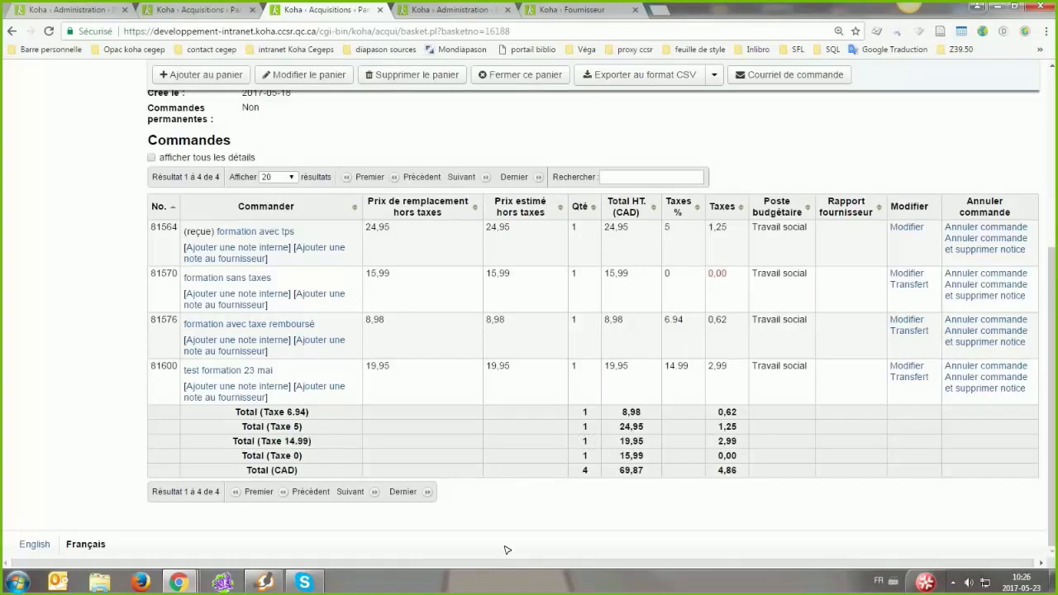
click(643, 443)
click(725, 446)
double_click(722, 443)
mouse_move(630, 470)
mouse_down()
mouse_move(641, 476)
mouse_move(625, 479)
mouse_move(638, 470)
mouse_up()
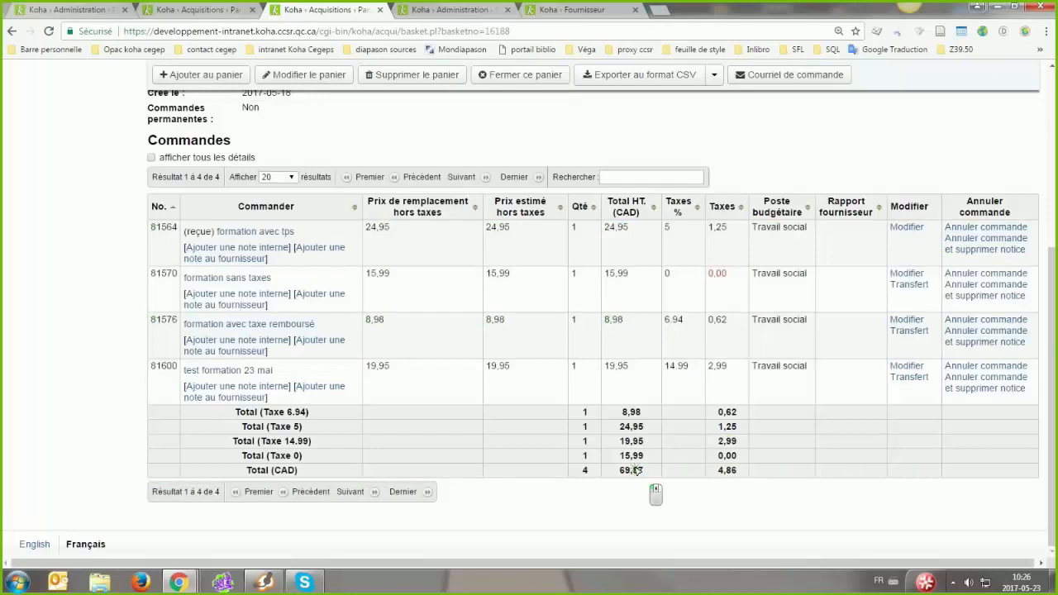
- Show all order details in the basket and examine the prices and totals with and without taxes
click(637, 470)
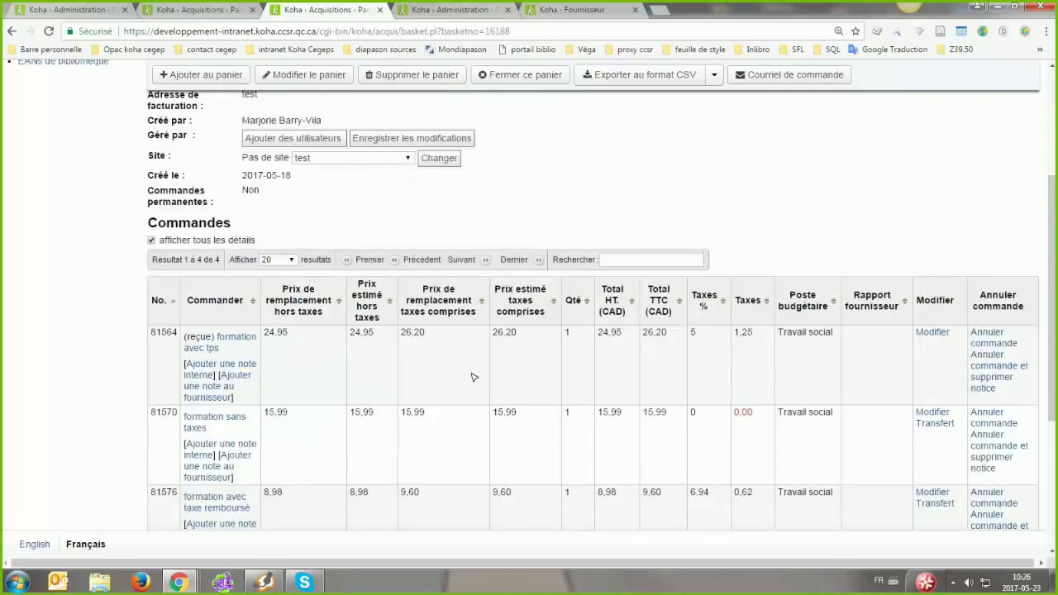
scroll(468, 367, down, 1)
scroll(344, 367, down, 3)
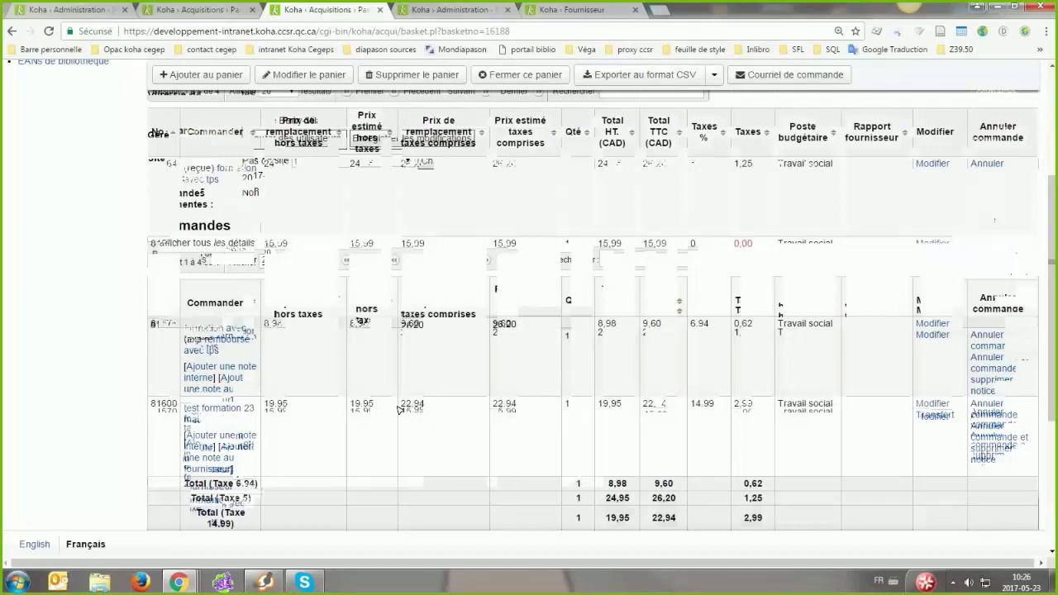
scroll(606, 404, up, 3)
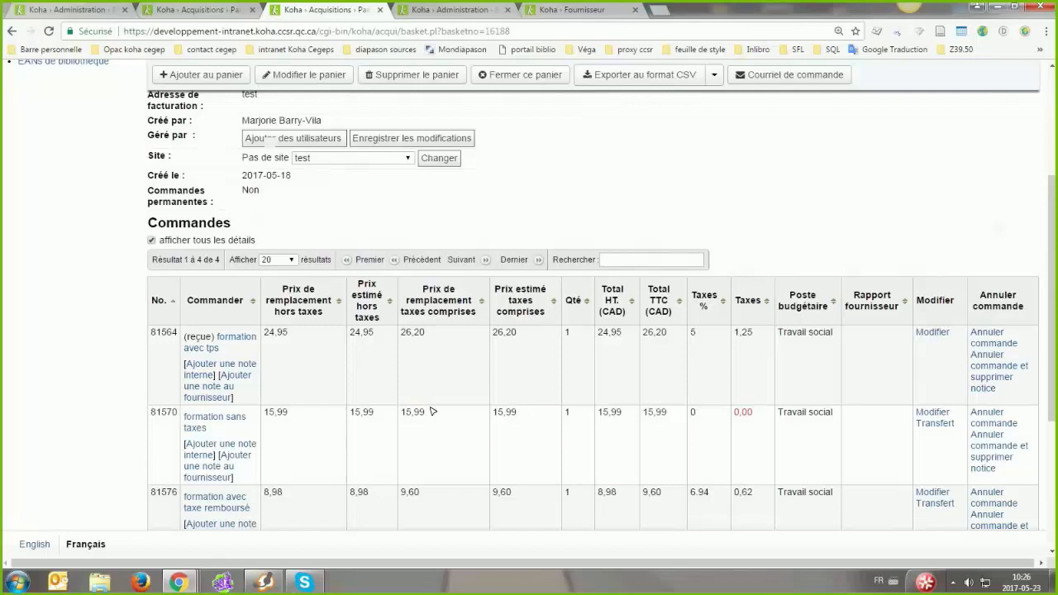
scroll(531, 406, down, 2)
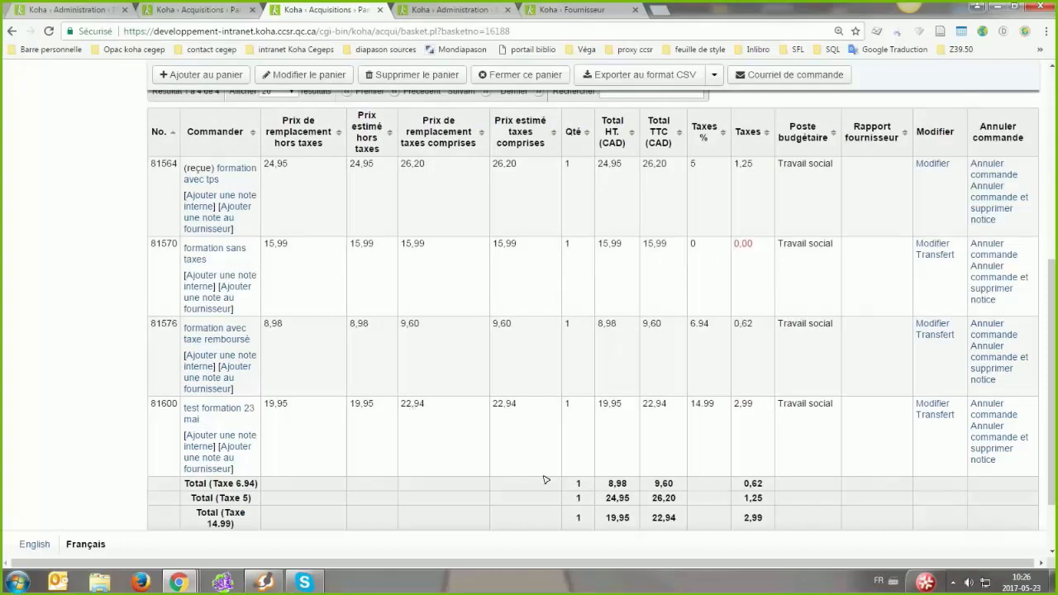
scroll(444, 434, down, 1)
scroll(444, 434, up, 1)
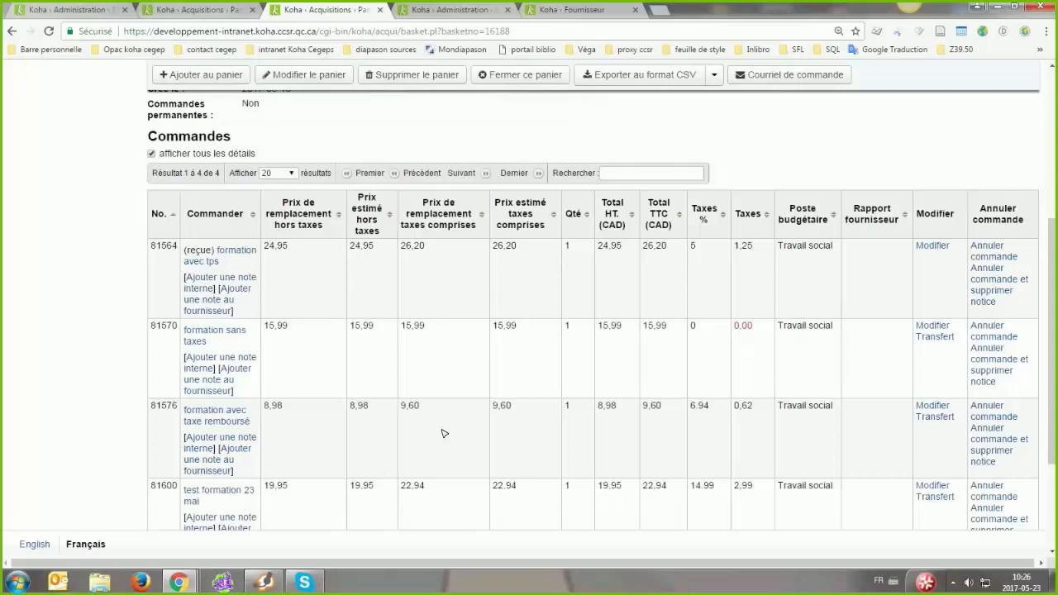
scroll(444, 434, down, 1)
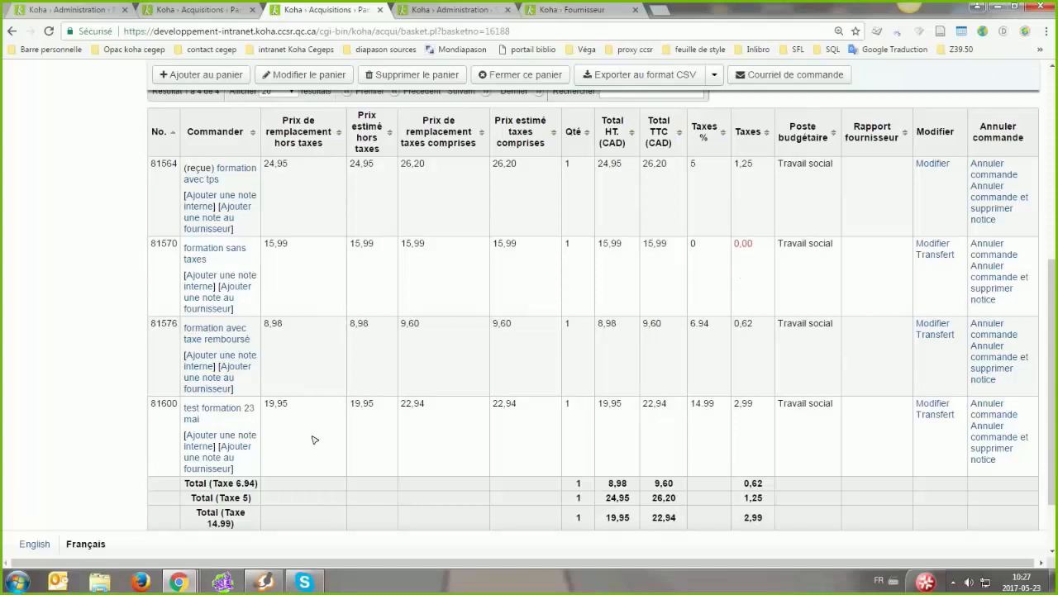
scroll(397, 413, up, 2)
scroll(405, 405, down, 1)
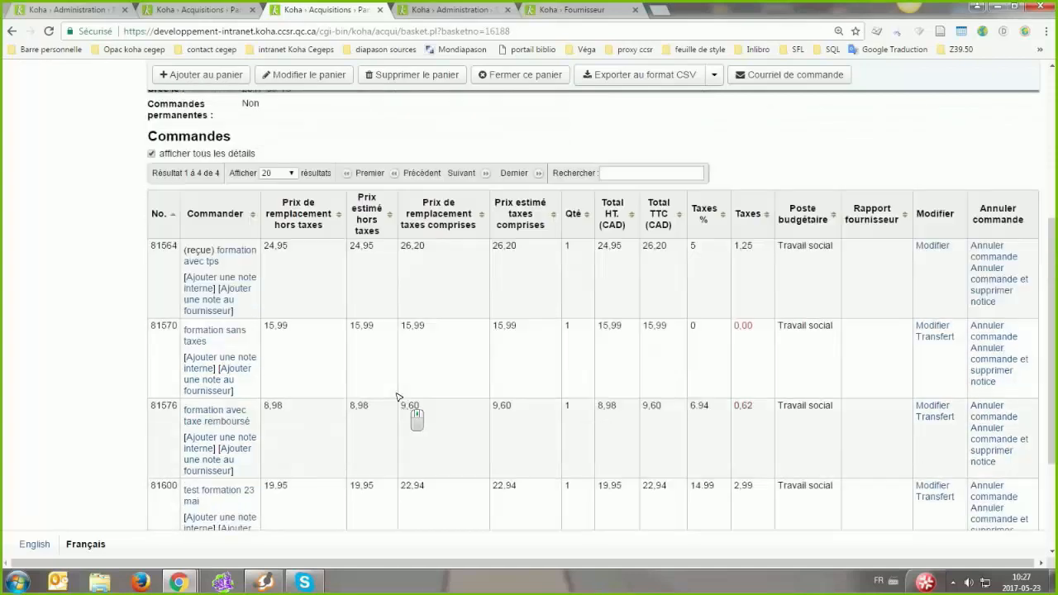
- Close the "formation" basket
scroll(440, 330, up, 2)
scroll(440, 328, up, 3)
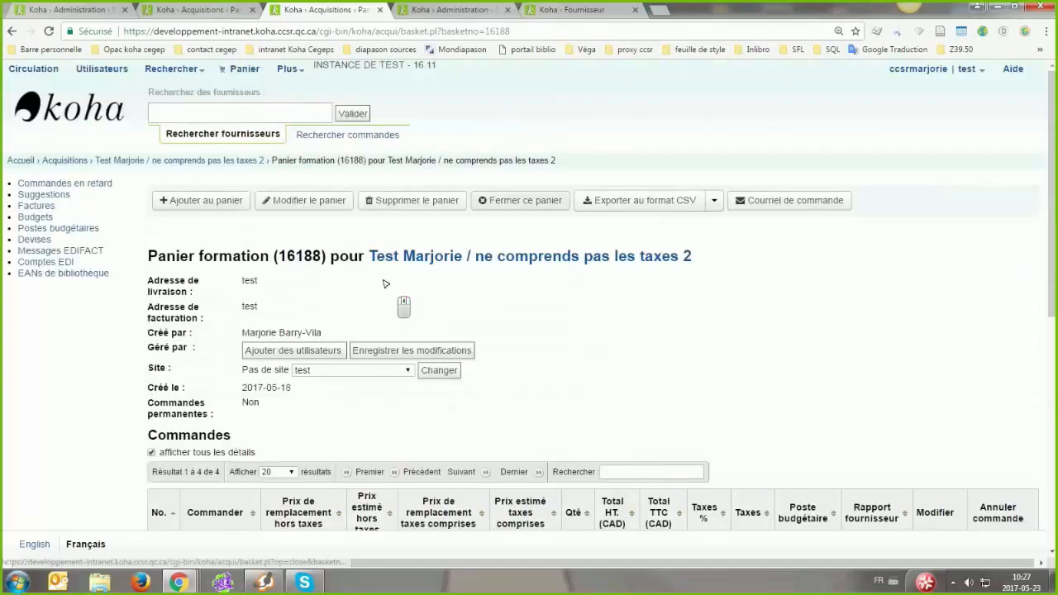
click(498, 198)
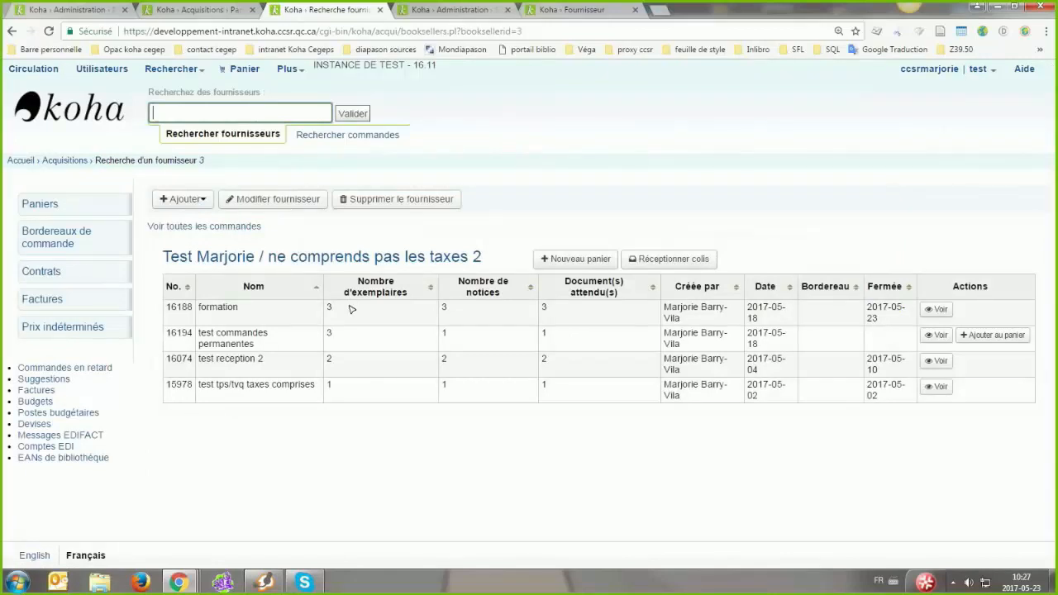
- Start receiving a new shipment from the supplier under the invoice "formation", with the shipping date 2017-05-23
click(671, 258)
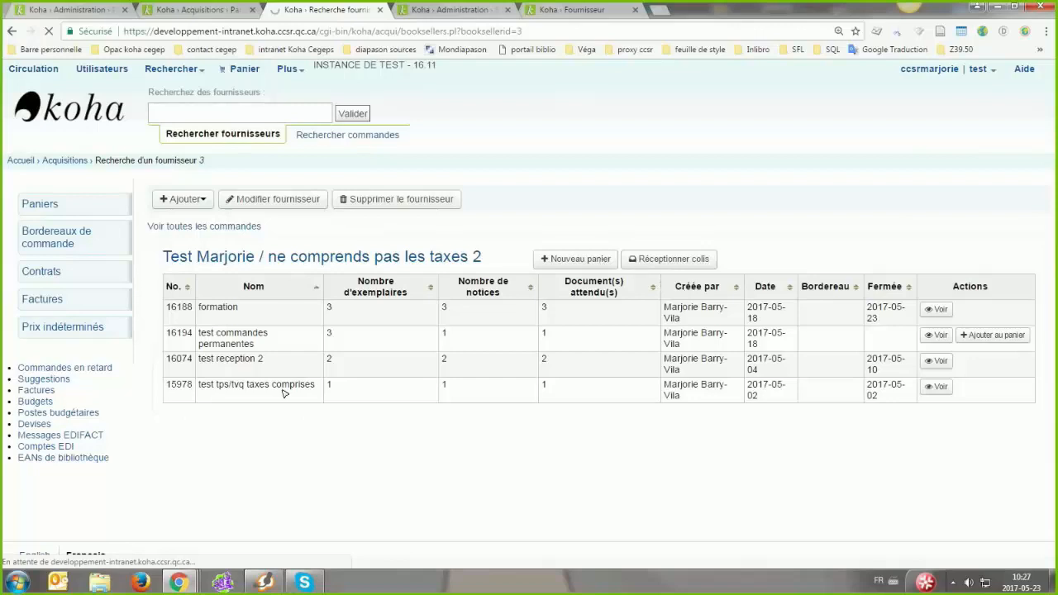
text(formation)
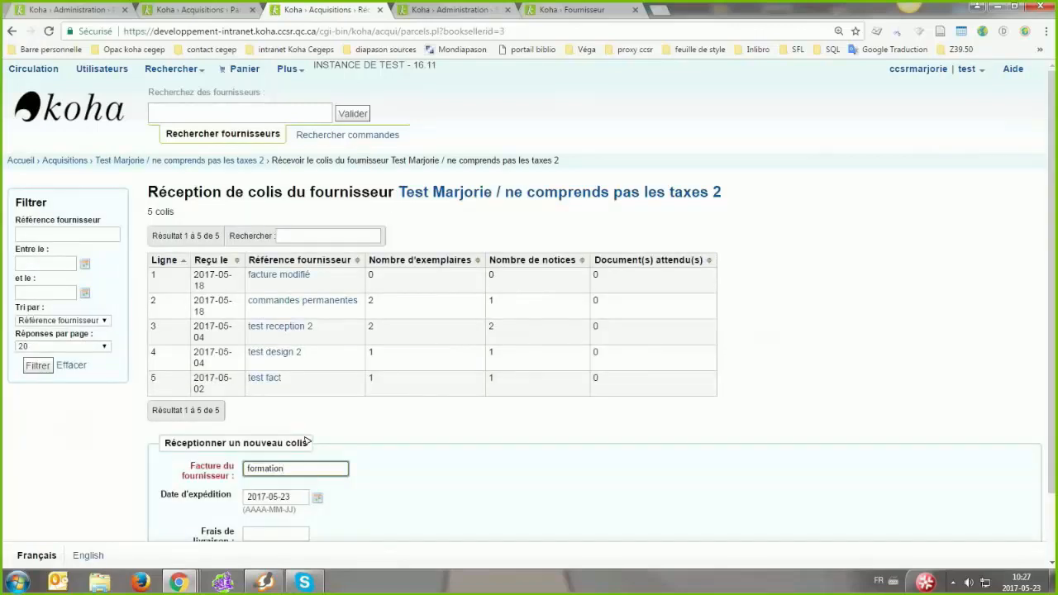
scroll(306, 442, down, 2)
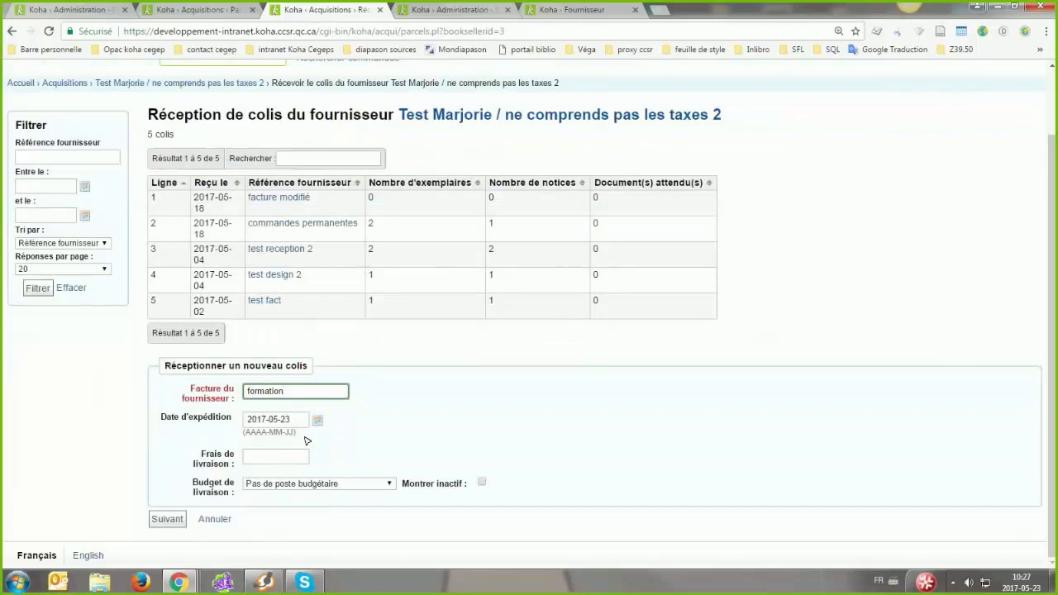
click(167, 519)
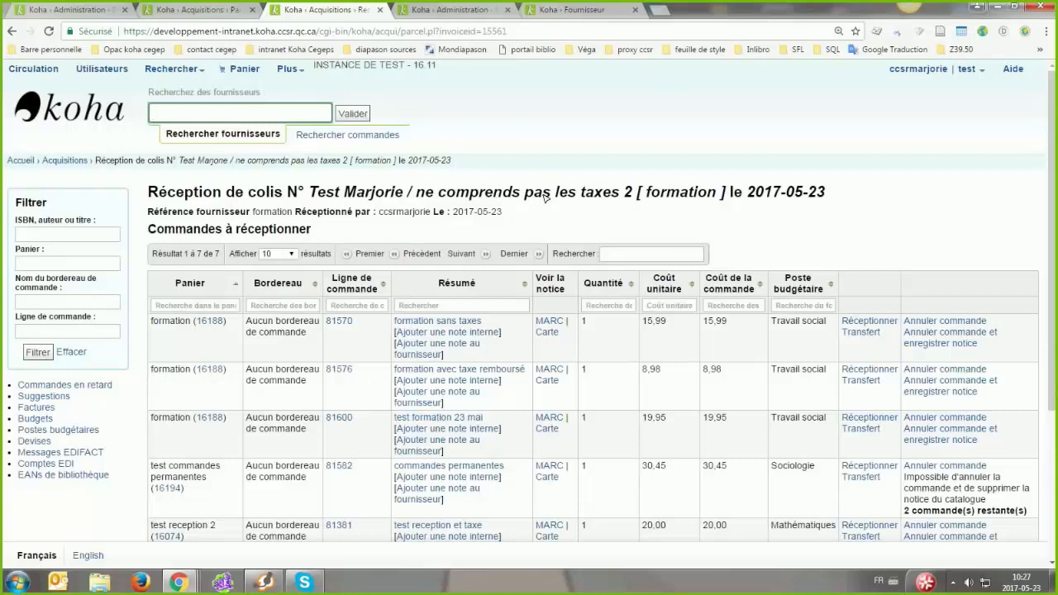
- Filter the orders awaiting reception by the "formation" basket's number
scroll(544, 197, down, 2)
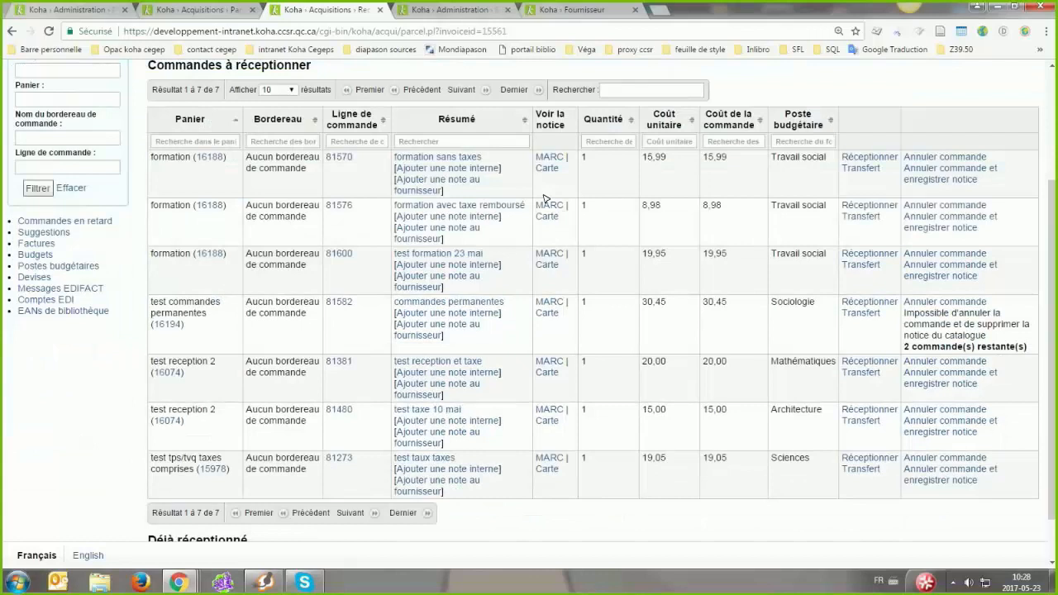
scroll(544, 198, up, 2)
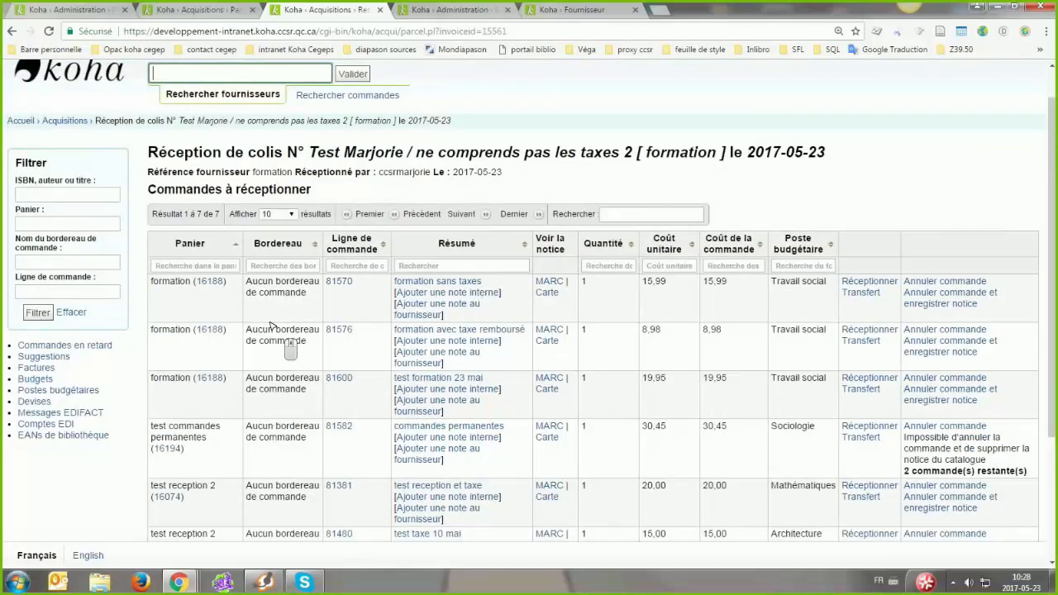
scroll(271, 324, up, 1)
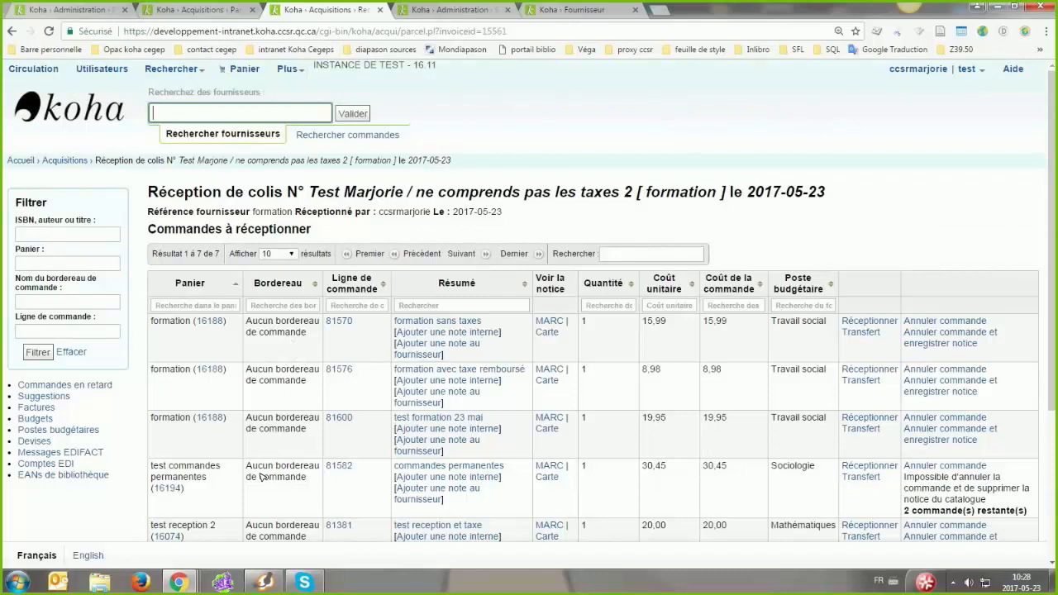
scroll(345, 403, down, 3)
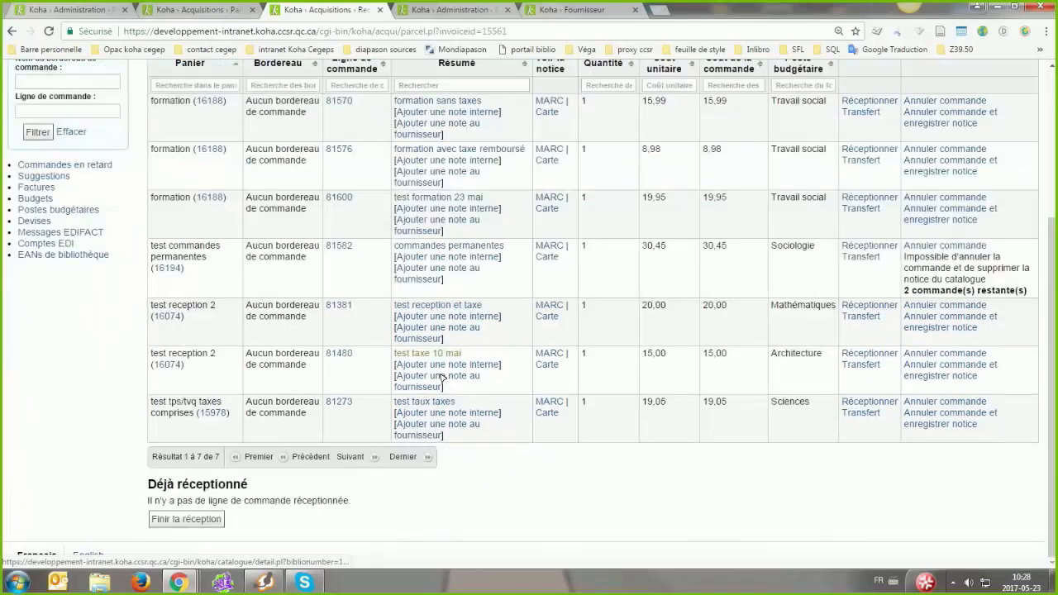
scroll(428, 197, up, 2)
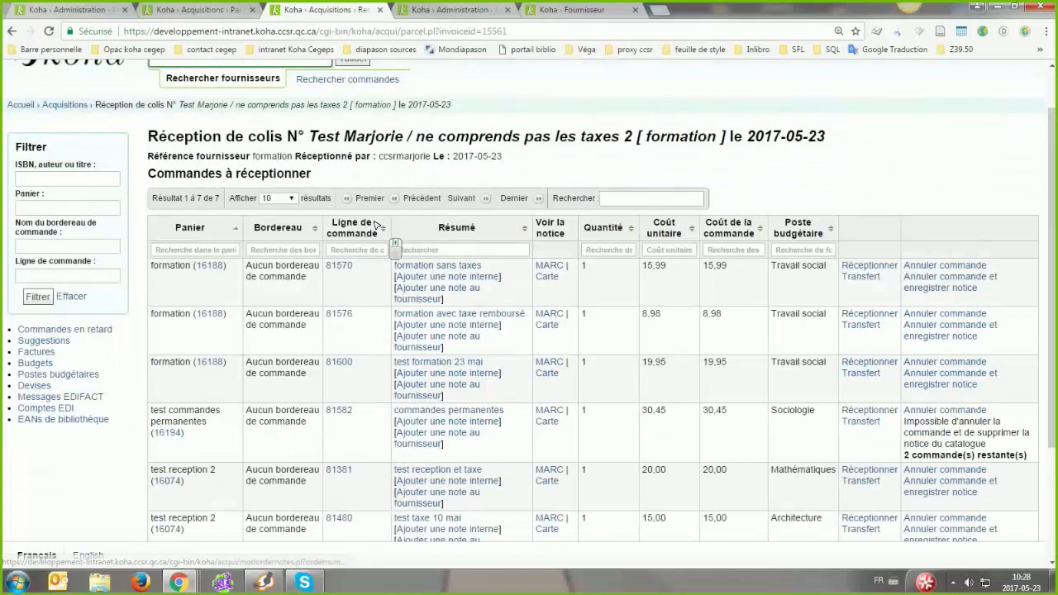
click(633, 200)
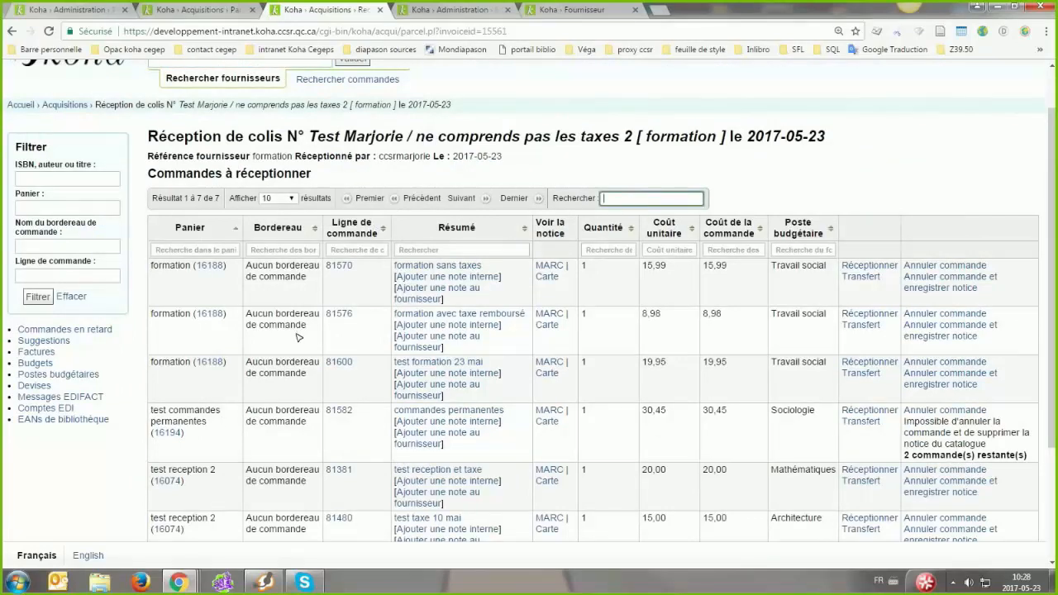
text(16188)
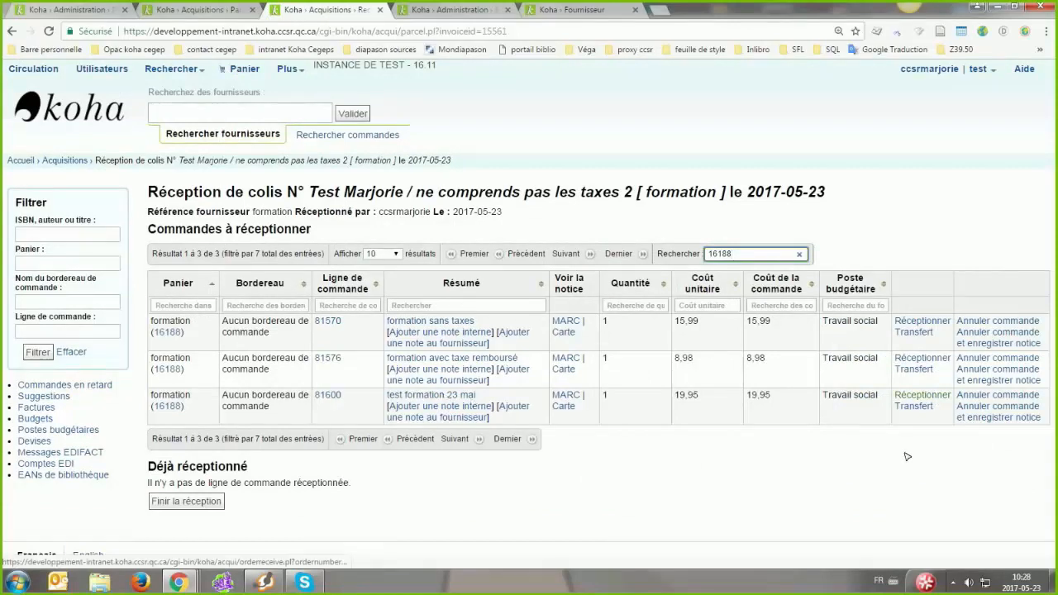
- Receive the item of the "test formation 23 mai" order at the 14.99% tax rate, save it, and examine the reception totals
click(938, 397)
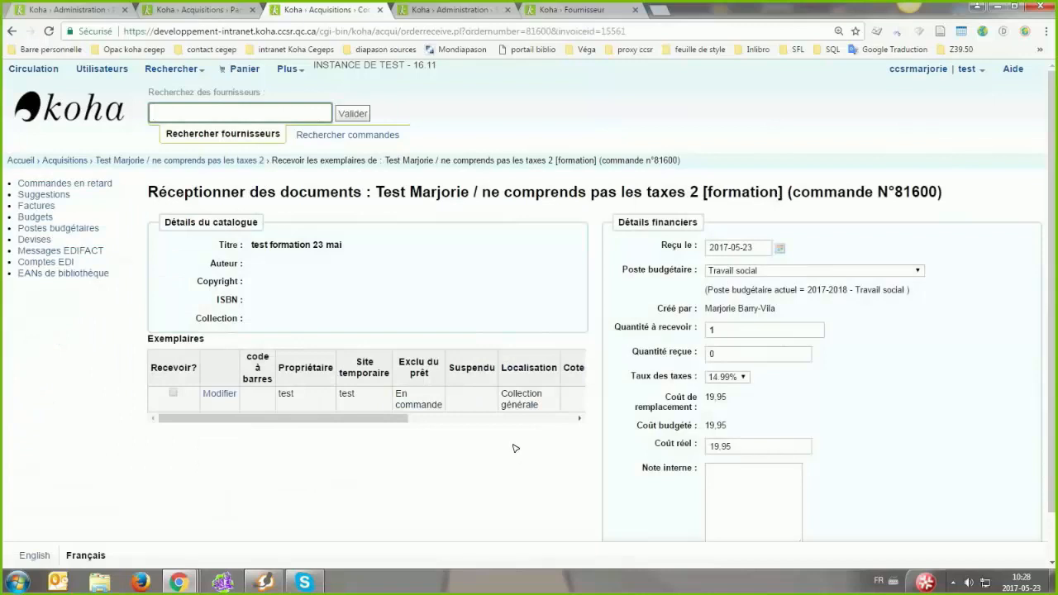
key(alt+Left)
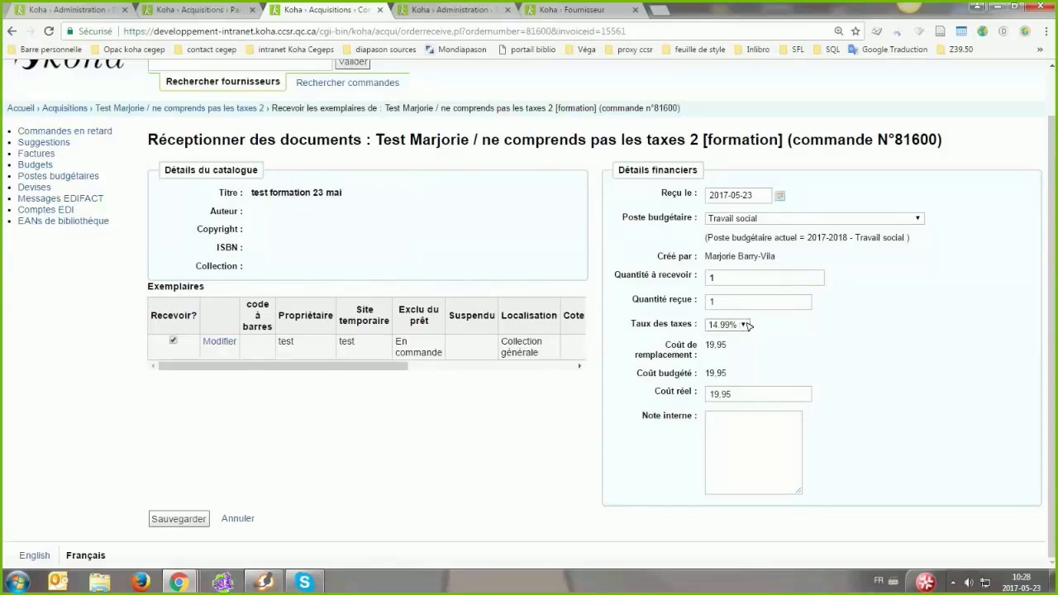
click(743, 325)
click(743, 325)
click(191, 519)
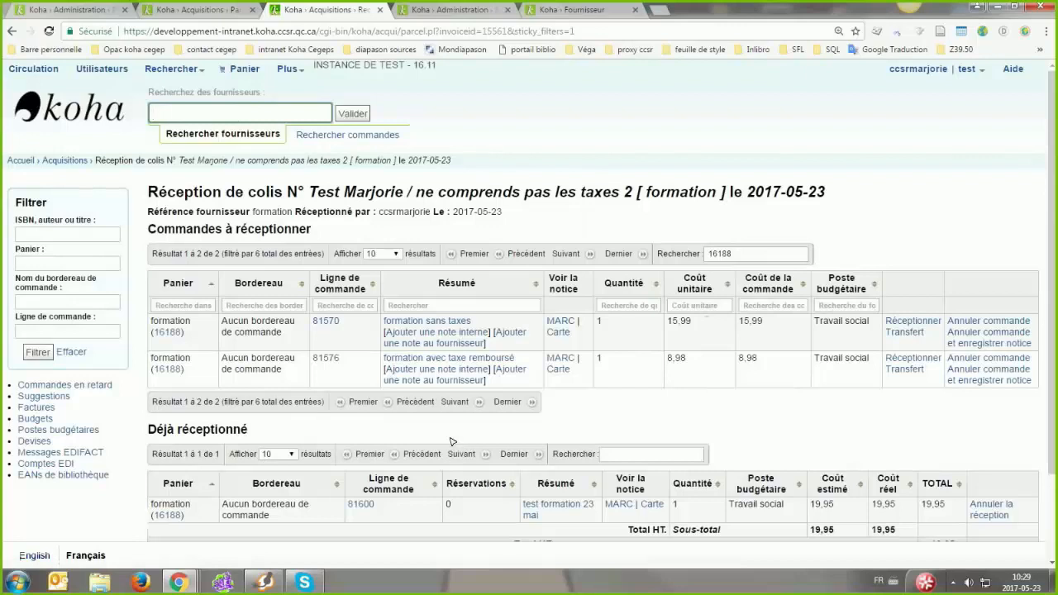
scroll(455, 439, down, 3)
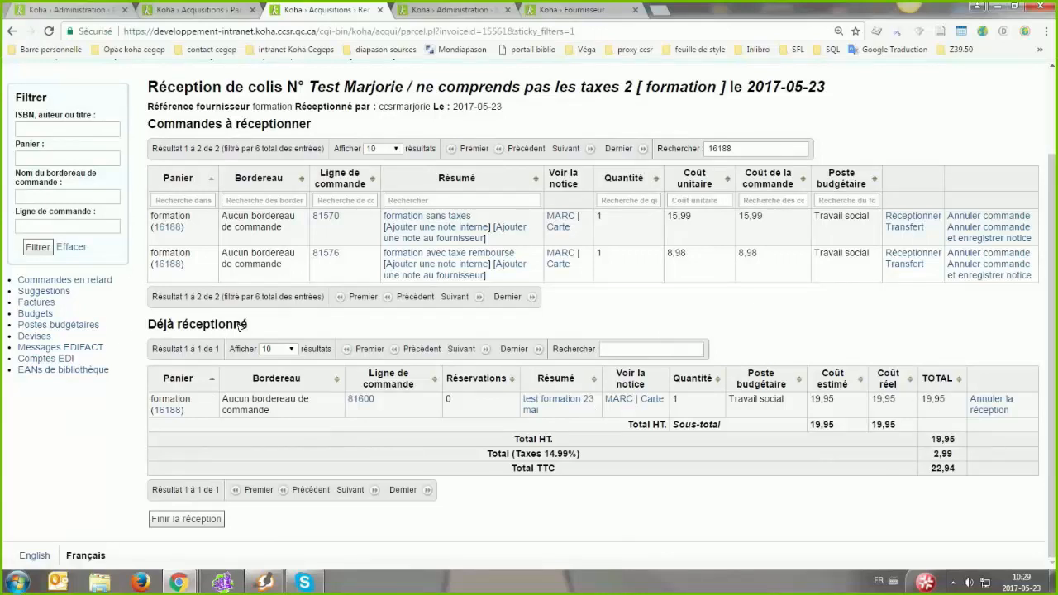
double_click(929, 471)
- Open the "formation sans taxes" order for reception, mark its item as received, and set the tax rate to 5%
click(915, 217)
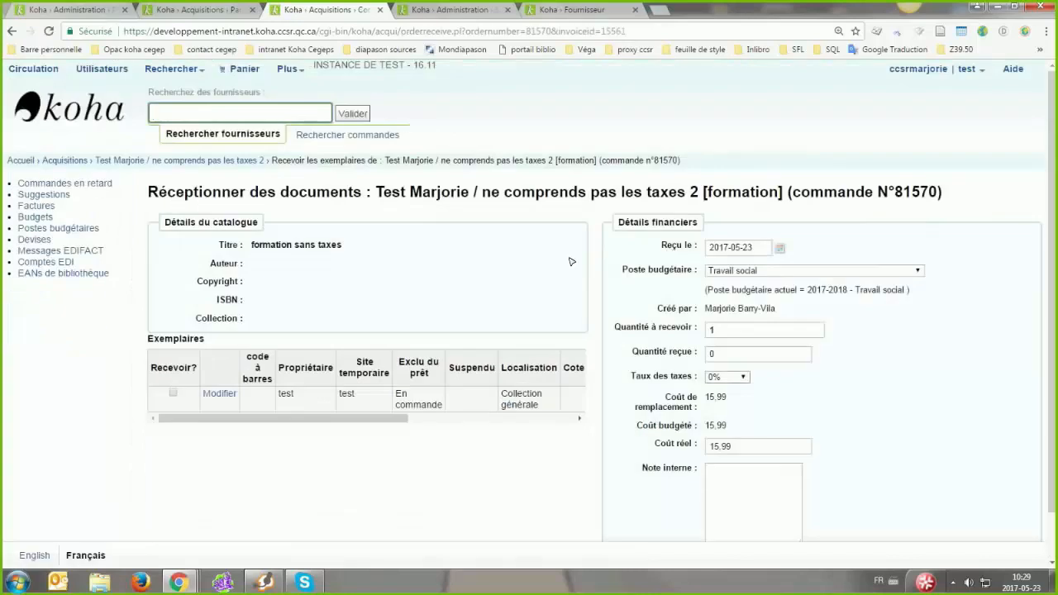
click(172, 393)
click(739, 381)
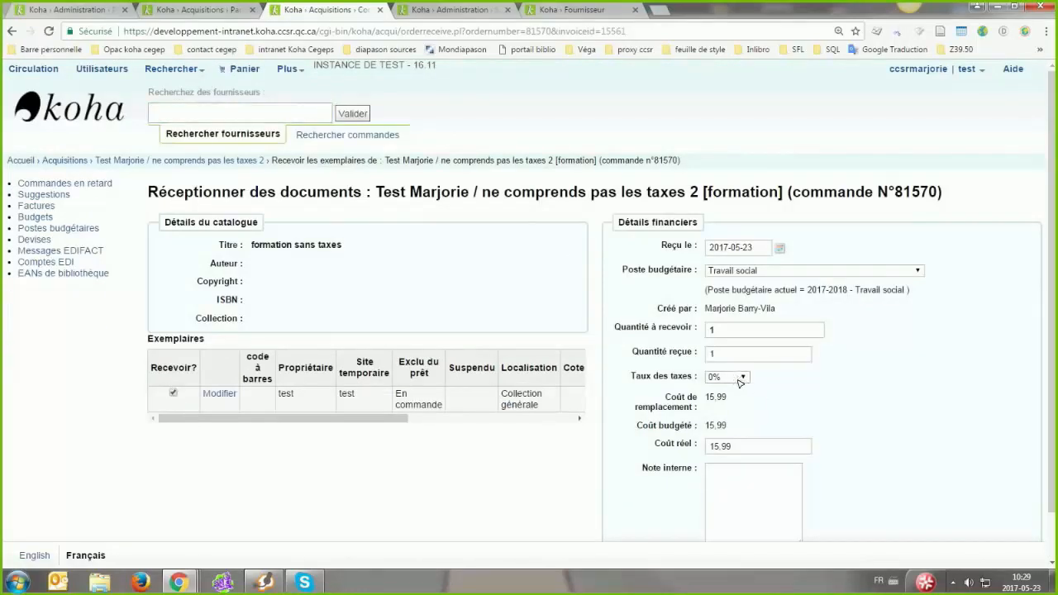
click(736, 397)
click(803, 379)
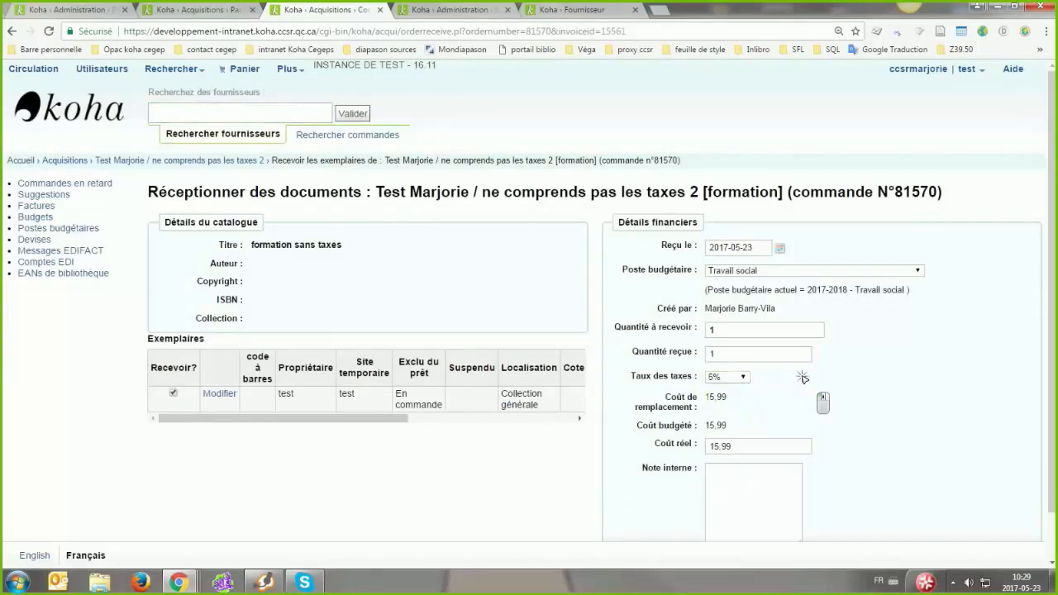
- Examine the actual cost against the budgeted cost in the "formation sans taxes" order's Détails financiers
double_click(749, 447)
click(619, 498)
scroll(686, 546, down, 1)
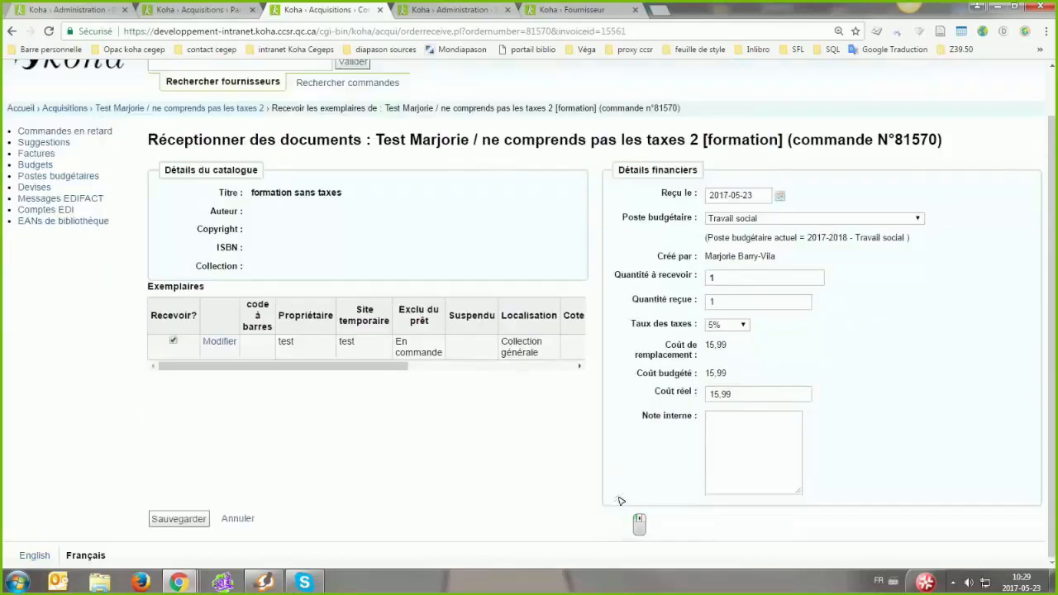
double_click(761, 393)
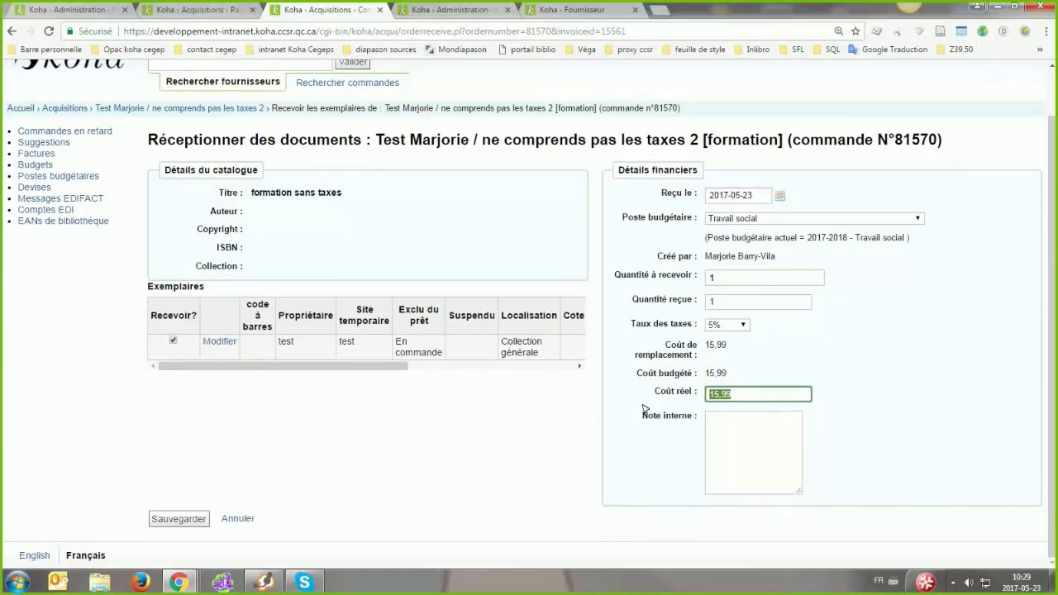
click(761, 393)
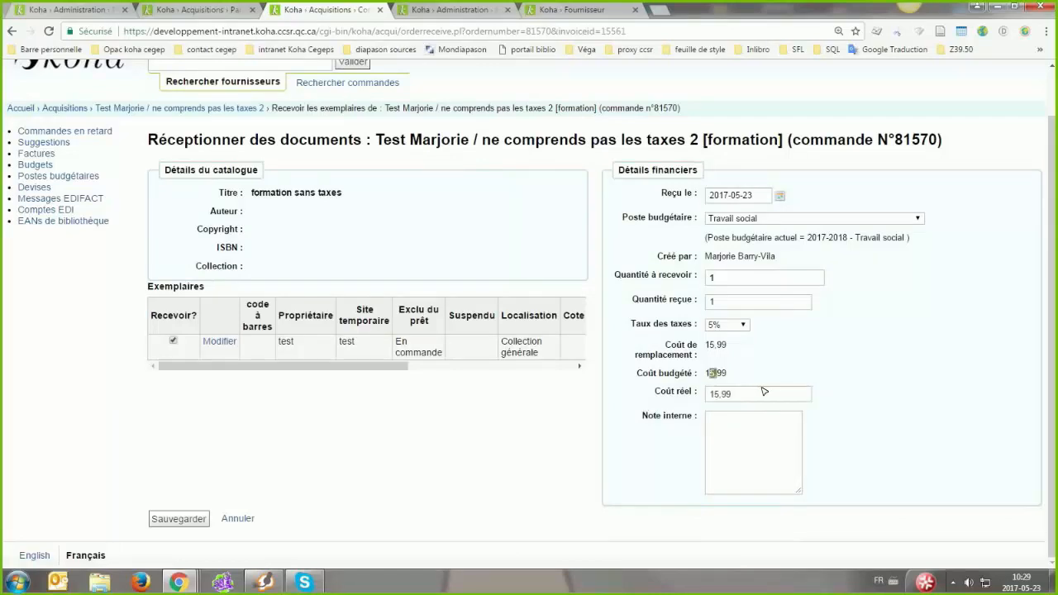
double_click(764, 392)
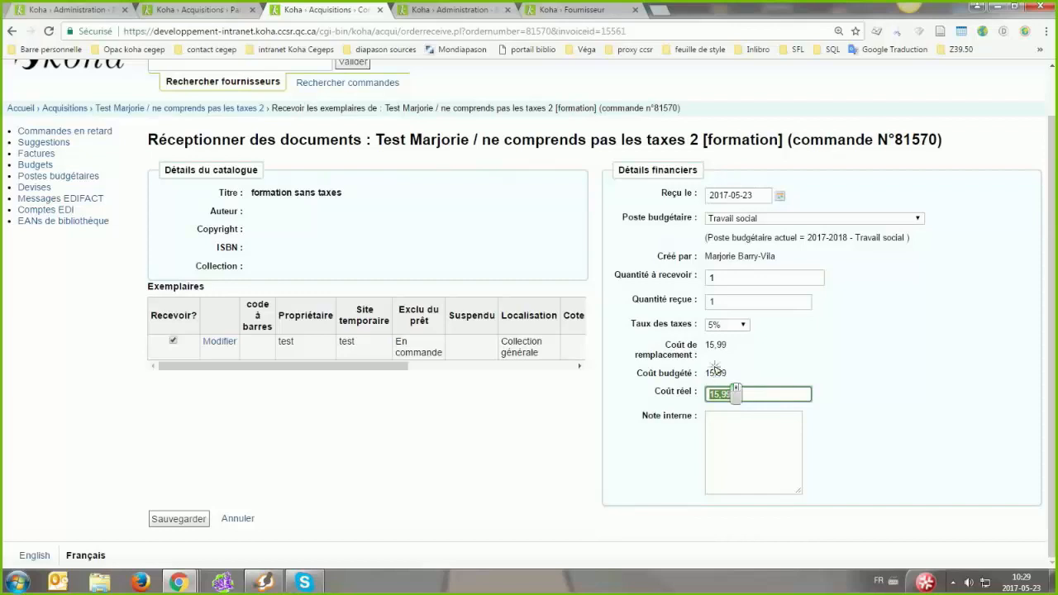
click(716, 371)
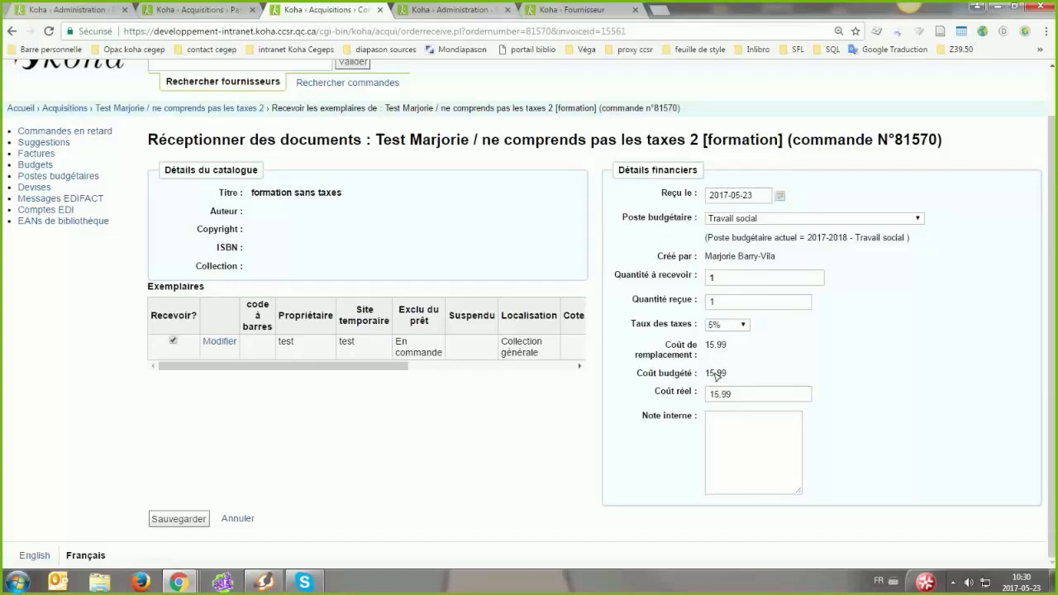
- Open the supplier's page in a separate tab and display its list of baskets
middle_click(192, 83)
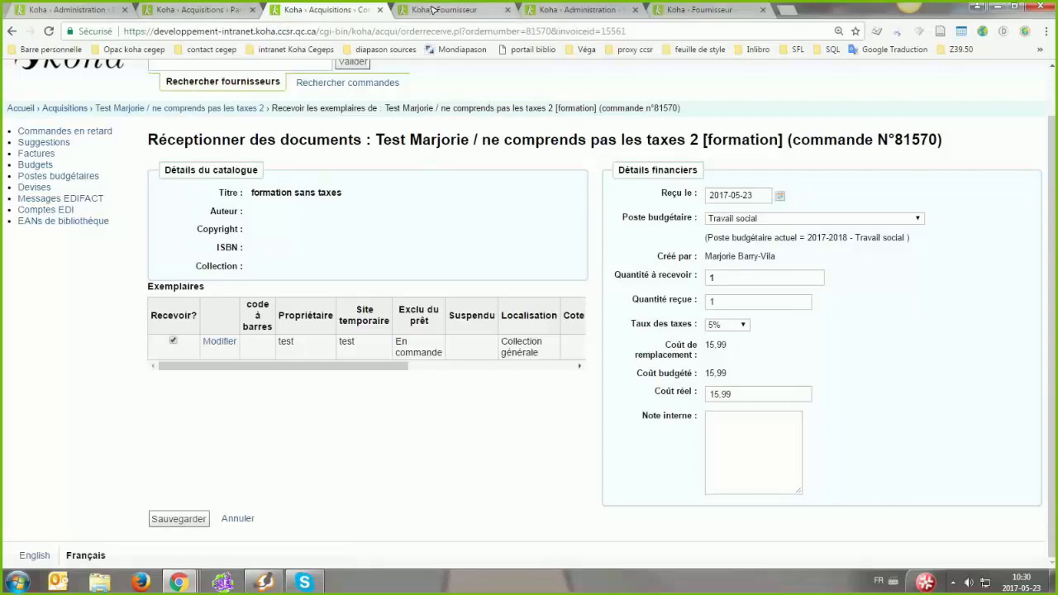
click(433, 9)
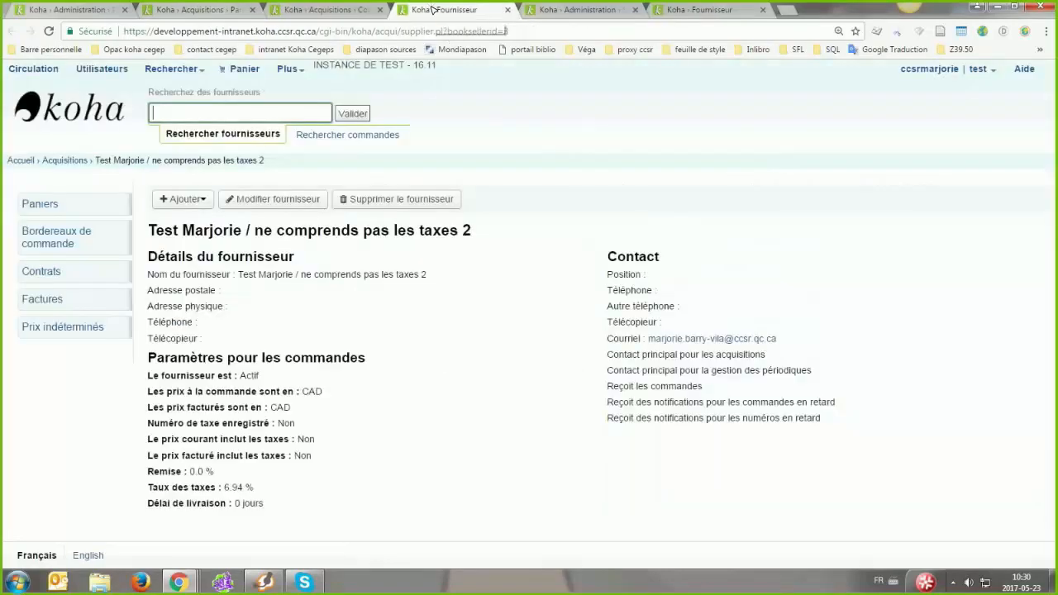
click(59, 199)
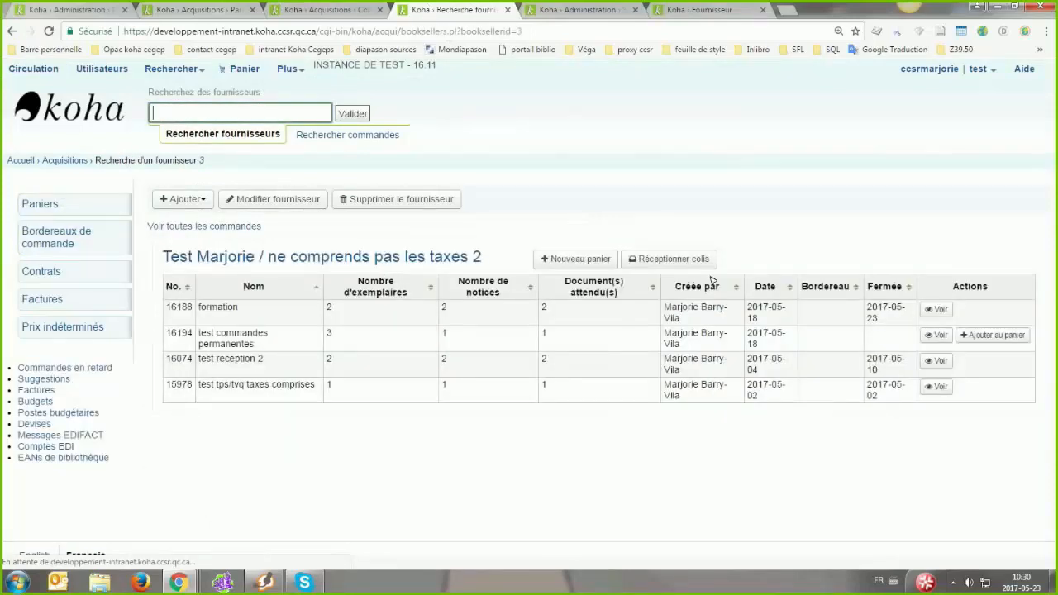
- Open the "formation" basket and examine the replacement and estimated prices of the "formation sans taxes" order
click(937, 308)
scroll(372, 114, down, 3)
scroll(372, 114, down, 3)
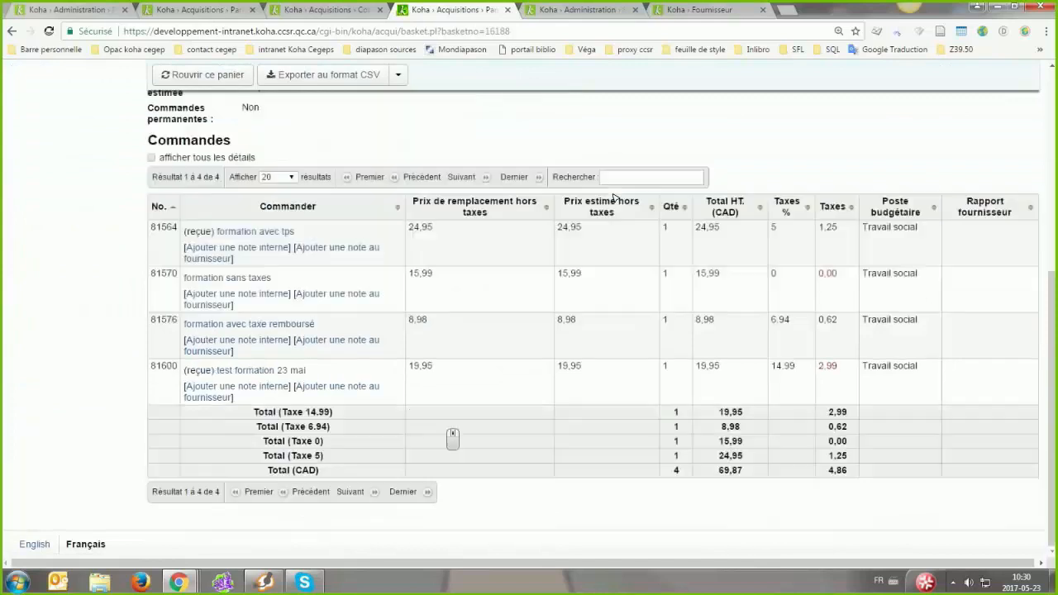
double_click(415, 227)
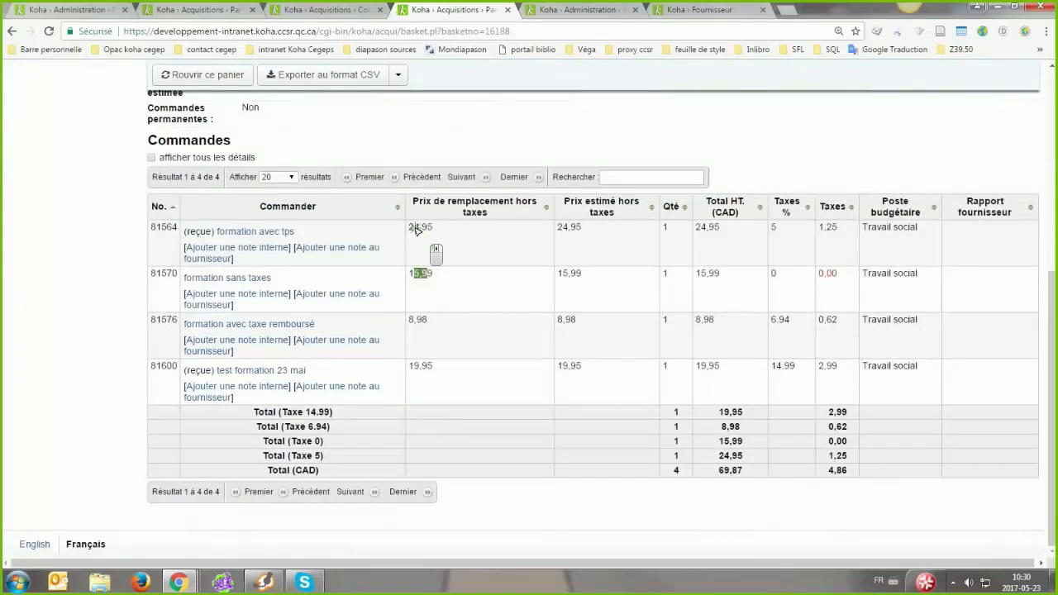
double_click(415, 273)
drag(563, 273, 582, 273)
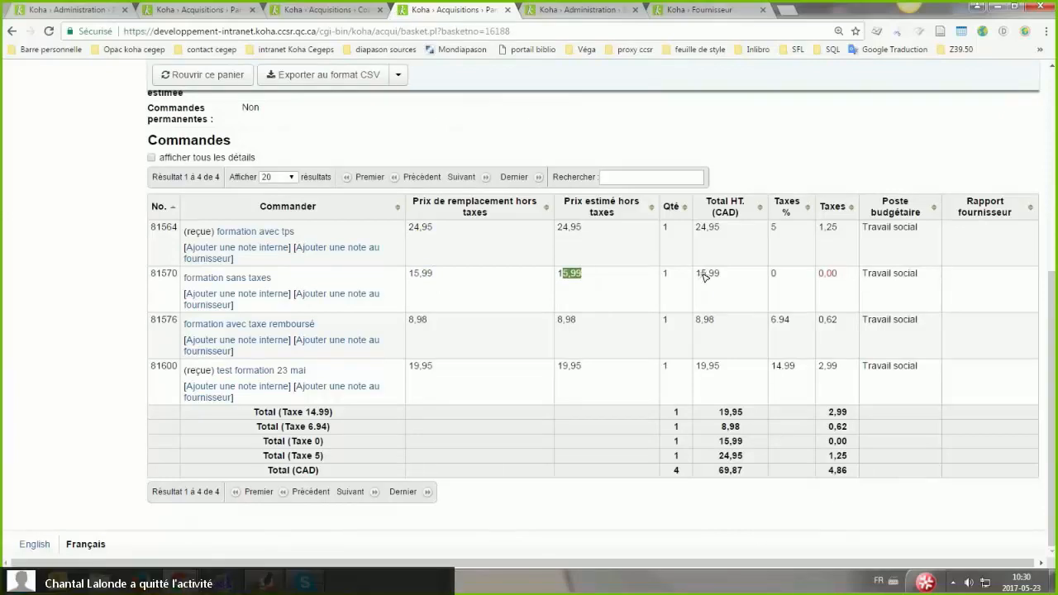
- Go to the Acquisitions system preferences and locate the CurrencyFormat preference under Politique
key(ctrl+1)
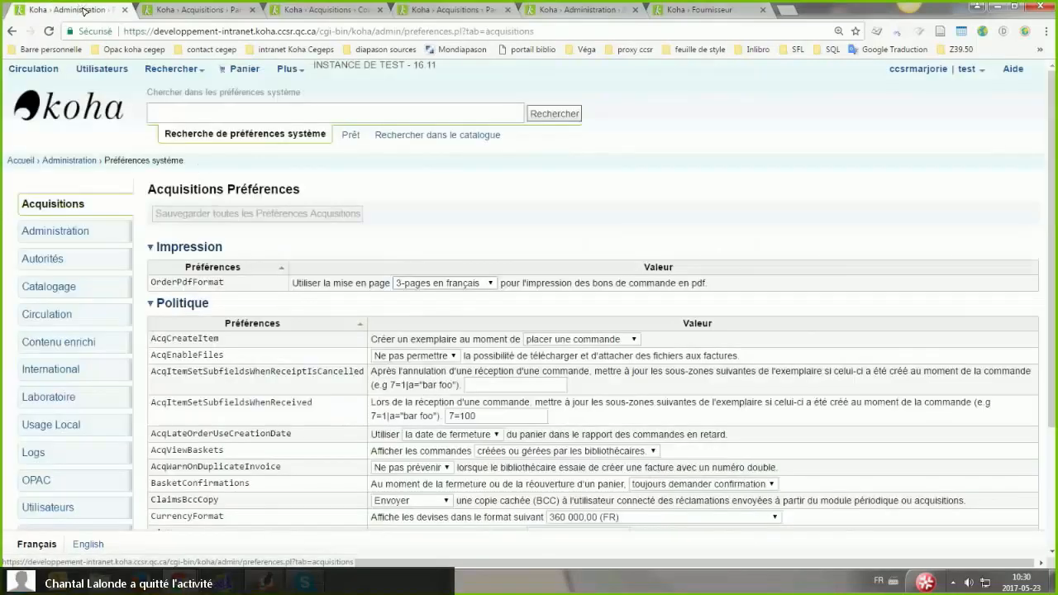
middle_click(314, 438)
scroll(294, 415, down, 3)
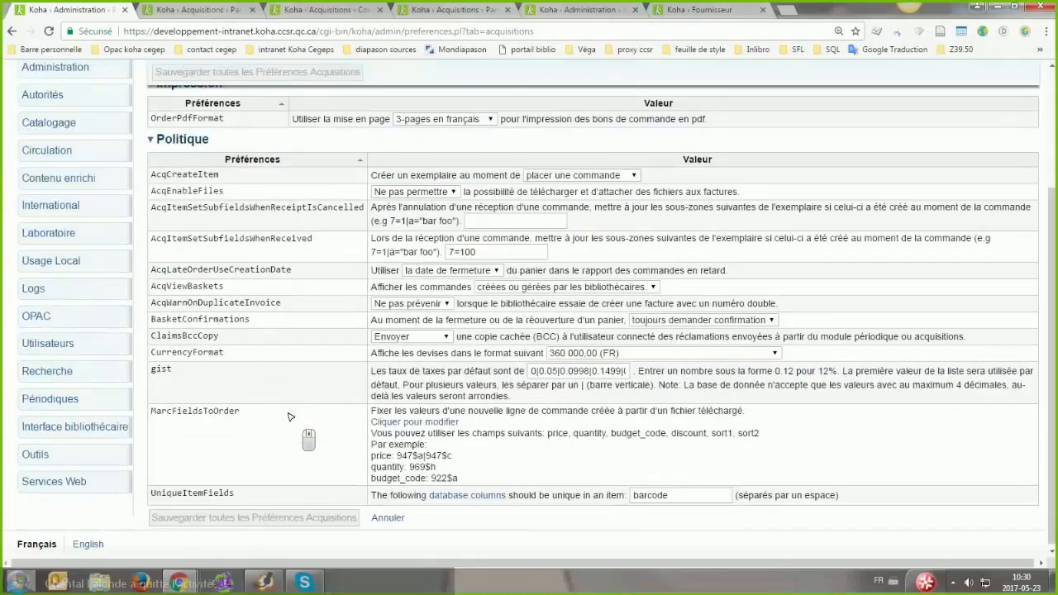
scroll(70, 202, up, 3)
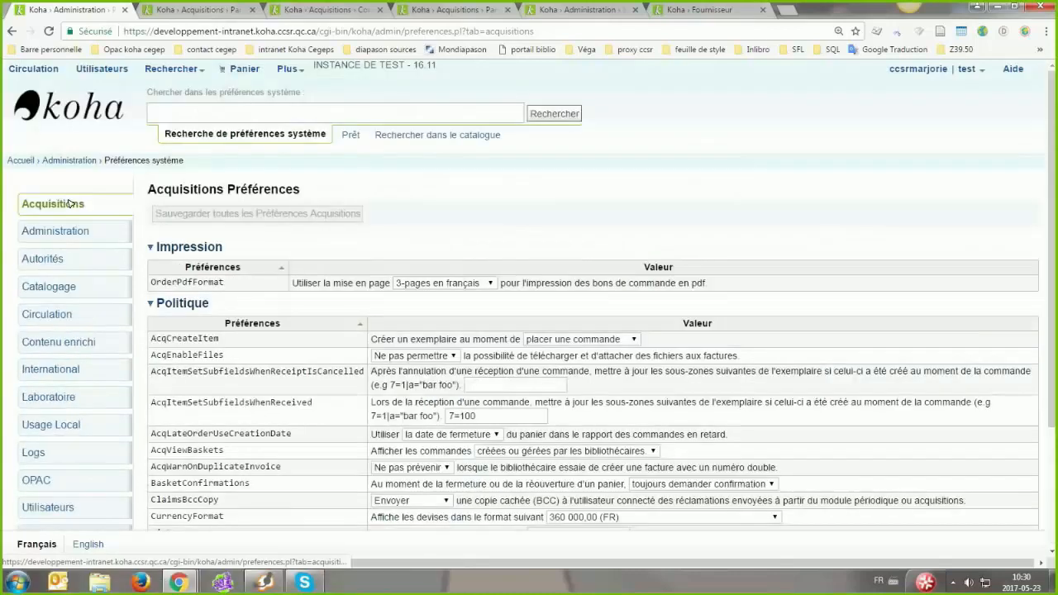
middle_click(651, 369)
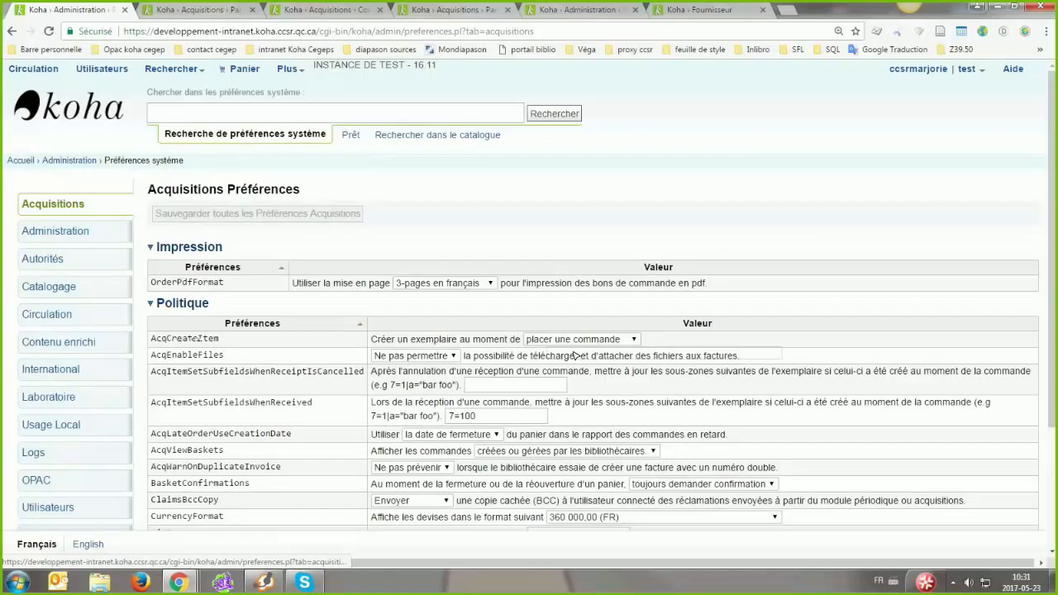
scroll(575, 355, down, 2)
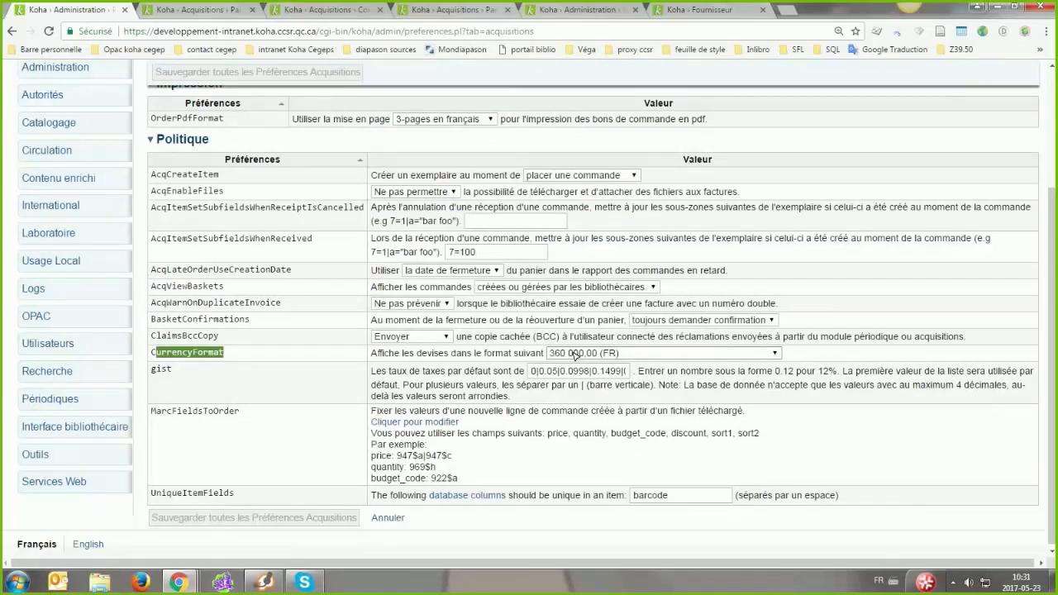
- Compare the CH, FR and US options of the CurrencyFormat preference, keeping 360 000,00 (FR) selected
click(574, 354)
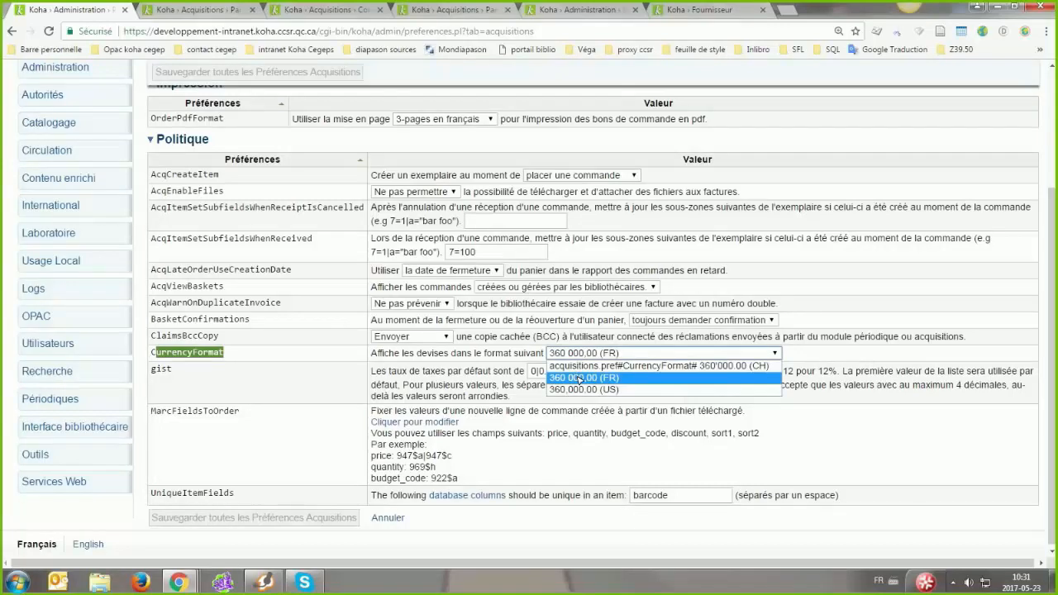
click(580, 378)
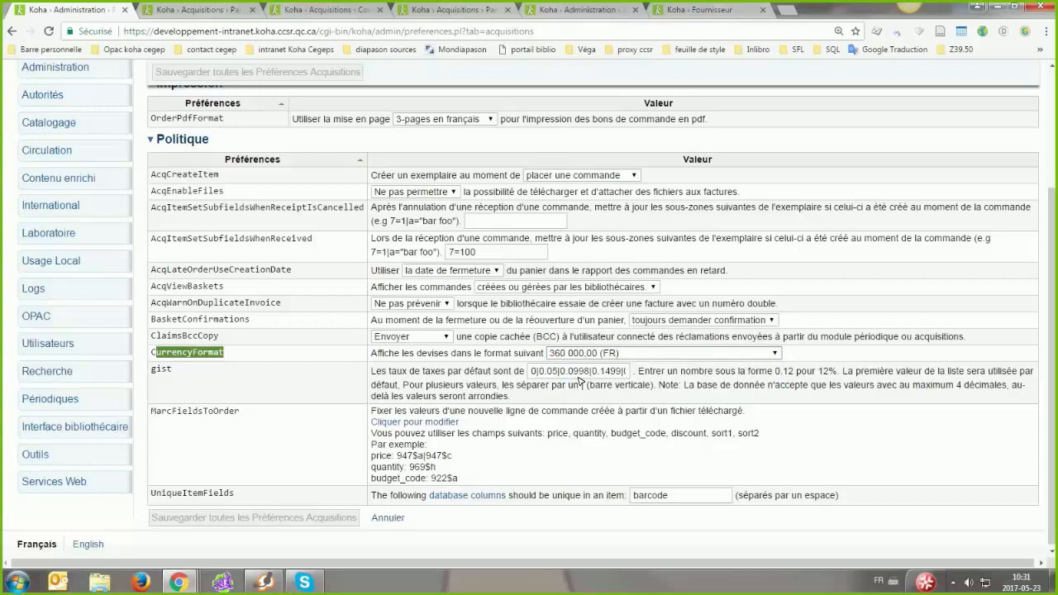
click(694, 354)
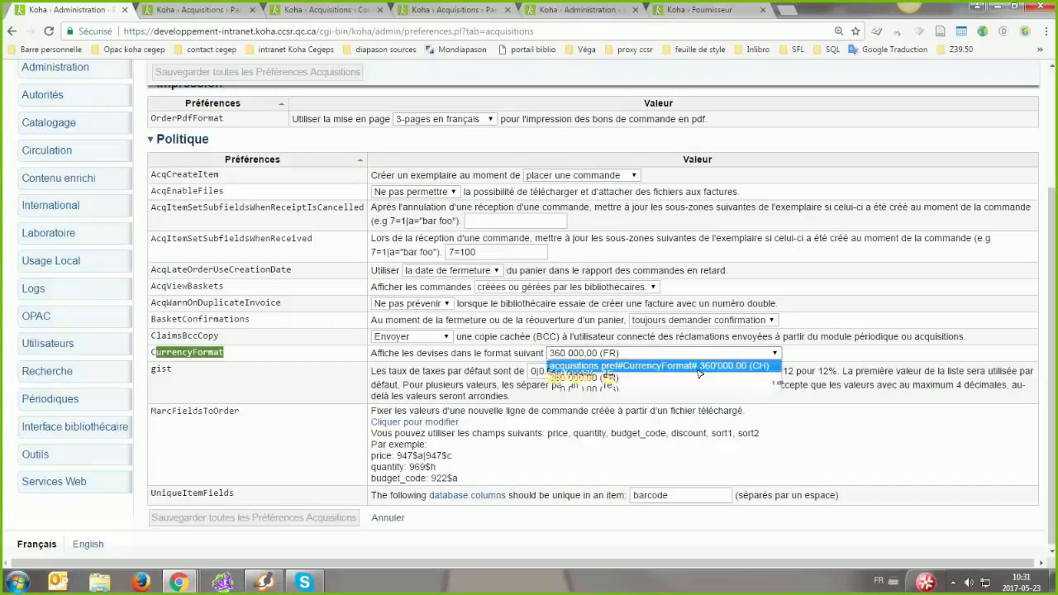
click(772, 357)
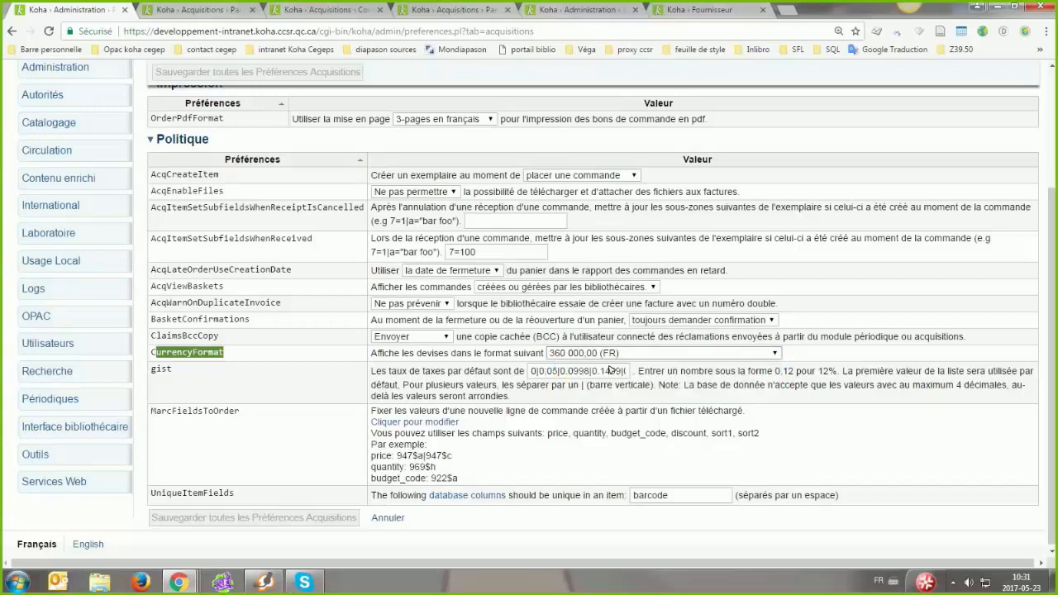
click(581, 354)
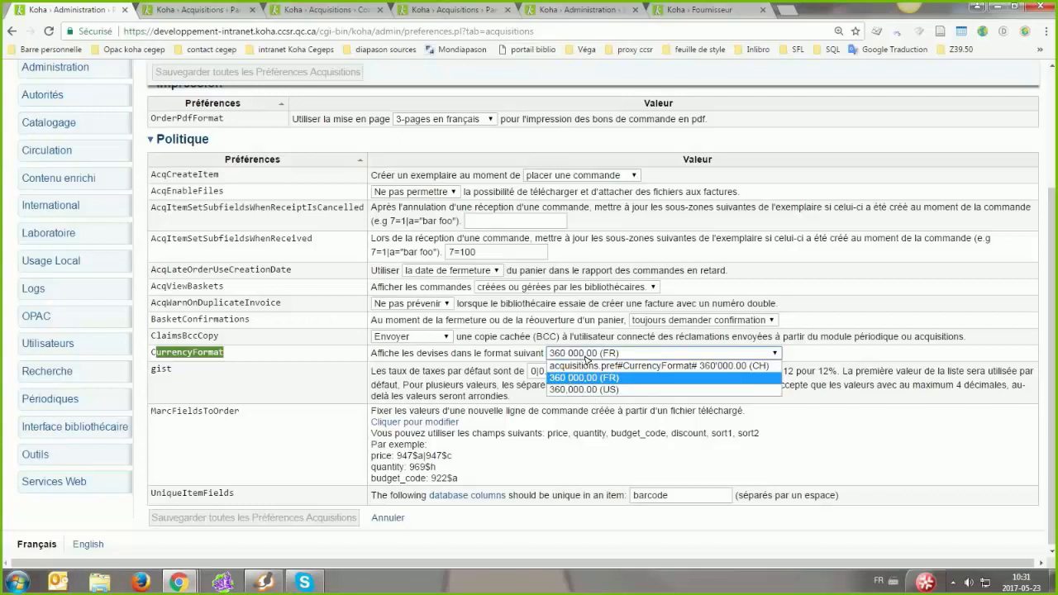
key(Up)
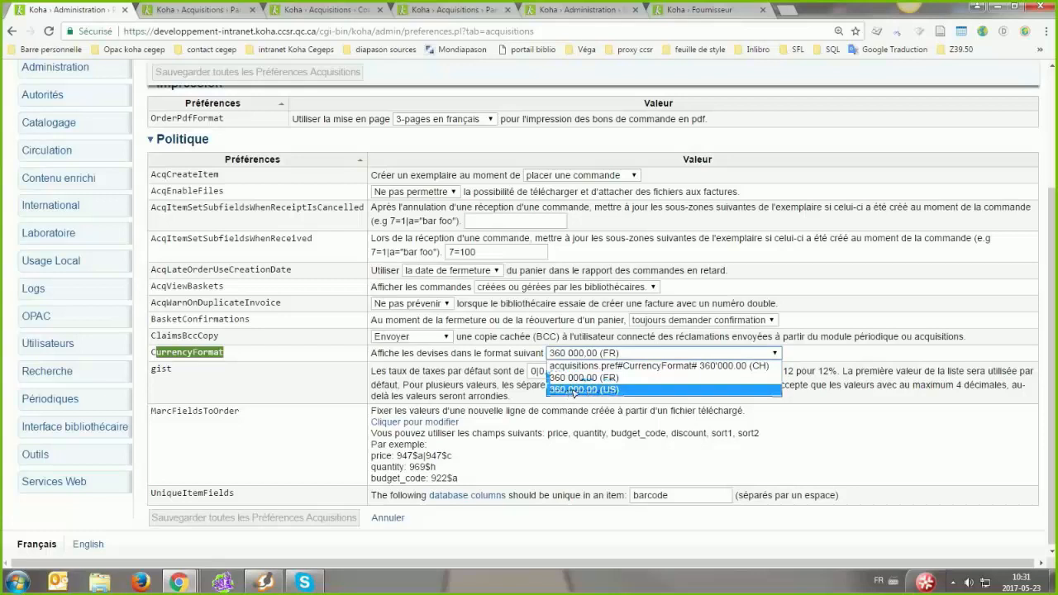
key(Up)
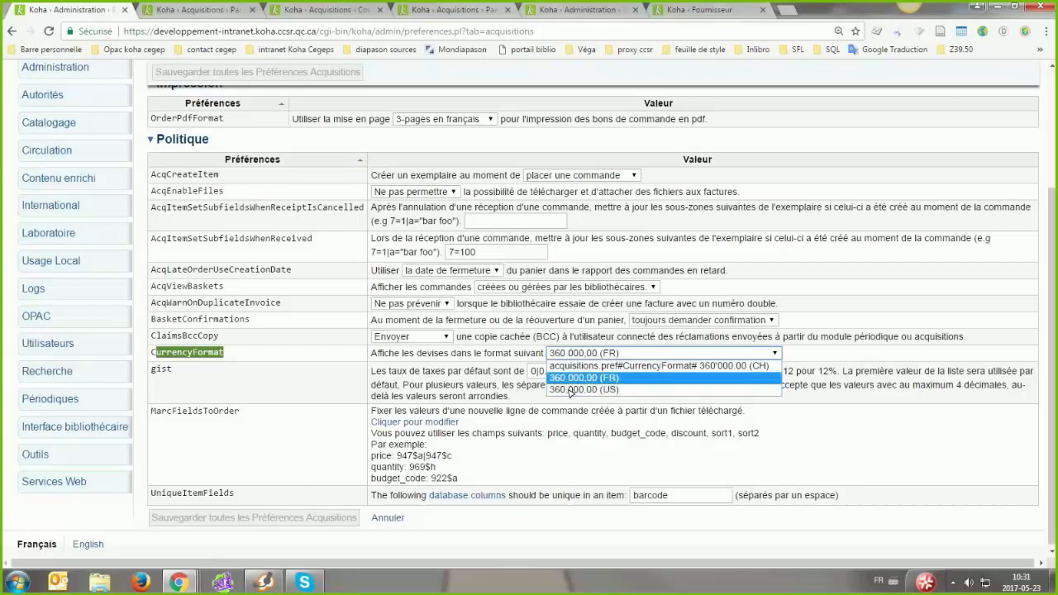
click(572, 380)
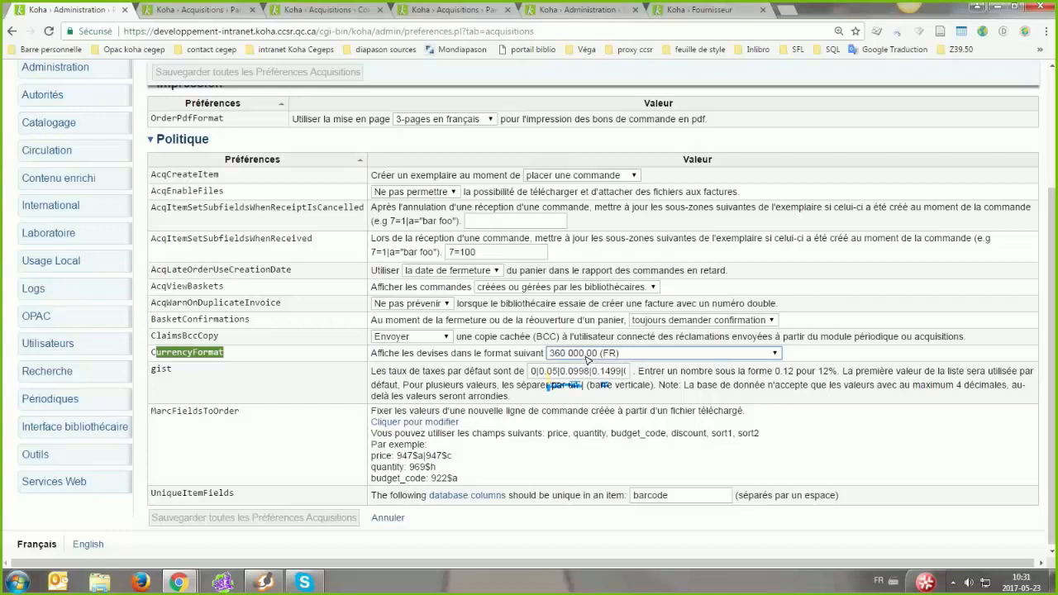
click(586, 354)
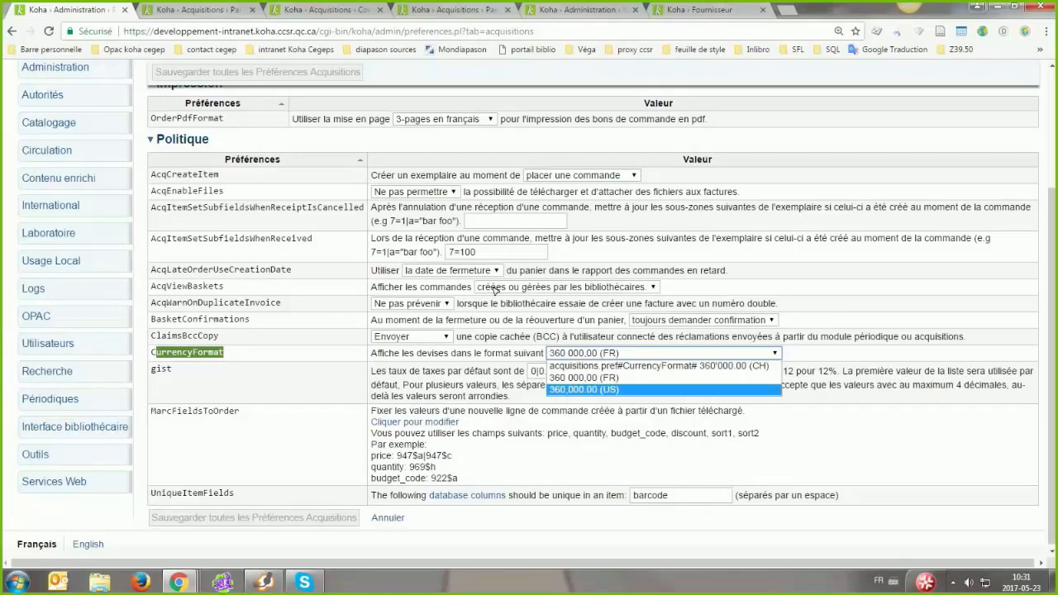
- Return to the reception form of the "formation sans taxes" order and set its Coût réel to 25.55
click(207, 8)
click(207, 8)
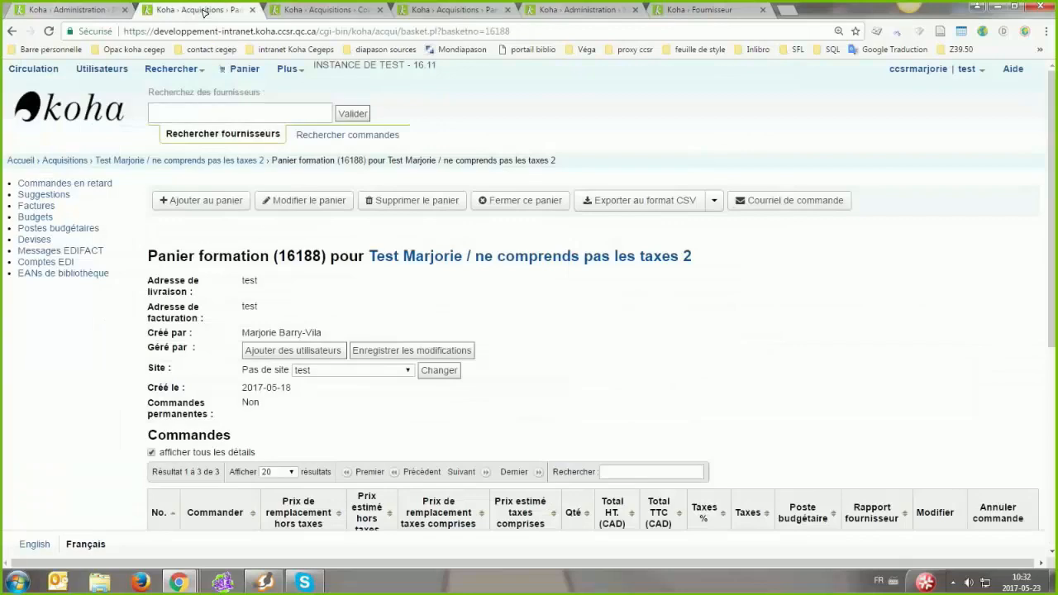
click(322, 12)
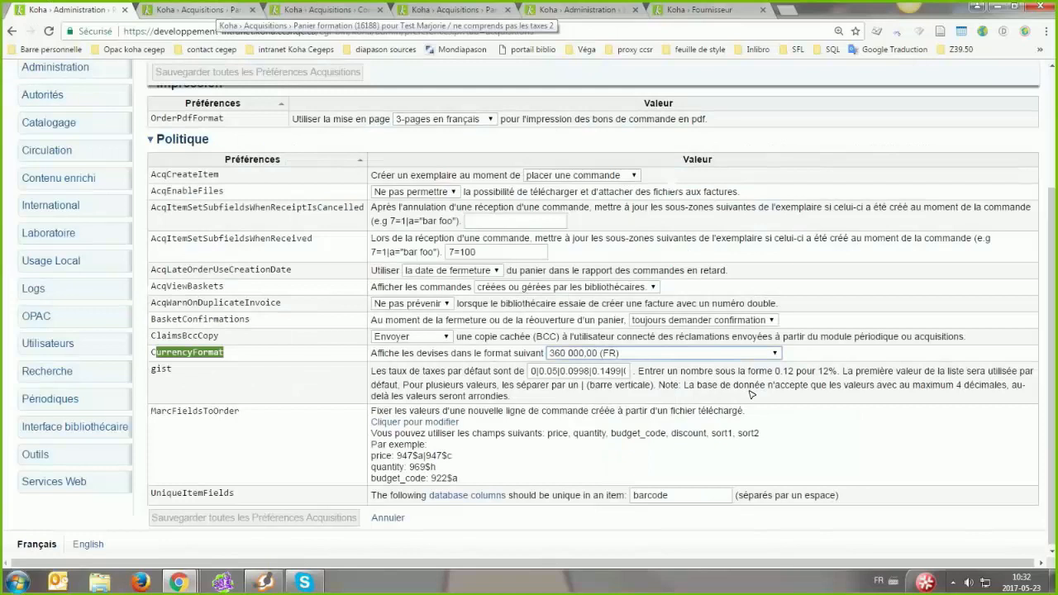
double_click(750, 396)
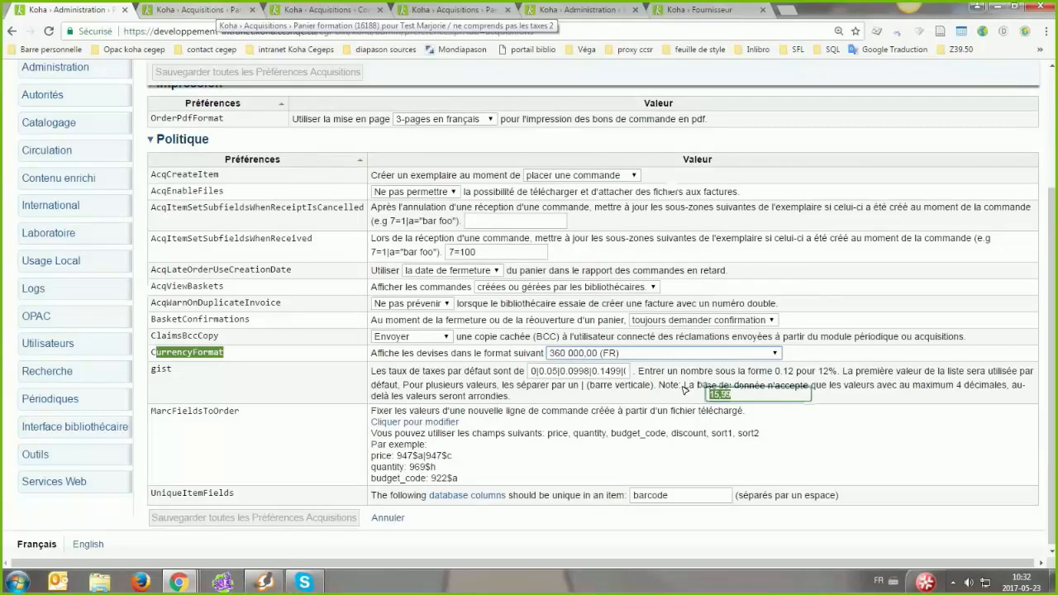
text(15.55)
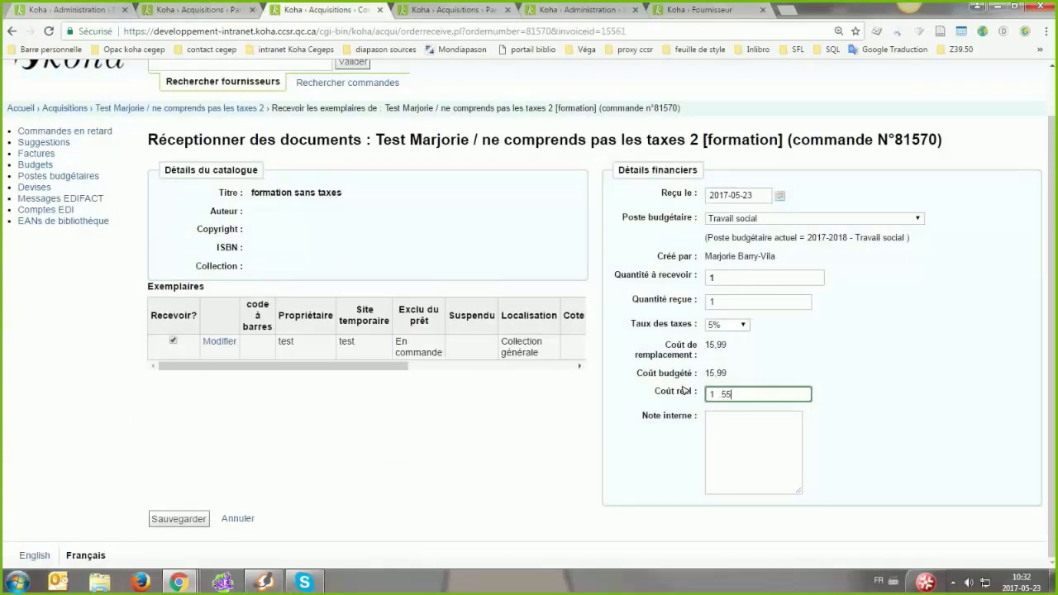
click(739, 394)
click(717, 396)
click(745, 395)
click(713, 372)
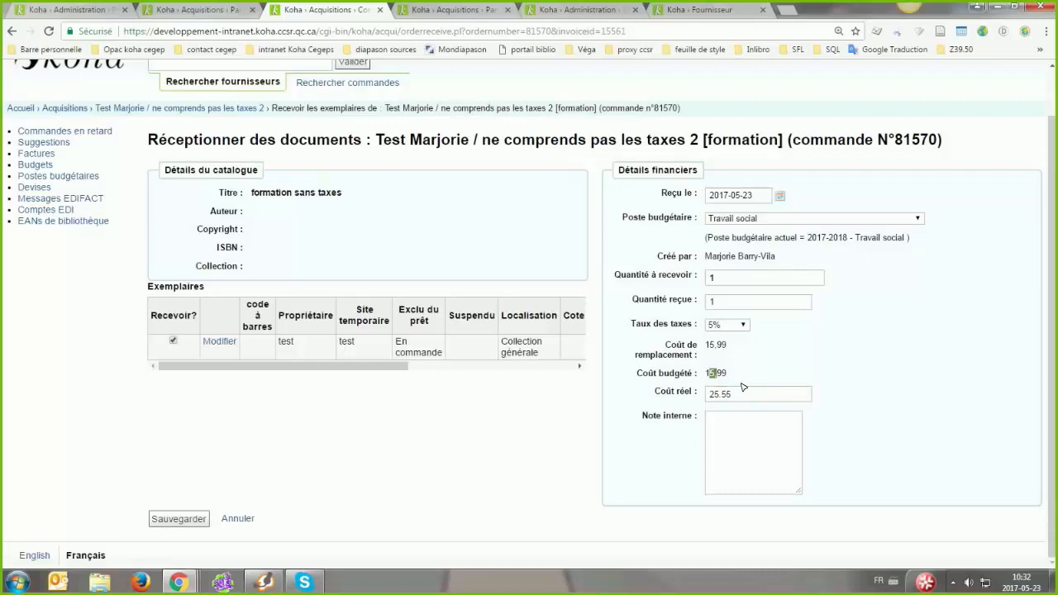
- Try replacing the Coût réel value on the reception form, and undo the cost edits
click(732, 394)
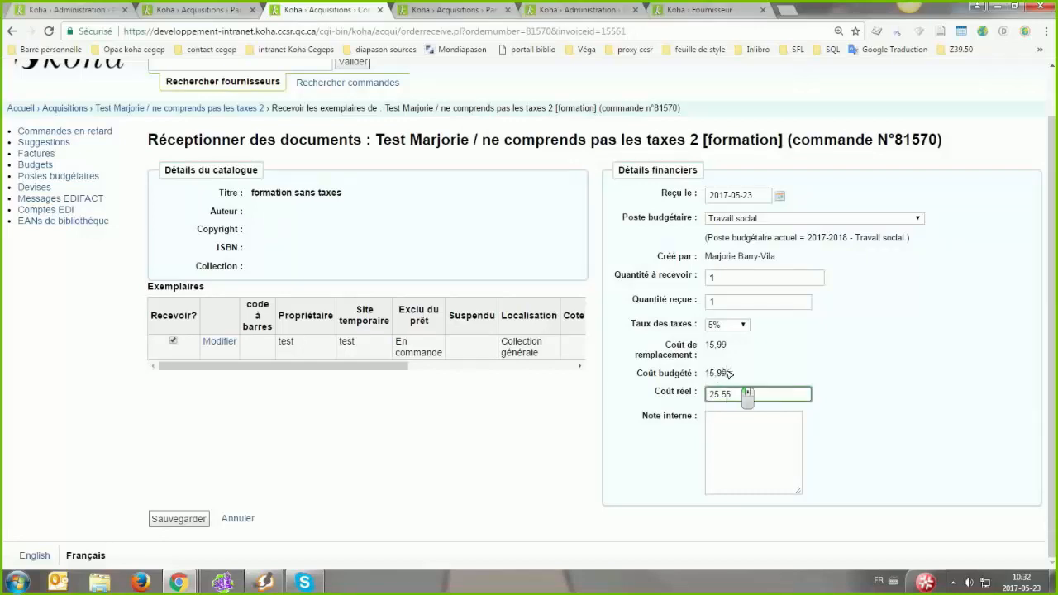
click(744, 396)
double_click(743, 398)
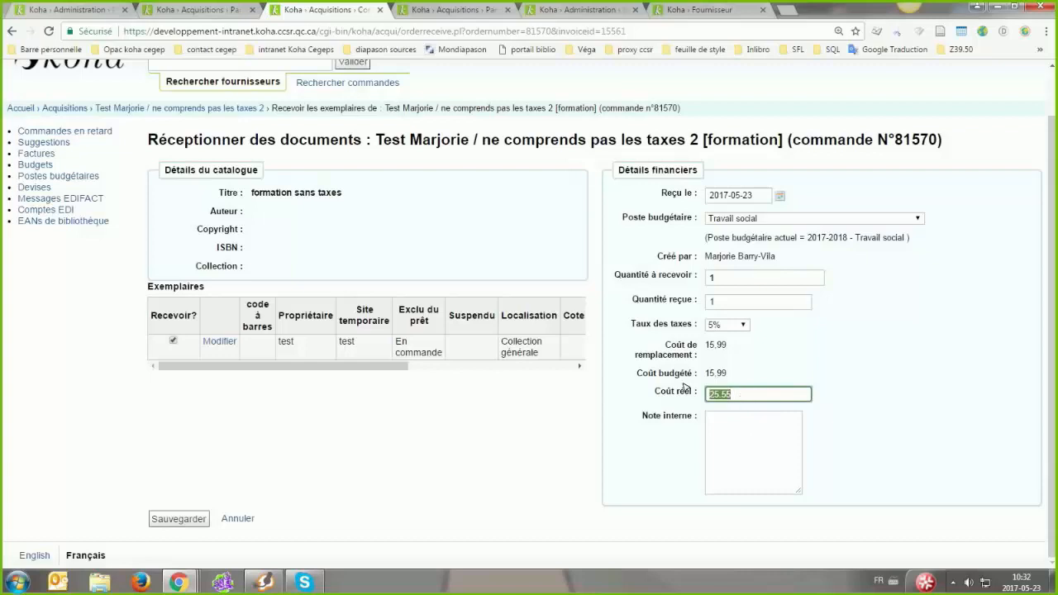
click(701, 399)
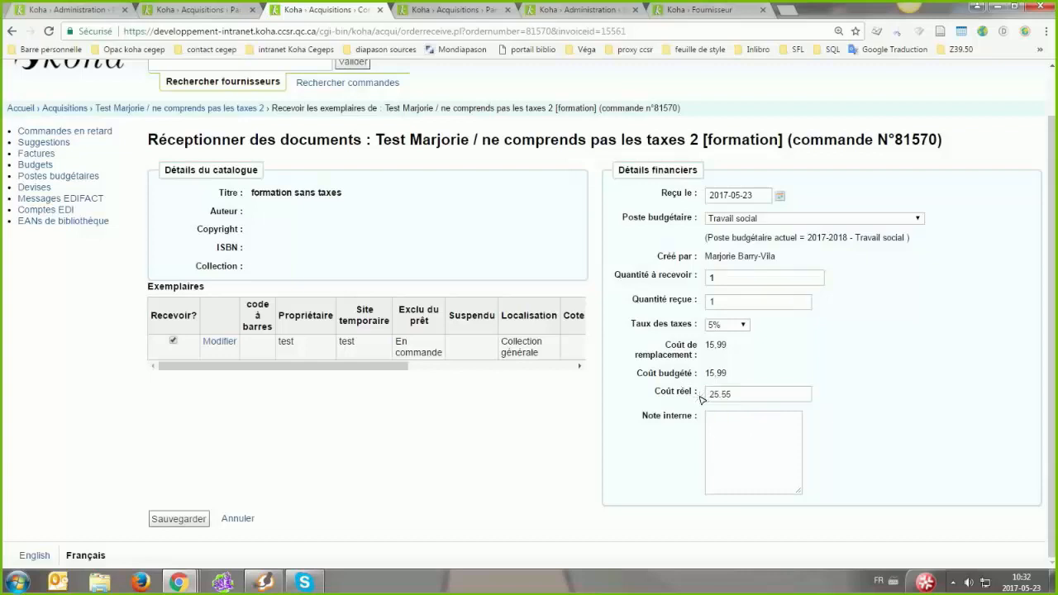
double_click(751, 397)
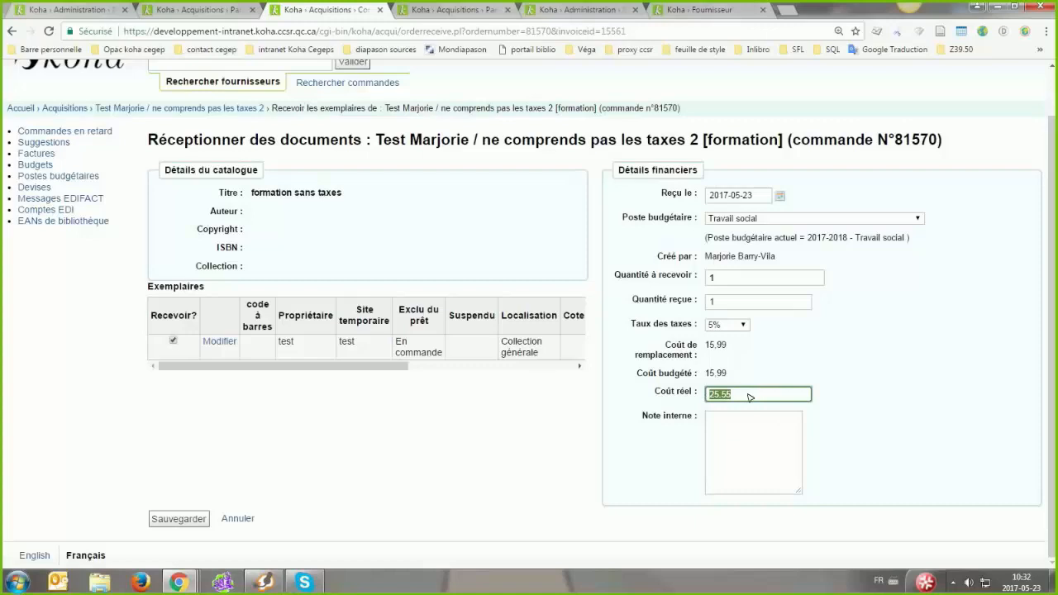
text(25)
click(693, 394)
key(ctrl+z)
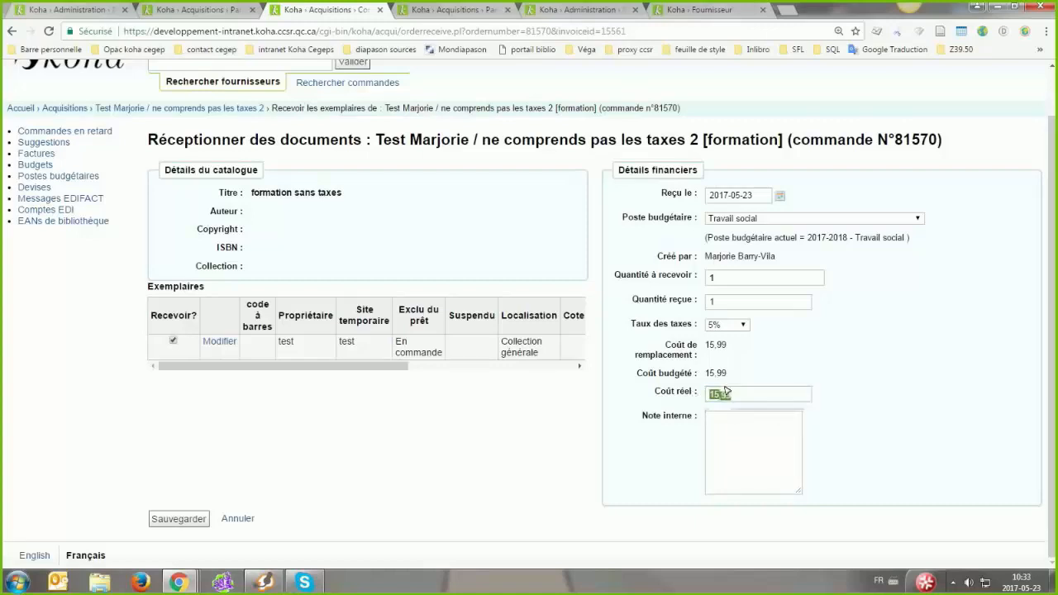
- Set the Coût réel of the "formation sans taxes" order to 28,98, using a comma as decimal separator
click(906, 367)
click(740, 396)
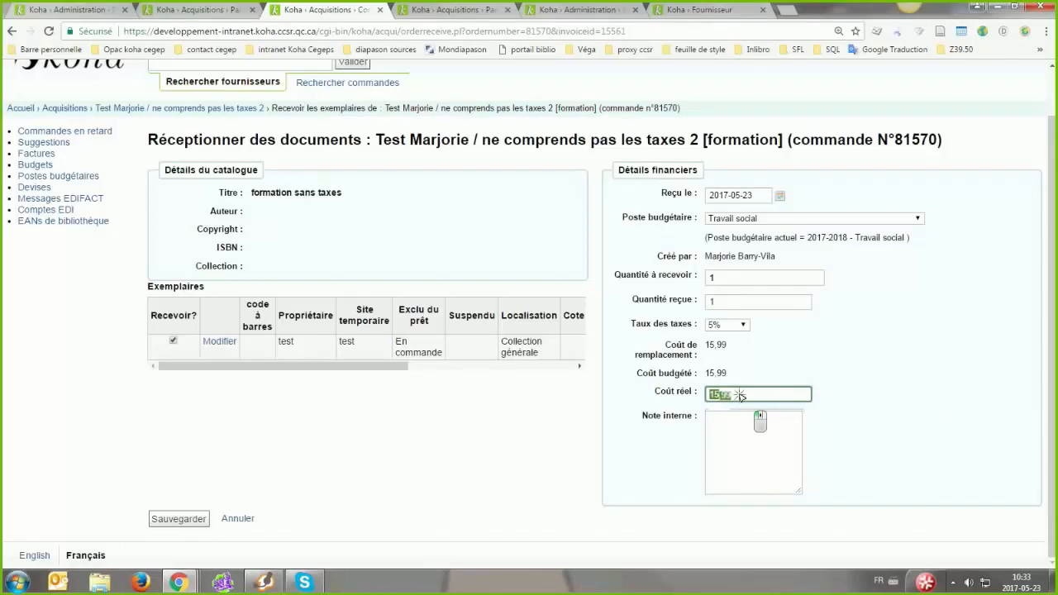
key(BackSpace)
text(28.98)
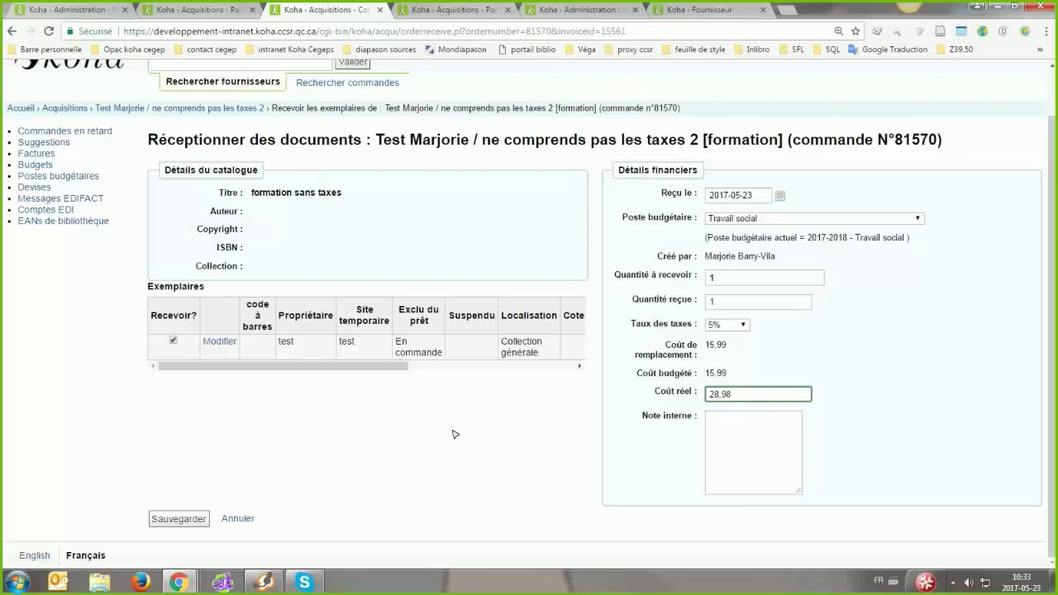
click(795, 372)
click(748, 398)
- Compare the CurrencyFormat preference options with the decimal separator used for Coût réel on the reception form
click(66, 10)
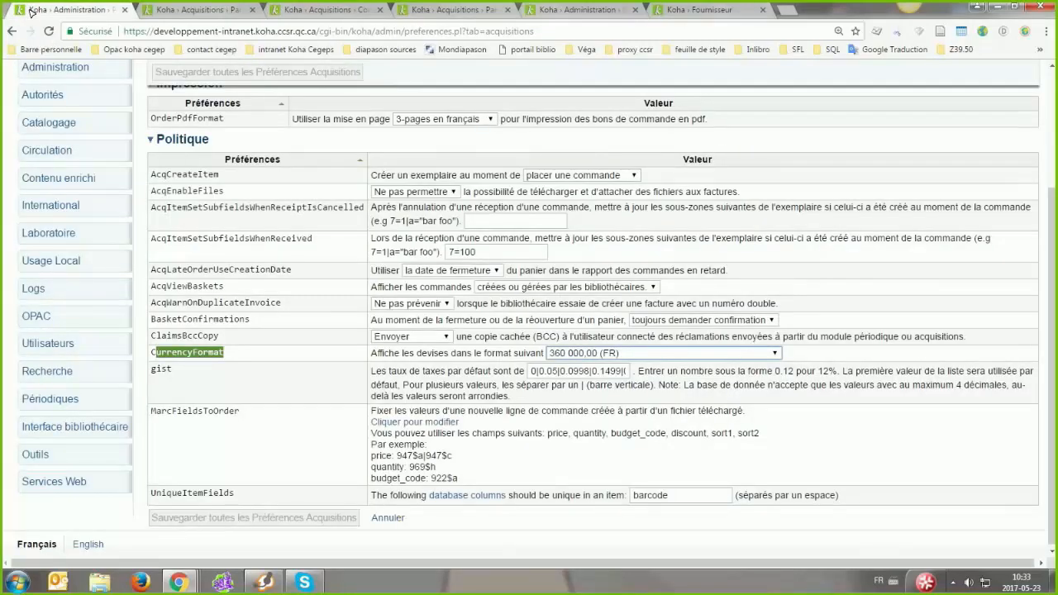
click(628, 353)
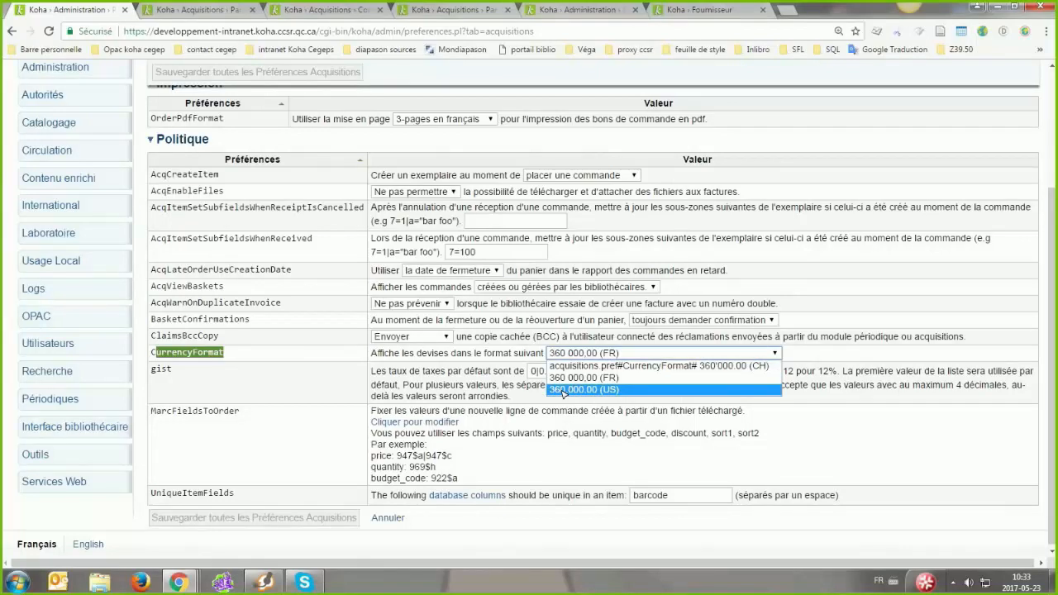
click(582, 10)
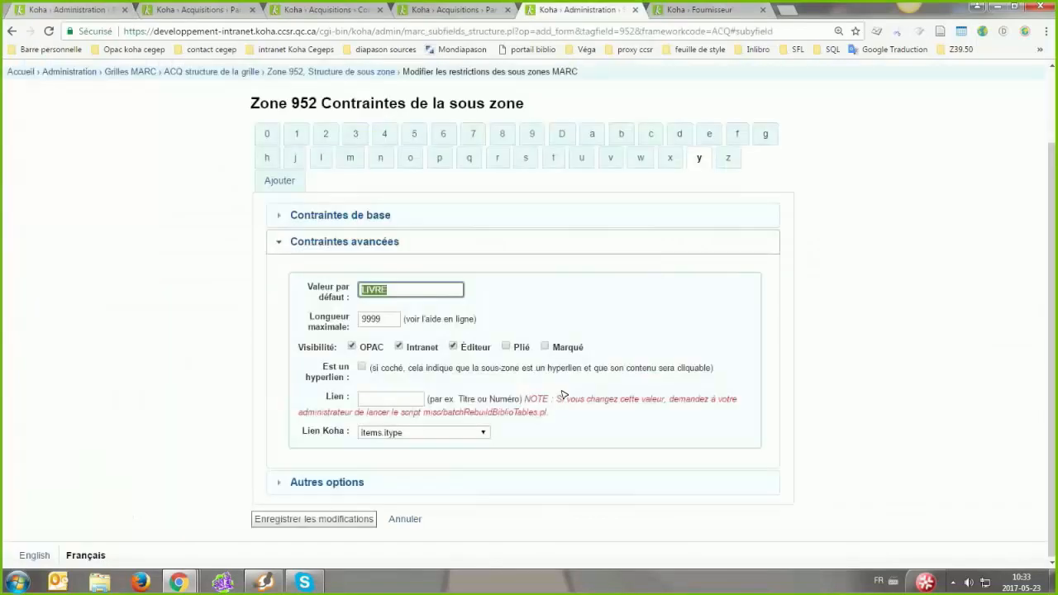
click(325, 10)
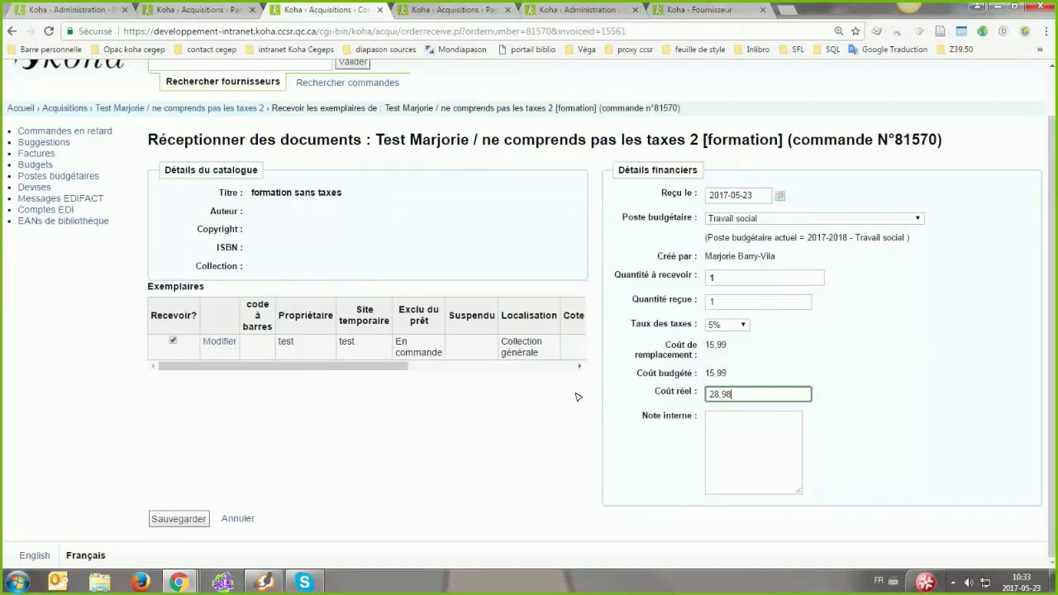
click(72, 10)
click(582, 354)
click(582, 10)
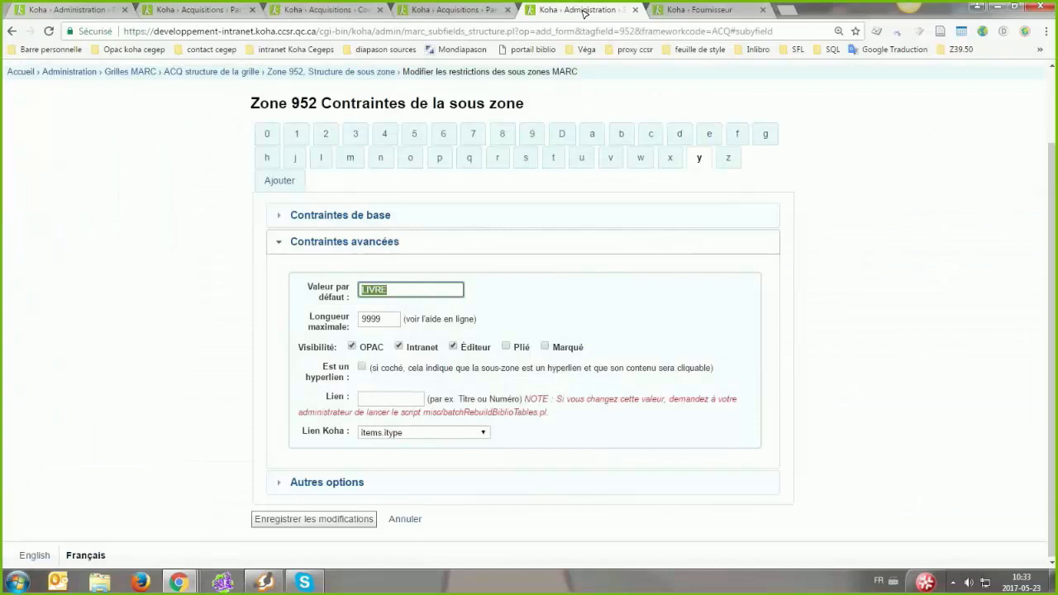
click(326, 10)
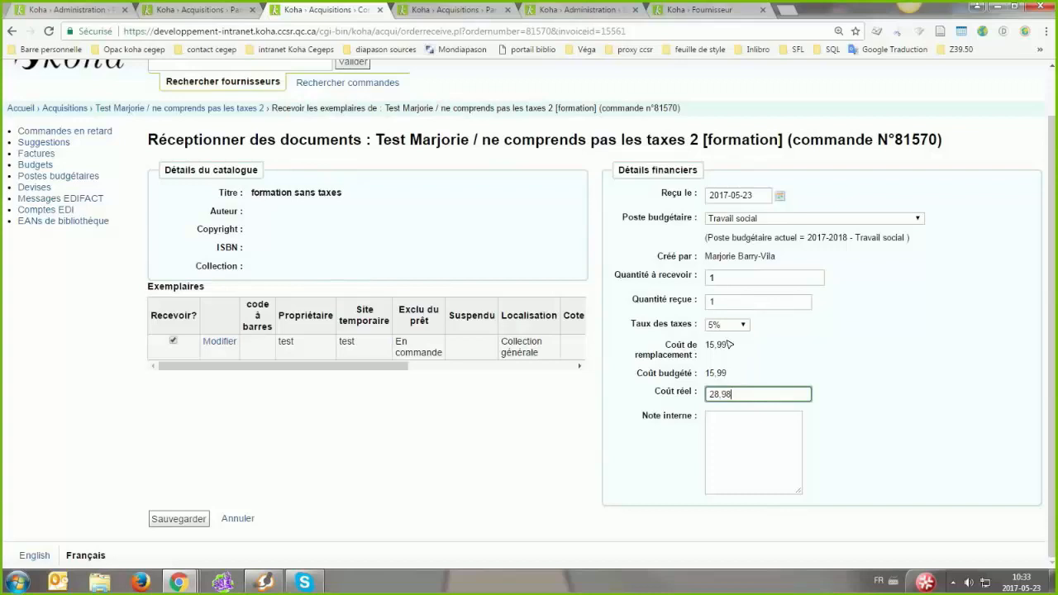
- Save the reception of the "formation sans taxes" order with a Coût réel of 28,98
double_click(742, 394)
click(742, 394)
drag(731, 376, 715, 371)
click(741, 396)
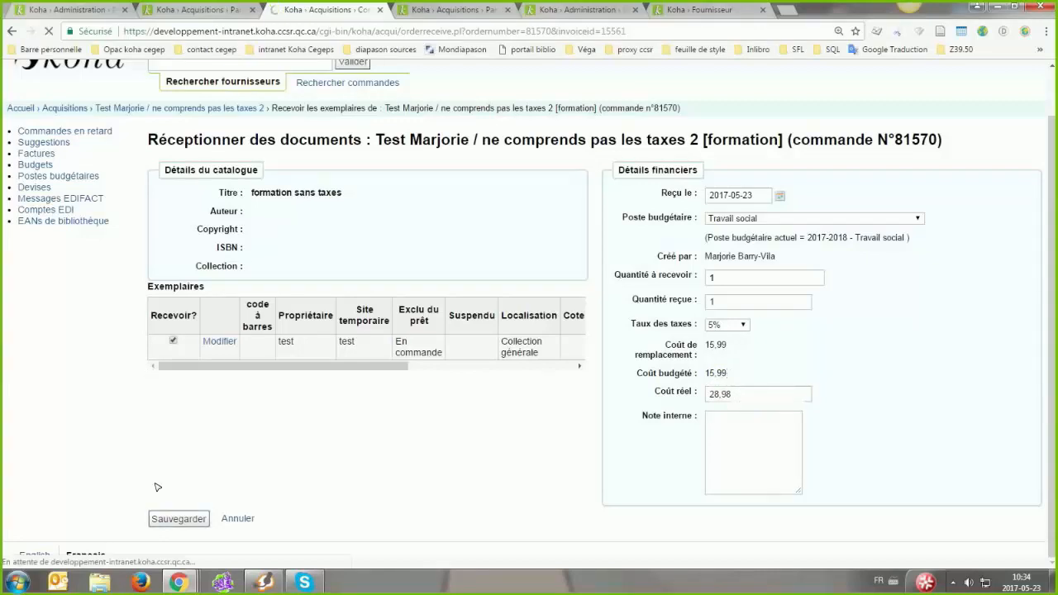
click(172, 518)
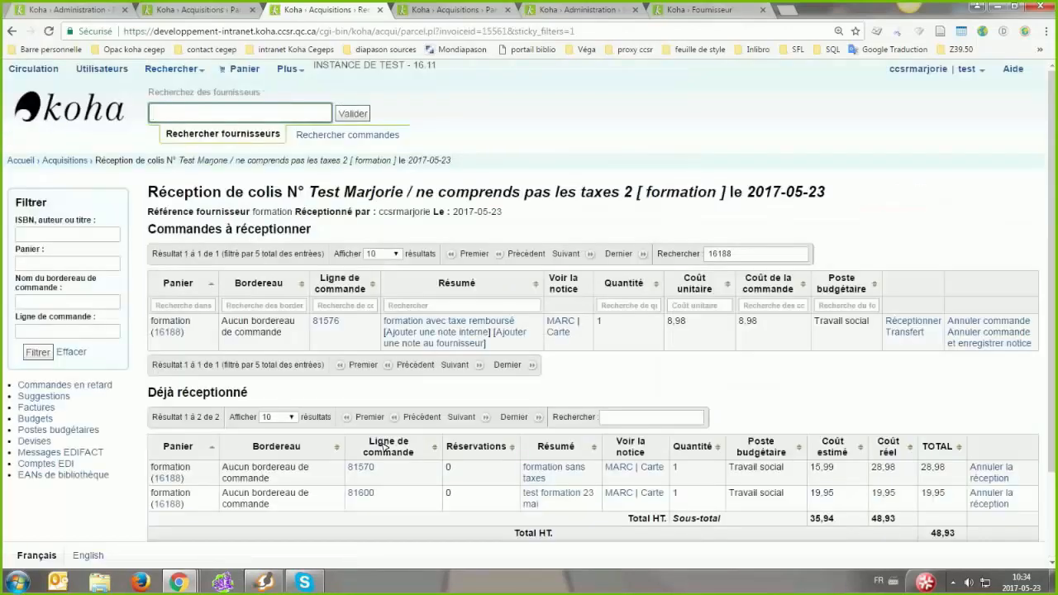
- Check the tax totals of the received orders and finish the reception to reach the "formation" invoice
scroll(719, 403, down, 3)
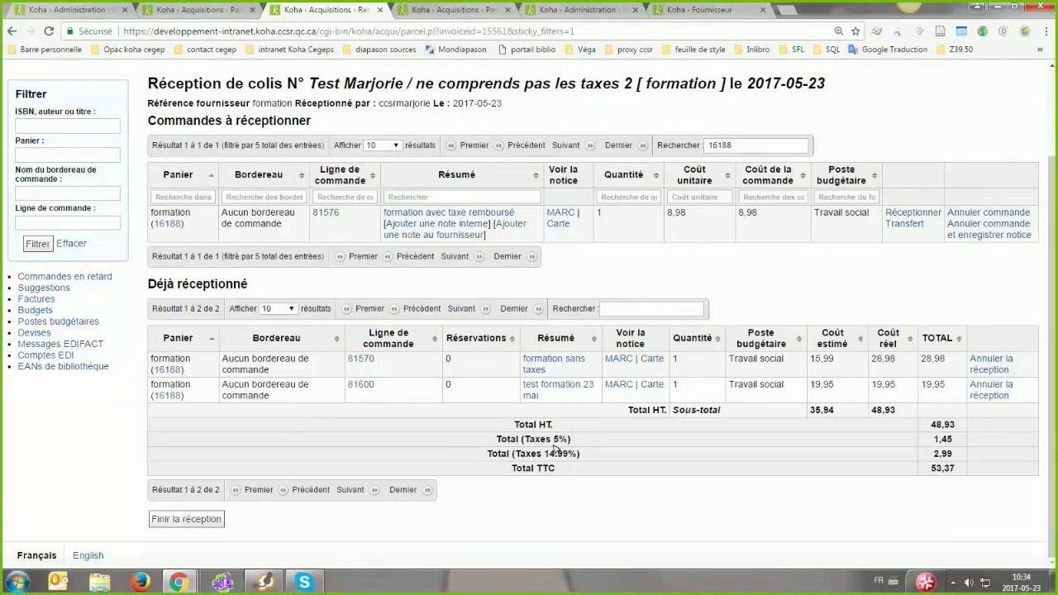
drag(553, 439, 567, 438)
click(943, 367)
click(188, 520)
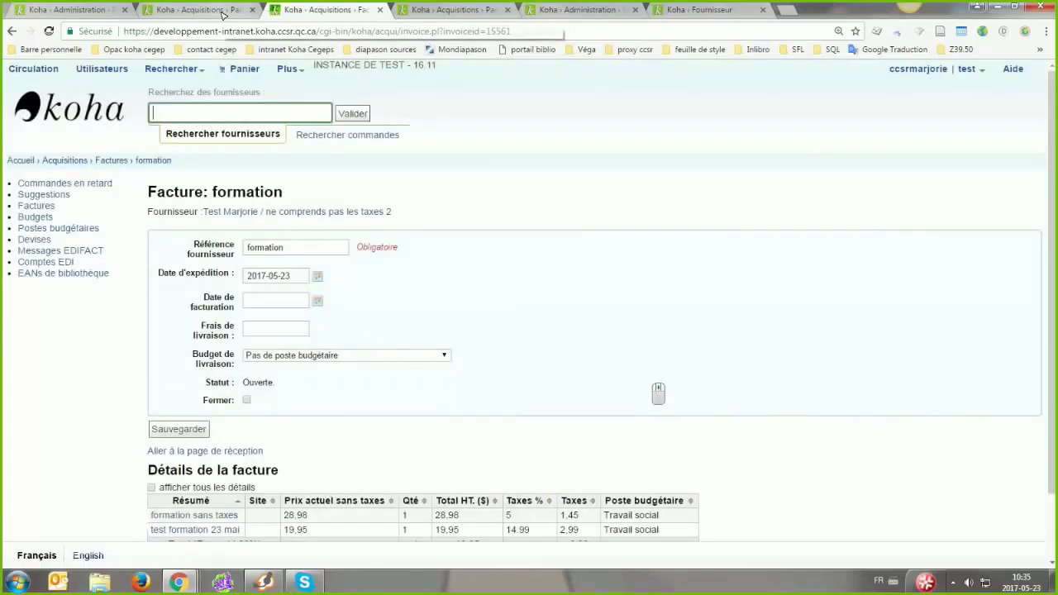
scroll(659, 394, down, 1)
- Examine the orders making up the Commandé amount of the Travail social fund (034)
click(208, 9)
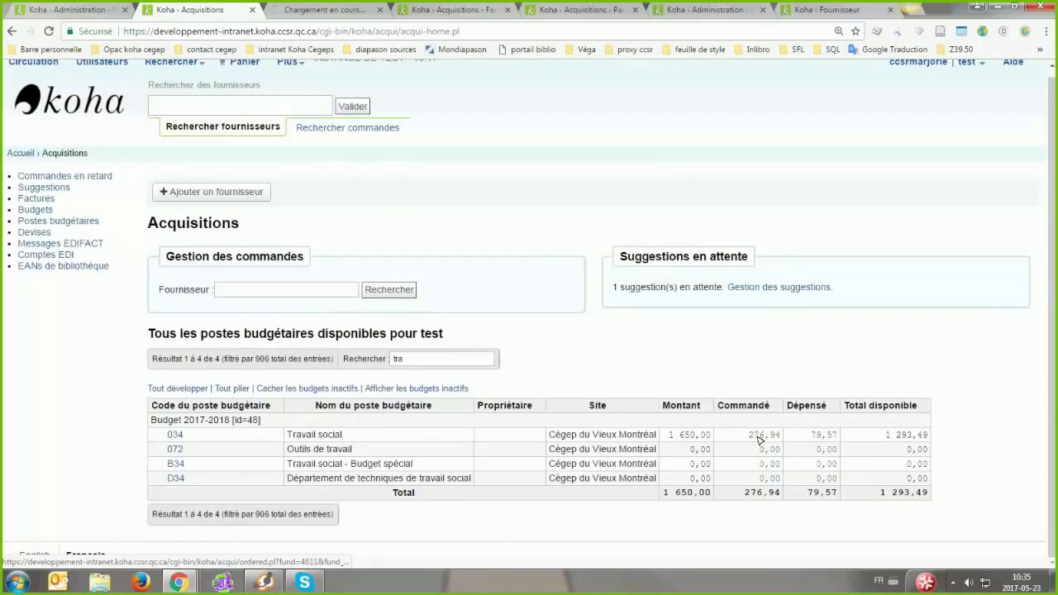
click(339, 11)
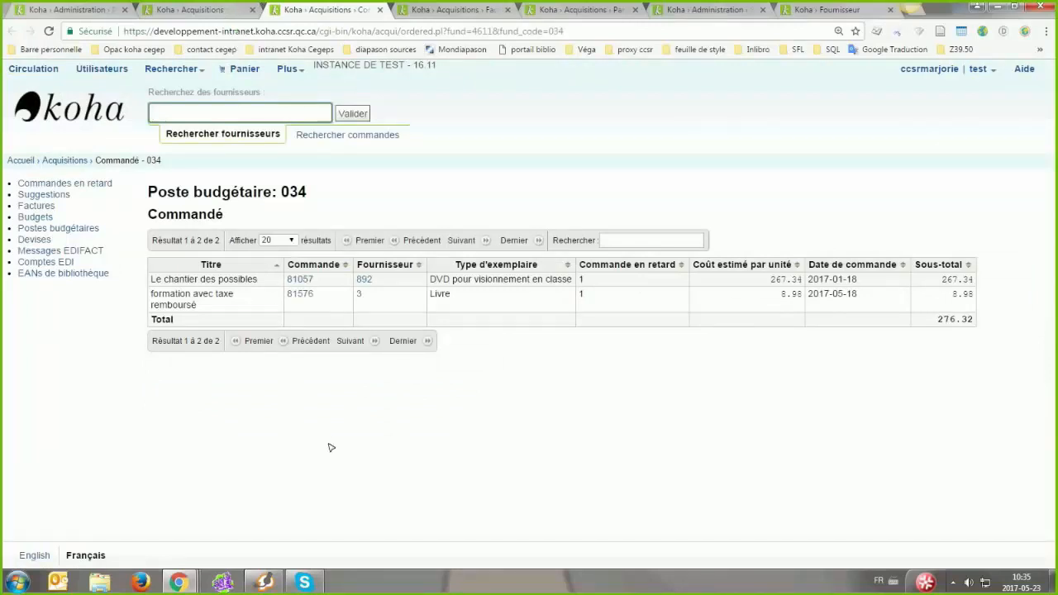
key(ctrl+Page_Up)
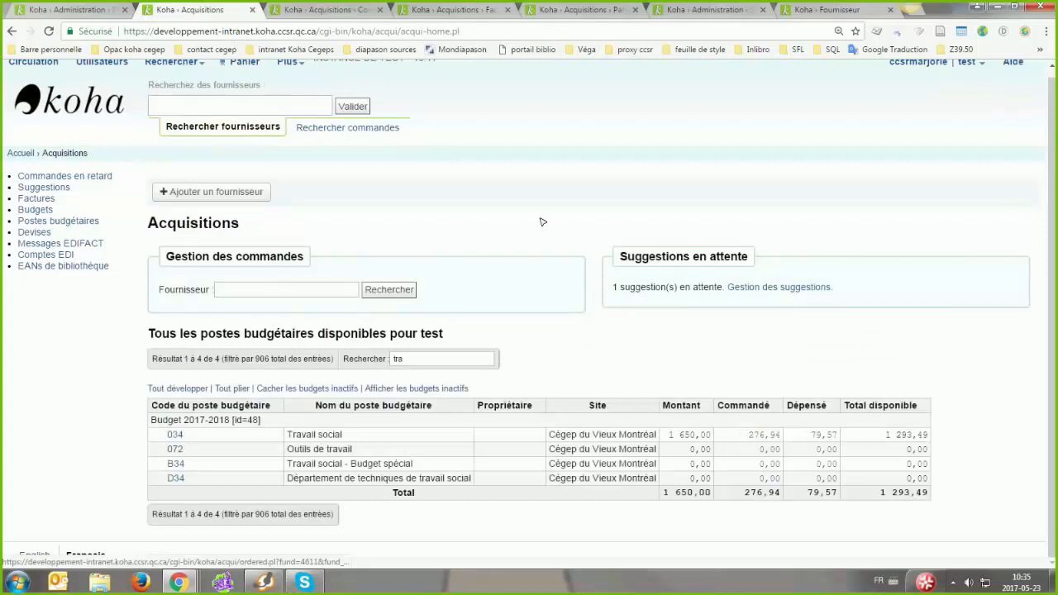
- Open the Dépensé details of the Travail social fund and compare their total with the spent amount on the Acquisitions home page
middle_click(815, 432)
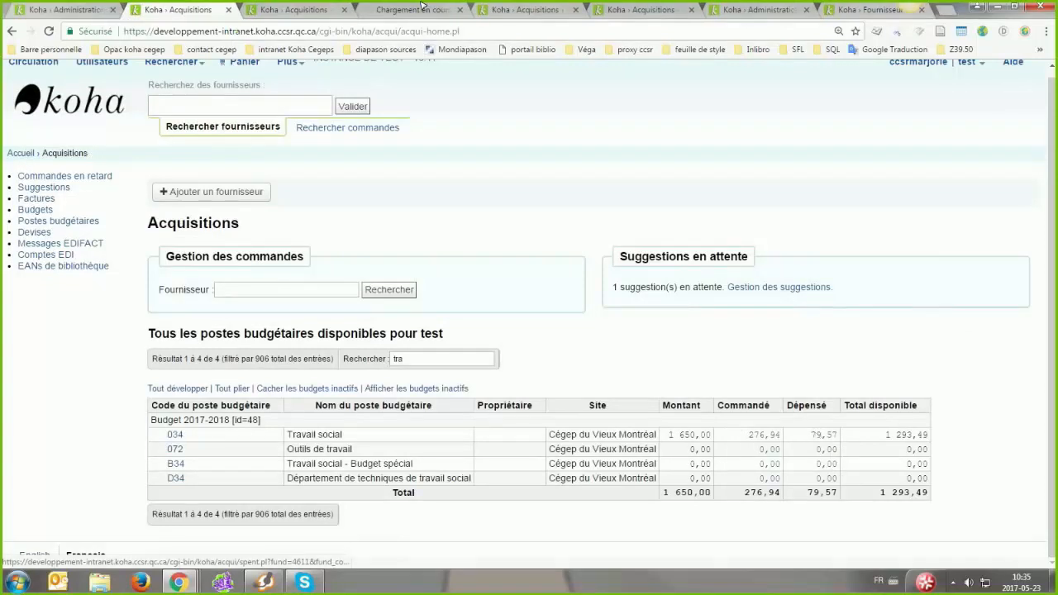
click(415, 9)
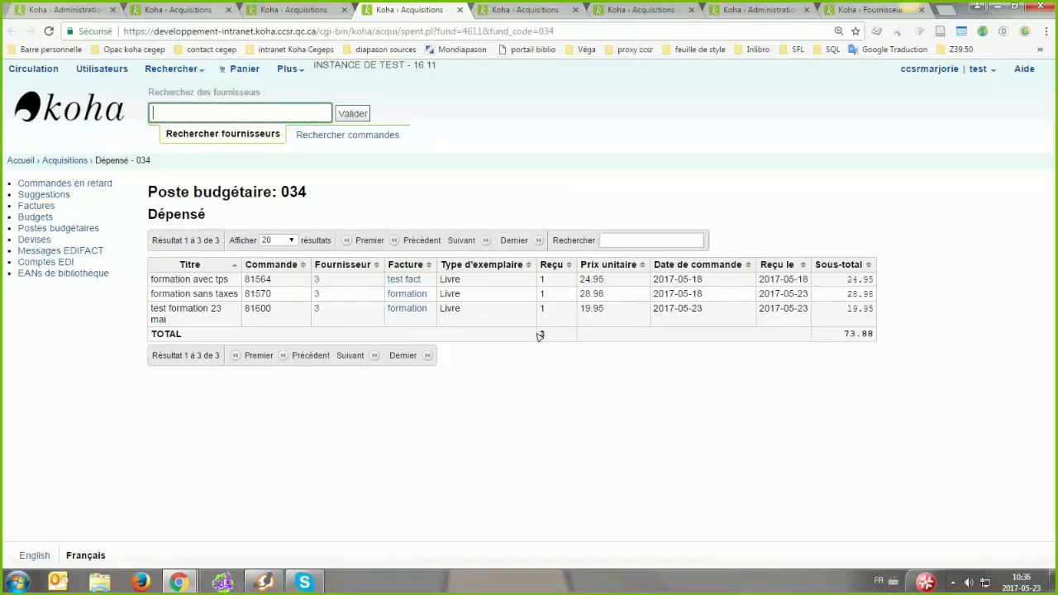
double_click(858, 334)
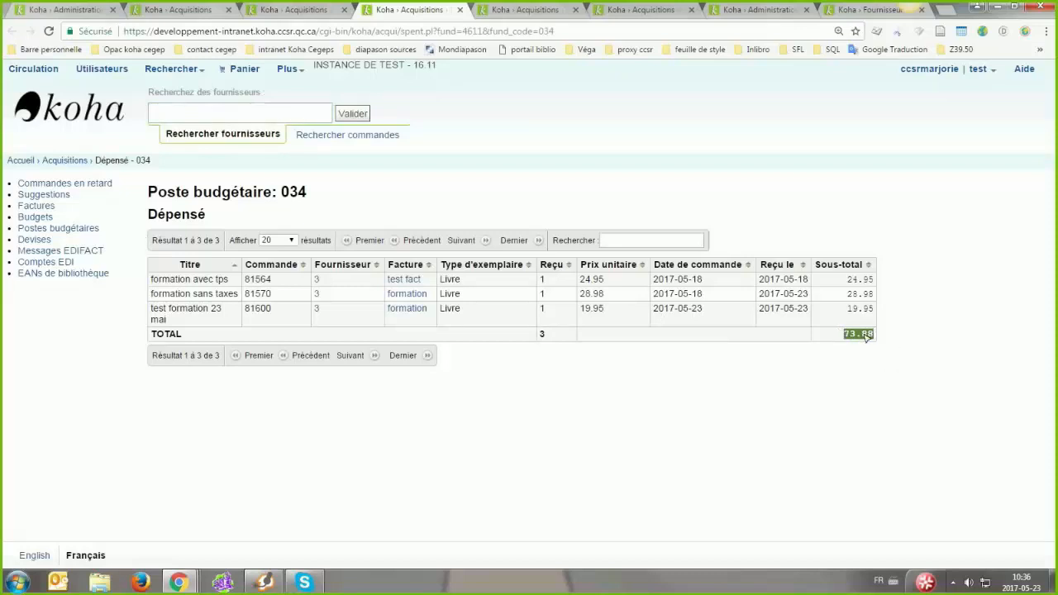
click(275, 5)
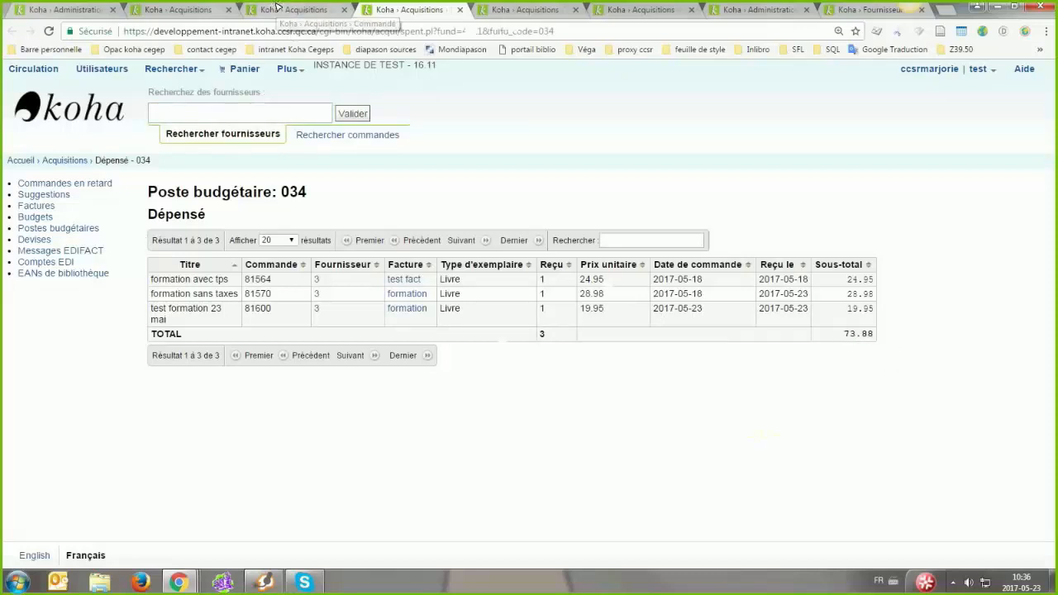
click(342, 11)
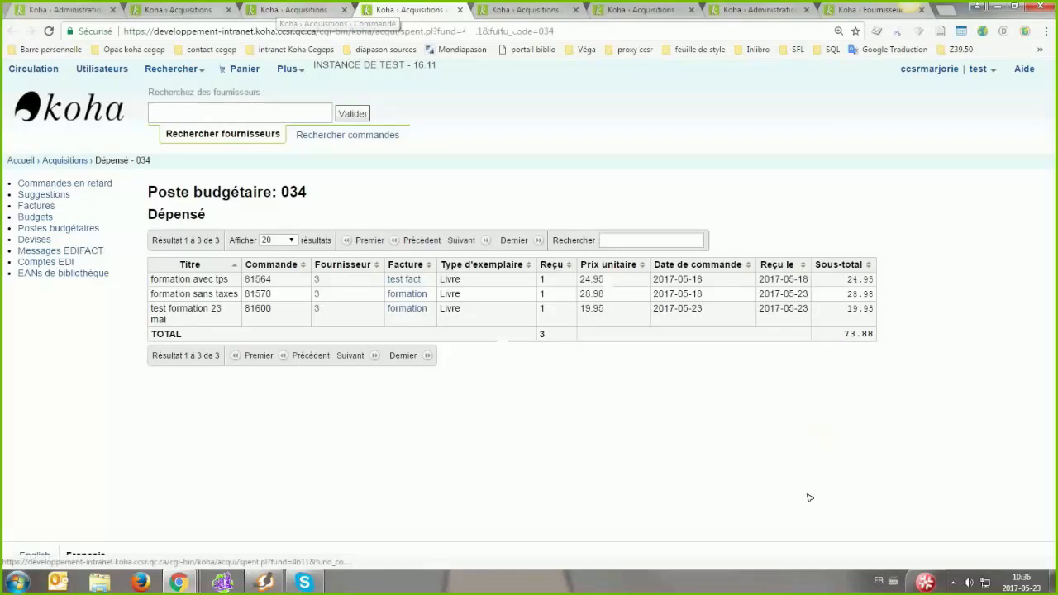
key(ctrl+w)
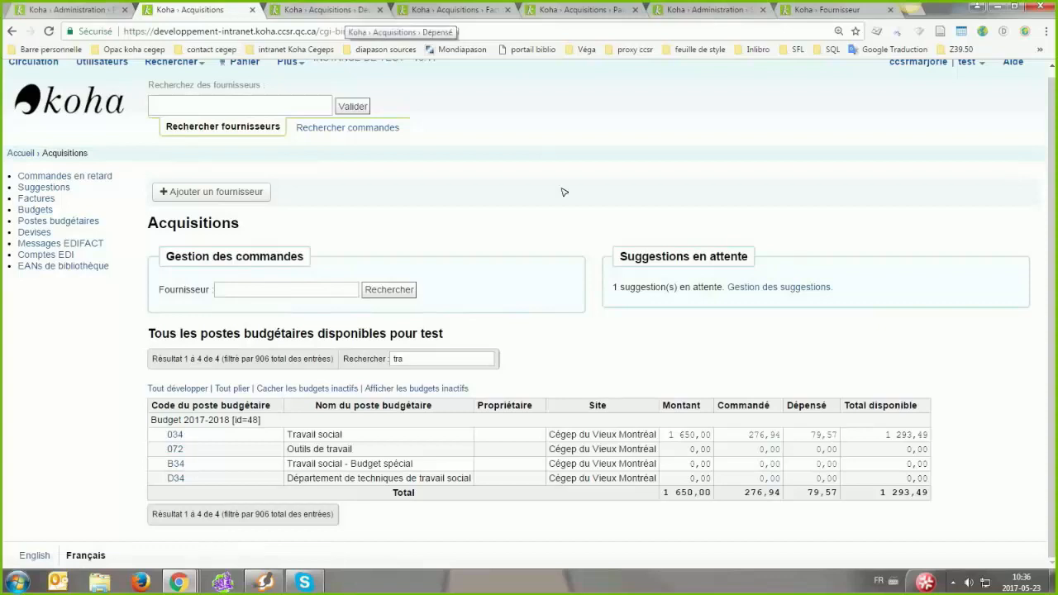
click(364, 7)
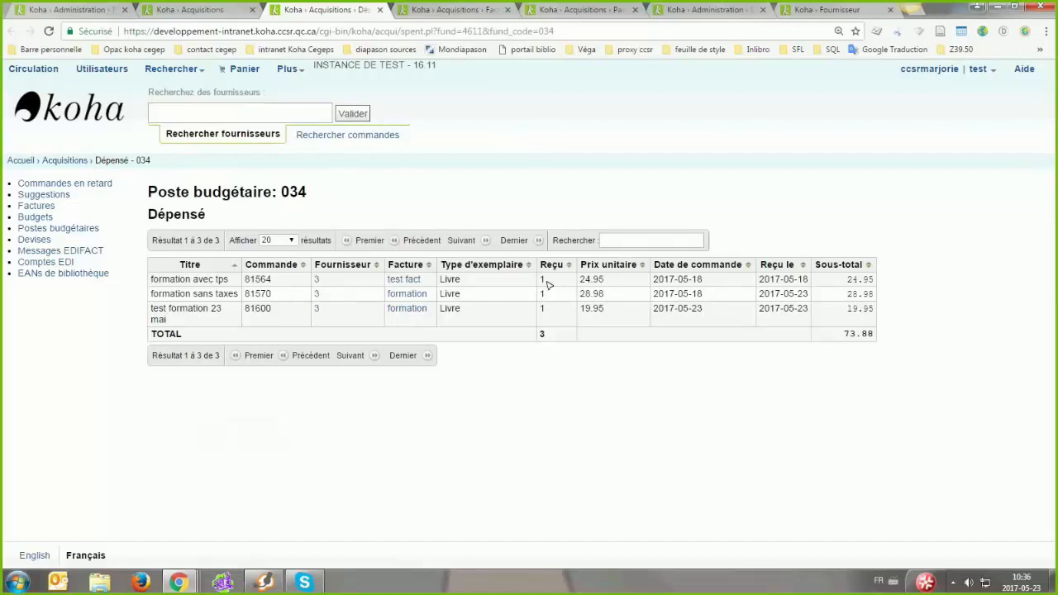
click(848, 334)
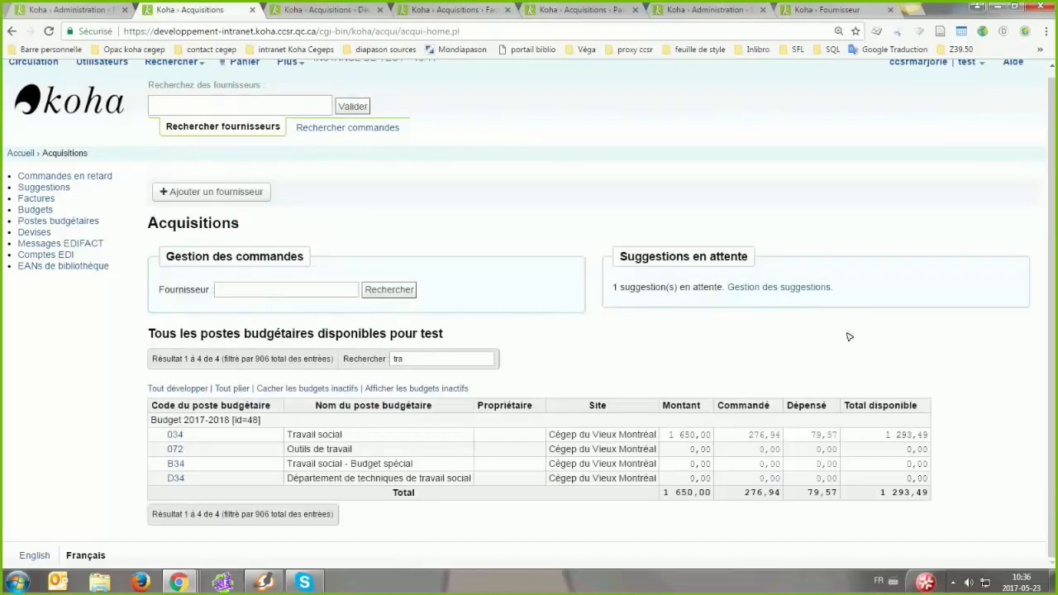
click(869, 337)
- Open the list of all postes budgétaires, filter it by "travail", and check the Niveau de base facturé of Travail social
middle_click(52, 220)
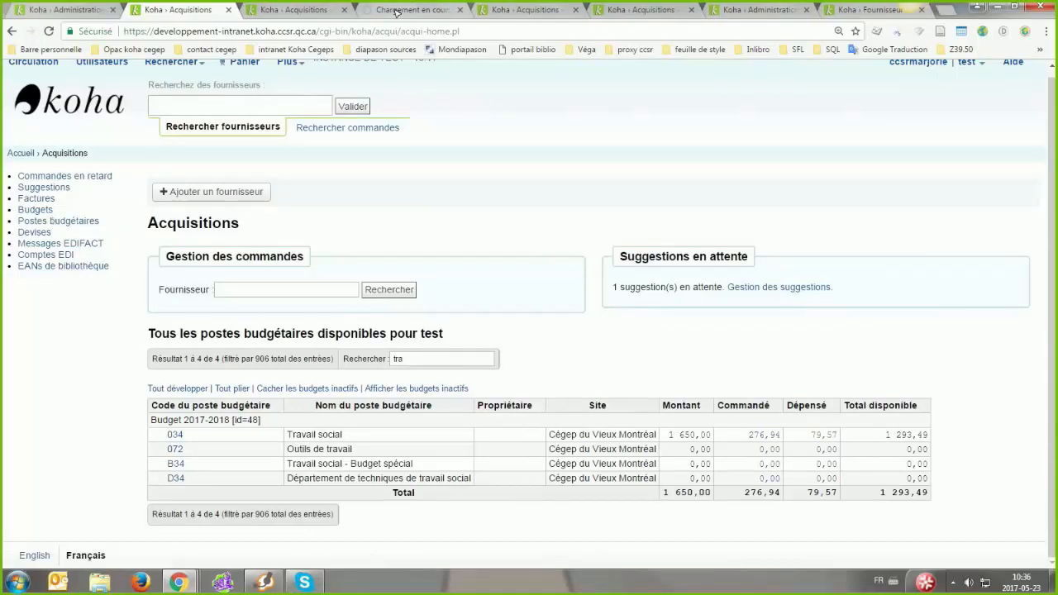
click(396, 11)
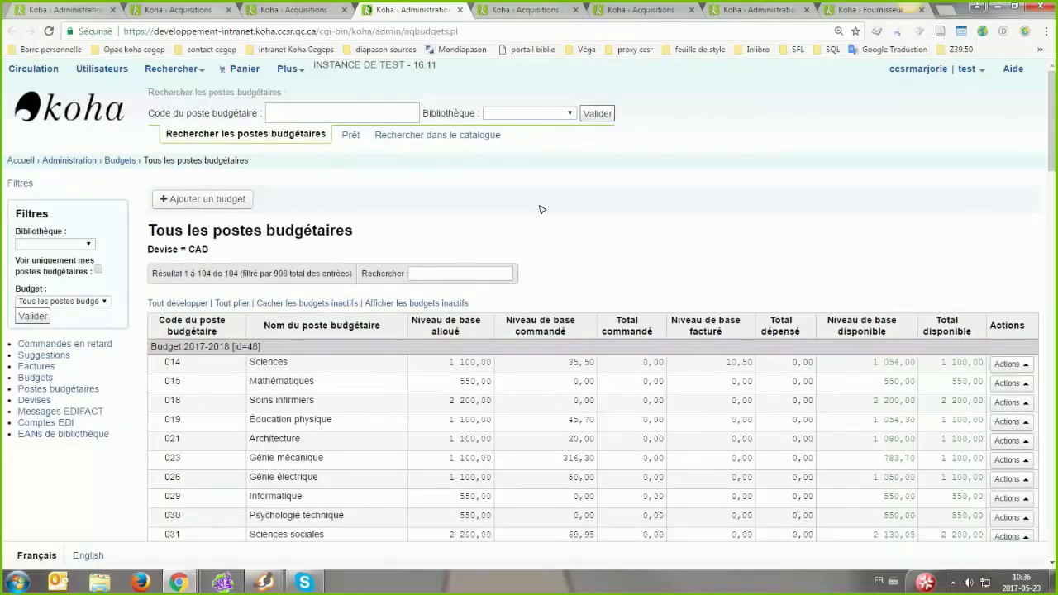
text(traf)
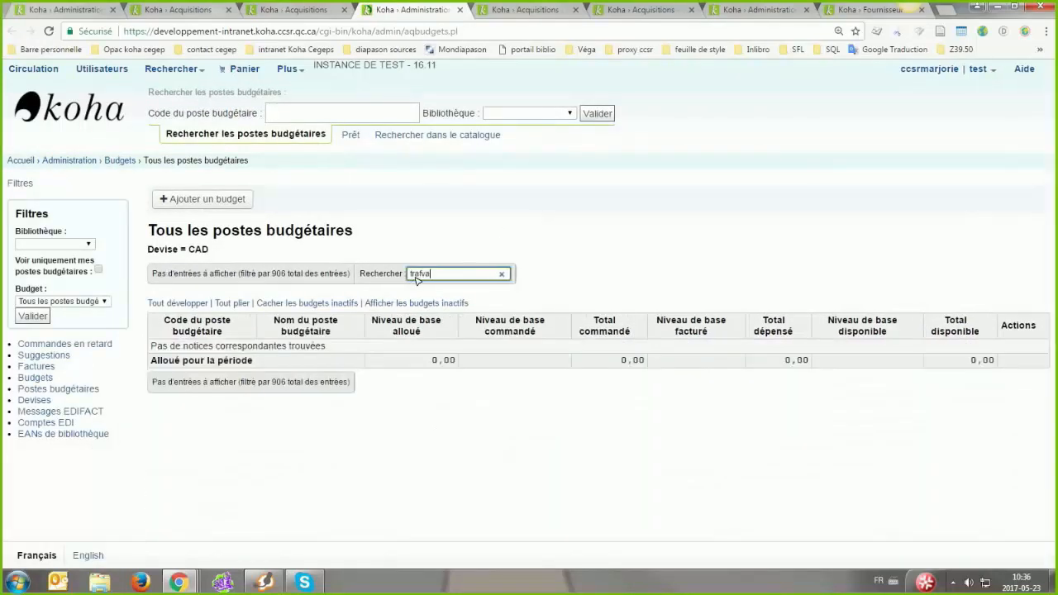
key(BackSpace)
text(vail)
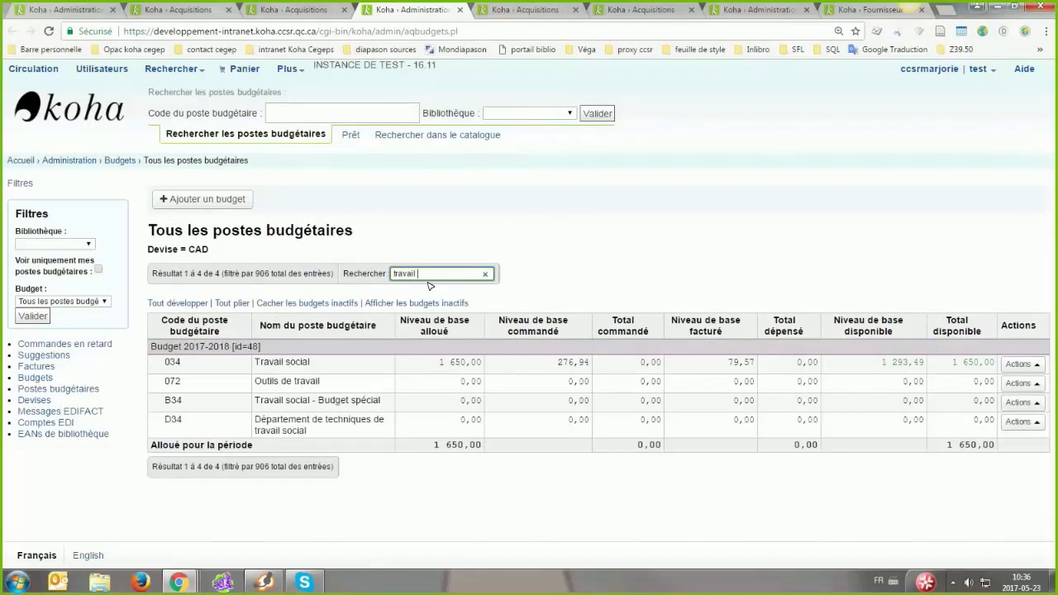
drag(739, 361, 758, 362)
click(955, 364)
double_click(731, 364)
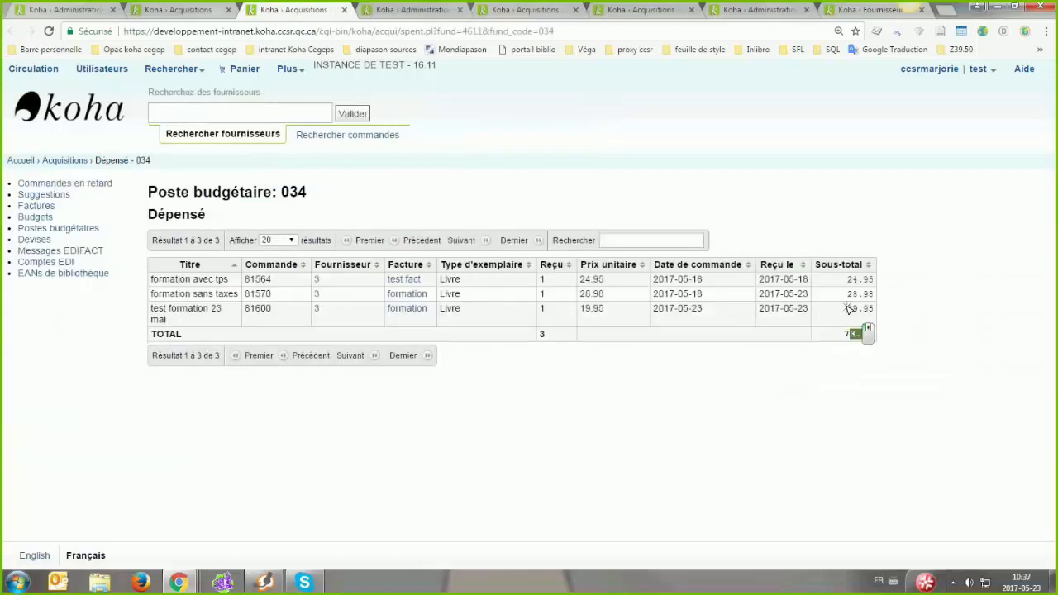
- Compare the Travail social spent subtotals with the fund amounts and the taxes listed on the "formation" invoice
double_click(849, 299)
click(845, 292)
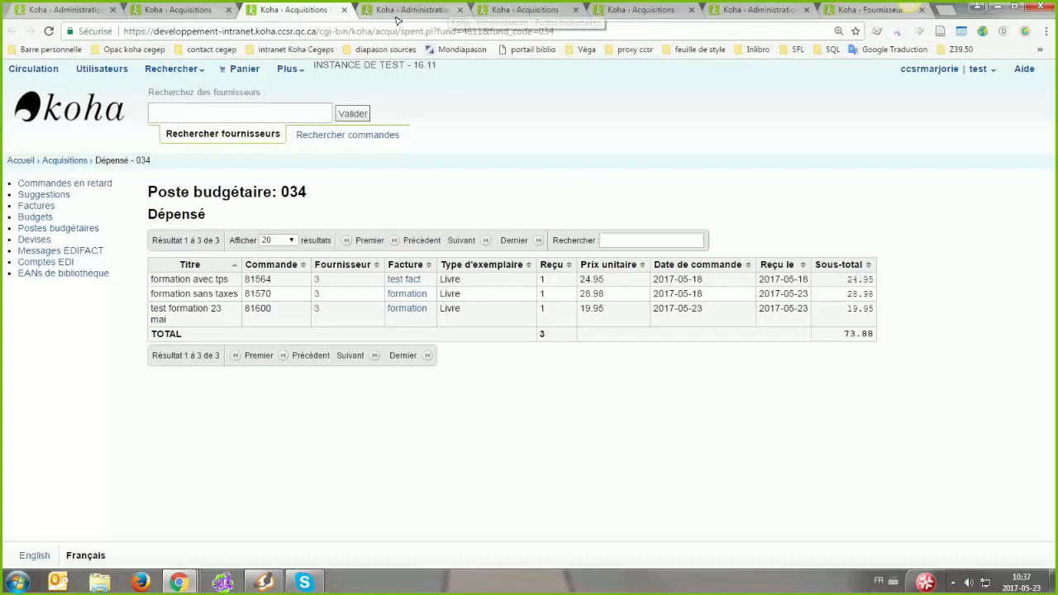
click(194, 10)
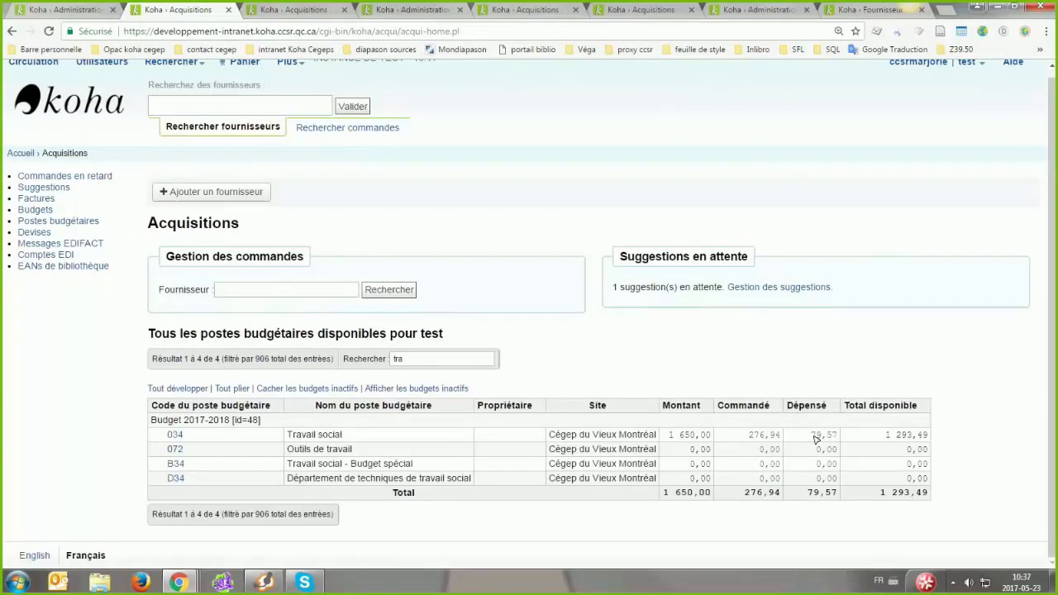
click(816, 436)
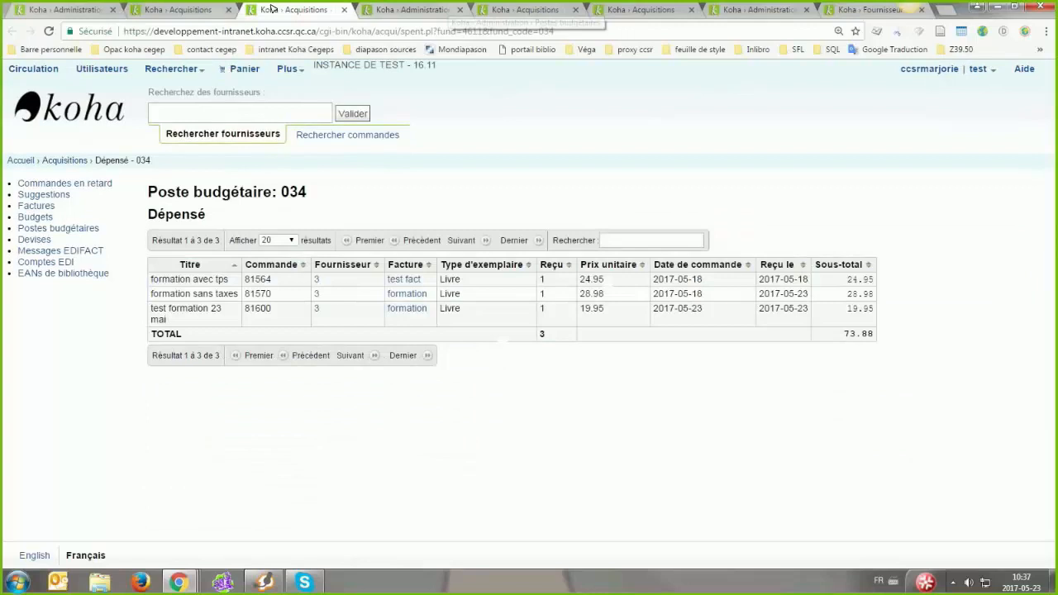
click(194, 9)
click(412, 9)
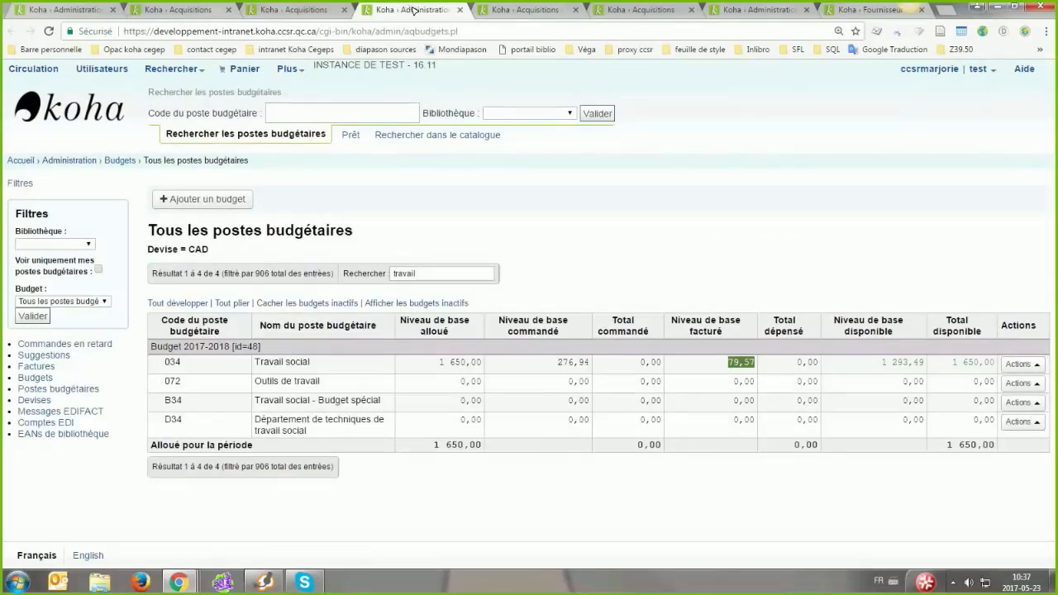
click(501, 9)
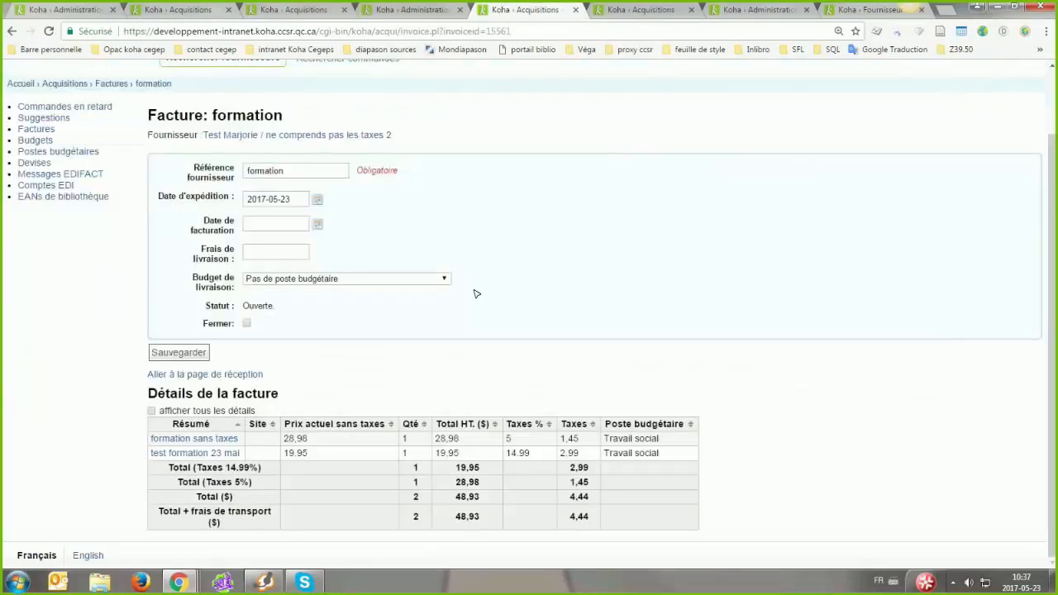
scroll(390, 329, down, 1)
key(ctrl+2)
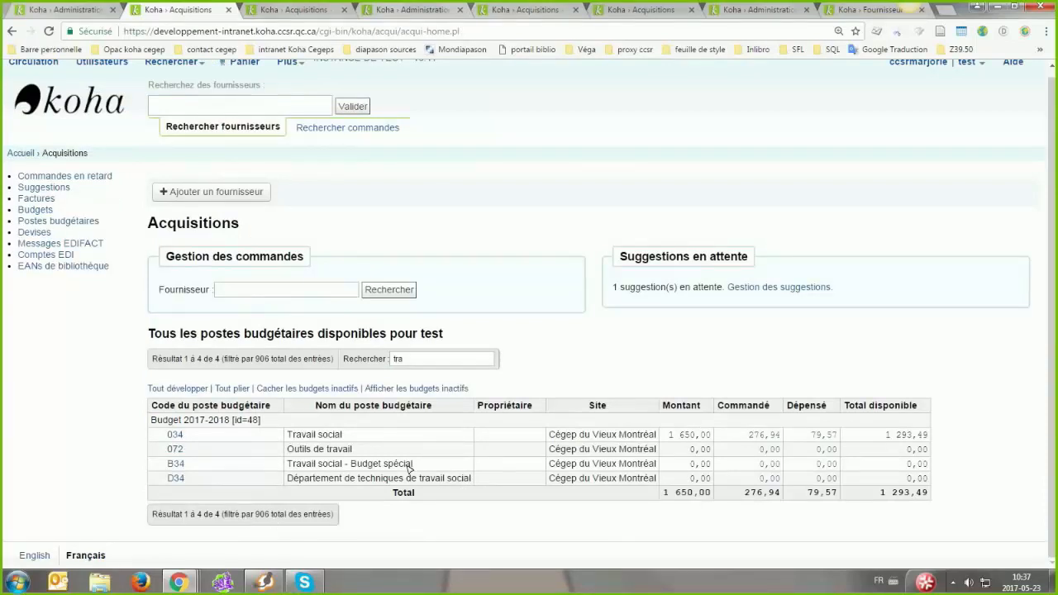
- Set the "formation" invoice's Frais de livraison to 10 and its Budget de livraison to Travail social
click(525, 10)
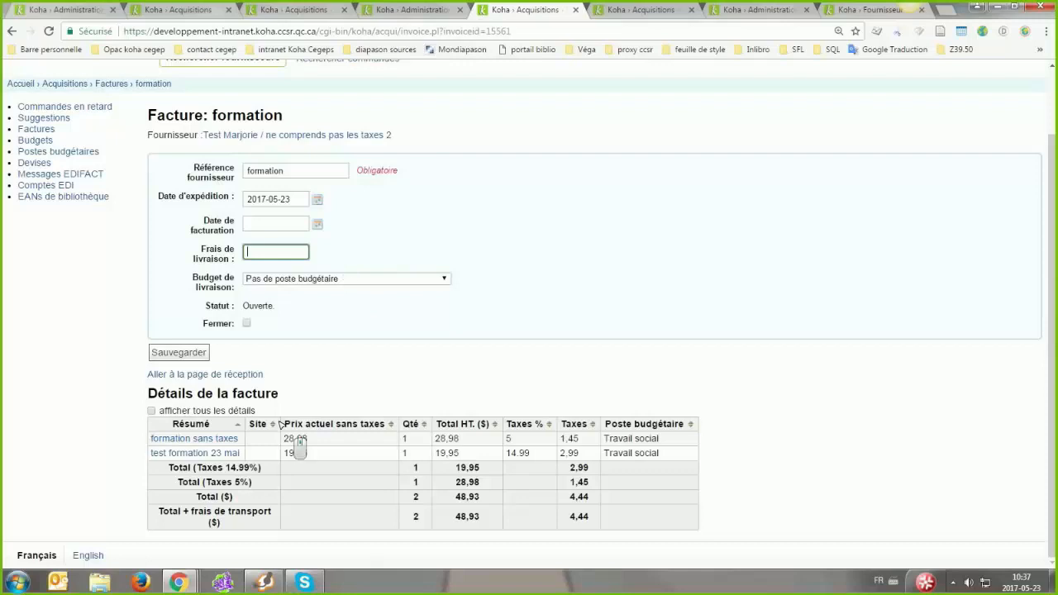
text(10)
click(347, 278)
scroll(281, 424, down, 10)
scroll(361, 238, up, 10)
scroll(336, 286, down, 5)
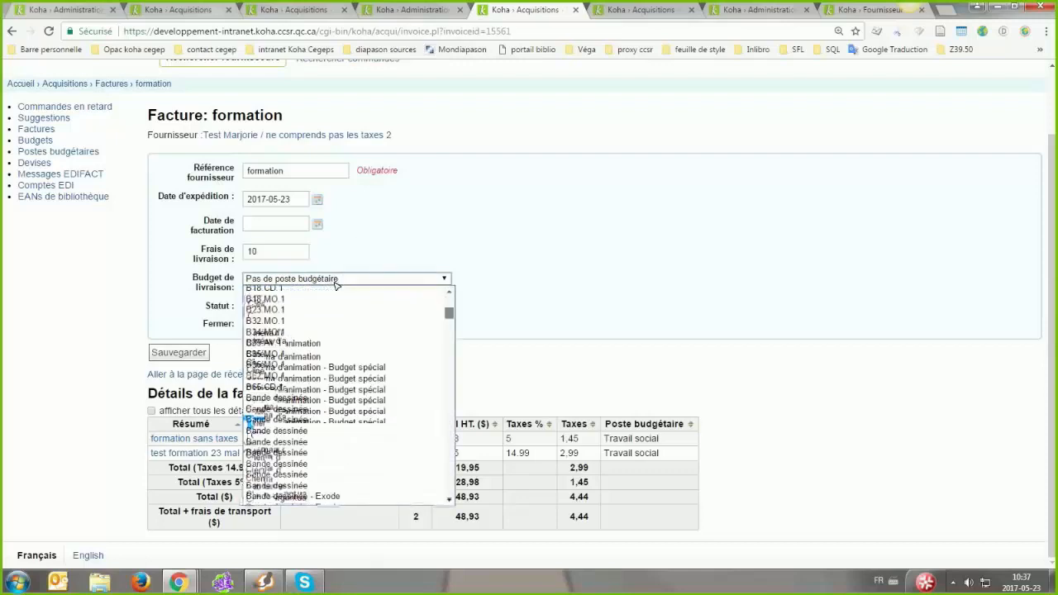
scroll(449, 331, down, 10)
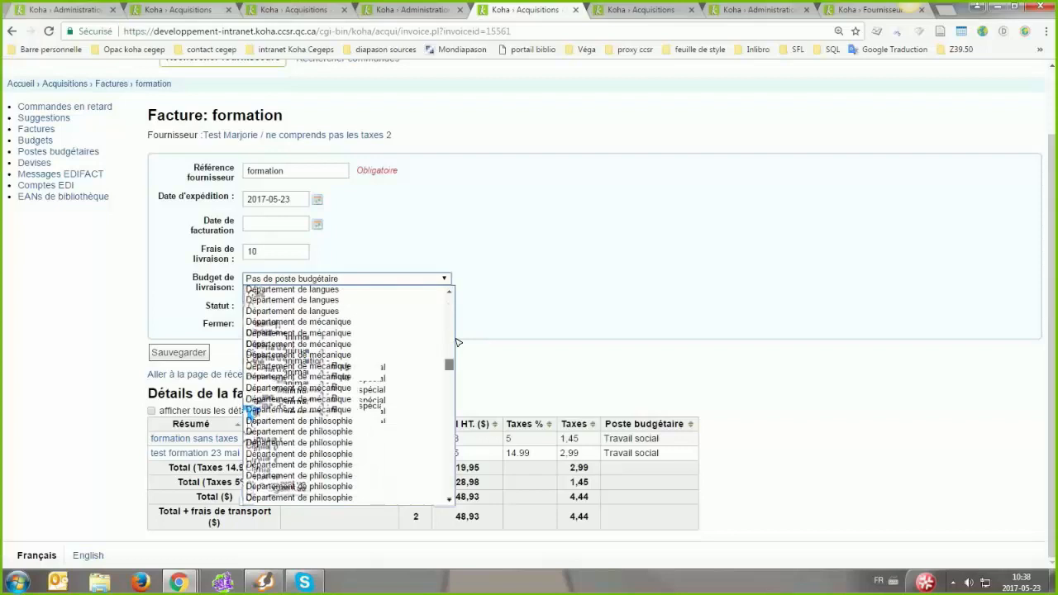
scroll(457, 341, down, 15)
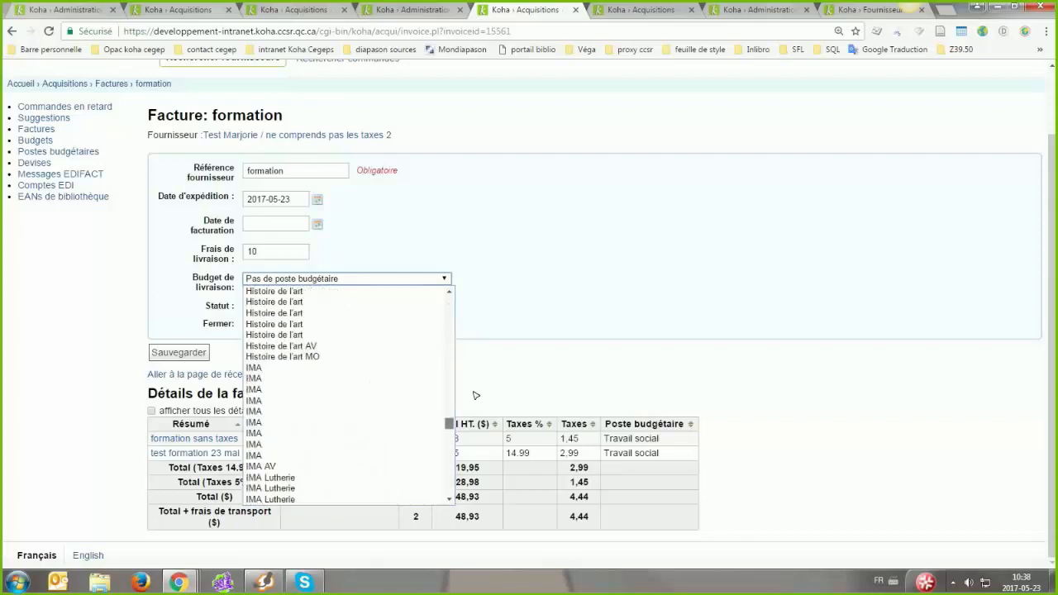
scroll(475, 395, down, 15)
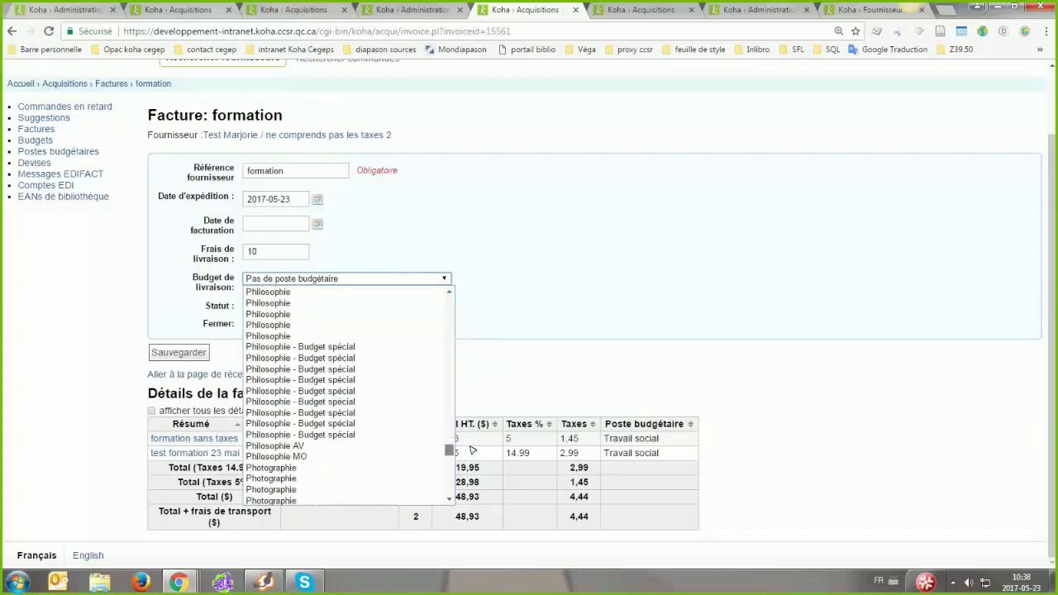
click(319, 404)
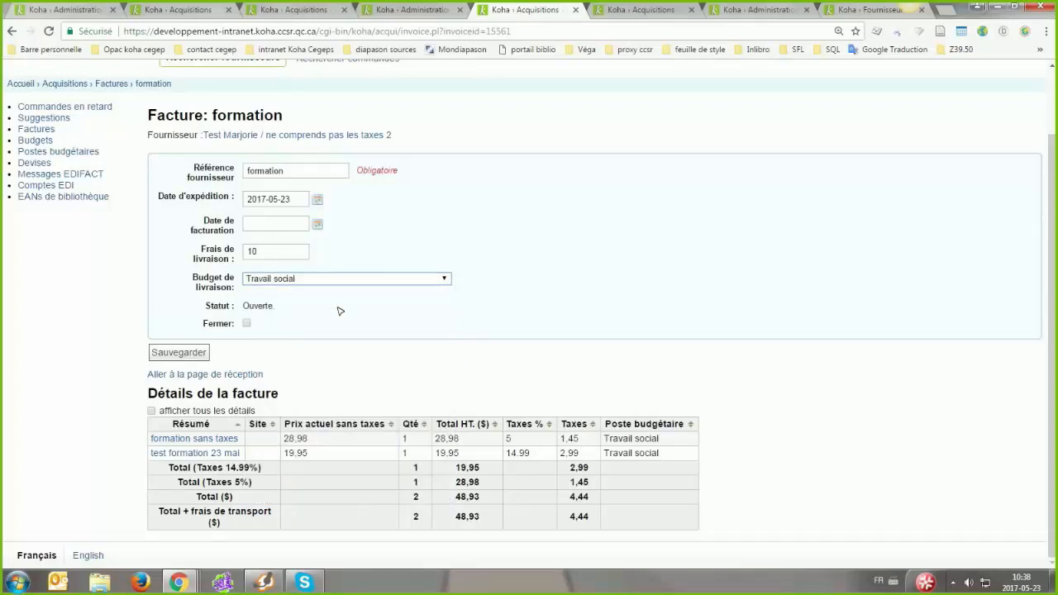
- Set the invoice's Date de facturation to 2017-05-23, save the invoice, and check its total including shipping
key(shift+Tab)
key(shift+Tab)
key(Tab)
key(Tab)
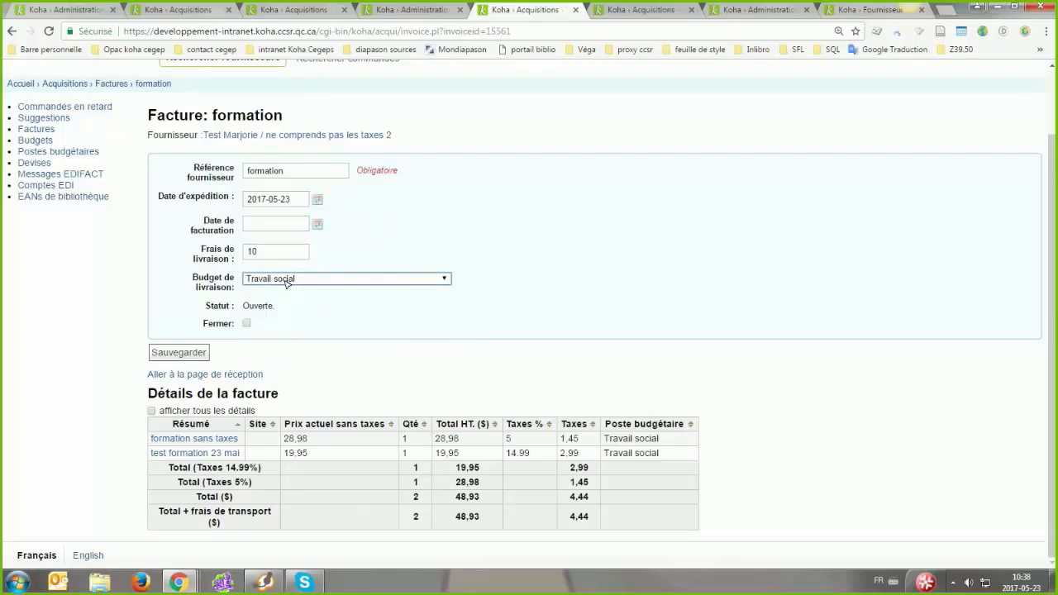
click(275, 223)
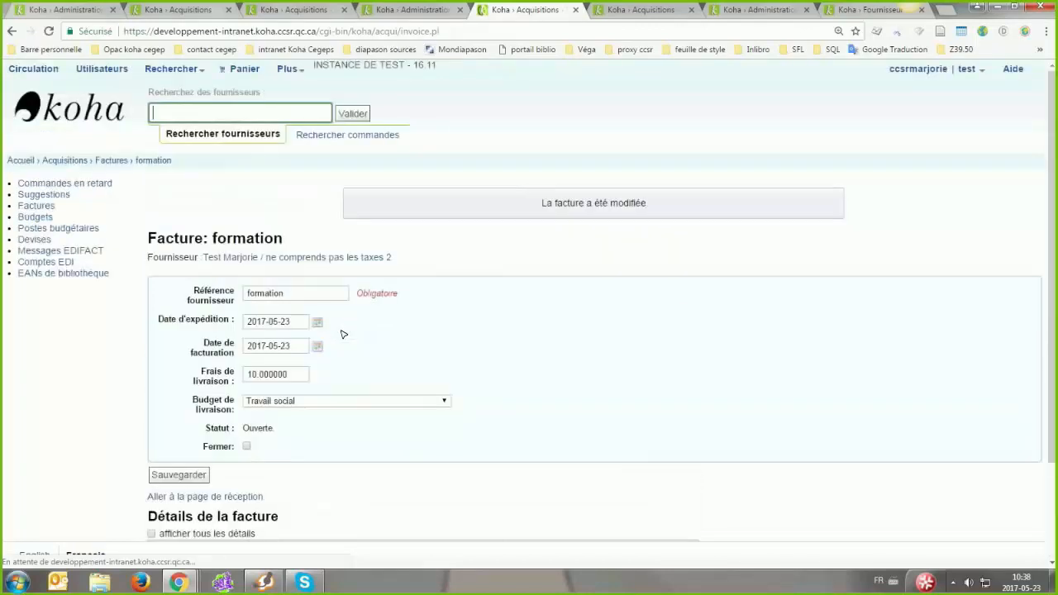
scroll(266, 384, down, 3)
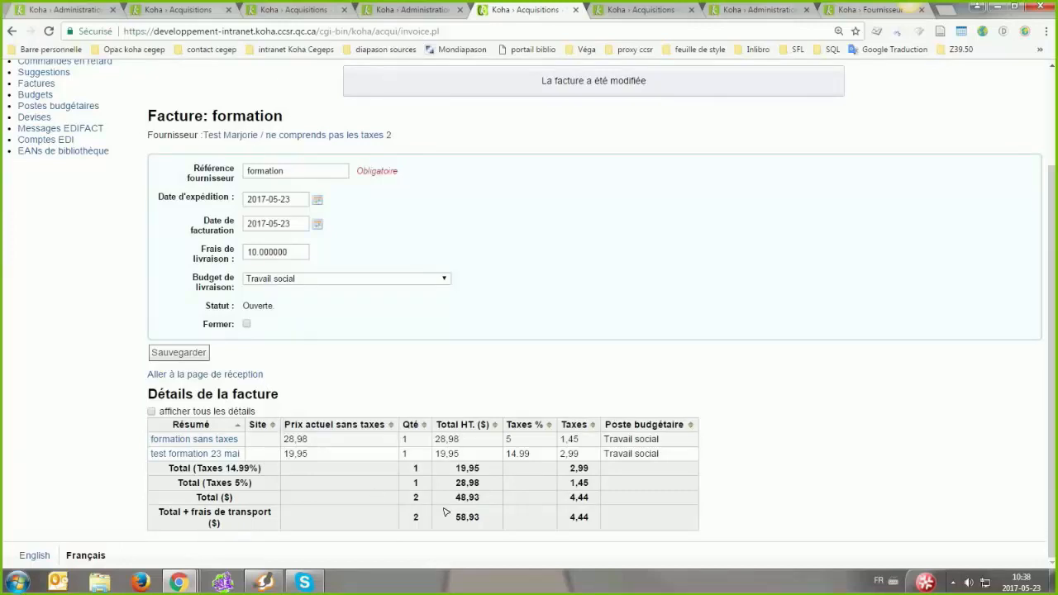
- Display all details of the "formation" invoice and examine its totals with taxes and shipping included
drag(453, 516, 478, 519)
click(478, 519)
click(151, 412)
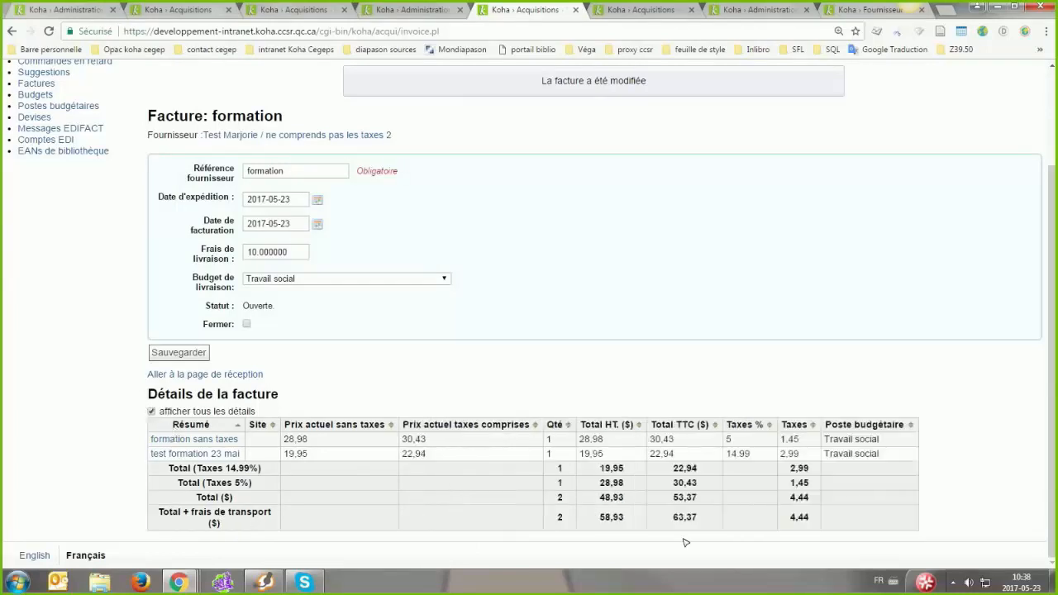
- Reload the Dépensé list of poste budgétaire 034 and compare it with Travail social's Dépensé amount in the Acquisitions overview
click(294, 10)
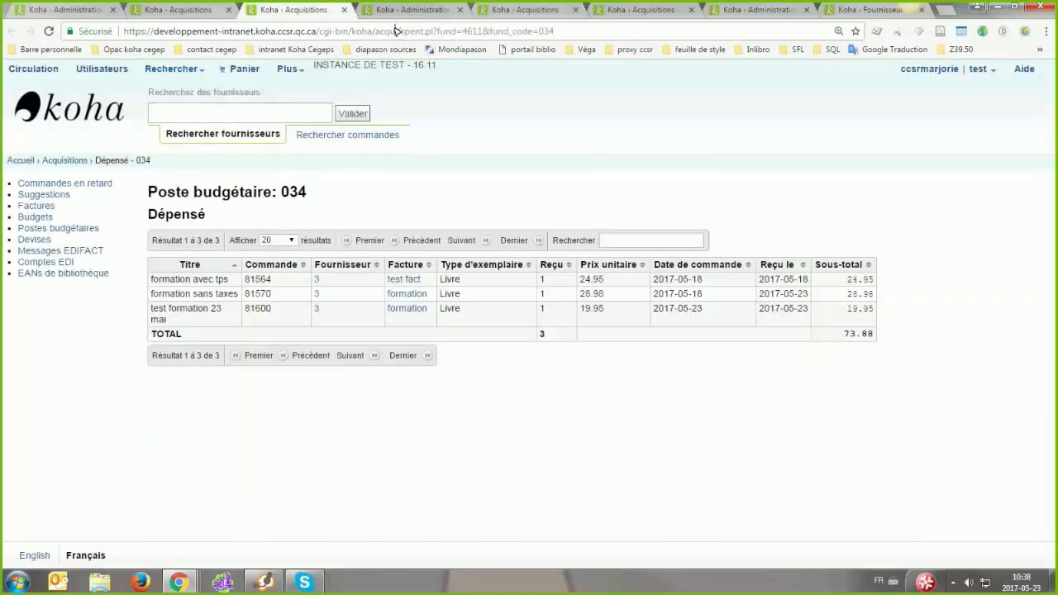
key(F5)
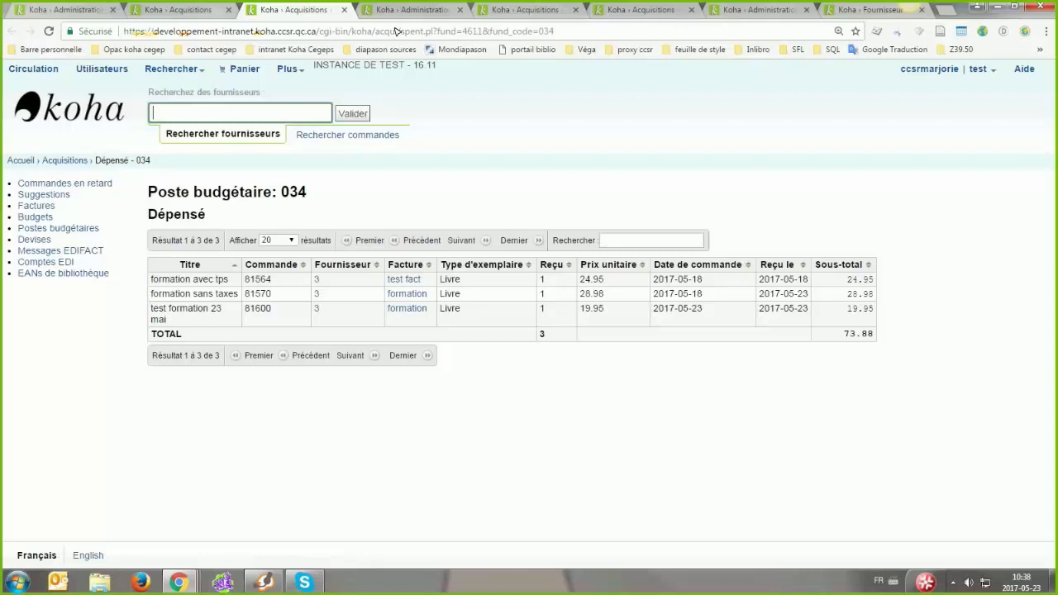
click(395, 30)
key(Return)
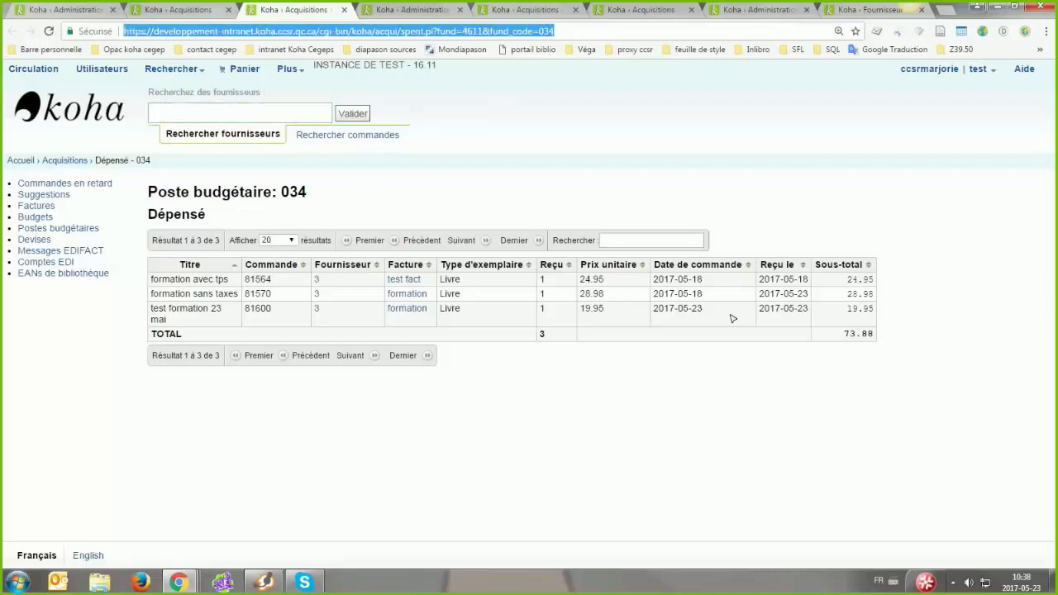
click(179, 10)
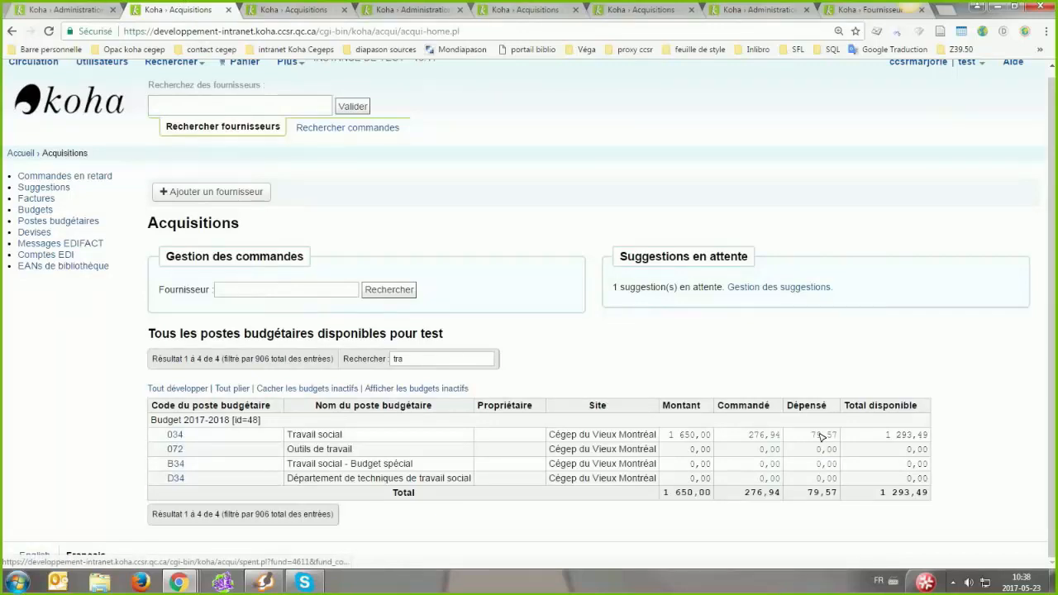
click(276, 12)
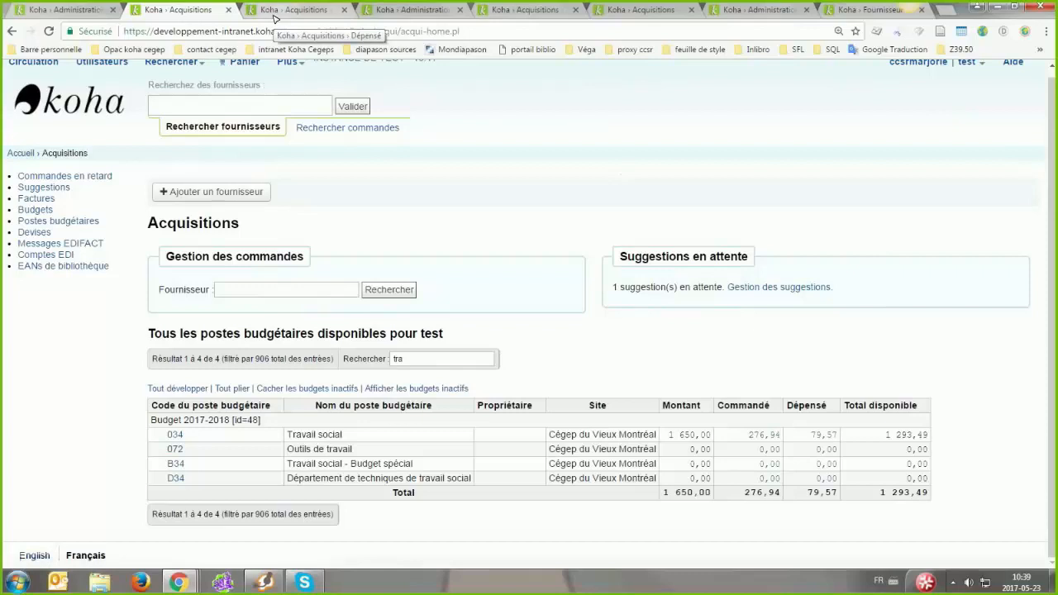
key(ctrl+Tab)
key(ctrl+Tab)
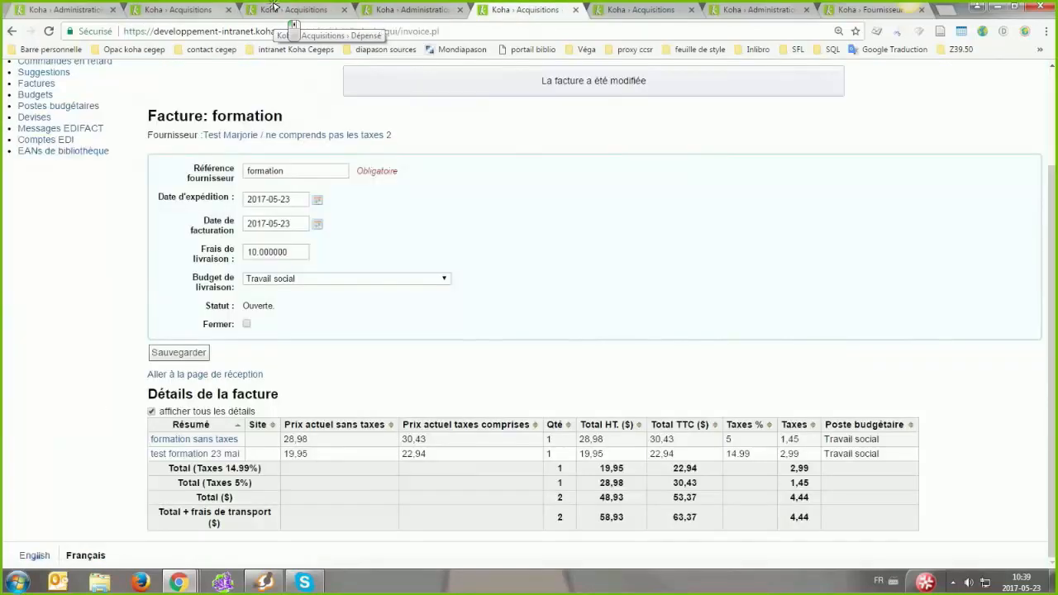
- Choose a different Travail social entry as the "formation" invoice's Budget de livraison and save the invoice
click(499, 9)
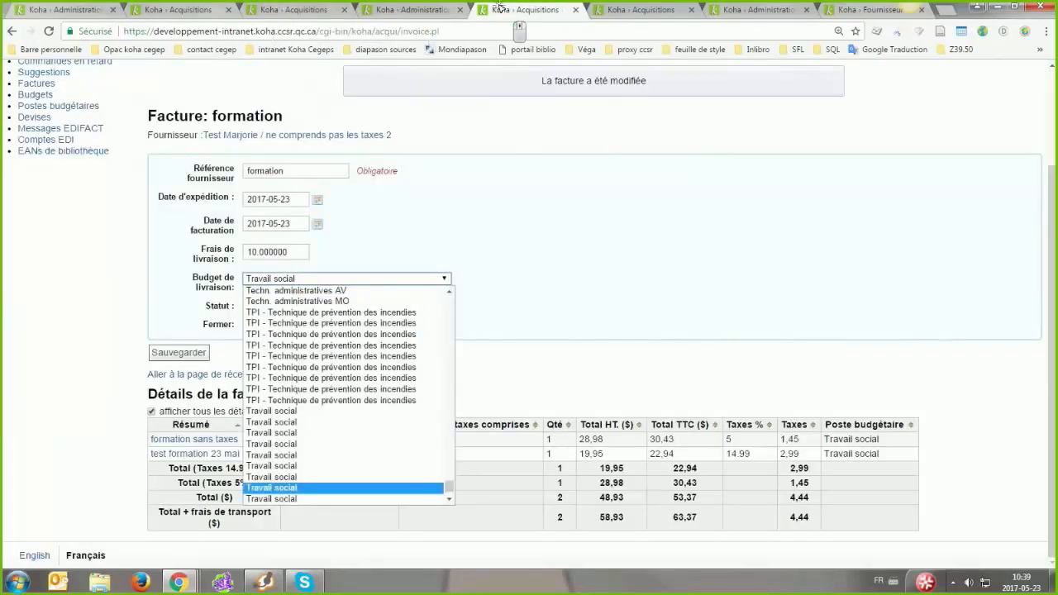
click(332, 283)
click(304, 491)
click(330, 278)
scroll(342, 380, down, 3)
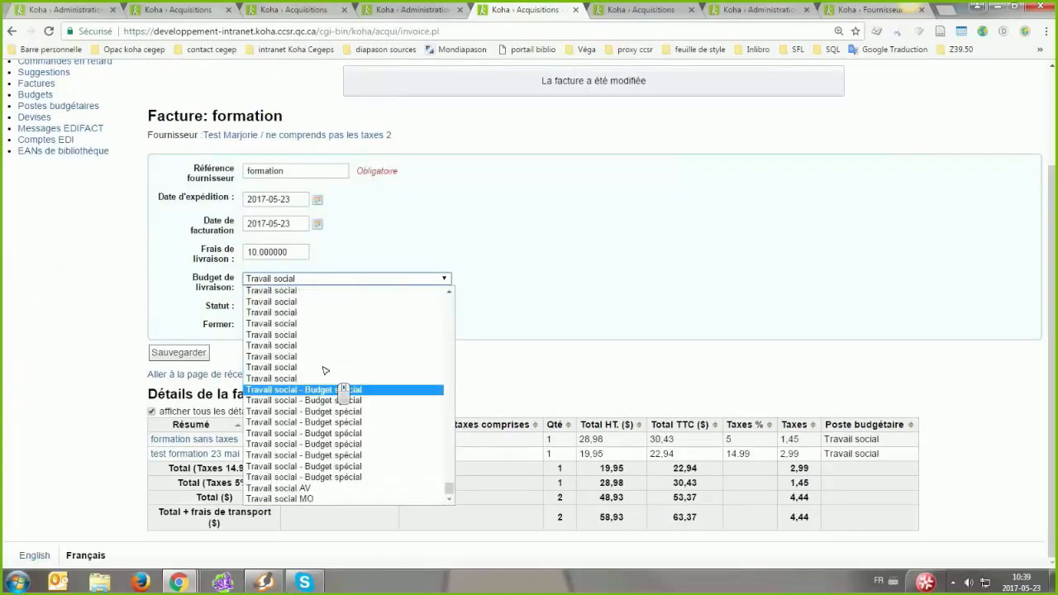
click(305, 367)
click(172, 352)
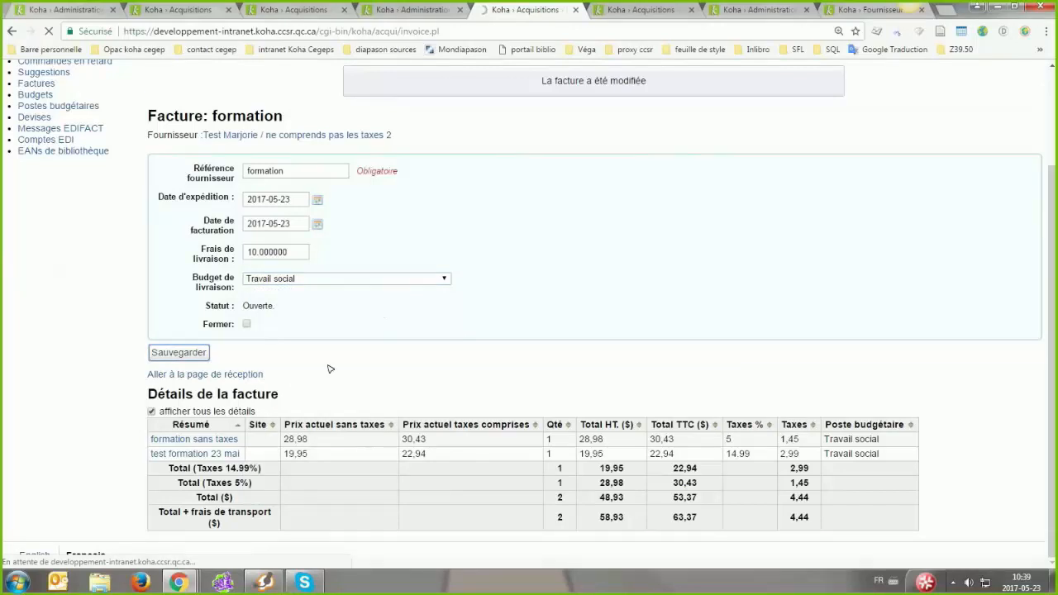
- Save the "formation" invoice again and refresh the Dépensé list of poste budgétaire 034
click(299, 9)
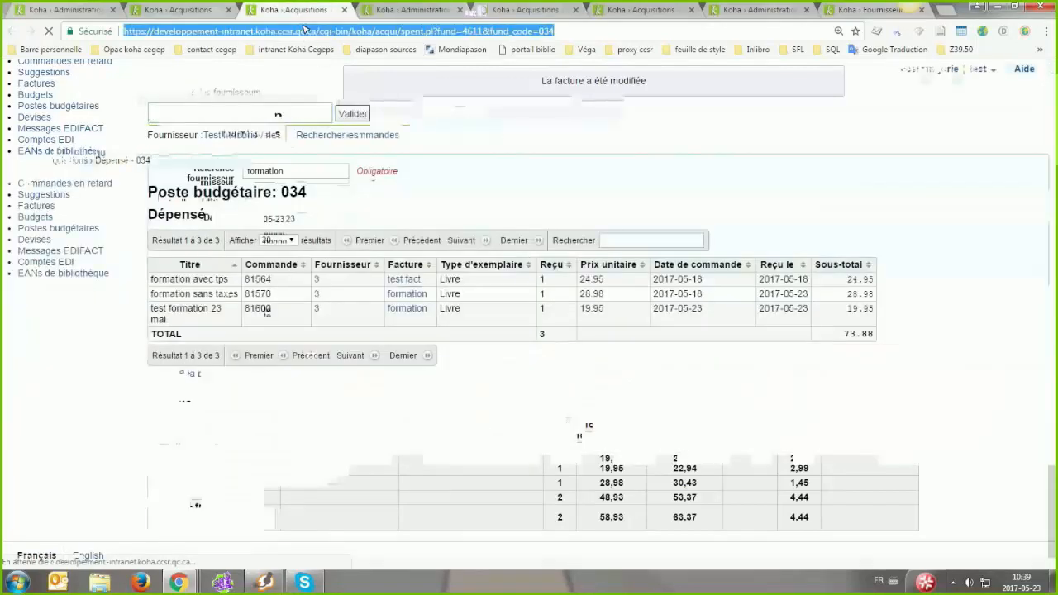
click(417, 10)
click(490, 10)
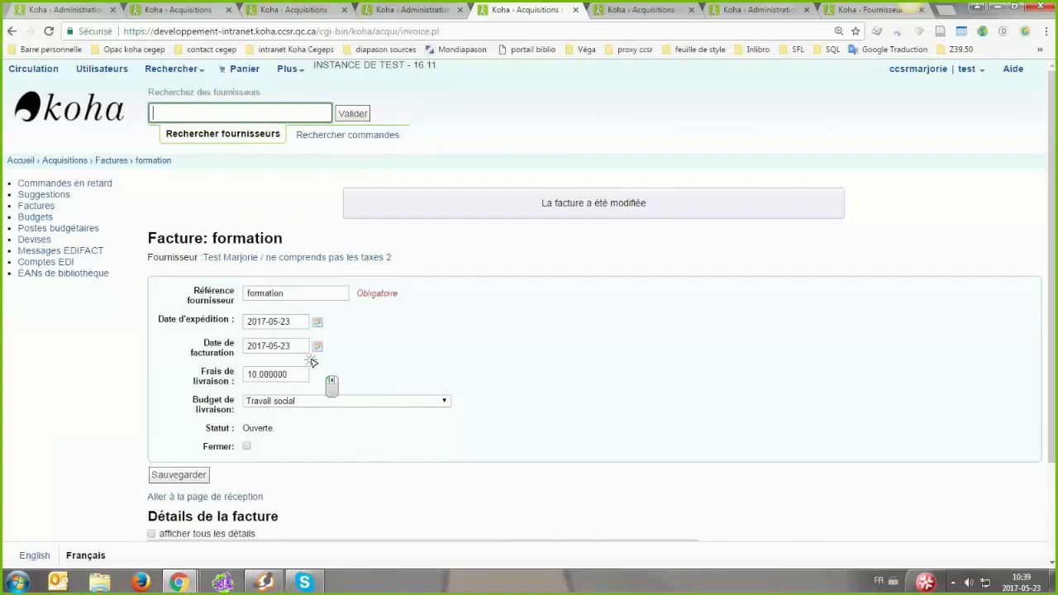
click(180, 476)
scroll(472, 370, down, 3)
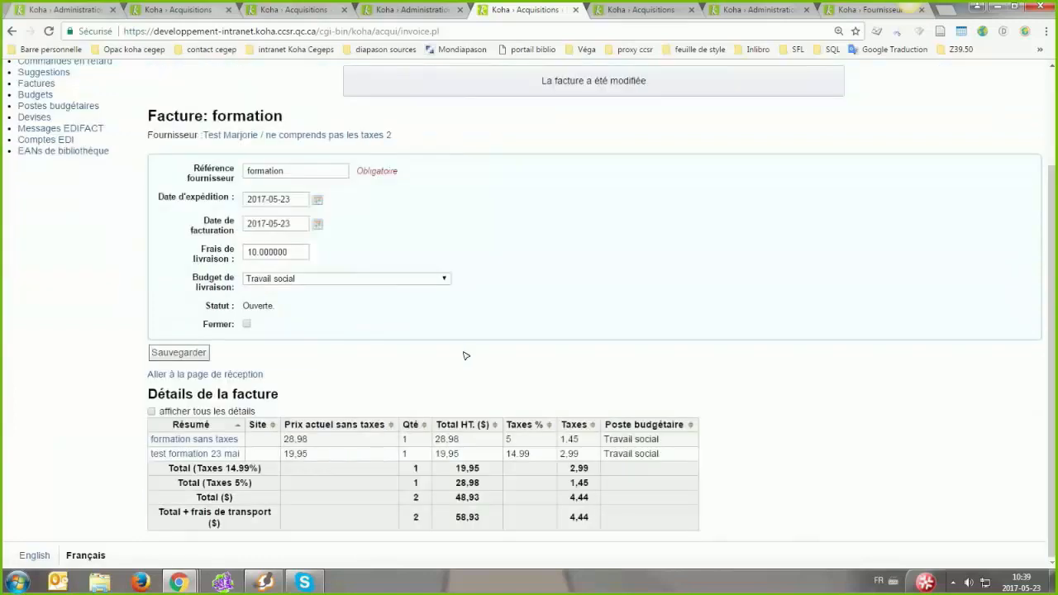
key(ctrl+3)
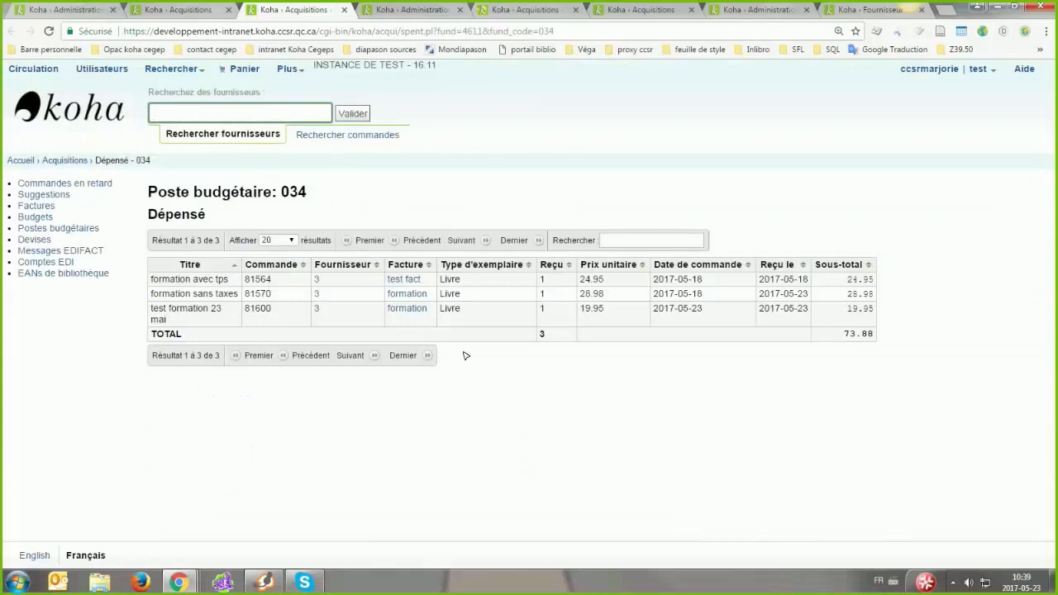
key(F5)
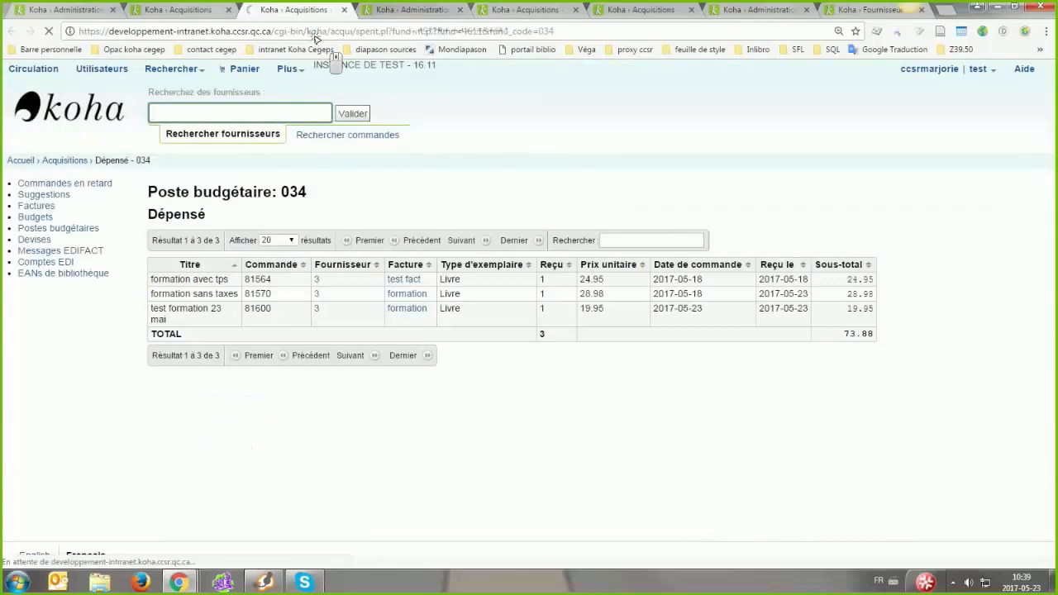
- Reselect Travail social as the invoice's Budget de livraison, save the invoice, and reload the Dépensé list of poste budgétaire 034
click(458, 9)
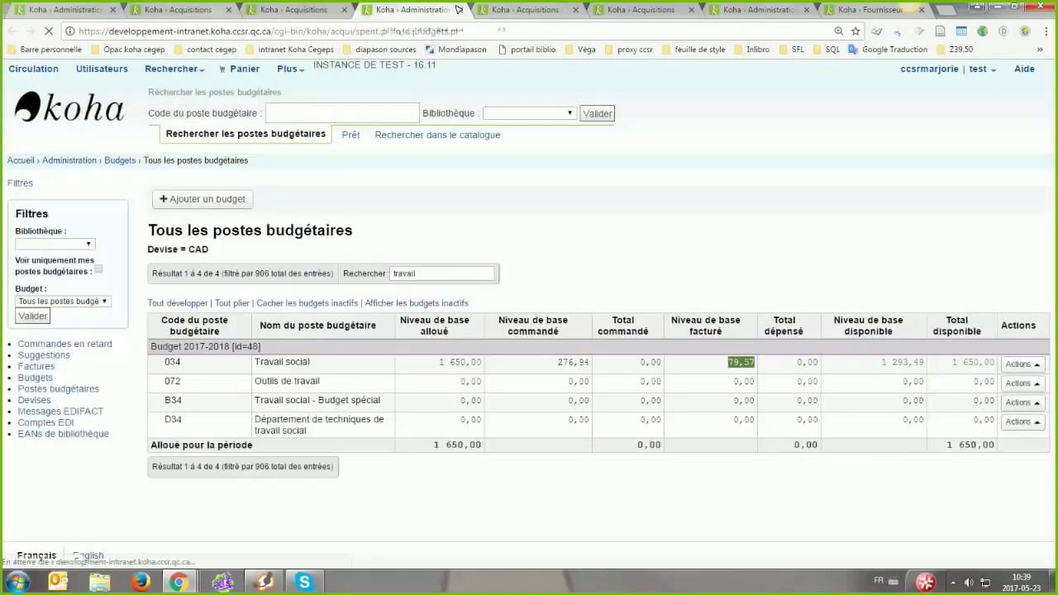
click(488, 10)
click(372, 279)
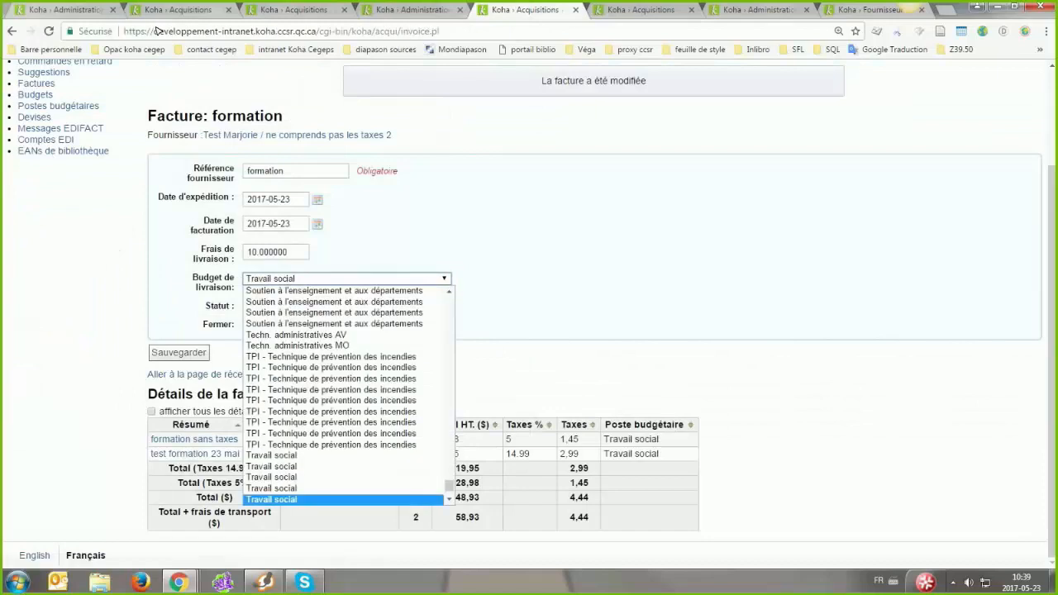
click(296, 10)
click(413, 10)
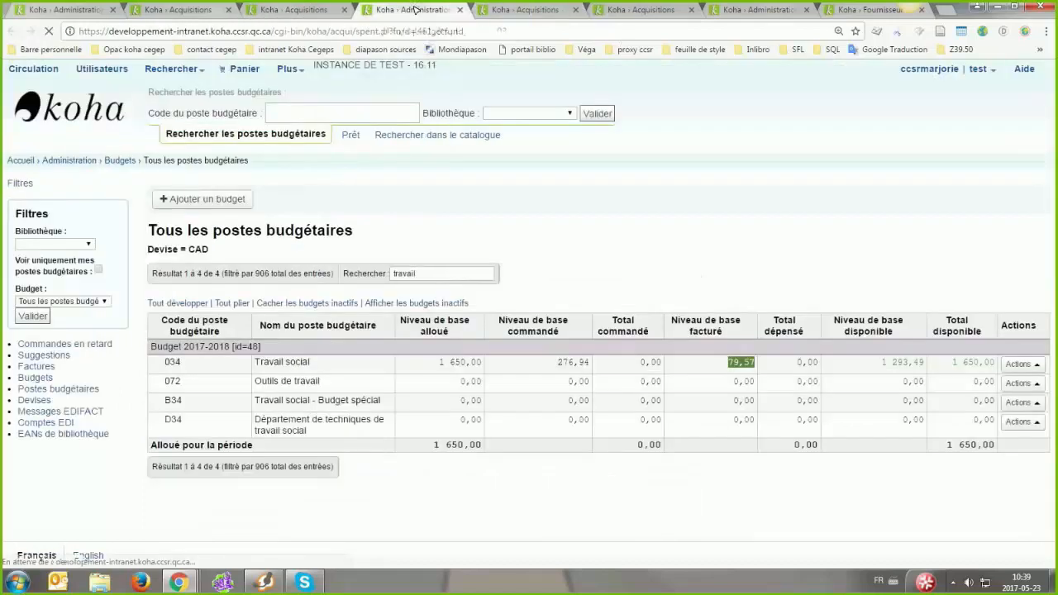
click(529, 10)
click(314, 278)
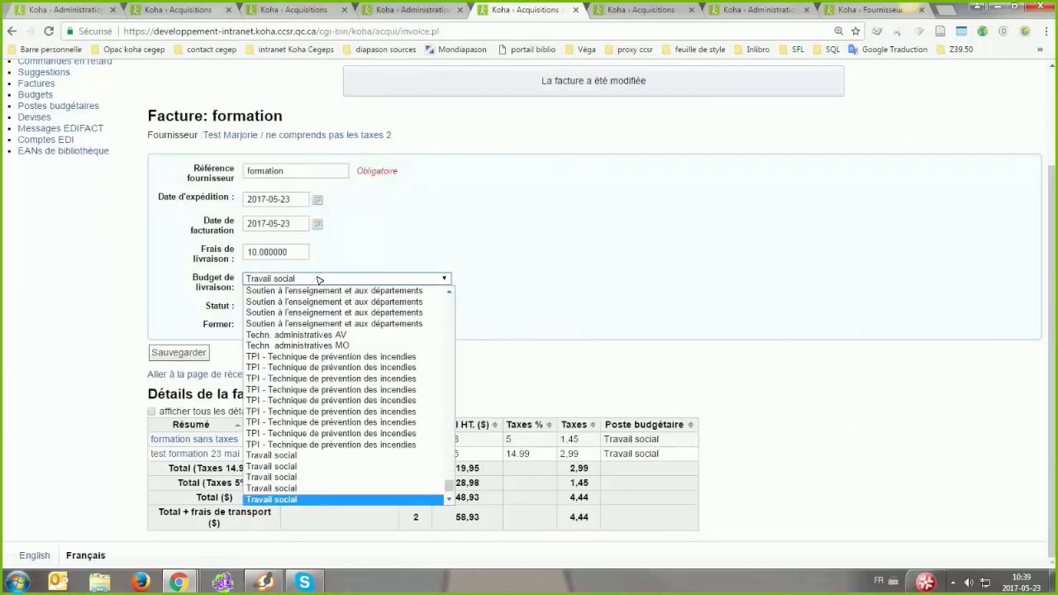
scroll(319, 408, down, 4)
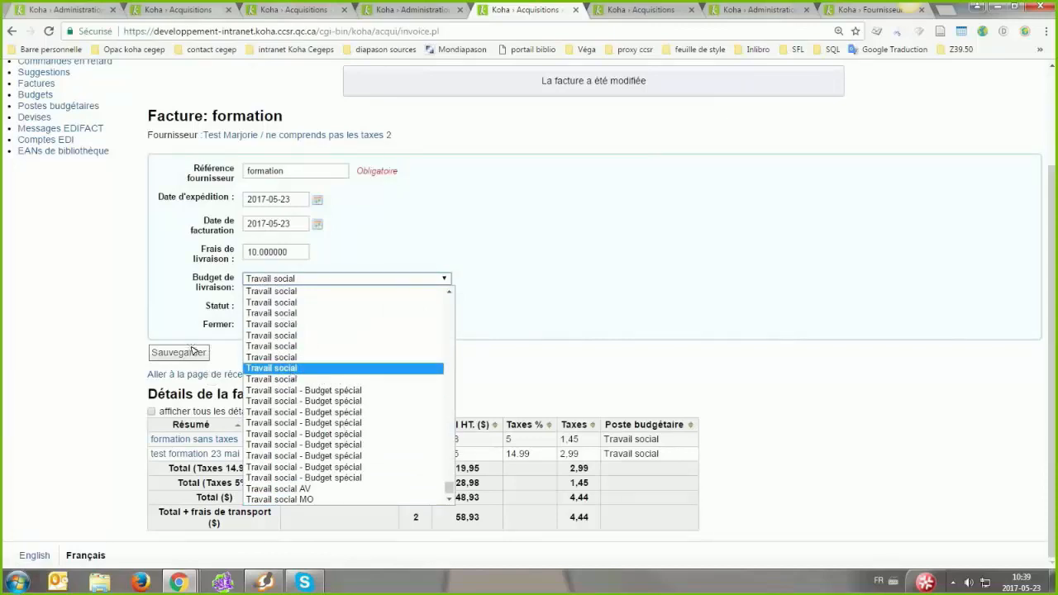
scroll(192, 350, up, 4)
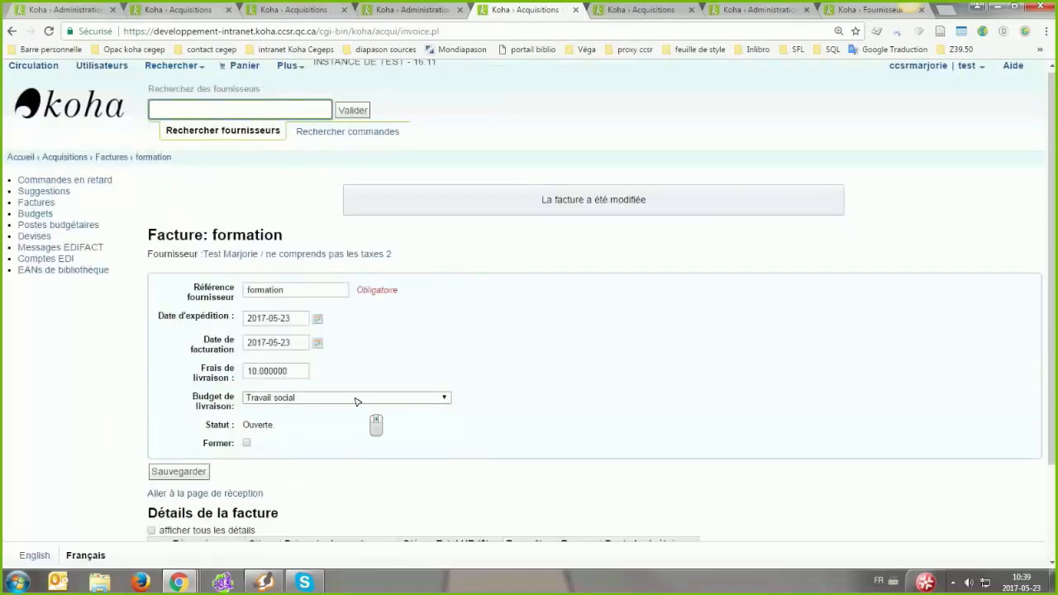
scroll(357, 403, down, 3)
click(293, 10)
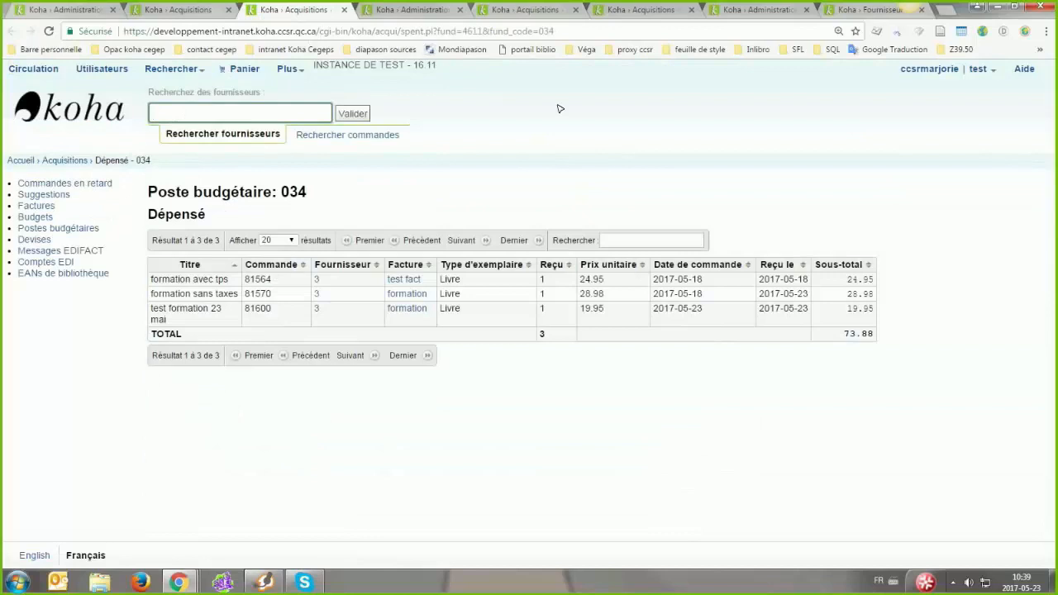
key(F5)
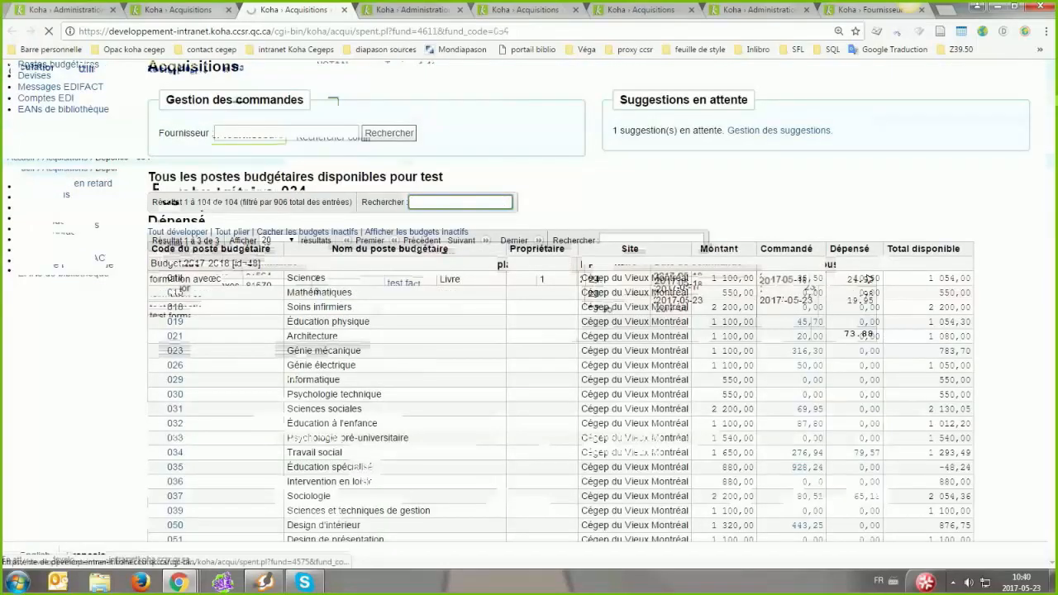
- Open the Dépensé details of Sciences (014) and Sociologie (037) from the unfiltered list of postes budgétaires
click(866, 277)
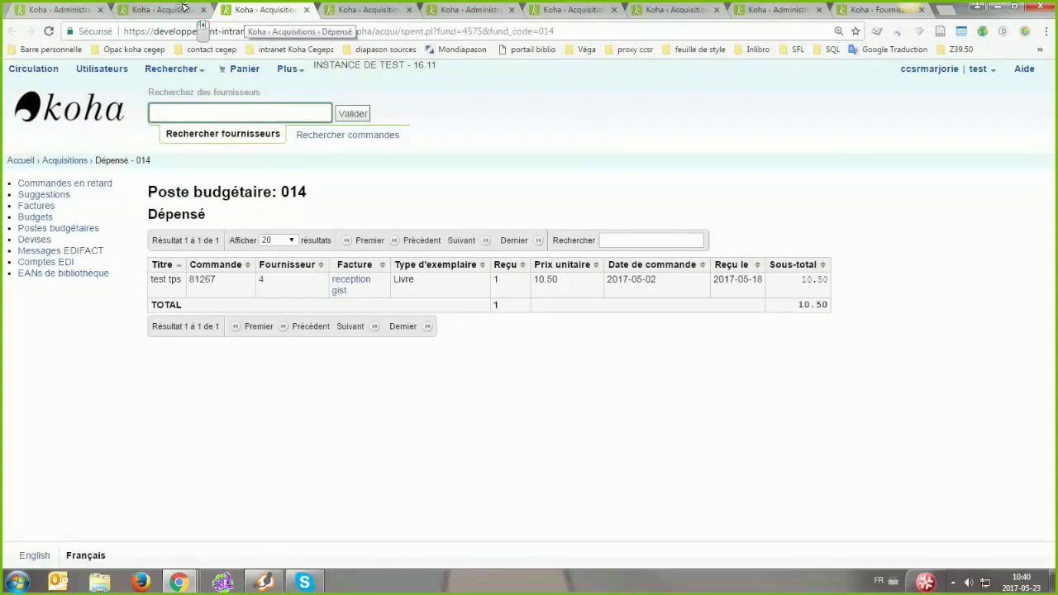
click(184, 8)
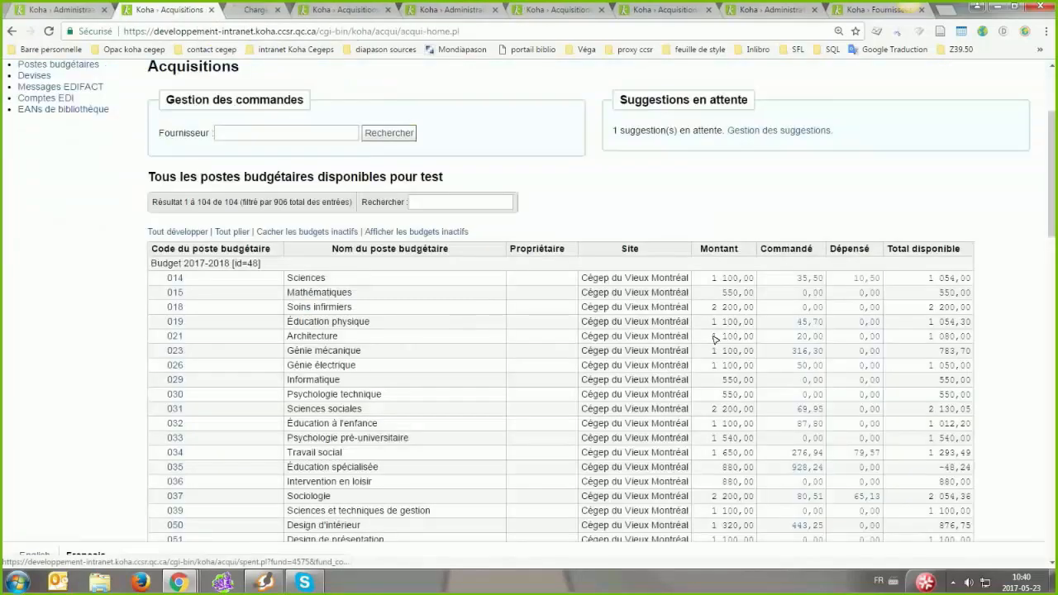
scroll(791, 335, down, 3)
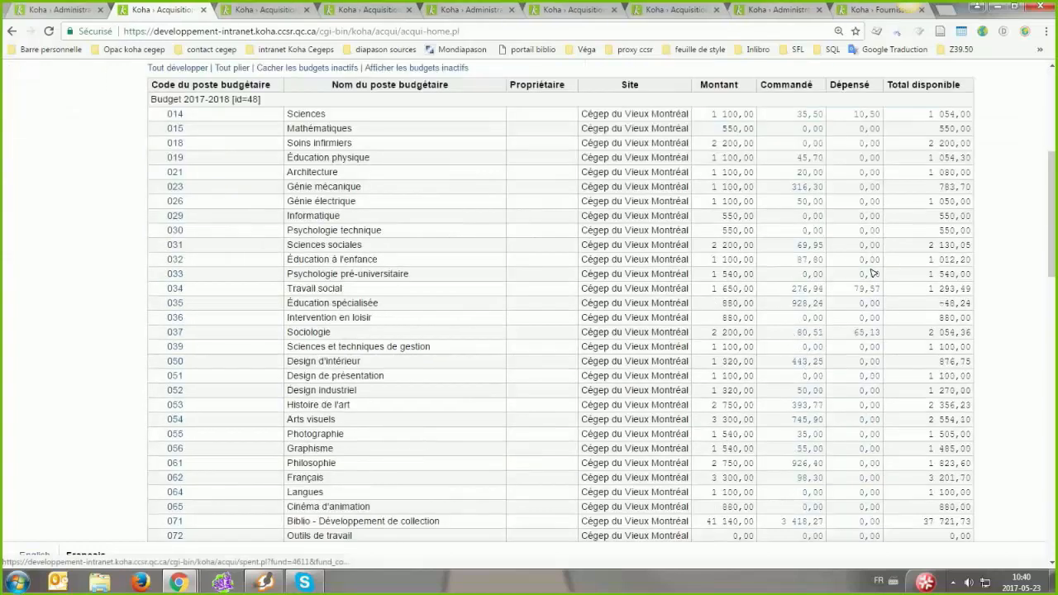
middle_click(865, 332)
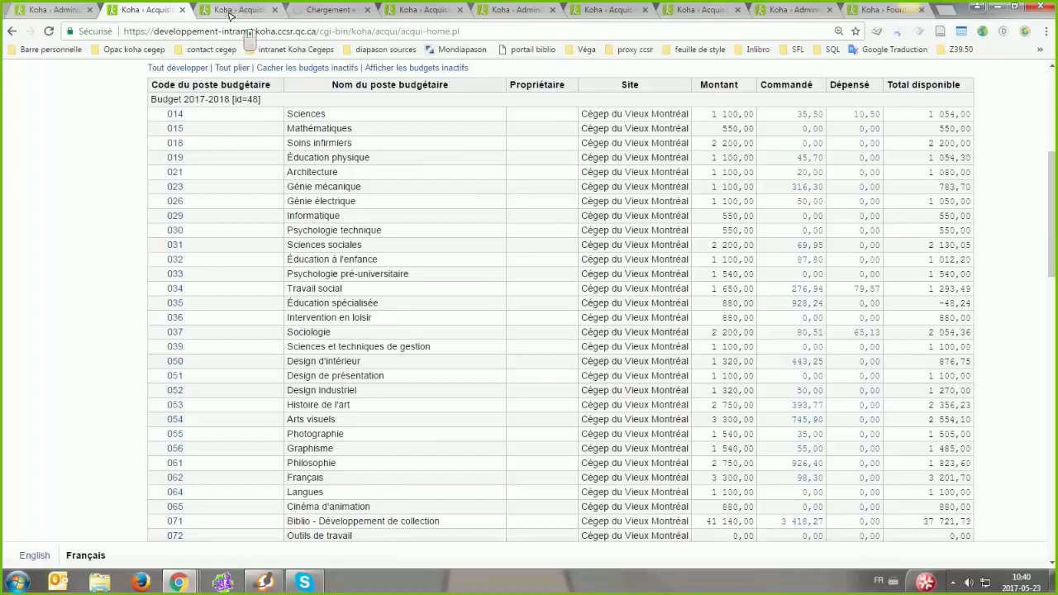
- Examine the Commandé and Dépensé amounts of all postes budgétaires, and compare the Dépensé lists of 037 and 034
scroll(750, 415, down, 8)
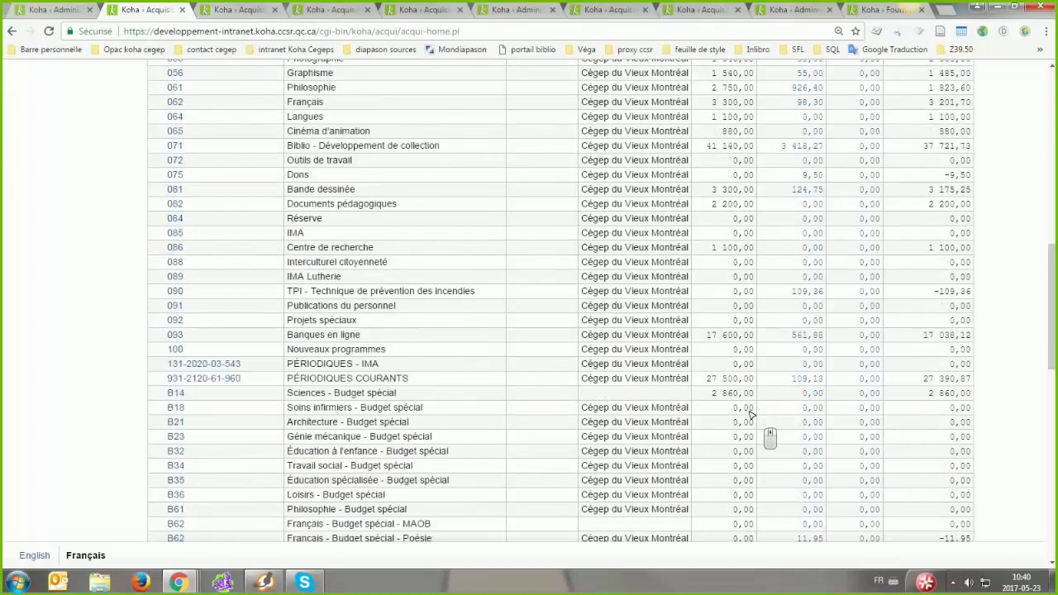
scroll(750, 414, down, 6)
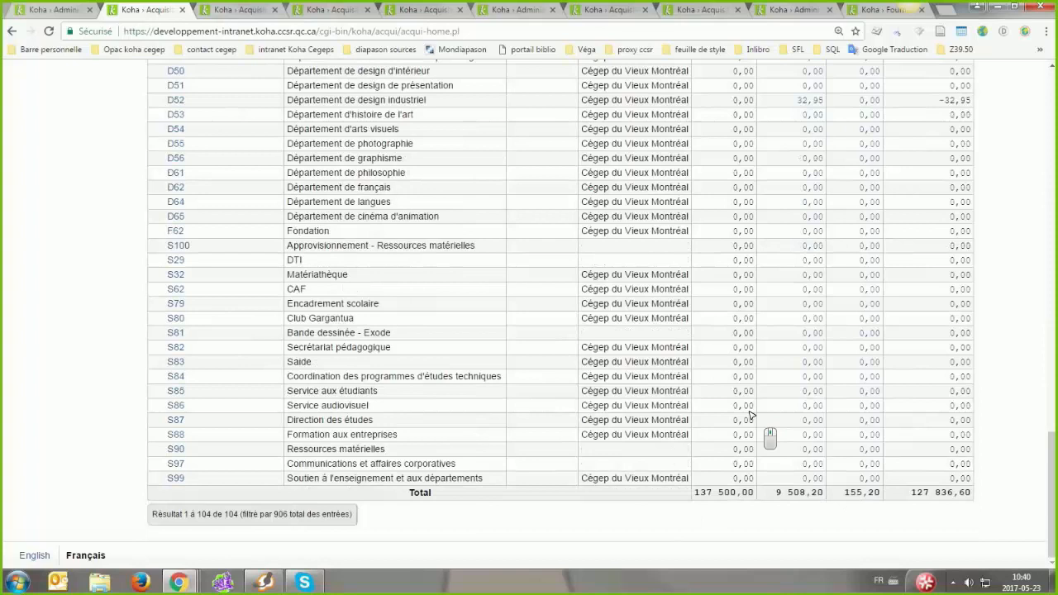
scroll(750, 415, up, 15)
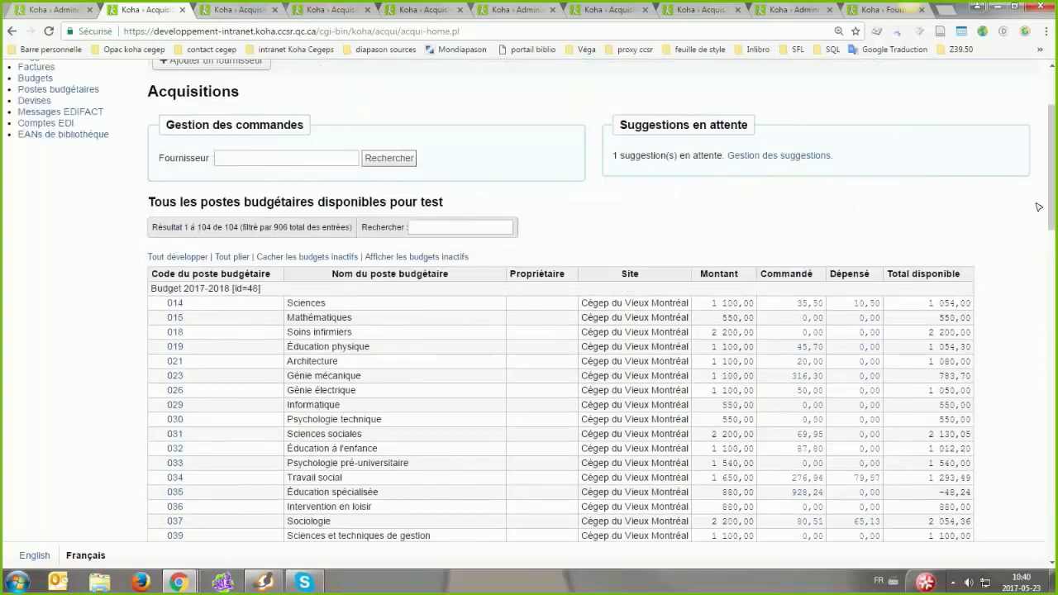
scroll(1038, 206, up, 2)
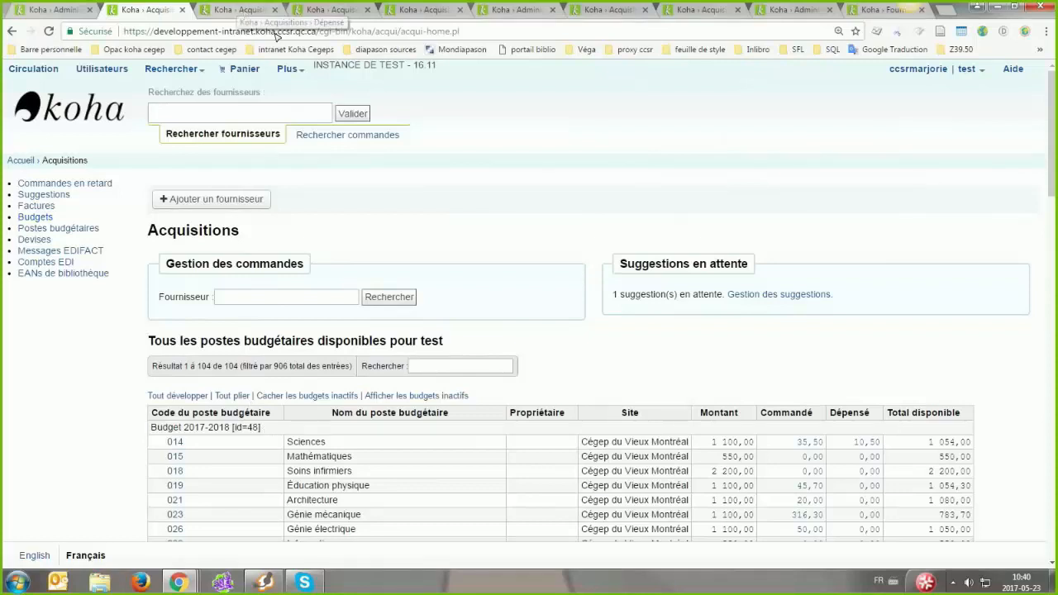
scroll(704, 422, down, 2)
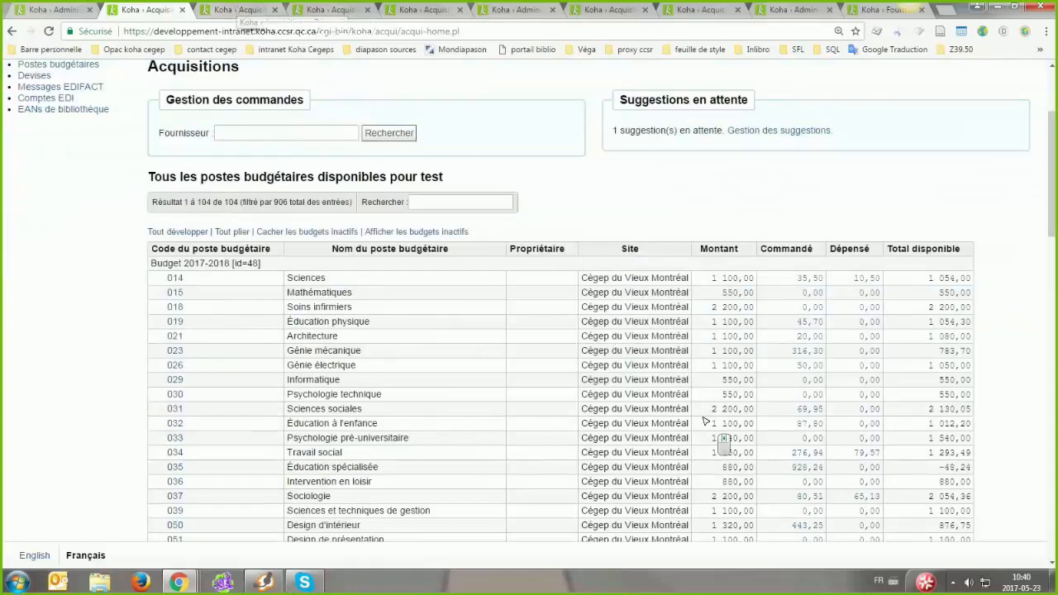
click(805, 279)
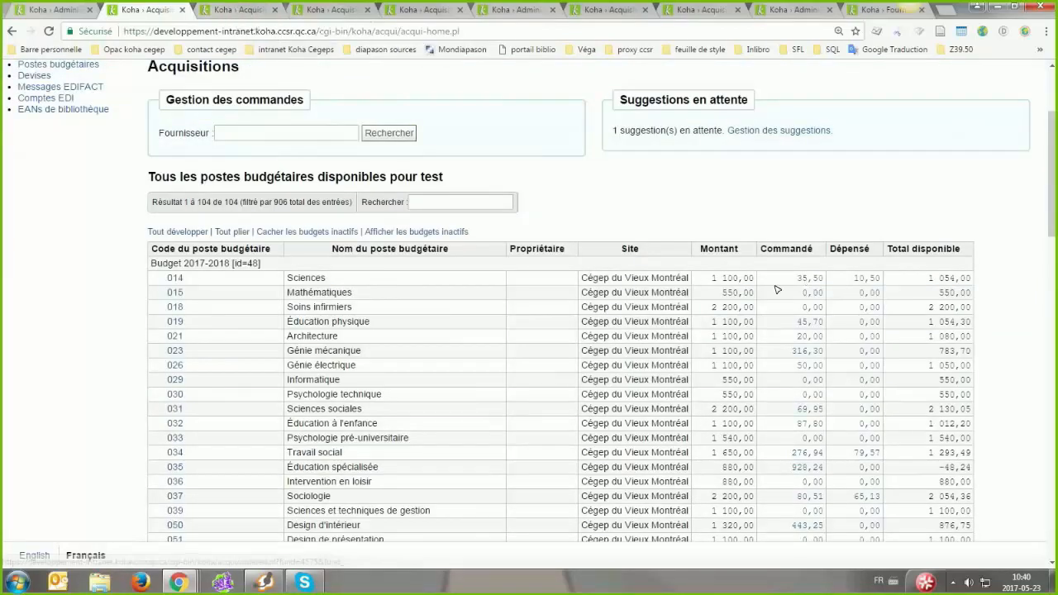
click(333, 9)
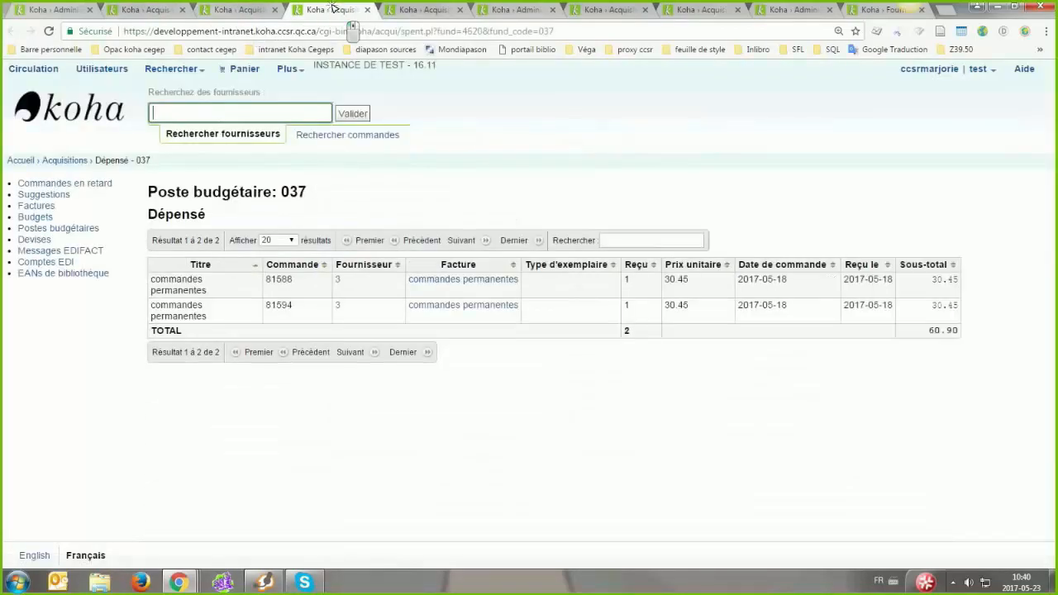
click(425, 9)
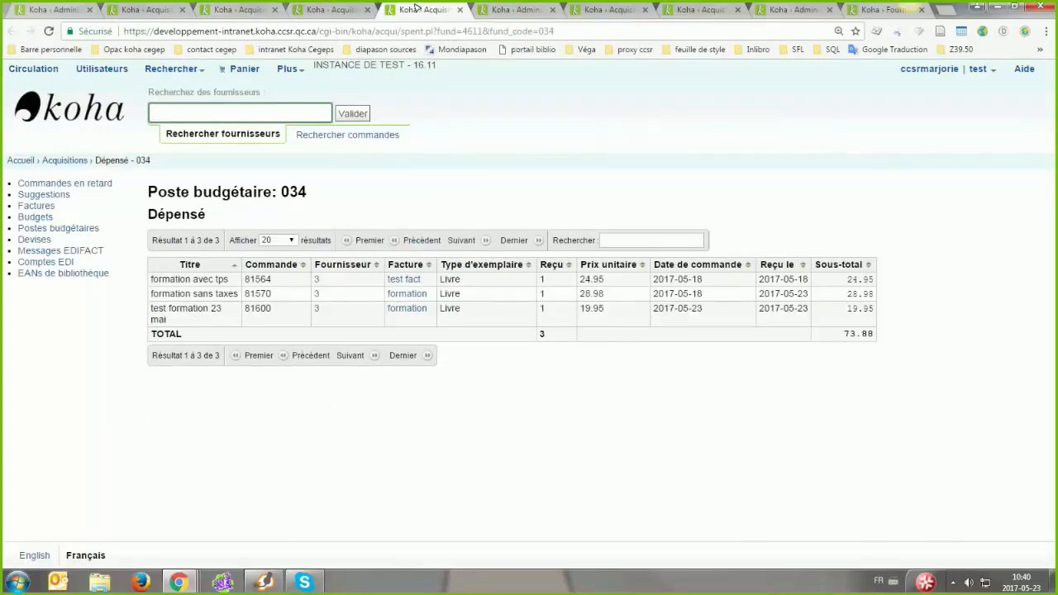
- Choose the first listed Travail social entry as the "formation" invoice's Budget de livraison, save the invoice, and refresh poste budgétaire 034's Dépensé list
click(598, 8)
click(276, 277)
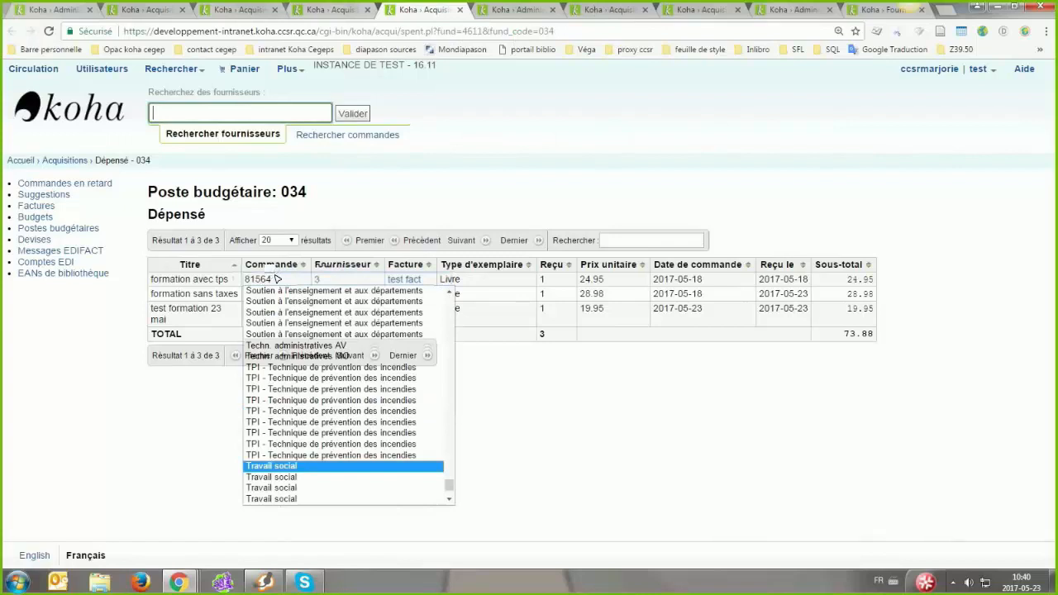
click(294, 467)
click(183, 348)
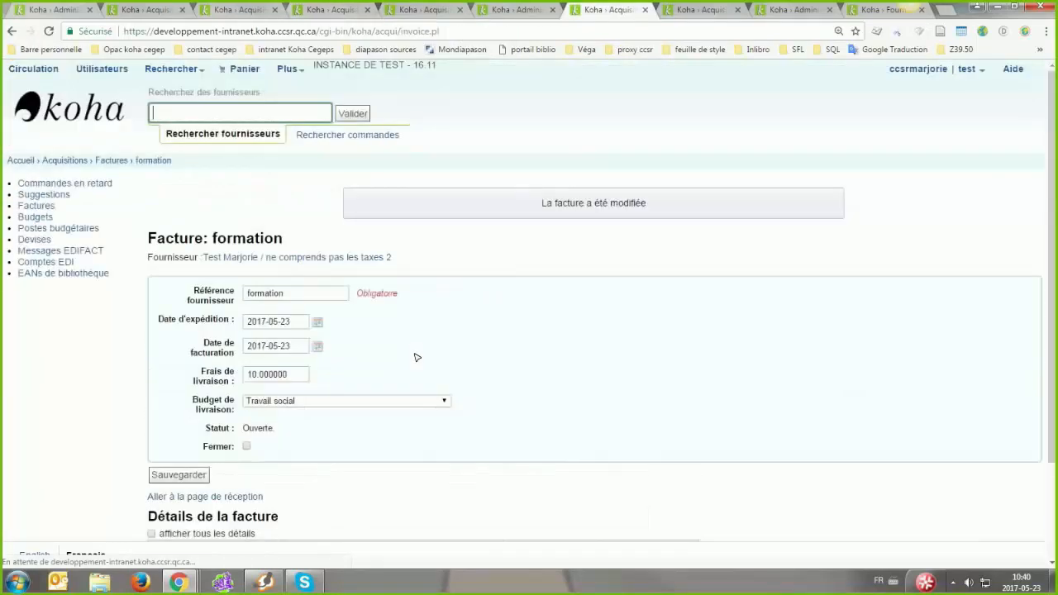
click(429, 12)
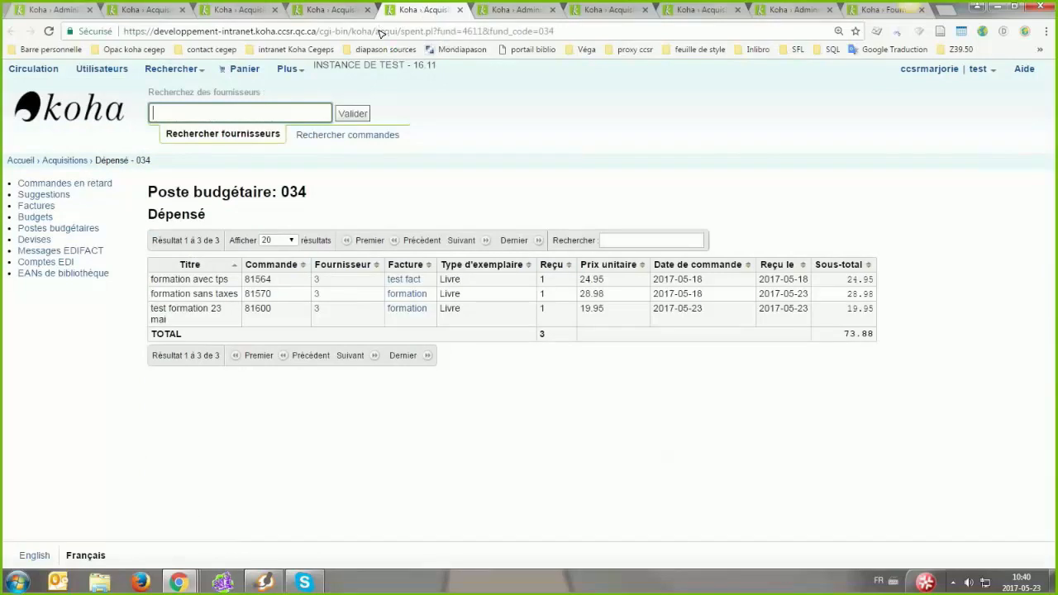
key(F5)
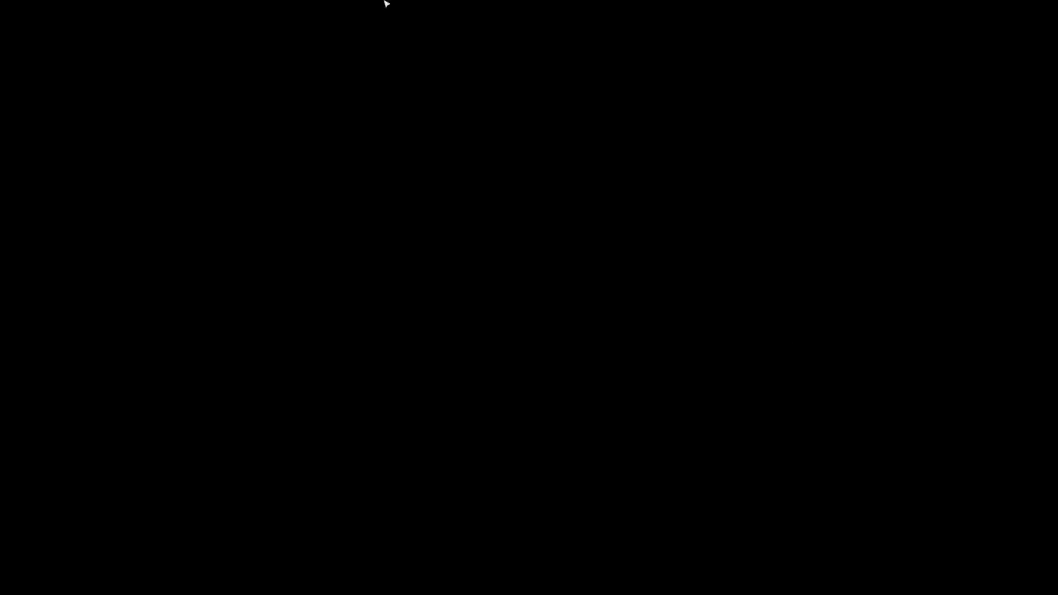
- Compare the Dépensé list of poste budgétaire 037 with the refreshed list of 034, including the transport costs and totals
click(319, 10)
click(507, 4)
click(601, 7)
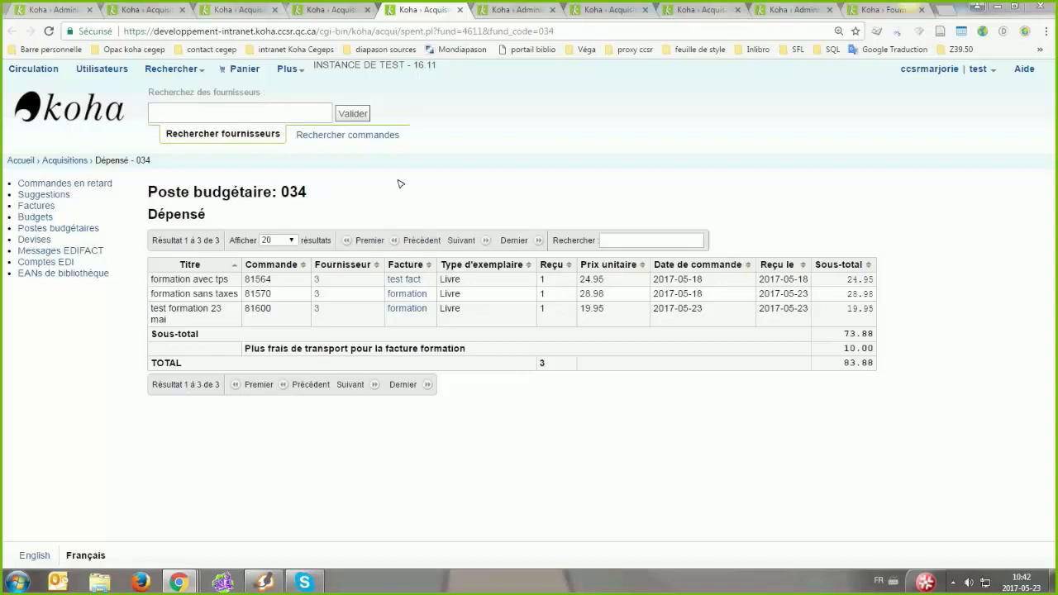
click(340, 10)
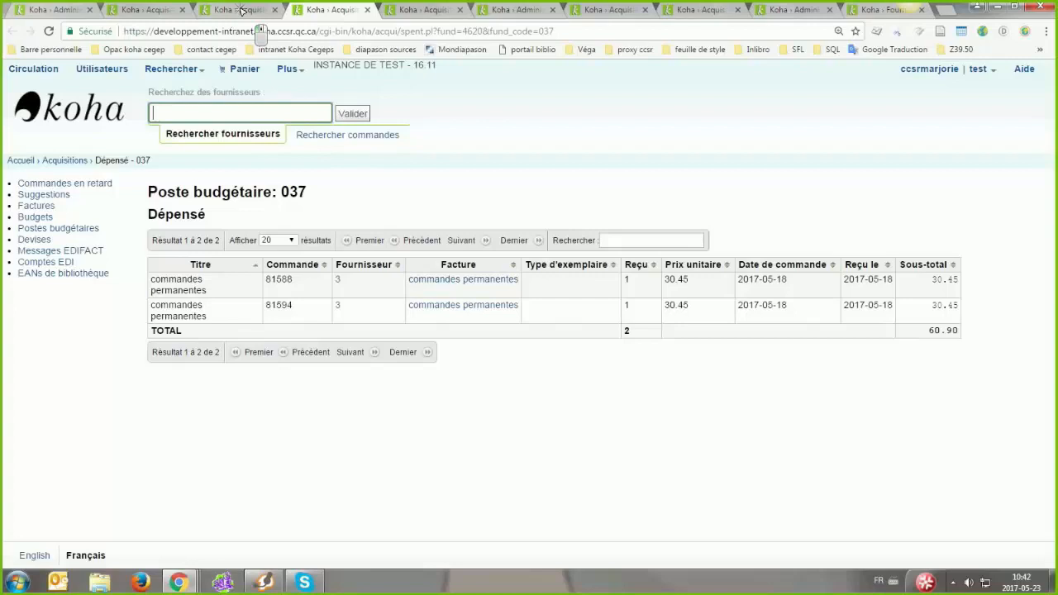
click(421, 10)
- Return to the "formation" invoice's page and open the list of paniers of its test supplier
click(506, 10)
key(ctrl+Tab)
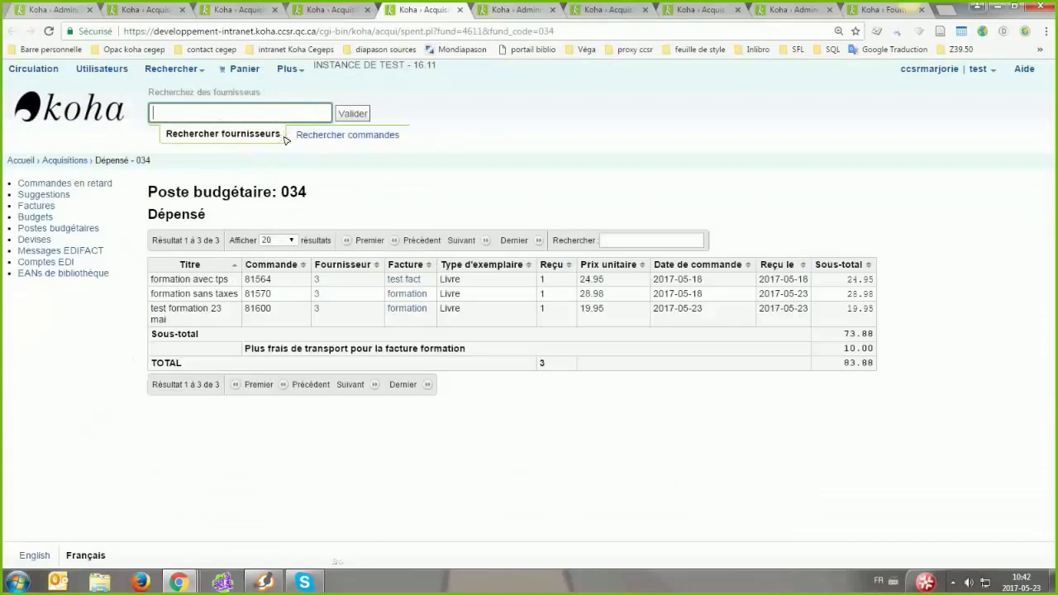
click(41, 204)
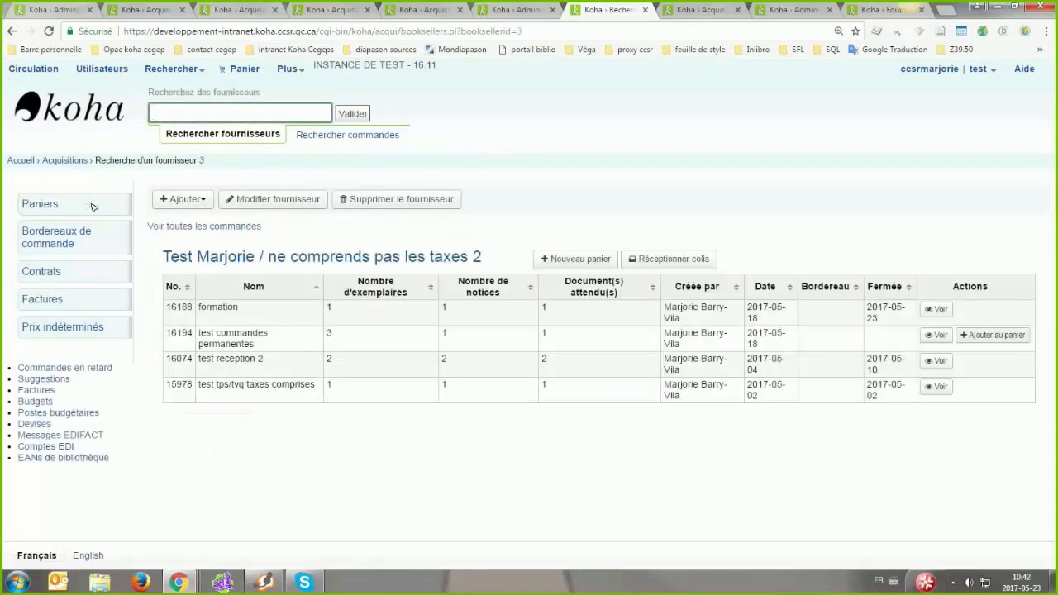
click(331, 257)
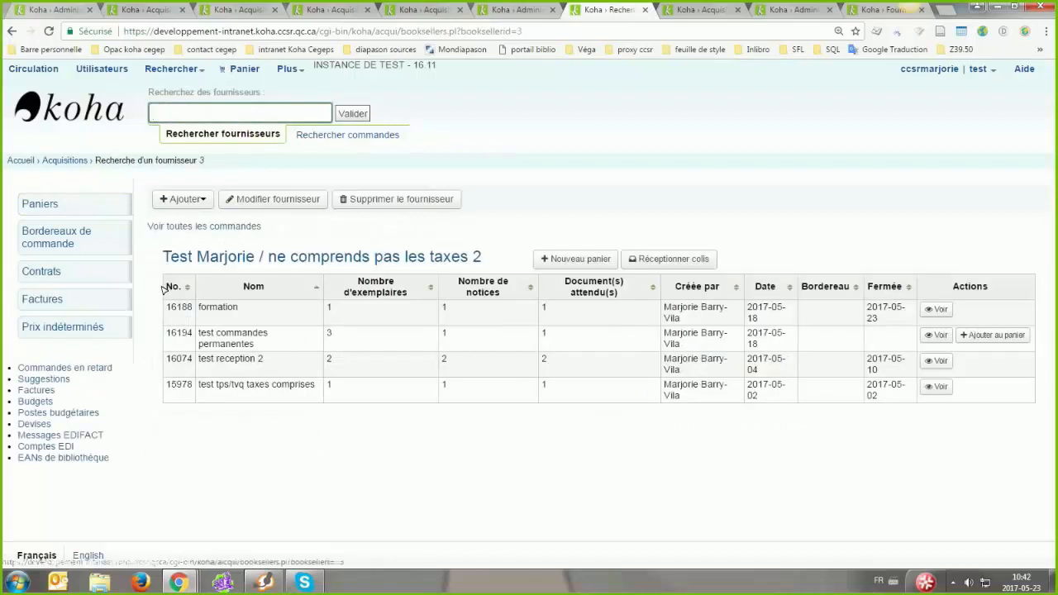
- Add an order to the panier "test commandes permanentes" from an existing notice, searching for "harry potter"
click(989, 337)
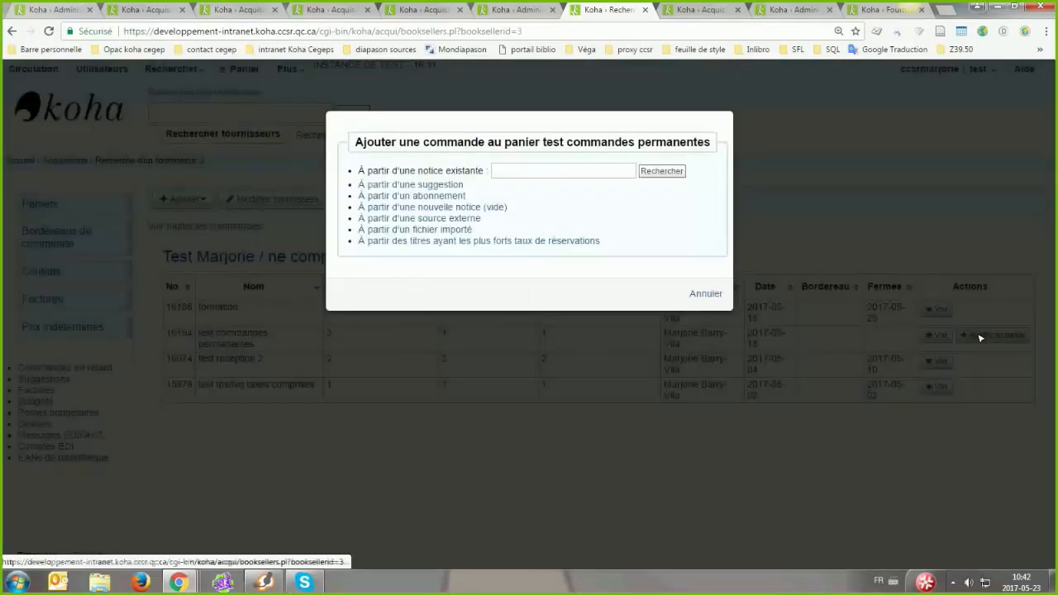
click(514, 170)
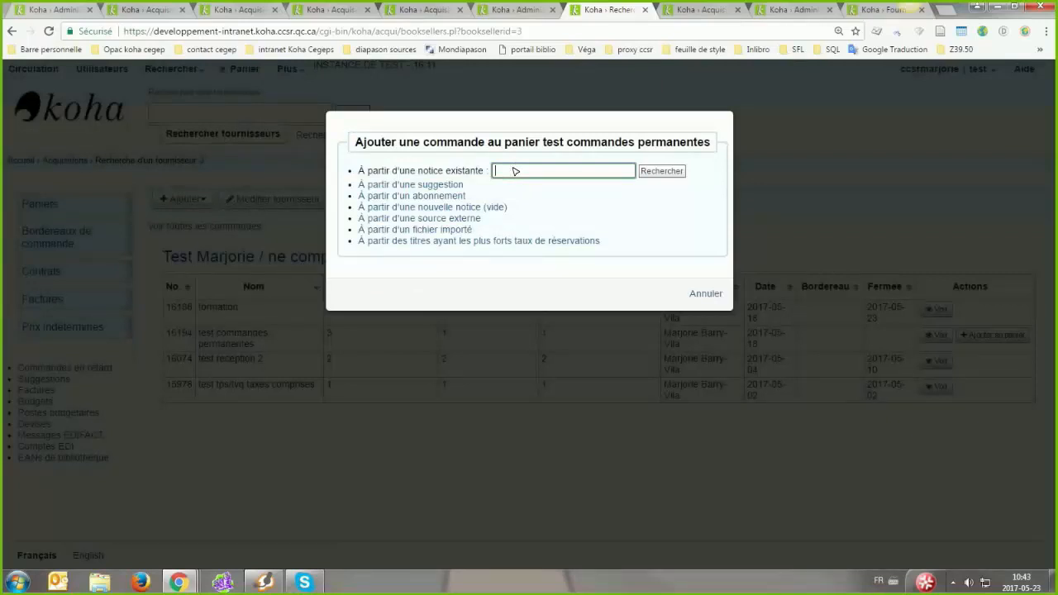
text(harry potter)
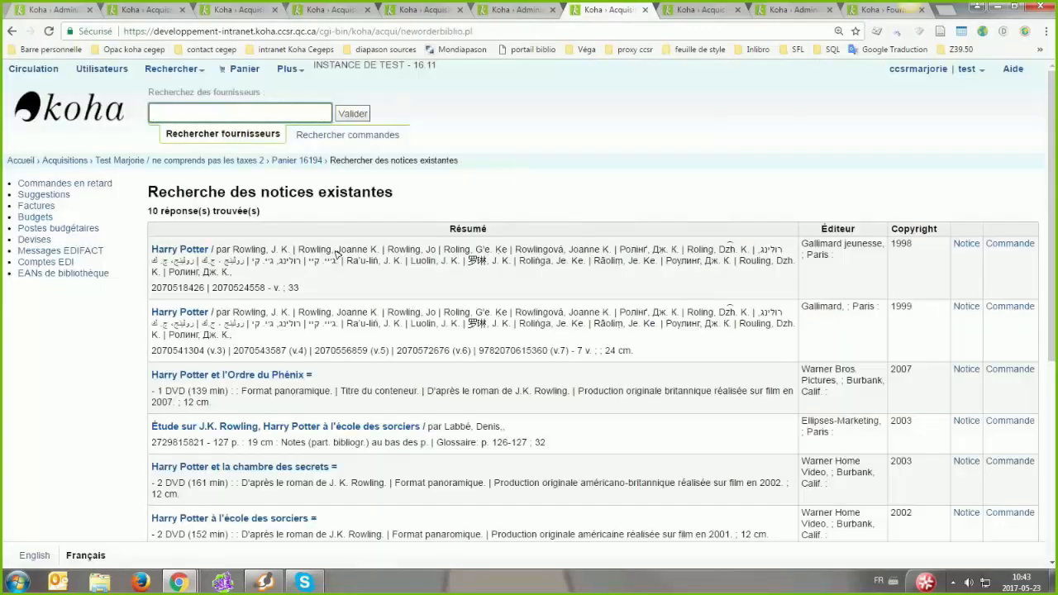
- Preview the MARC notice of "Harry Potter et la chambre des secrets" among the found notices, and close the preview
middle_click(370, 368)
scroll(369, 367, down, 2)
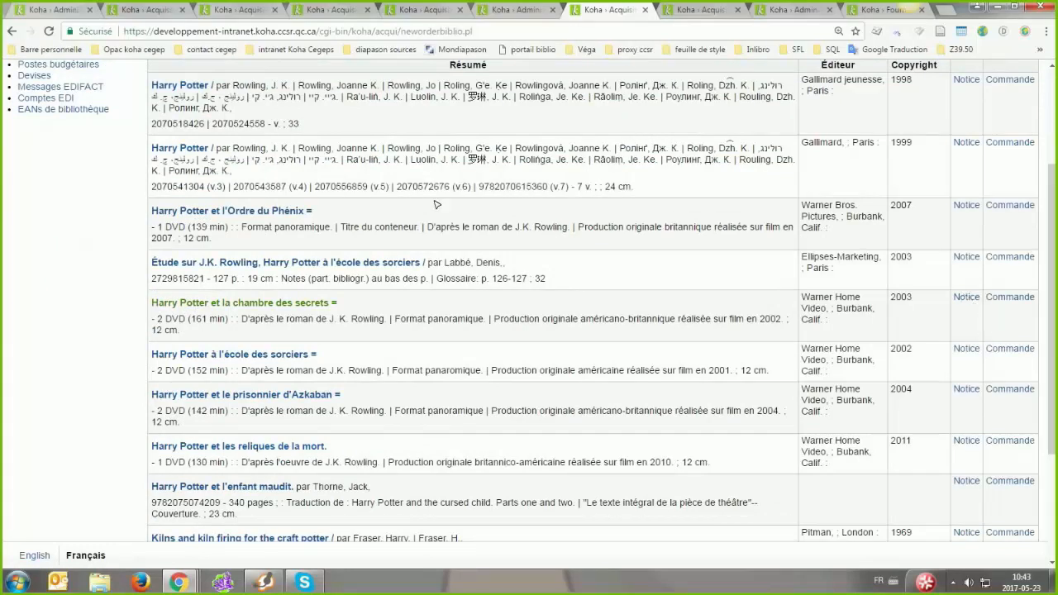
click(295, 304)
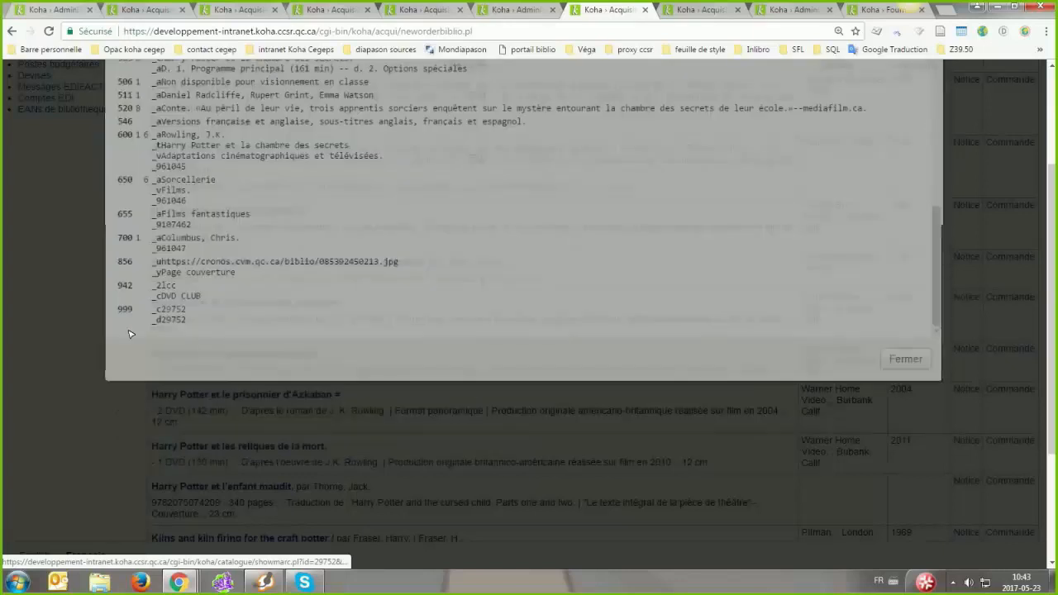
click(928, 128)
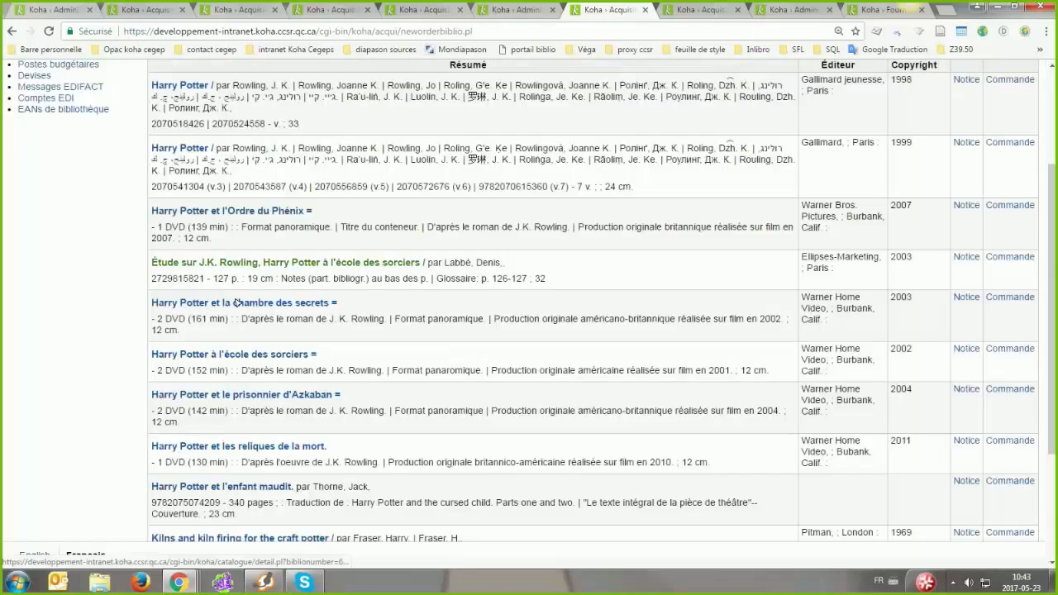
middle_click(395, 352)
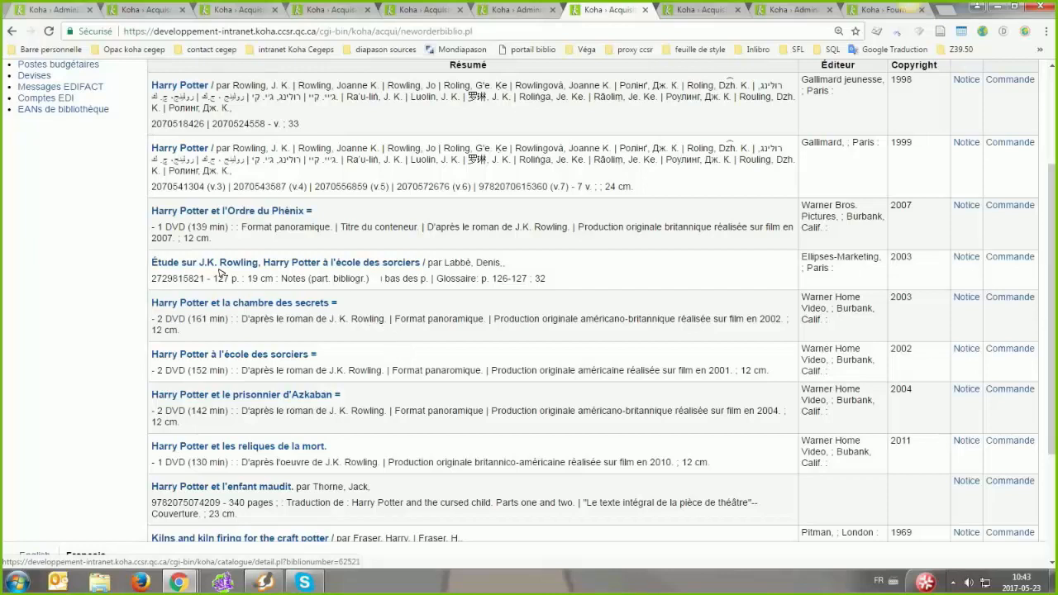
- View the catalogue record of the film "Harry Potter à l'école des sorciers" and return to the existing-record search results
drag(220, 269, 628, 9)
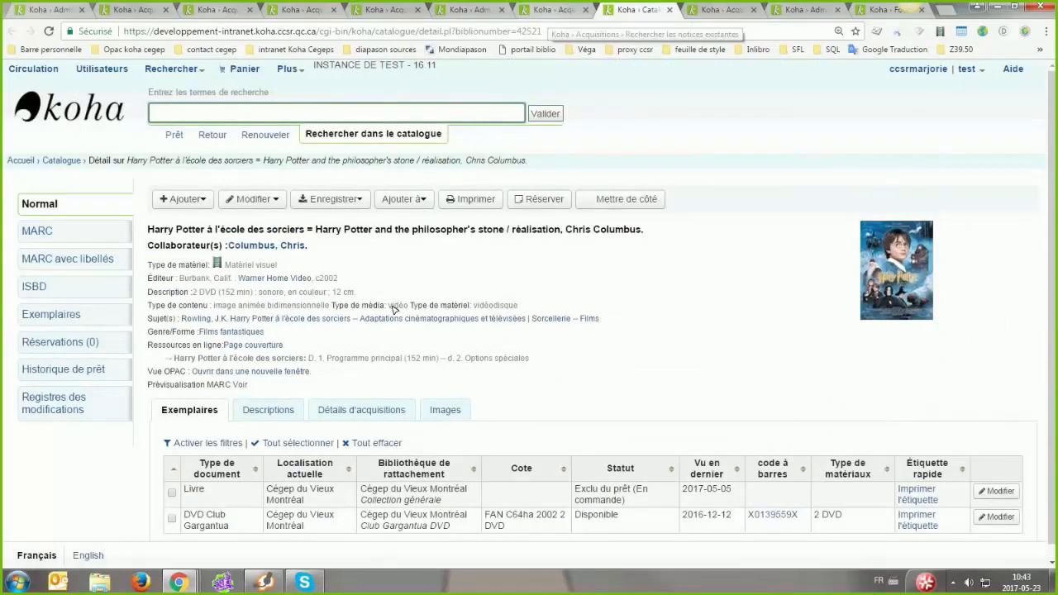
key(ctrl+shift+Tab)
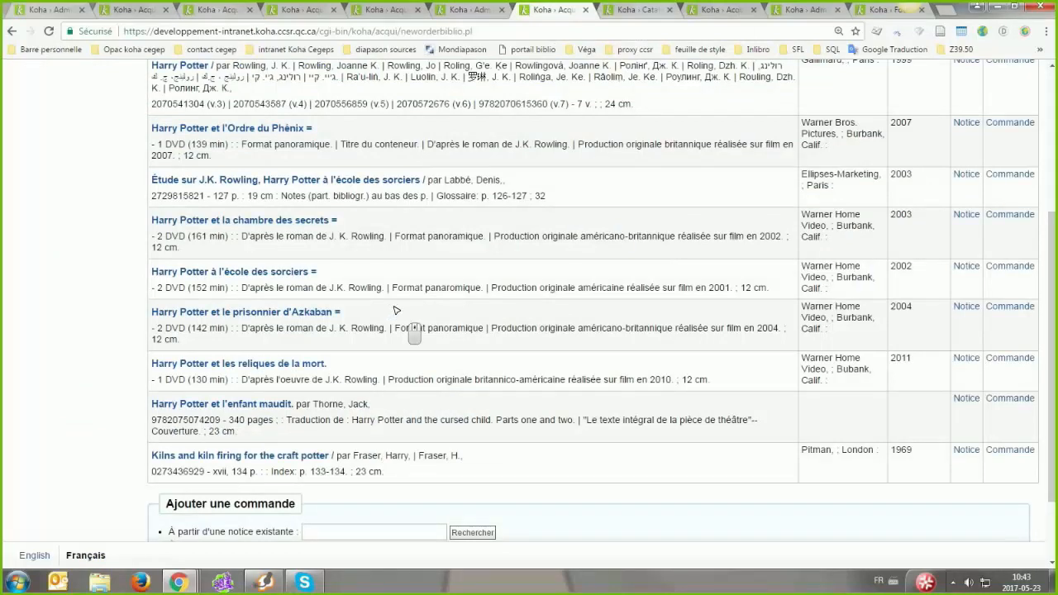
- Start a new order in the basket from the existing record "Harry Potter et l'enfant maudit"
scroll(413, 330, up, 2)
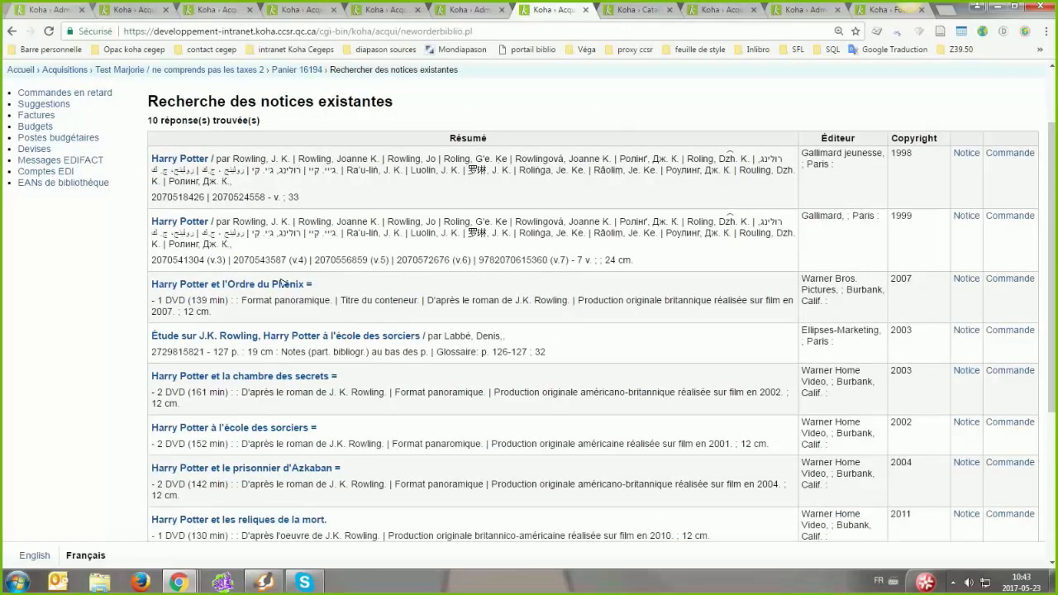
scroll(566, 321, up, 1)
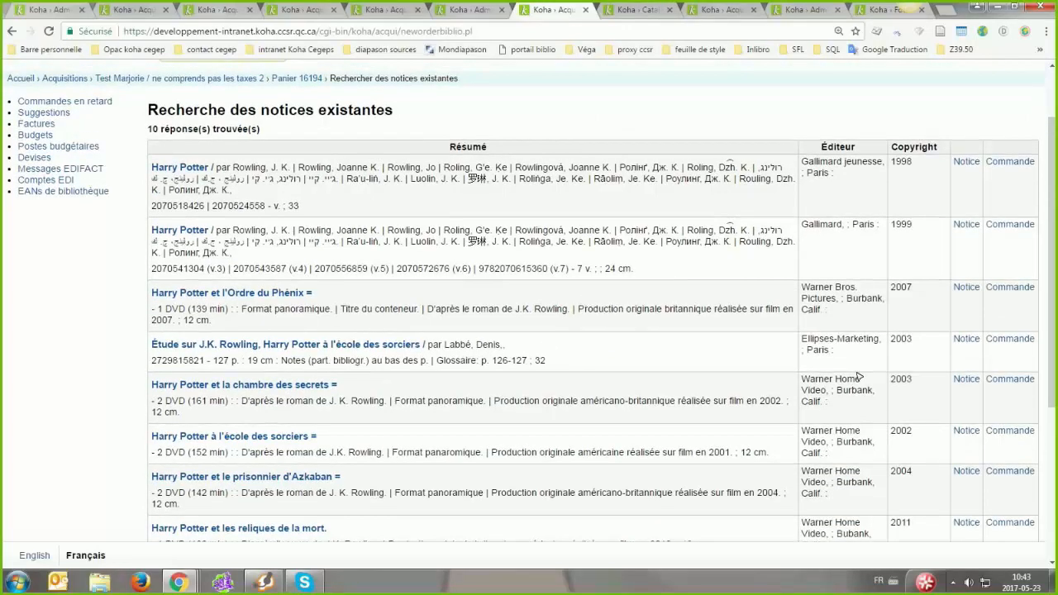
scroll(491, 294, up, 1)
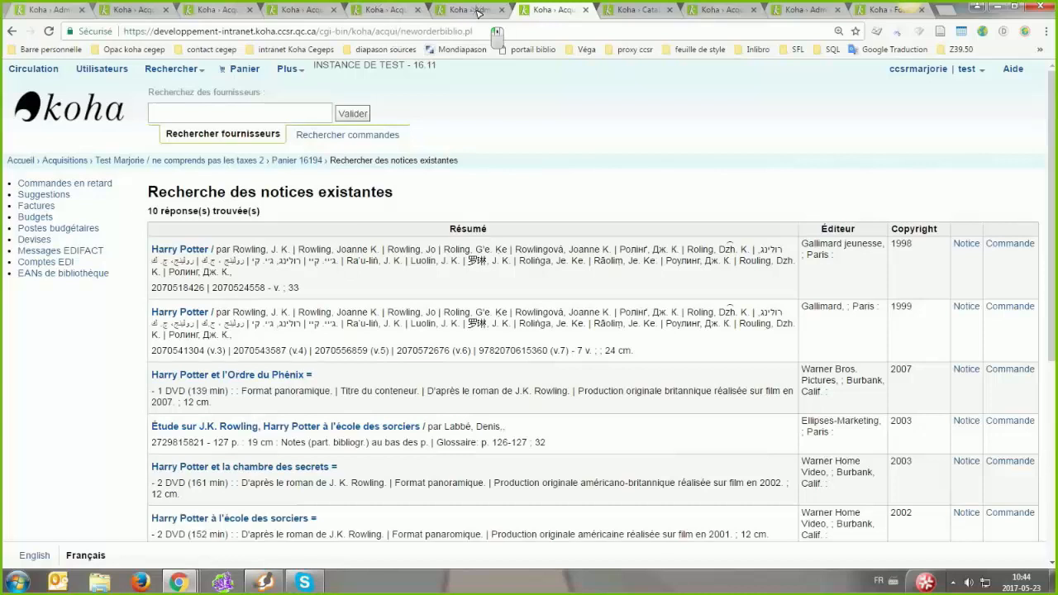
scroll(980, 382, down, 4)
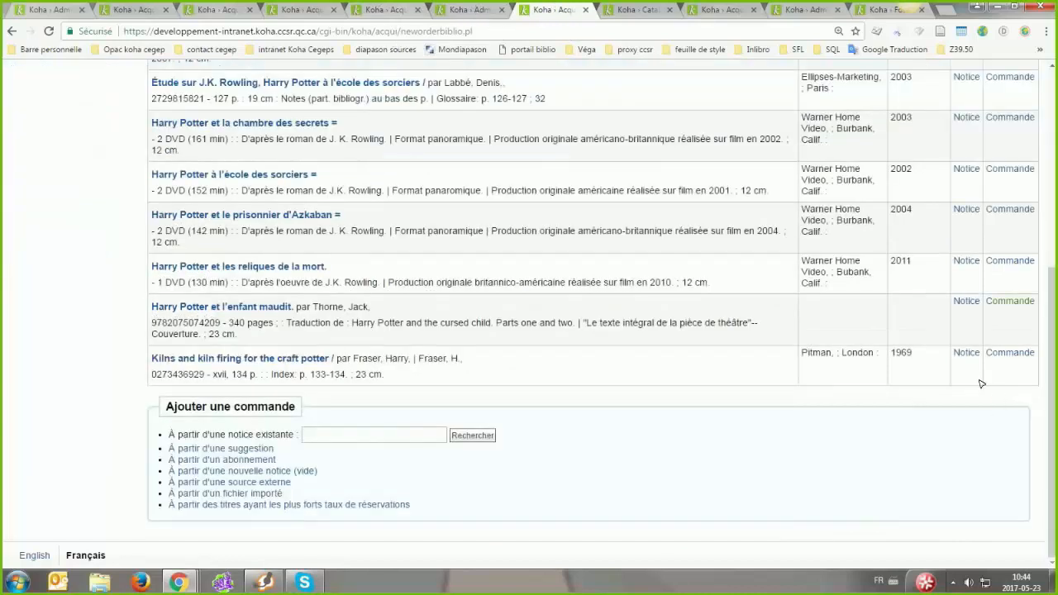
click(1013, 301)
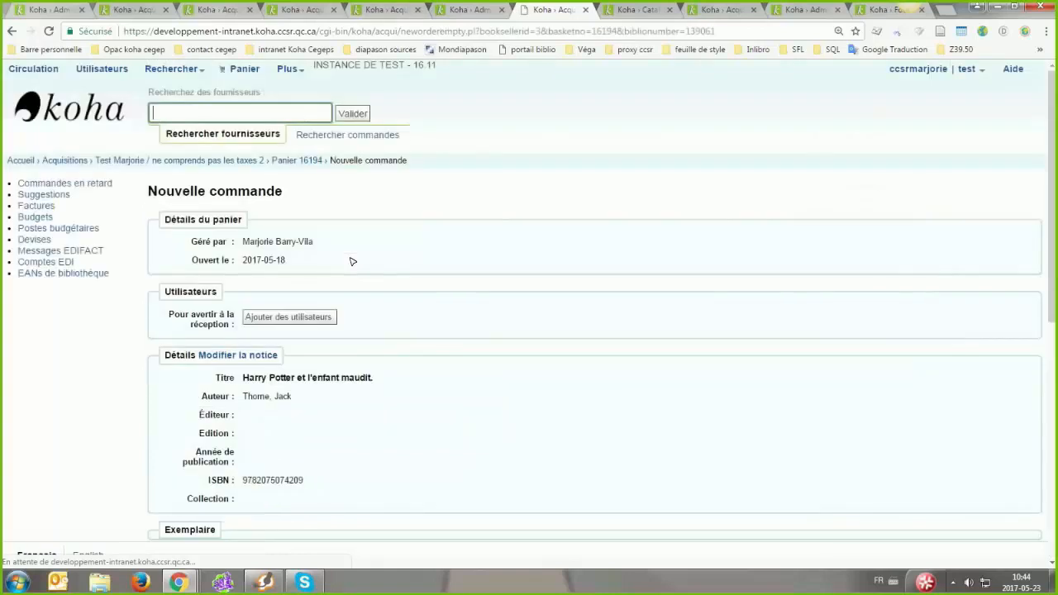
- In the order's Exemplaire section, choose to add several copies and set the number of copies to 7
scroll(153, 372, down, 3)
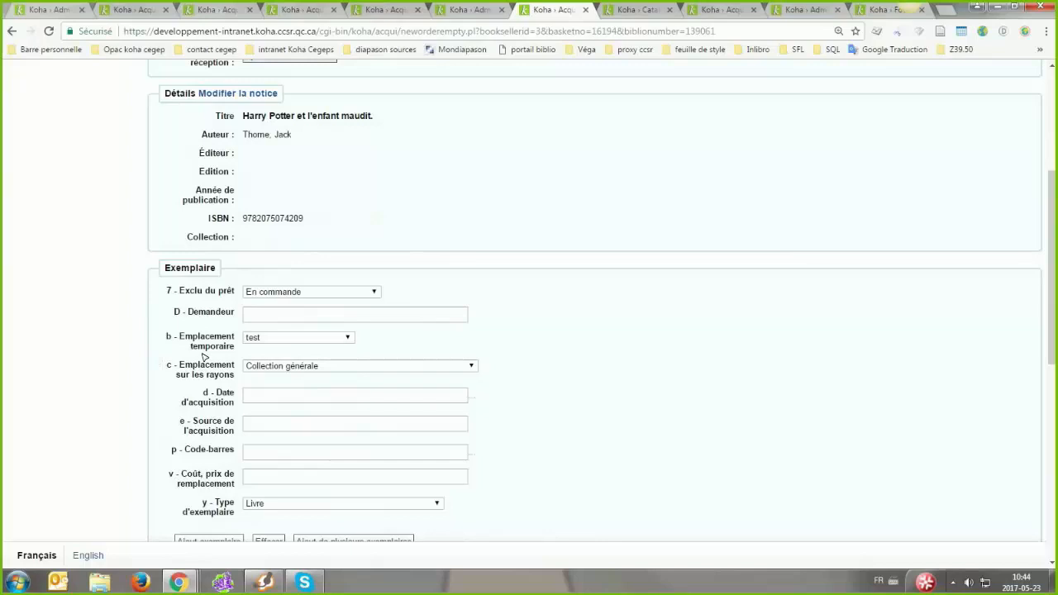
key(F5)
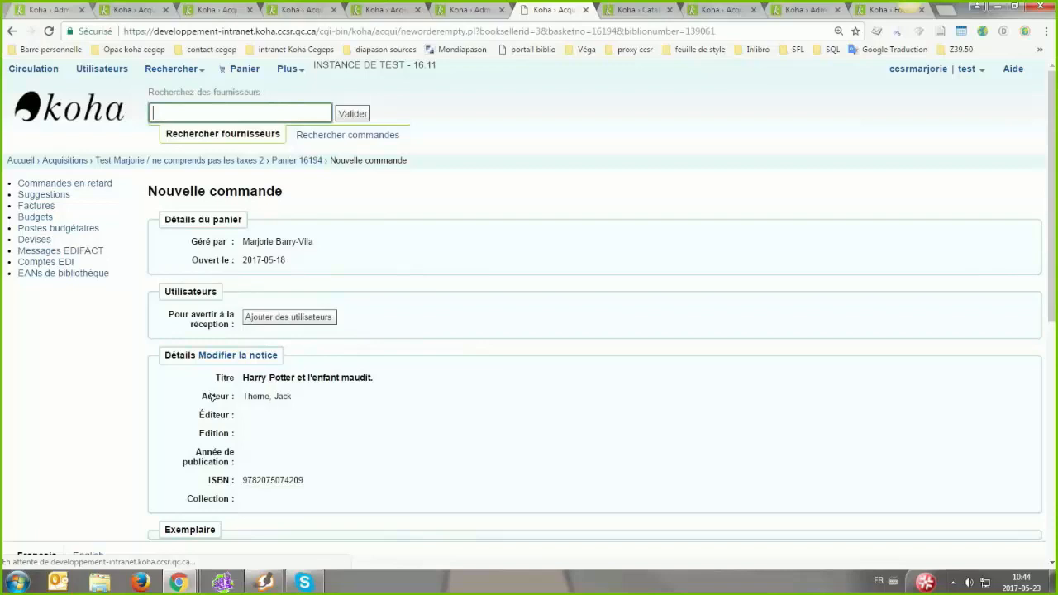
scroll(212, 397, down, 5)
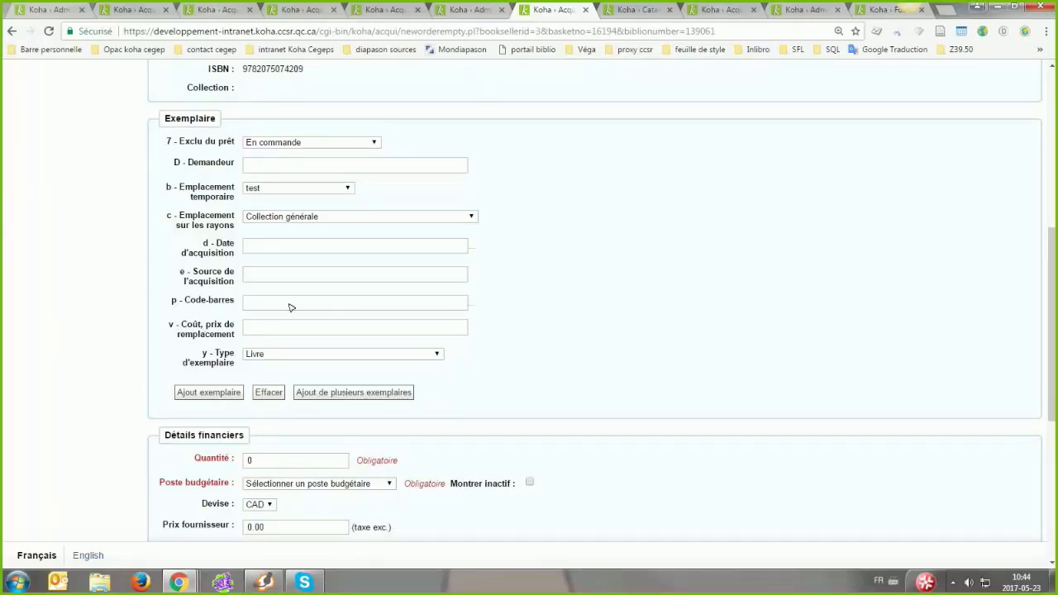
click(322, 399)
text(1)
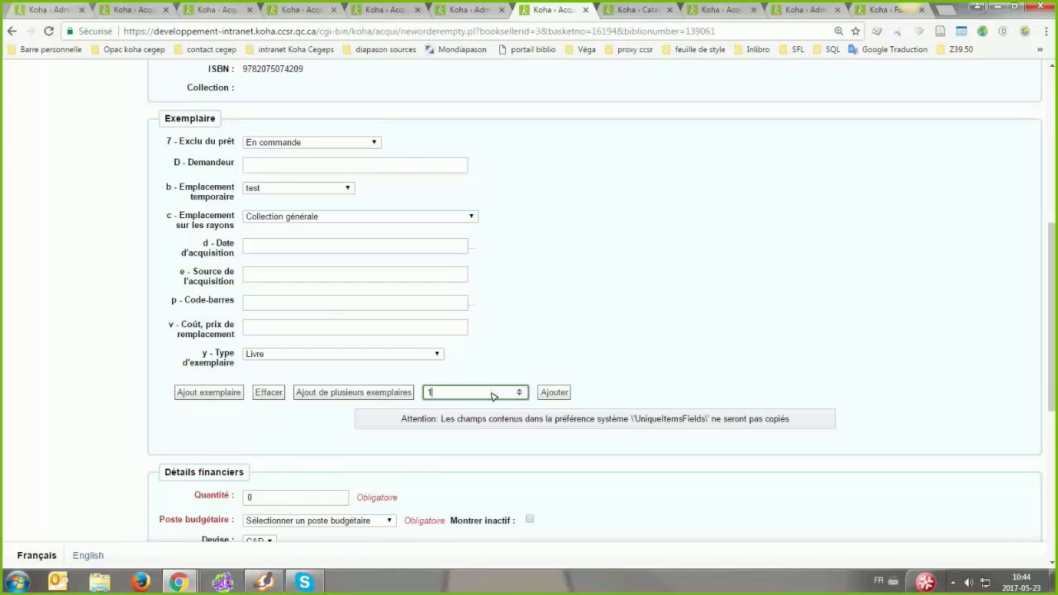
key(Return)
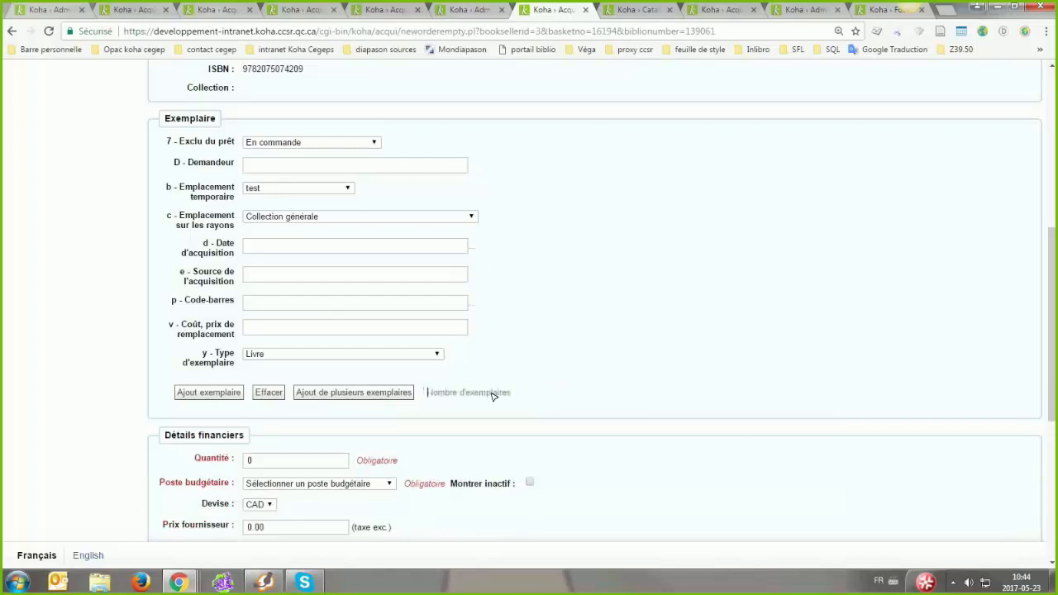
text(7)
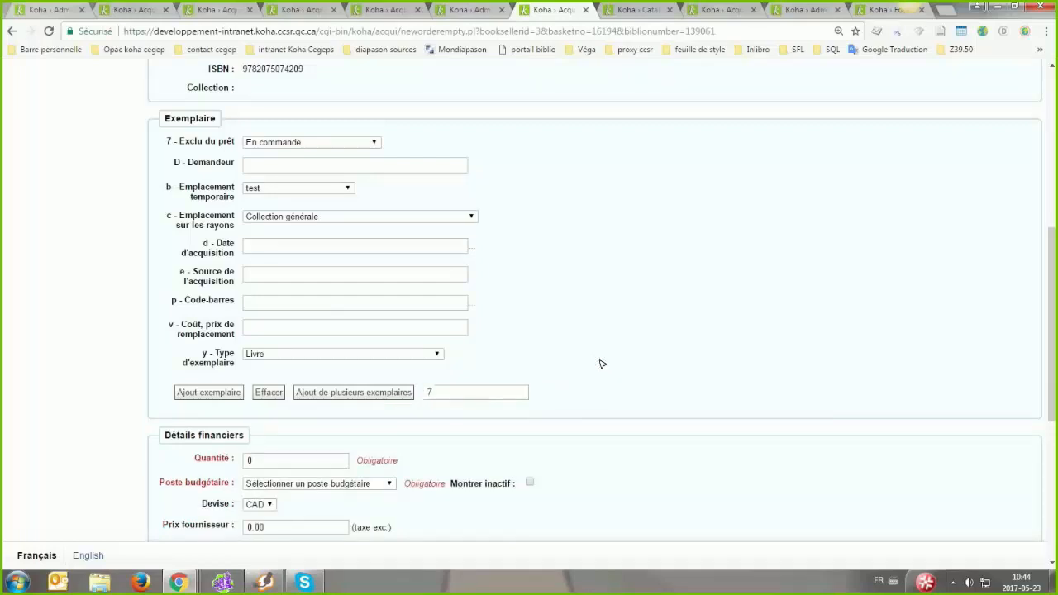
click(482, 427)
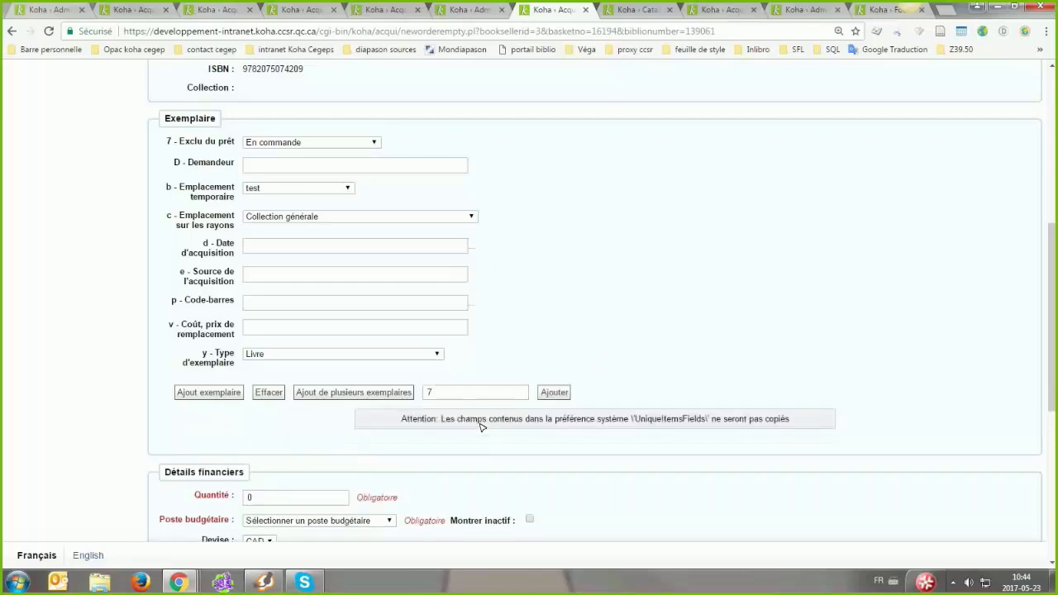
- Examine the UniqueItemFields setting in the acquisitions preferences against the notice about fields not copied in the order form
click(638, 420)
click(705, 415)
click(638, 419)
click(638, 420)
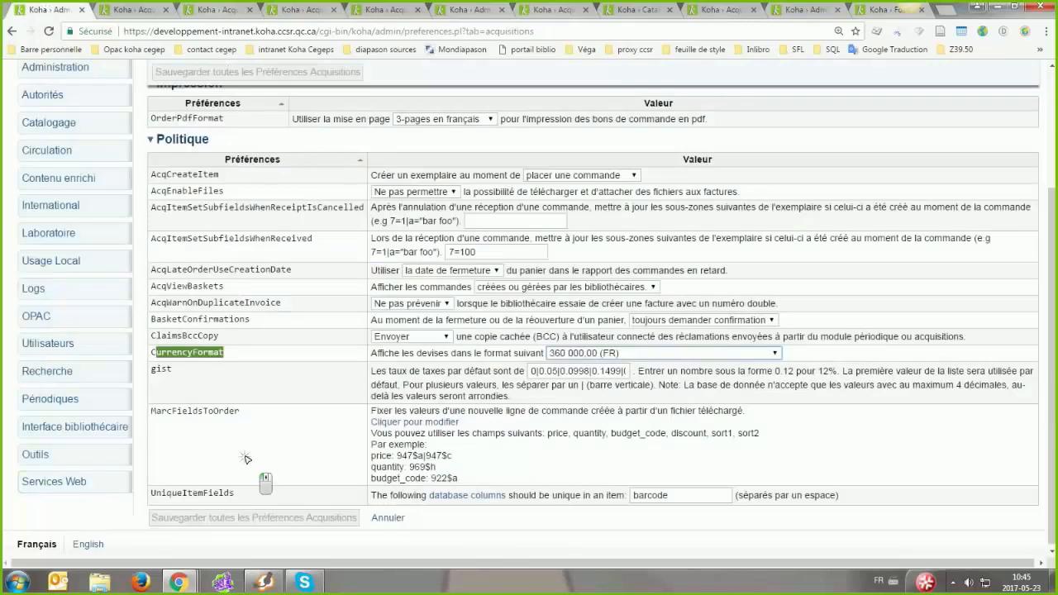
double_click(700, 498)
click(650, 500)
click(650, 500)
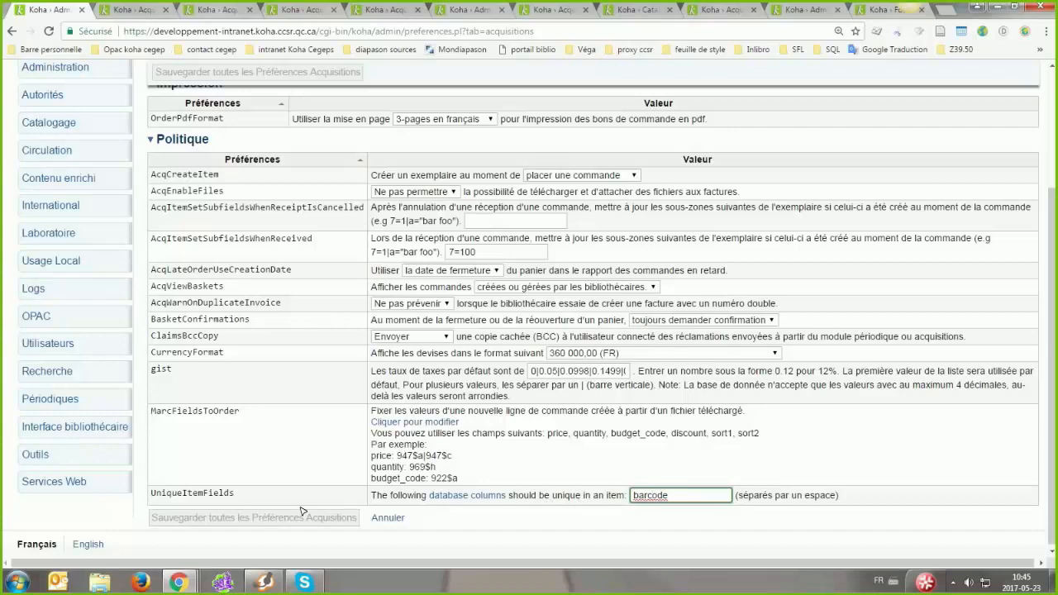
click(703, 500)
click(385, 10)
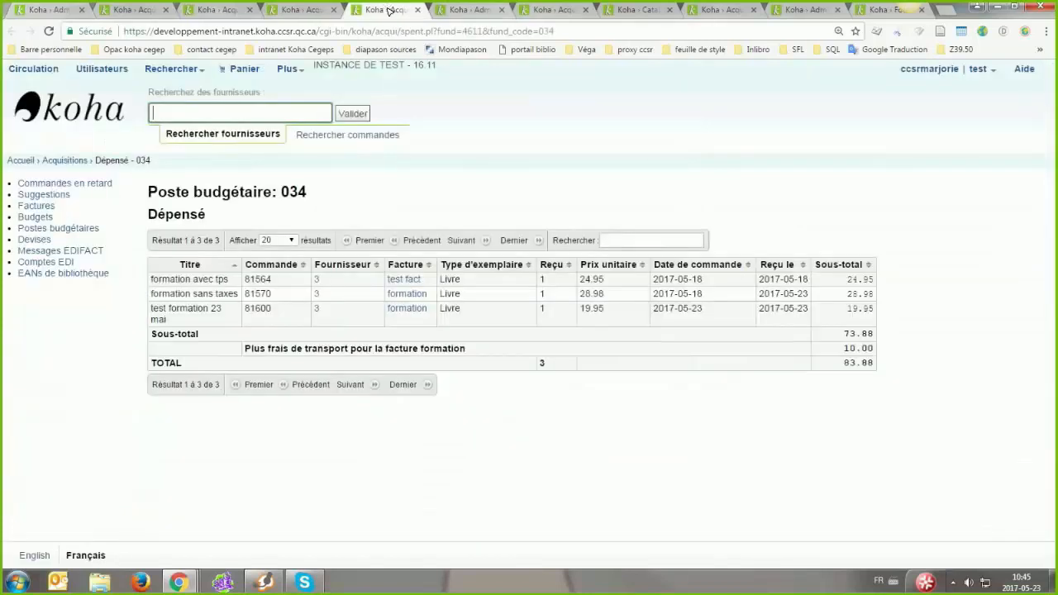
click(545, 9)
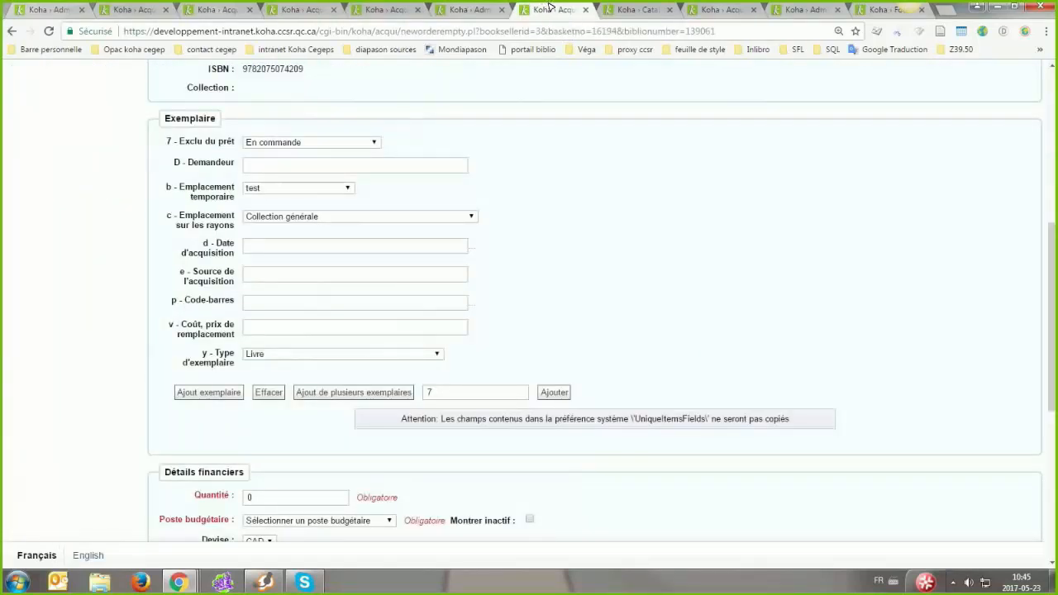
click(653, 421)
key(ctrl+1)
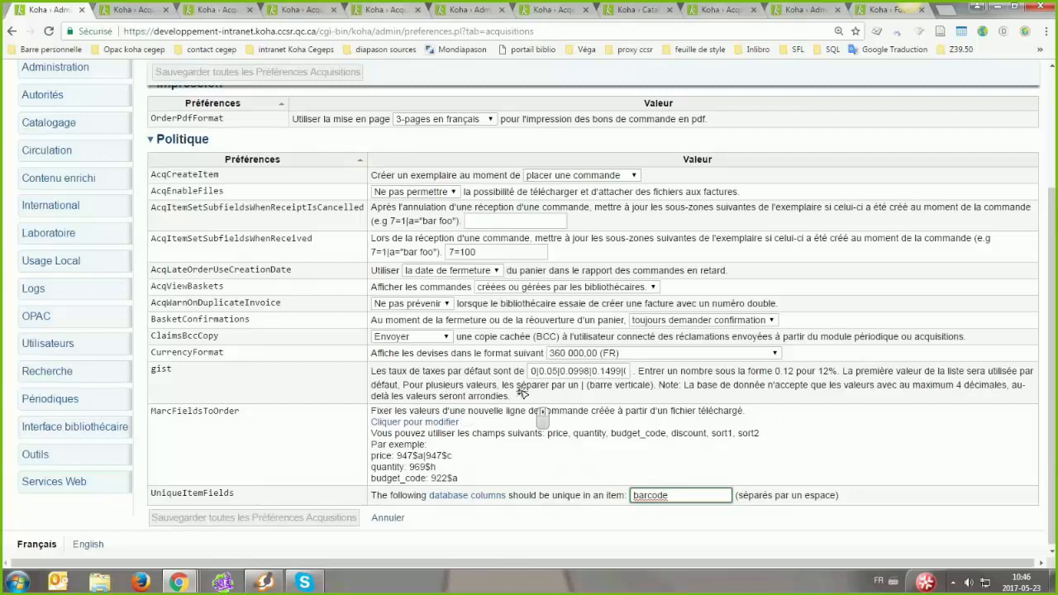
- Add the seven copies to the order and review the resulting list of items
key(ctrl+7)
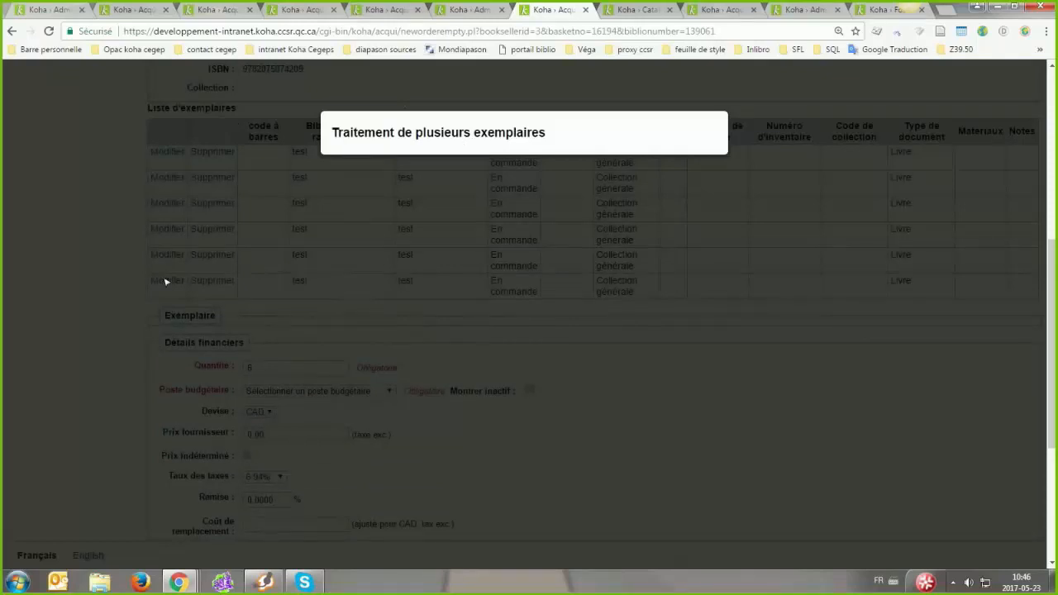
scroll(91, 391, down, 3)
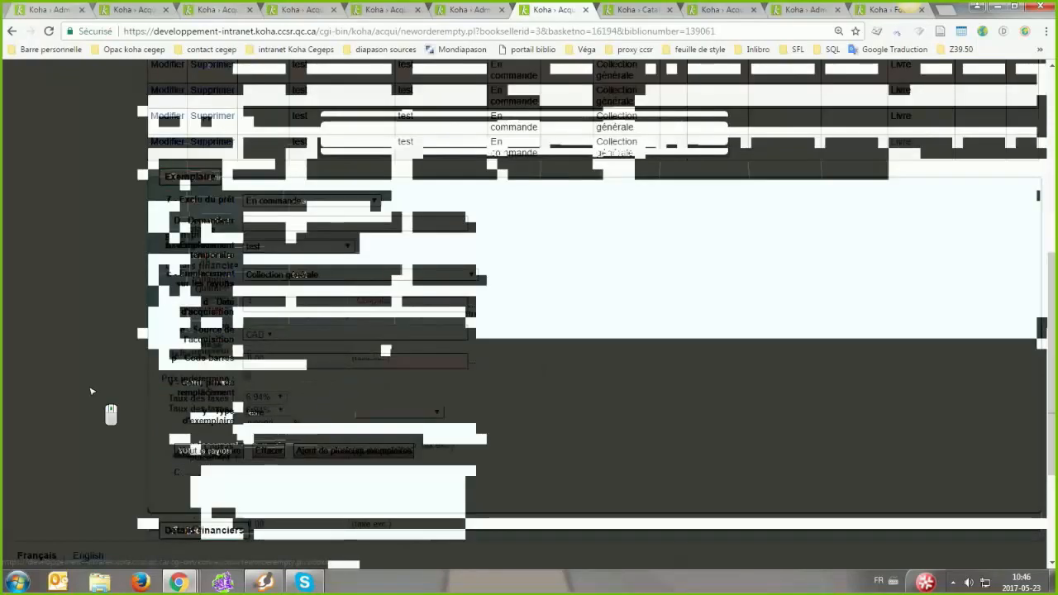
scroll(656, 301, up, 1)
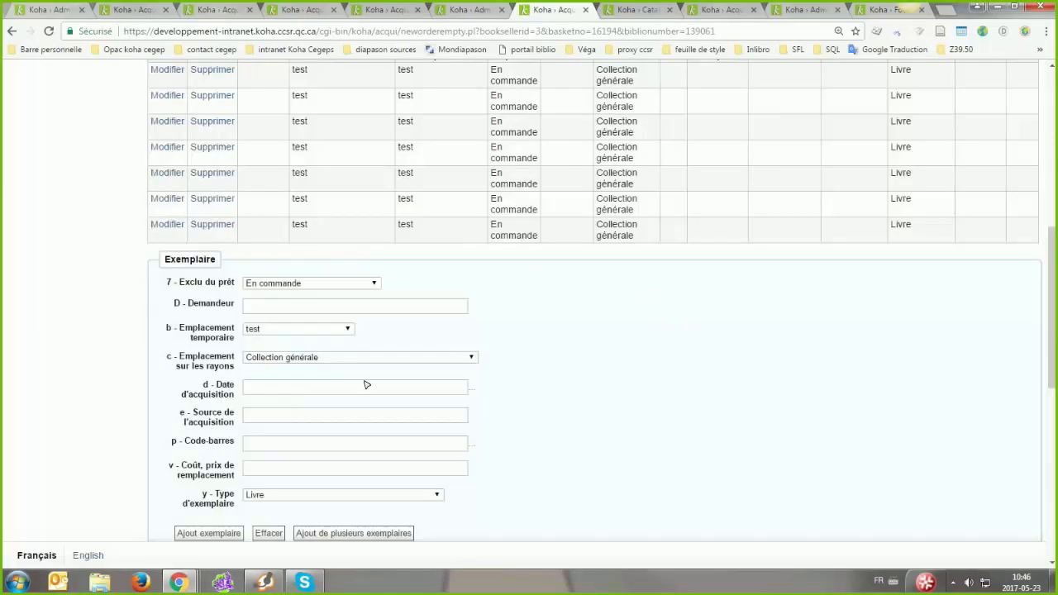
scroll(515, 404, up, 4)
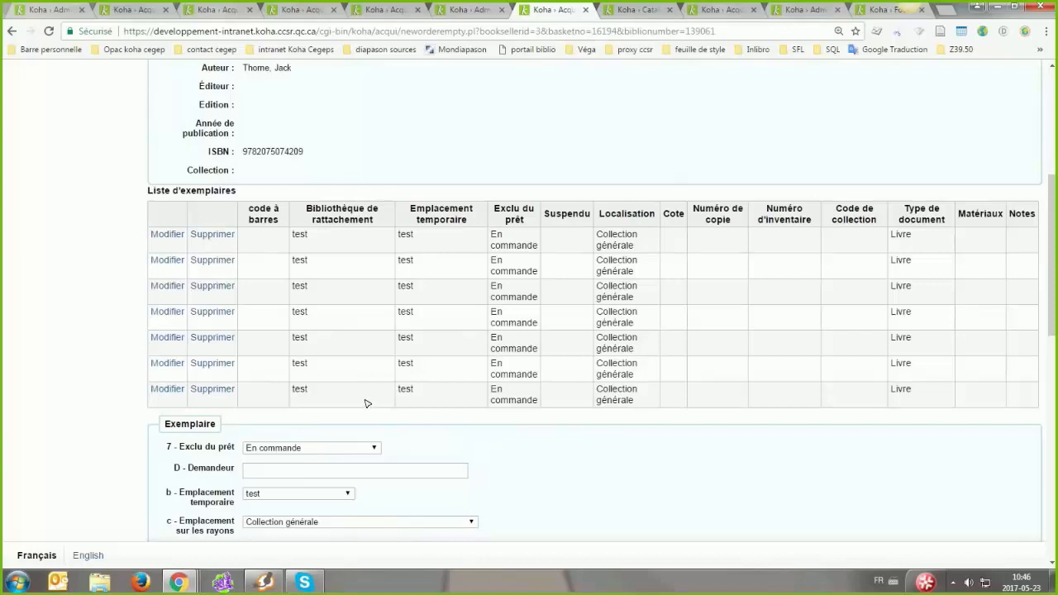
scroll(367, 403, down, 2)
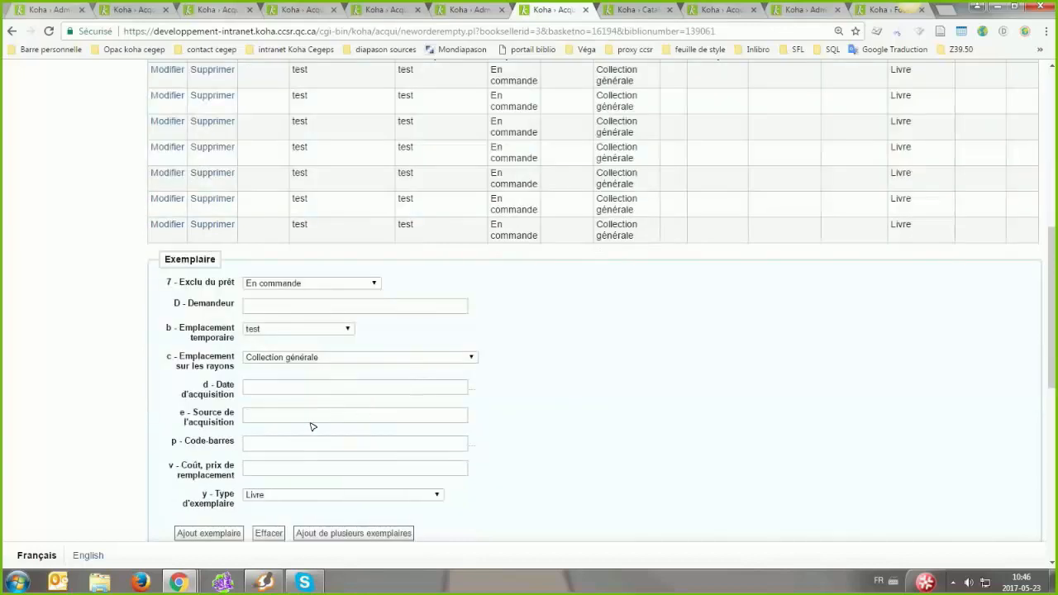
scroll(537, 418, down, 1)
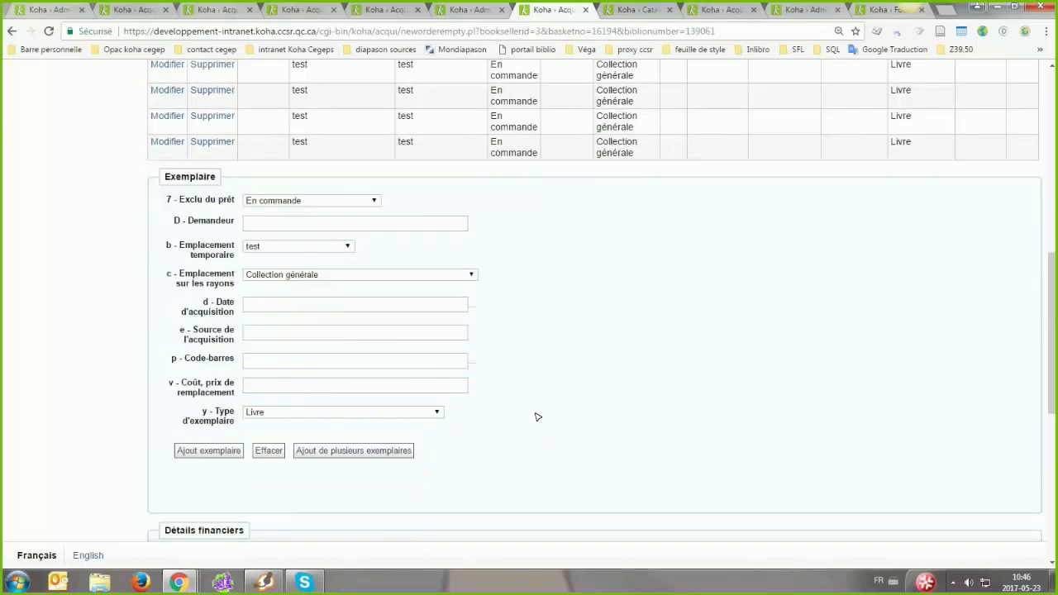
scroll(345, 385, up, 1)
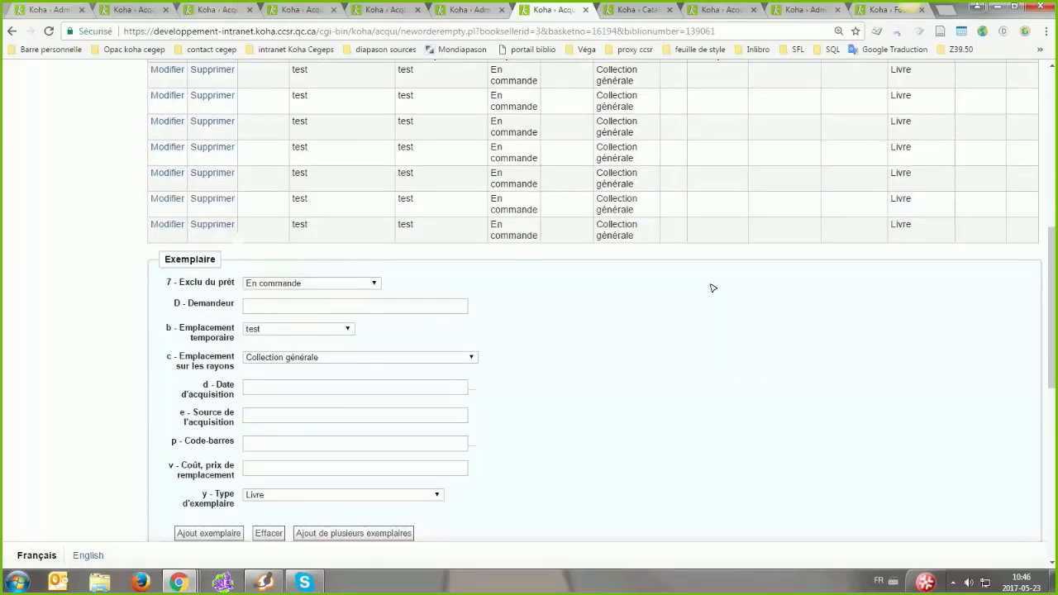
scroll(584, 378, down, 1)
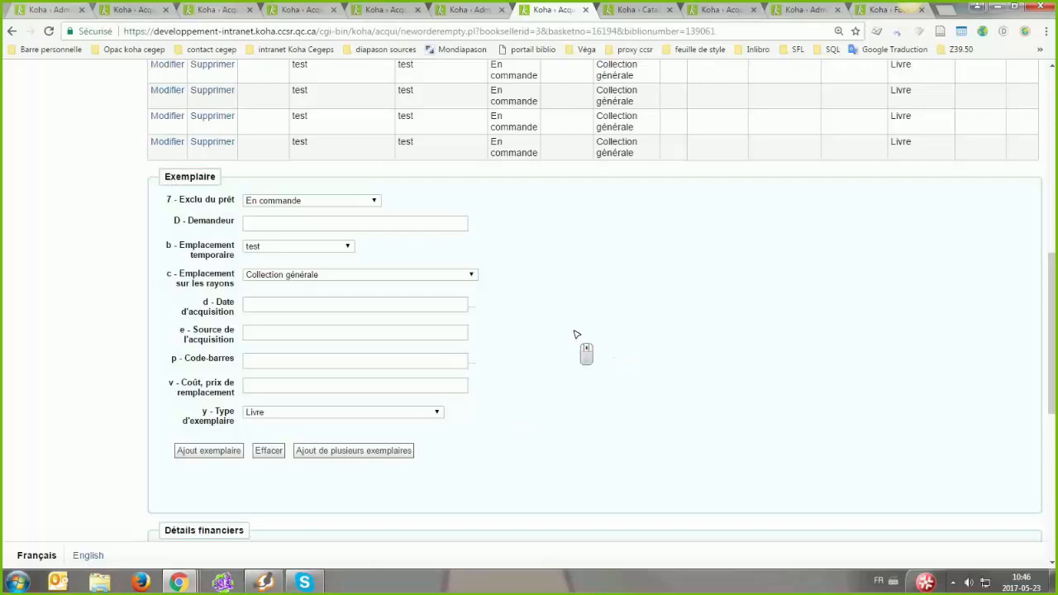
- Assign the order to the Éducation à l'enfance fund with a vendor price of 15, and save it to the basket
scroll(408, 238, down, 3)
scroll(408, 238, down, 2)
click(301, 167)
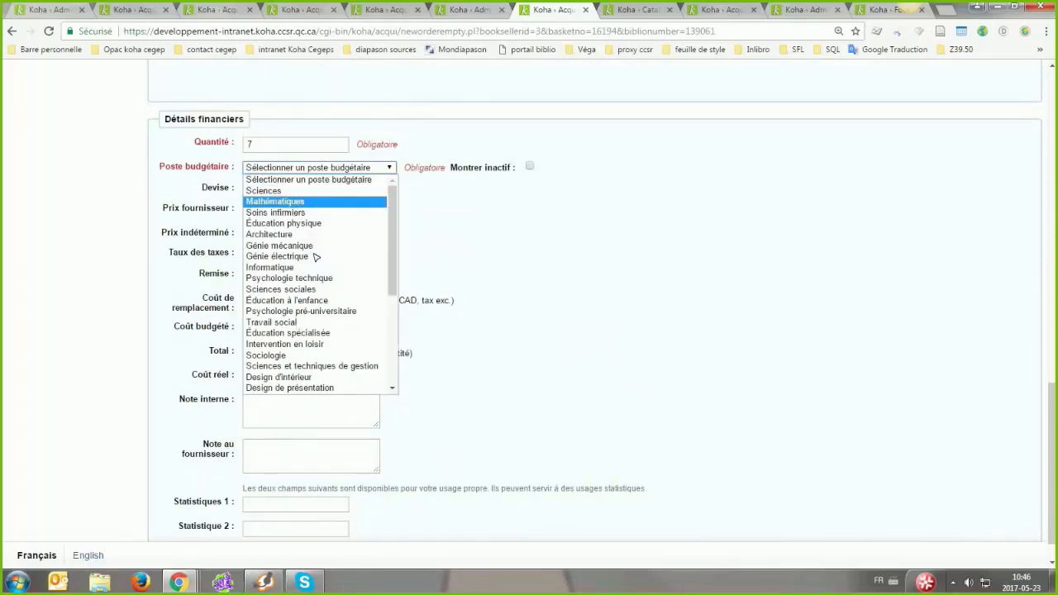
click(305, 301)
scroll(271, 414, down, 1)
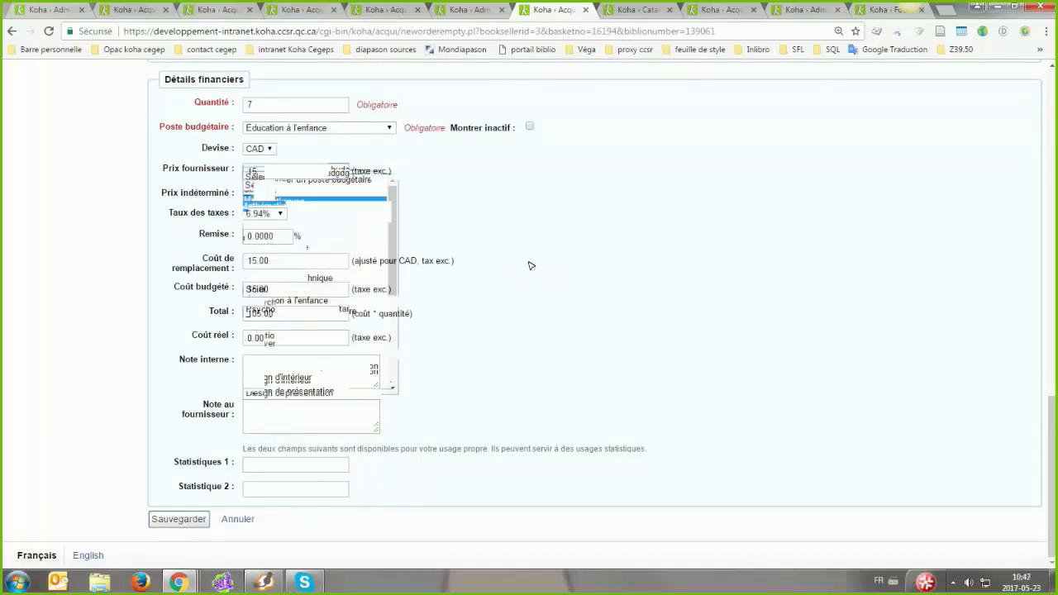
scroll(533, 256, up, 4)
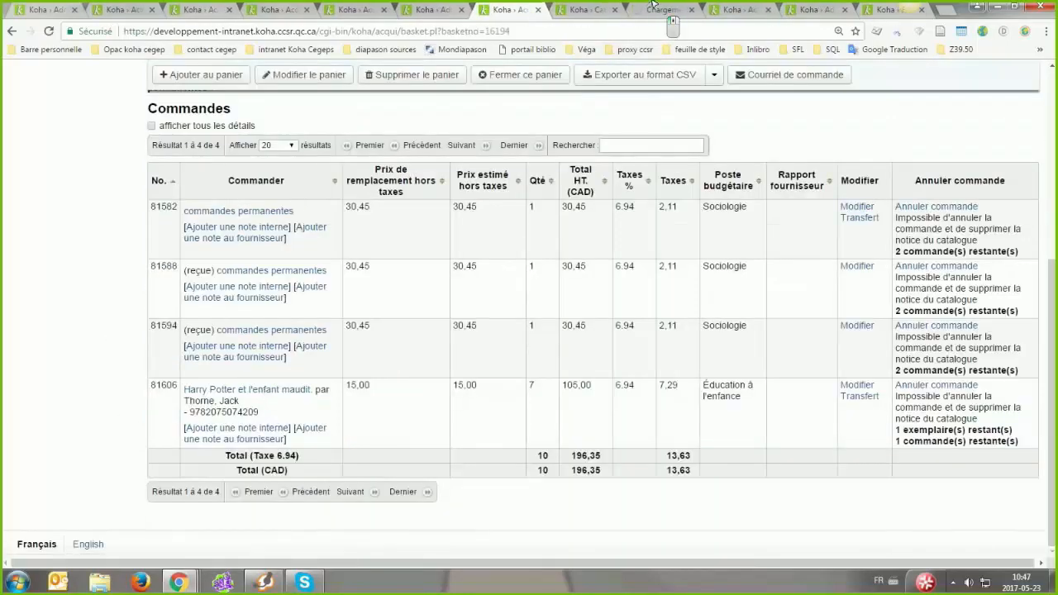
- Examine the copies on the catalogue record of "Harry Potter et l'enfant maudit" and compare them with its order line in the basket
click(653, 15)
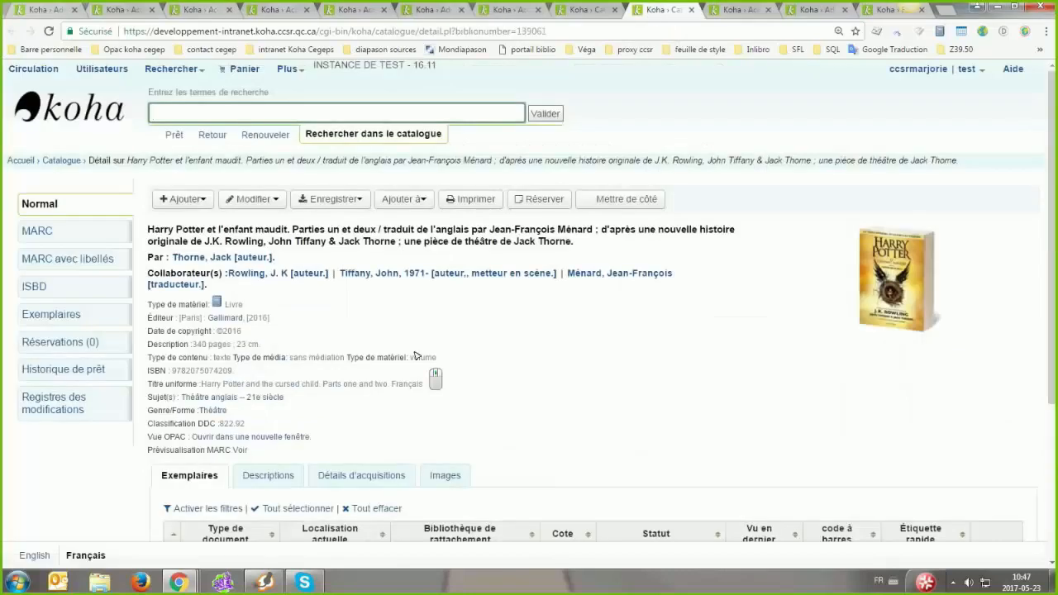
scroll(417, 356, down, 3)
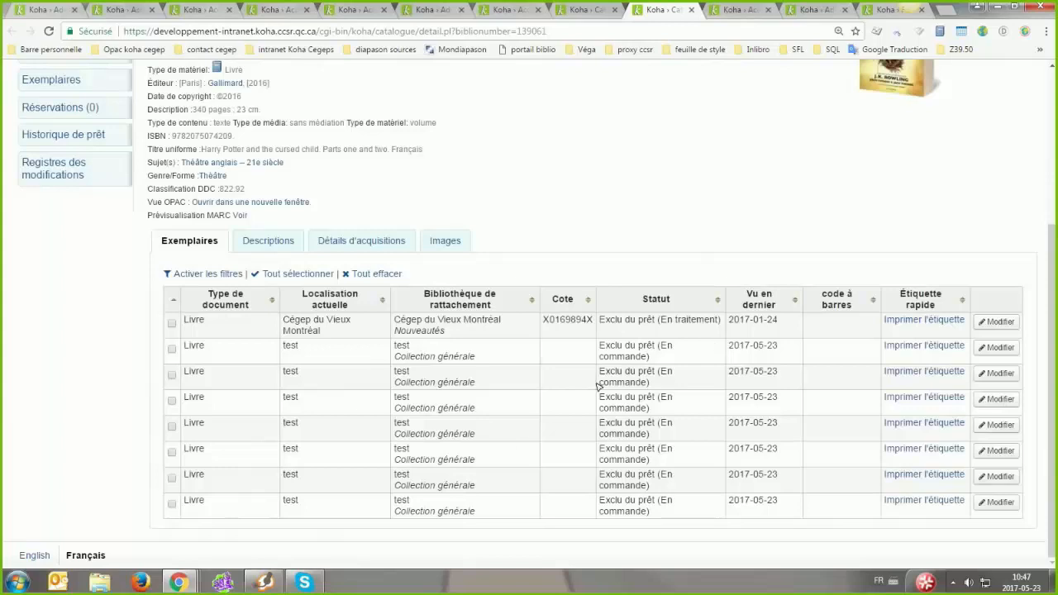
key(ctrl+w)
click(663, 10)
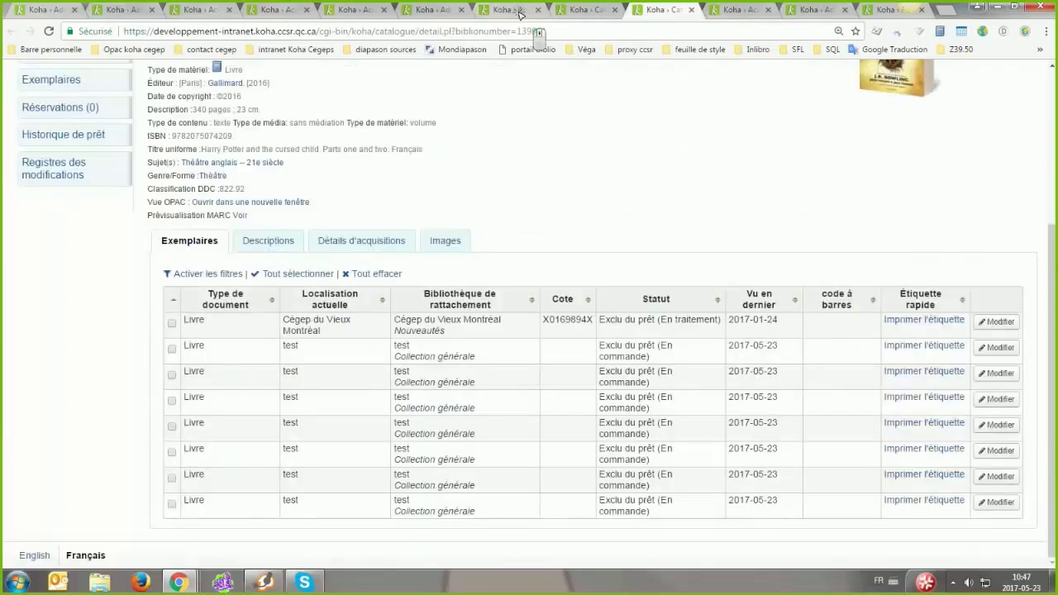
click(519, 12)
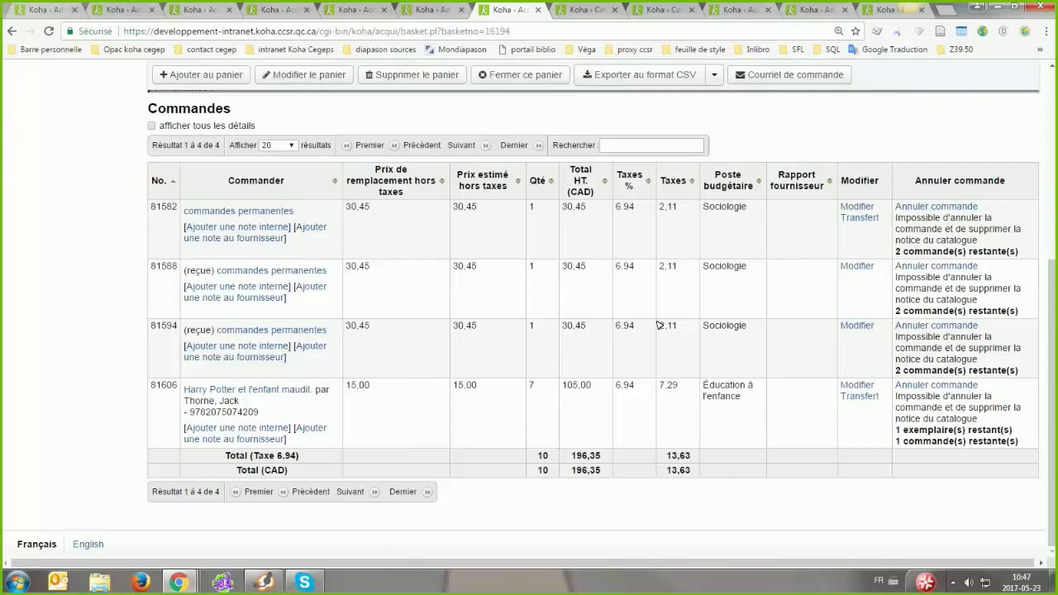
key(ctrl+Tab)
key(ctrl+Tab)
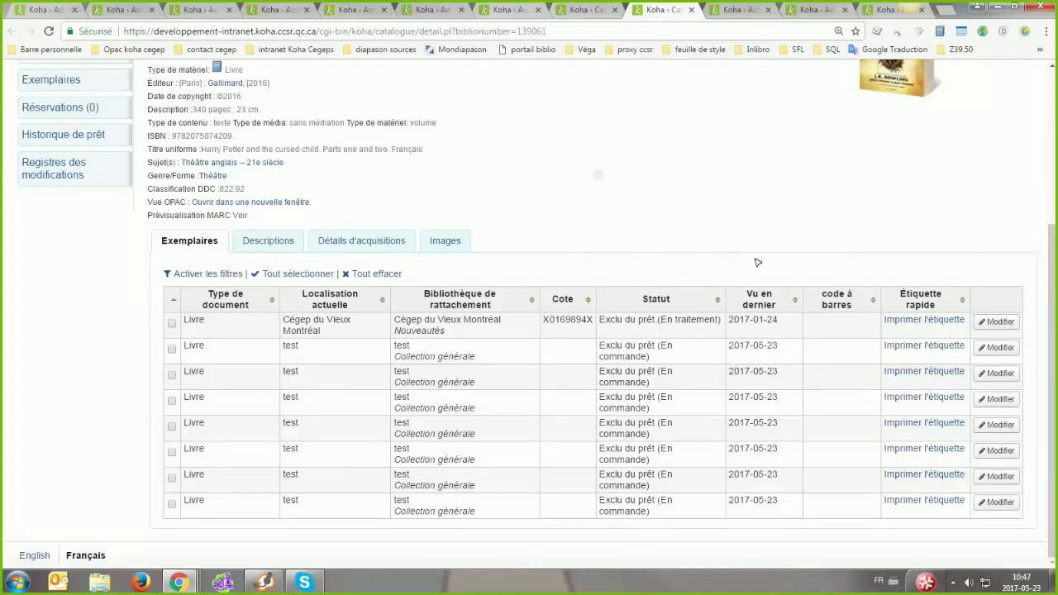
- Open the purchase suggestions management page of the acquisitions module
scroll(706, 280, down, 1)
click(508, 10)
click(40, 194)
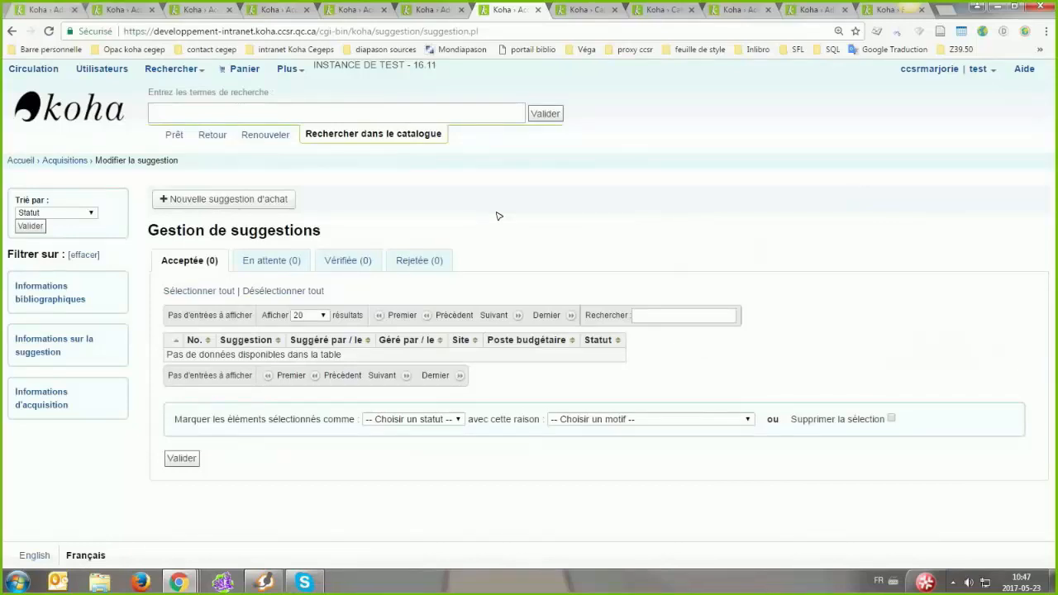
- Open the Koha administration in a separate tab and display its system preferences
click(286, 69)
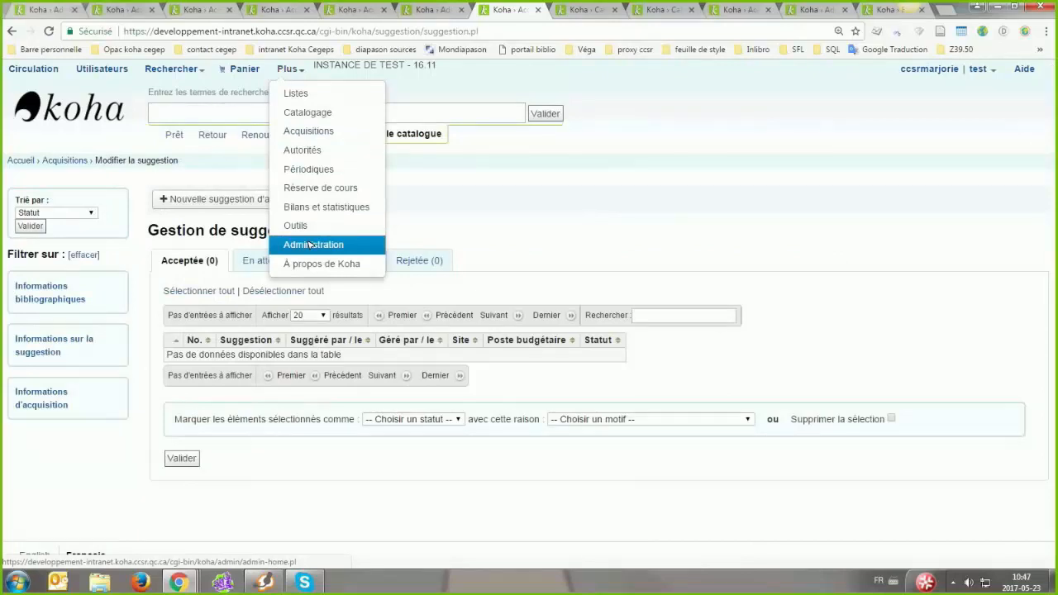
middle_click(310, 245)
click(674, 9)
click(300, 300)
text(ma)
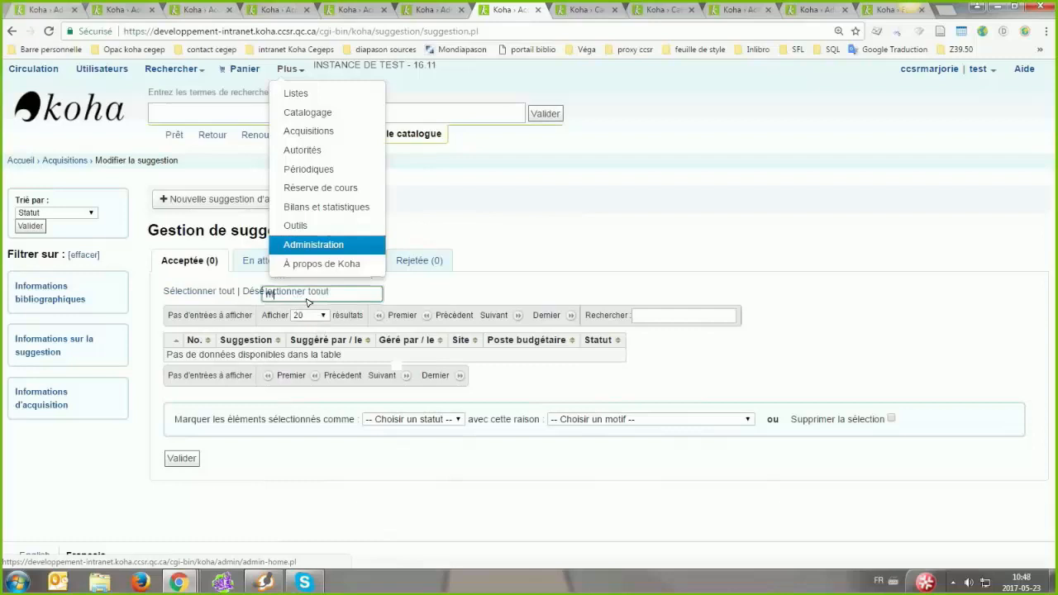
text(x)
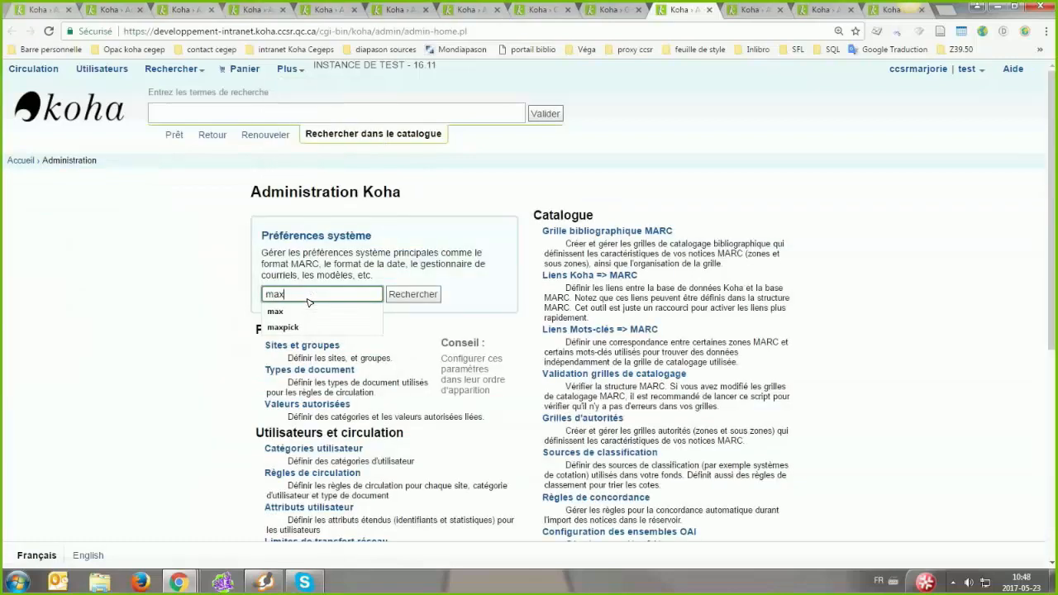
click(341, 234)
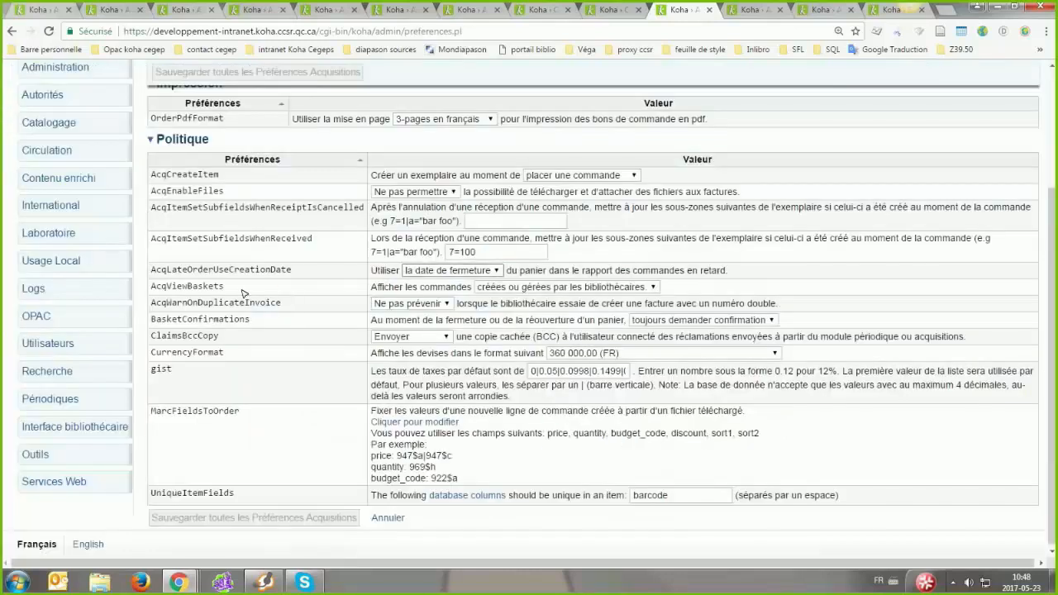
- Search the system preferences for maxopensuggestions and examine the limit on suggestions per user
scroll(201, 256, up, 2)
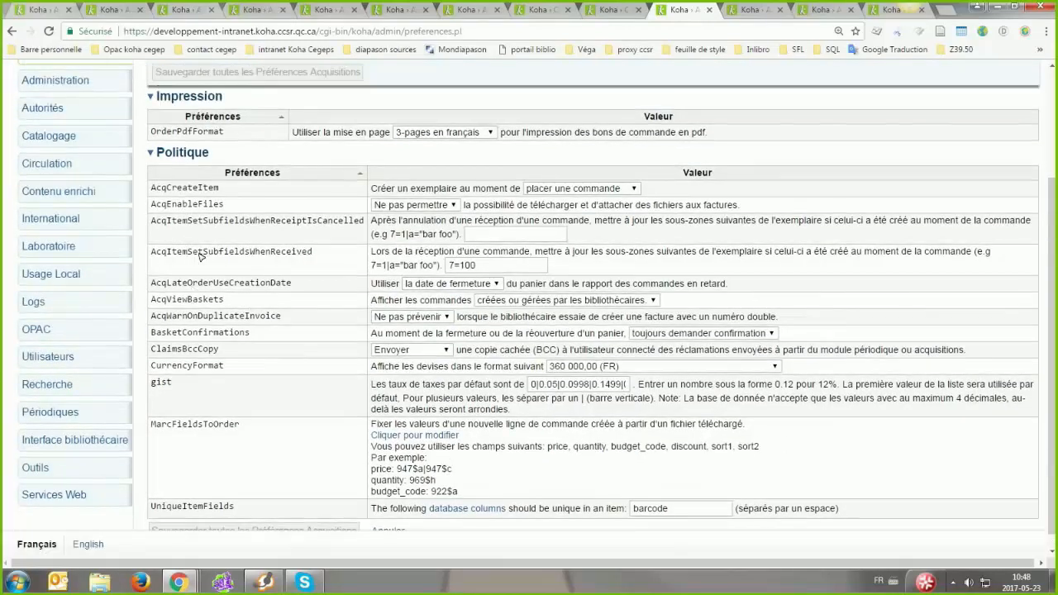
scroll(205, 301, up, 1)
scroll(240, 364, down, 3)
text(m)
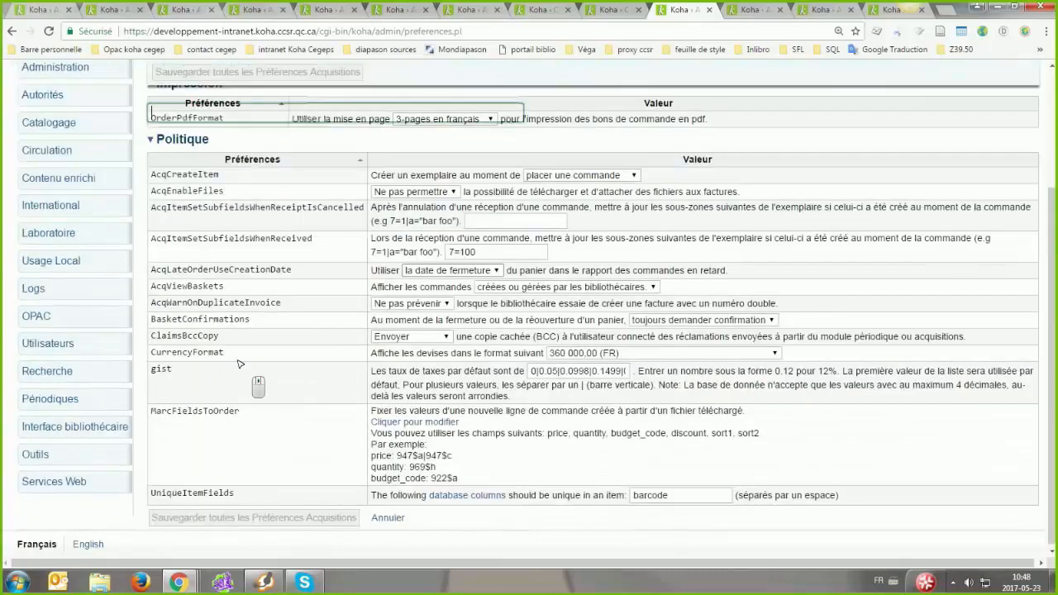
text(ax)
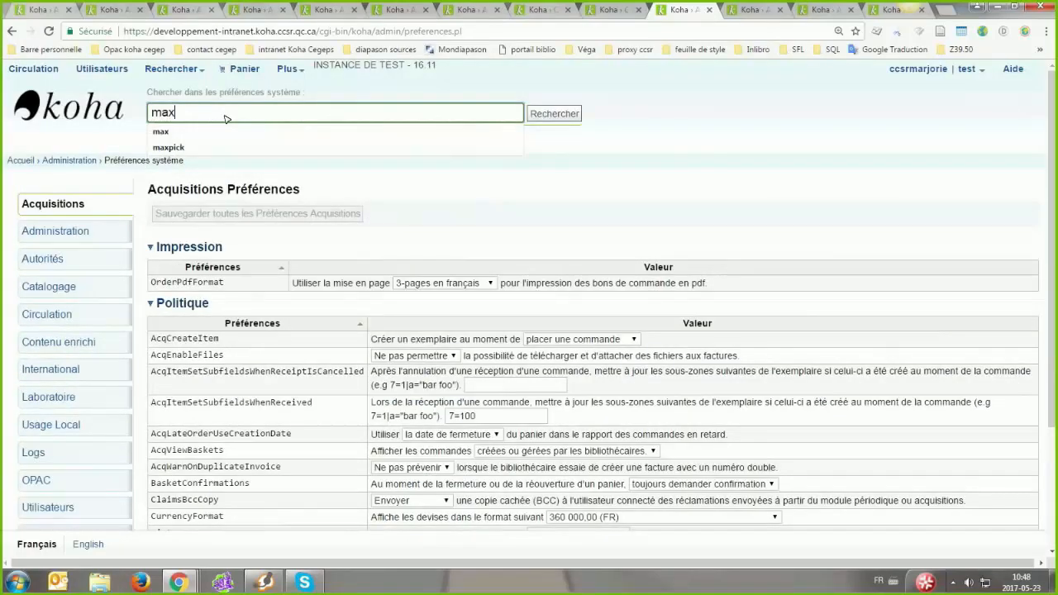
text(o)
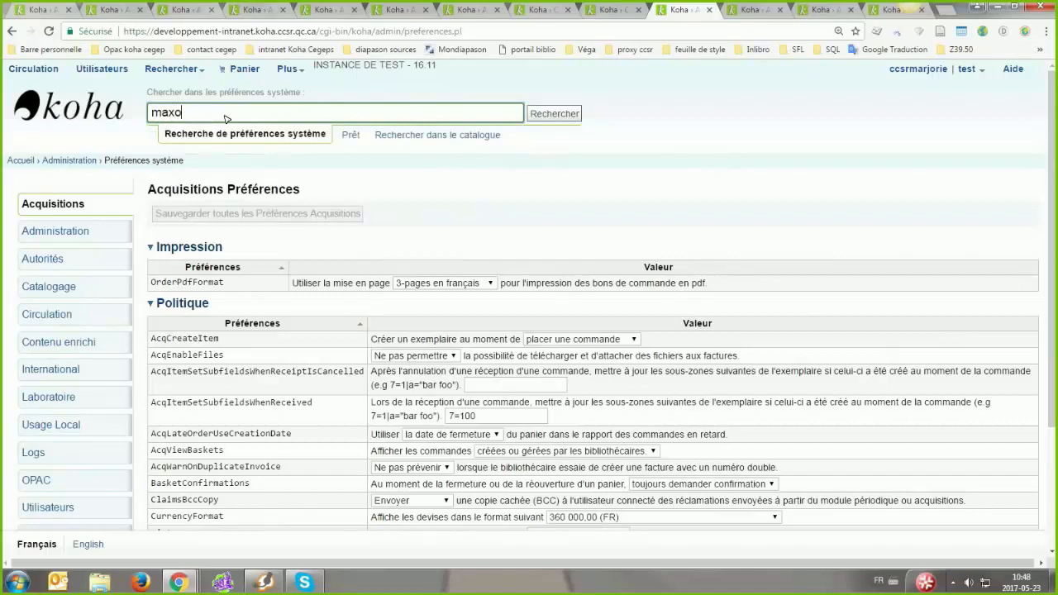
text(pensuggestions)
key(Return)
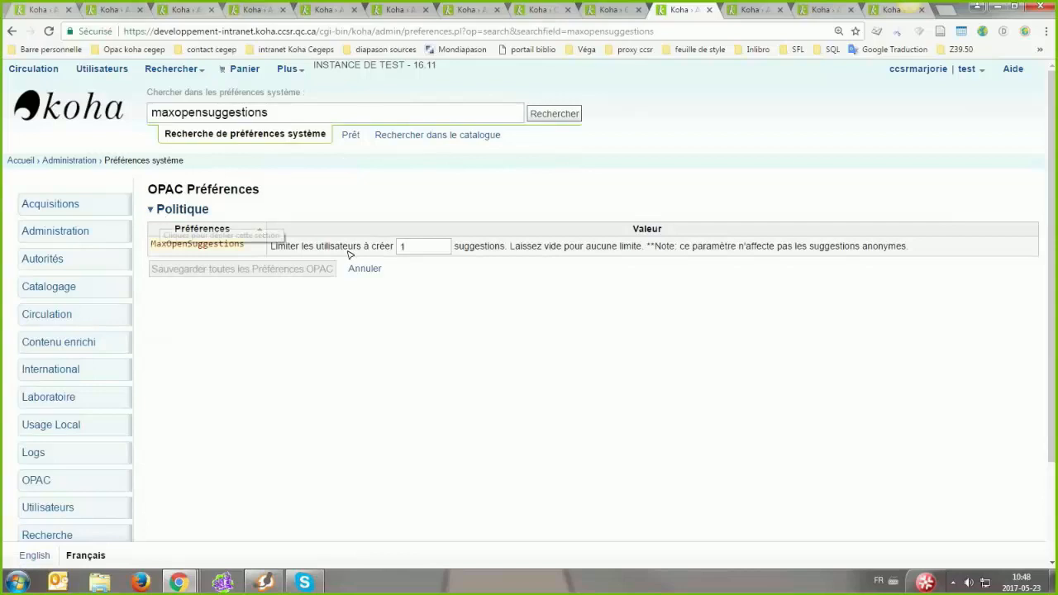
click(444, 248)
click(417, 247)
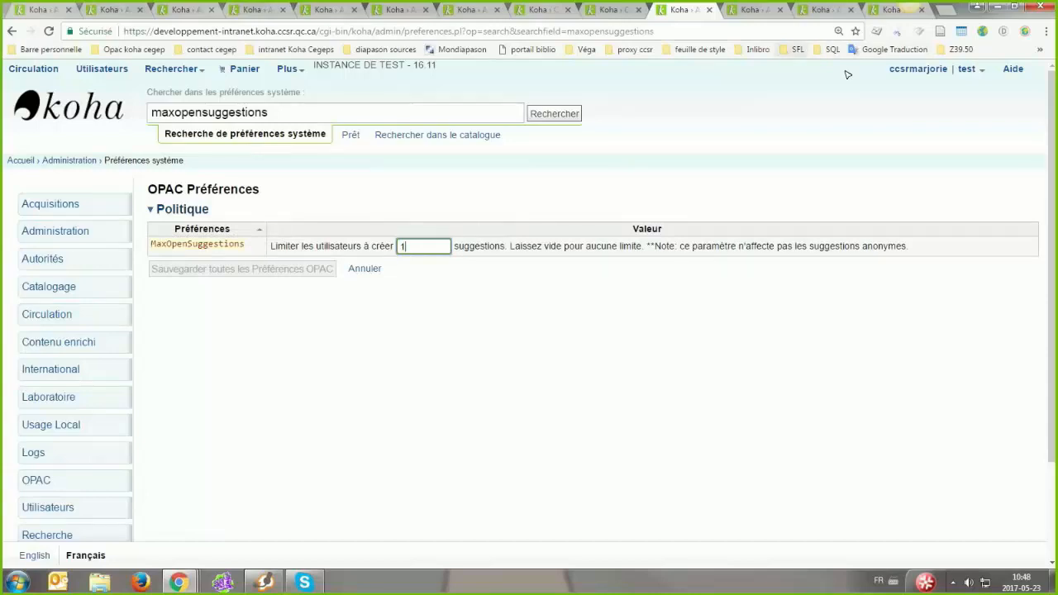
- Log in to the "instance test ccsr" public catalogue with the prefilled account and show its purchase suggestions in French
click(757, 49)
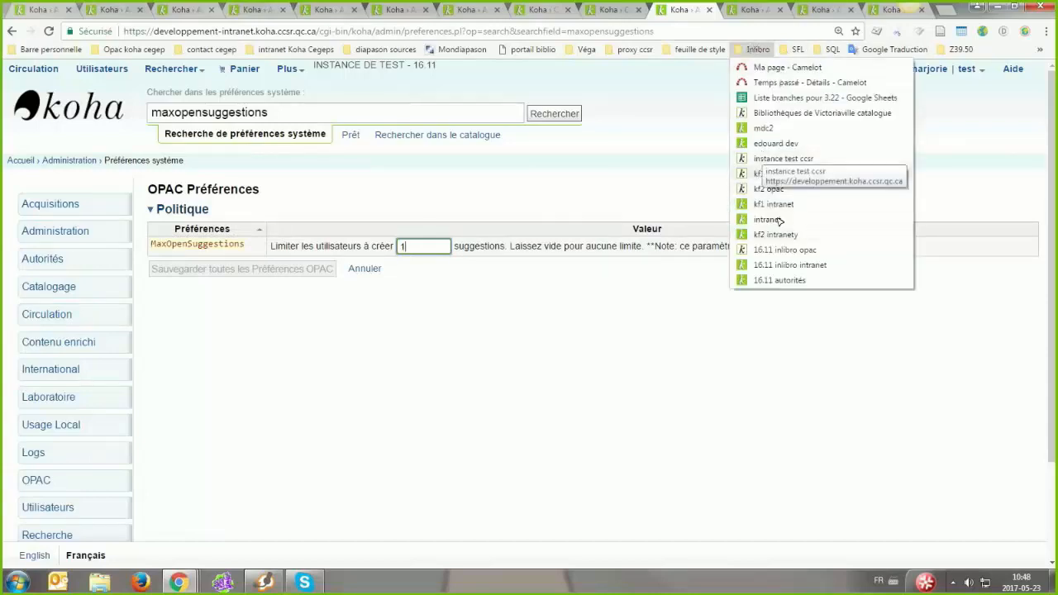
click(762, 159)
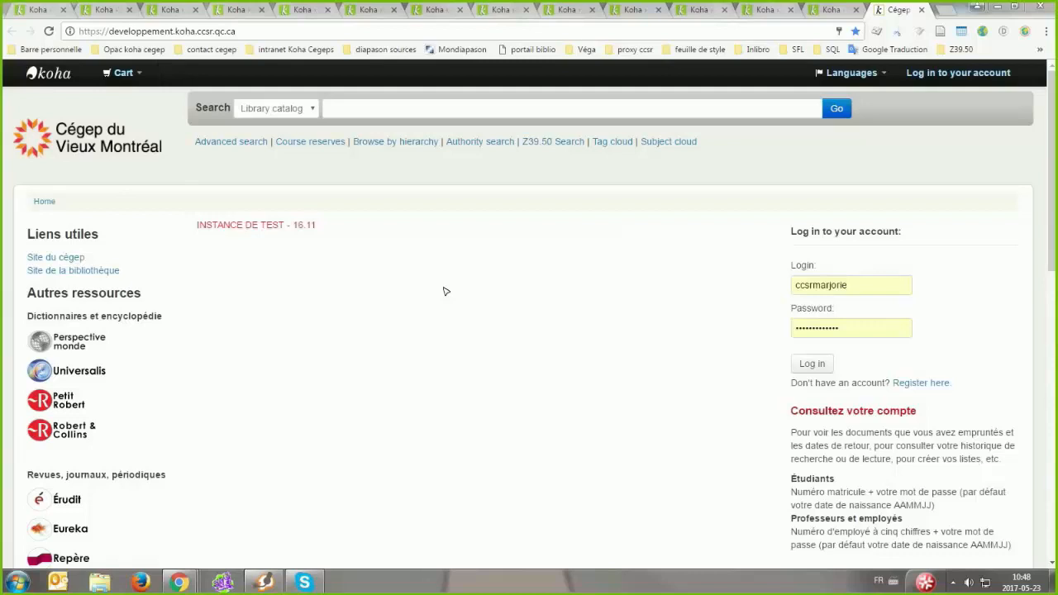
click(812, 363)
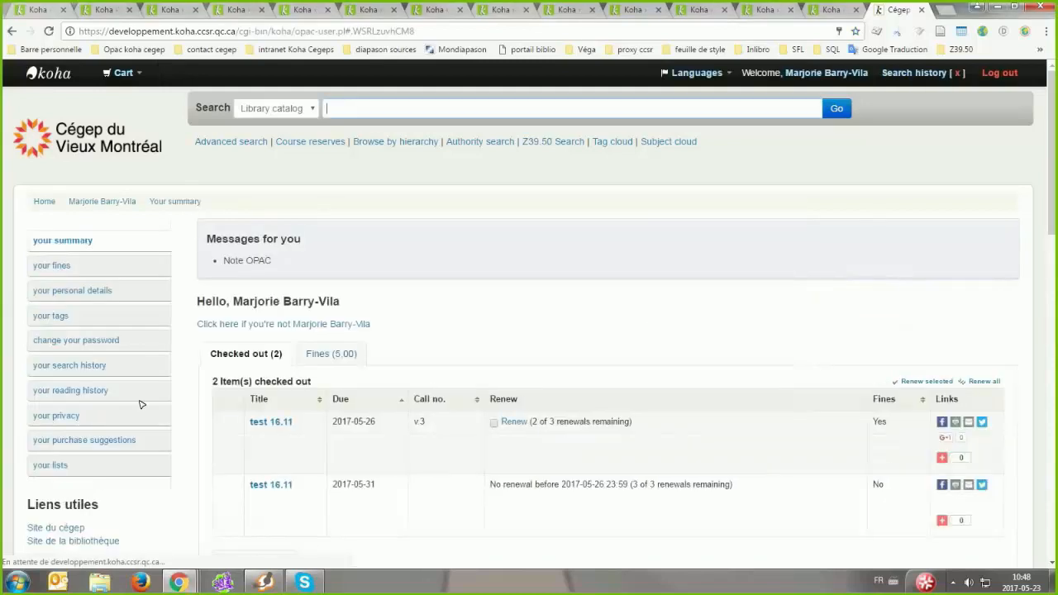
click(702, 73)
click(669, 111)
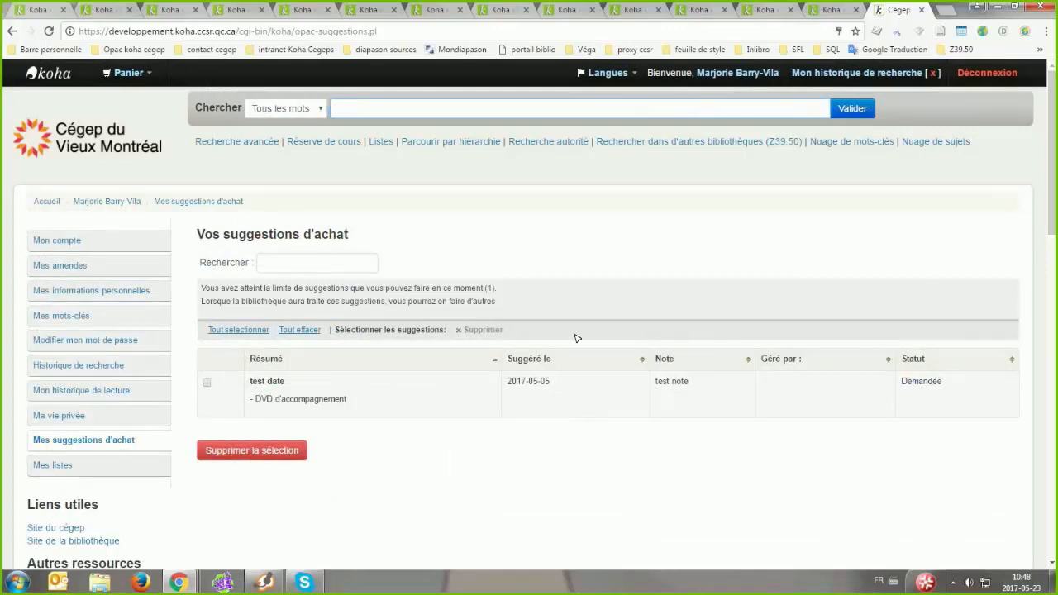
- Return to suggestions management in the intranet, clear the filters and examine the sort choices and bibliographic information filters
click(546, 12)
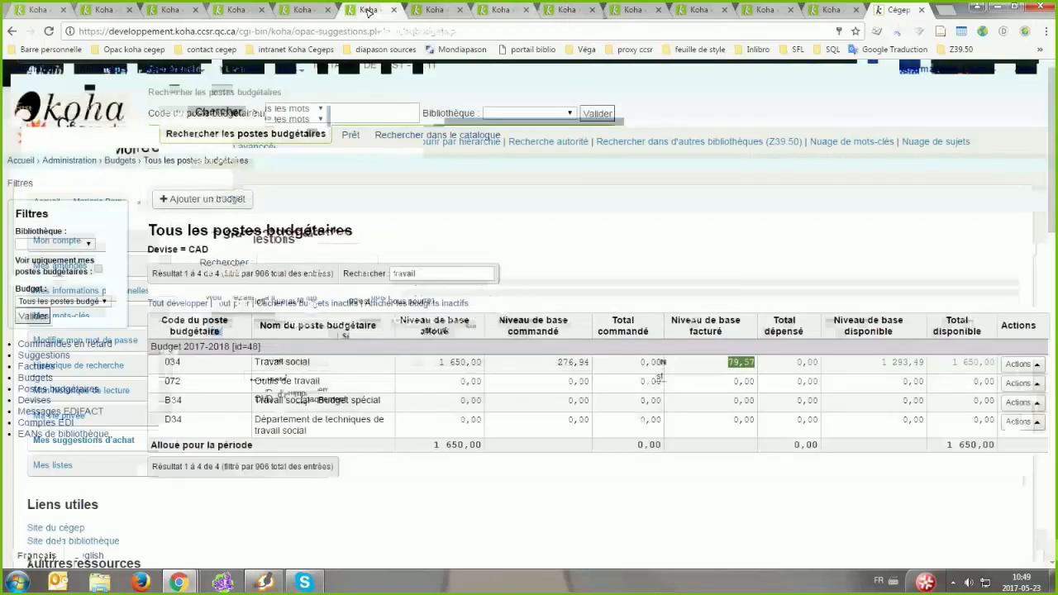
click(63, 358)
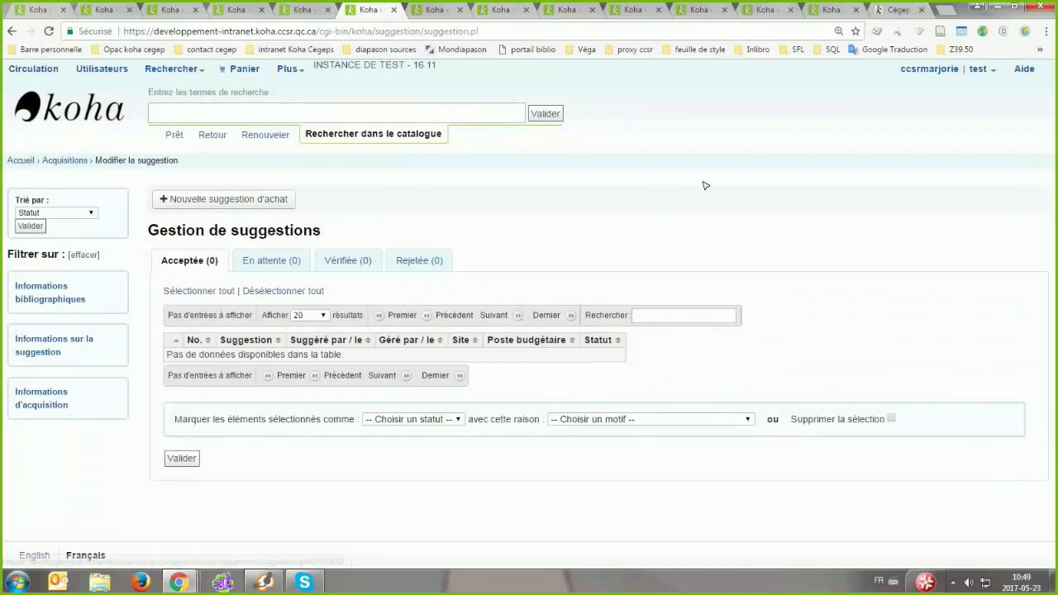
click(83, 212)
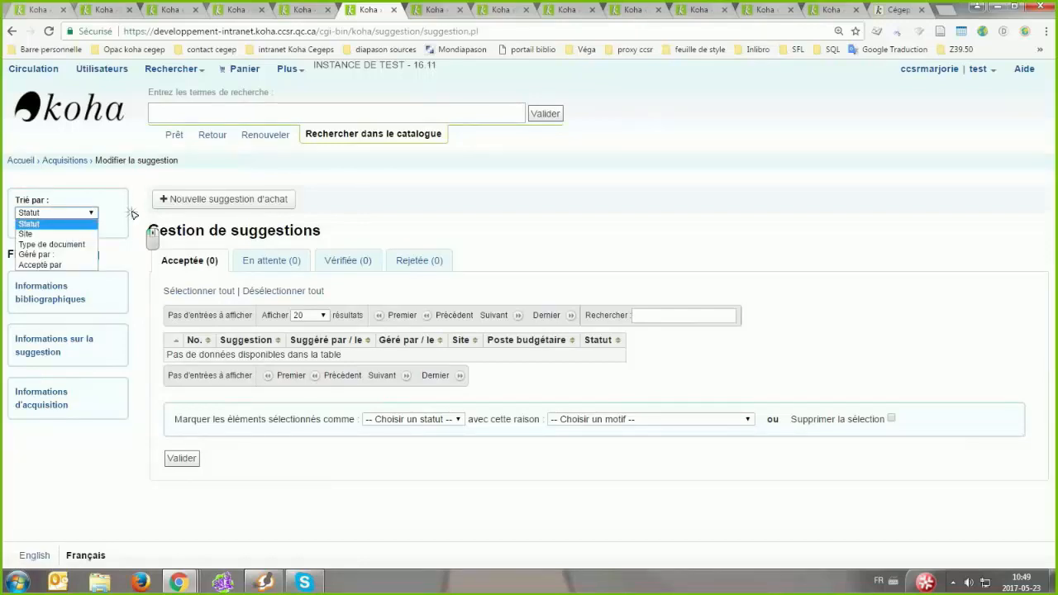
click(131, 213)
click(89, 256)
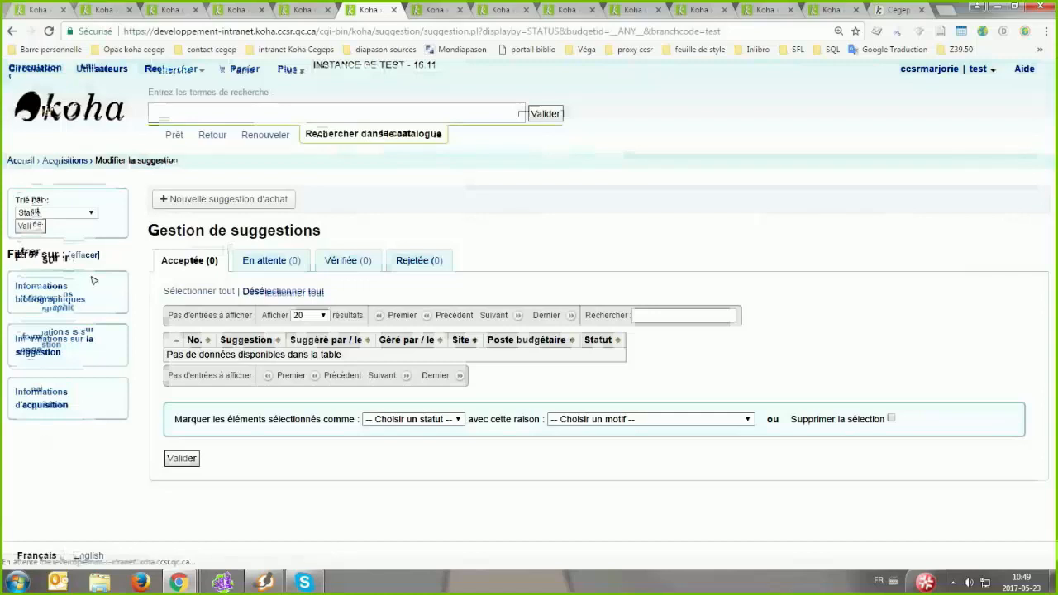
click(70, 297)
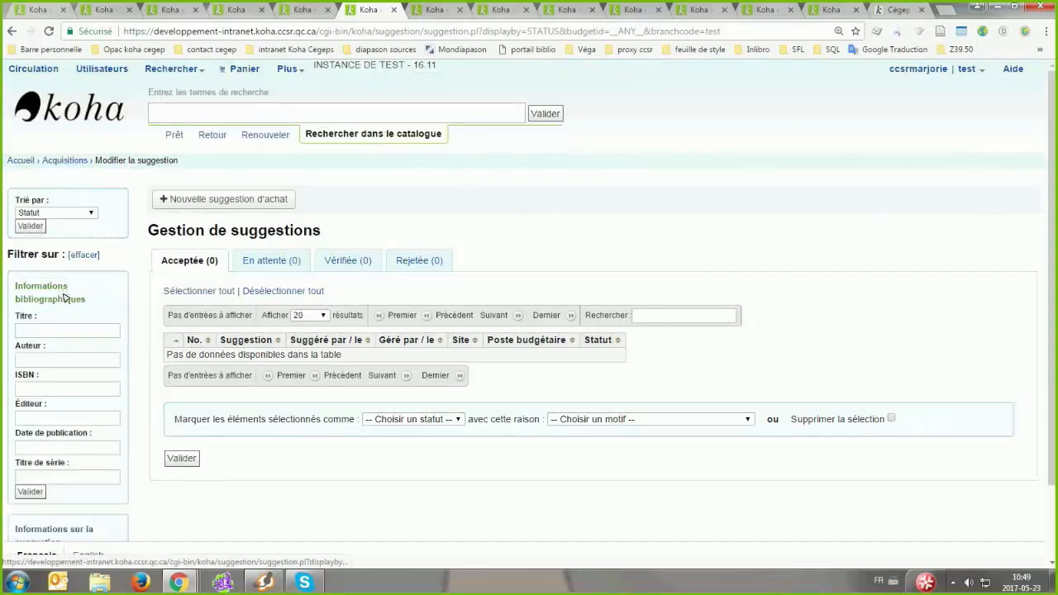
- Sort the suggestions by Site and examine the suggestion and acquisition information filters, applying them with every list at Tous
click(64, 212)
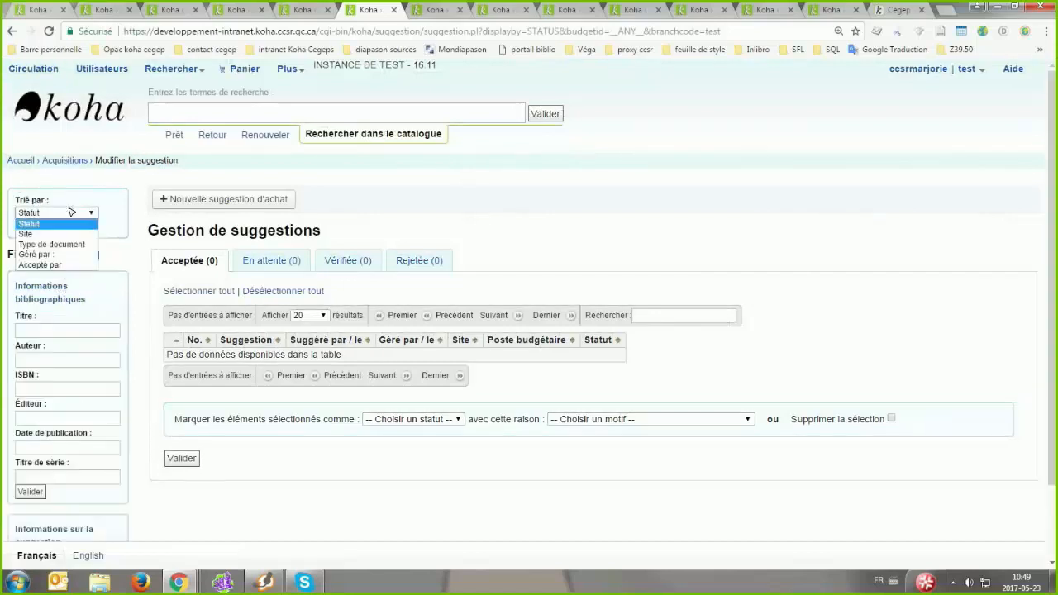
click(35, 233)
click(33, 344)
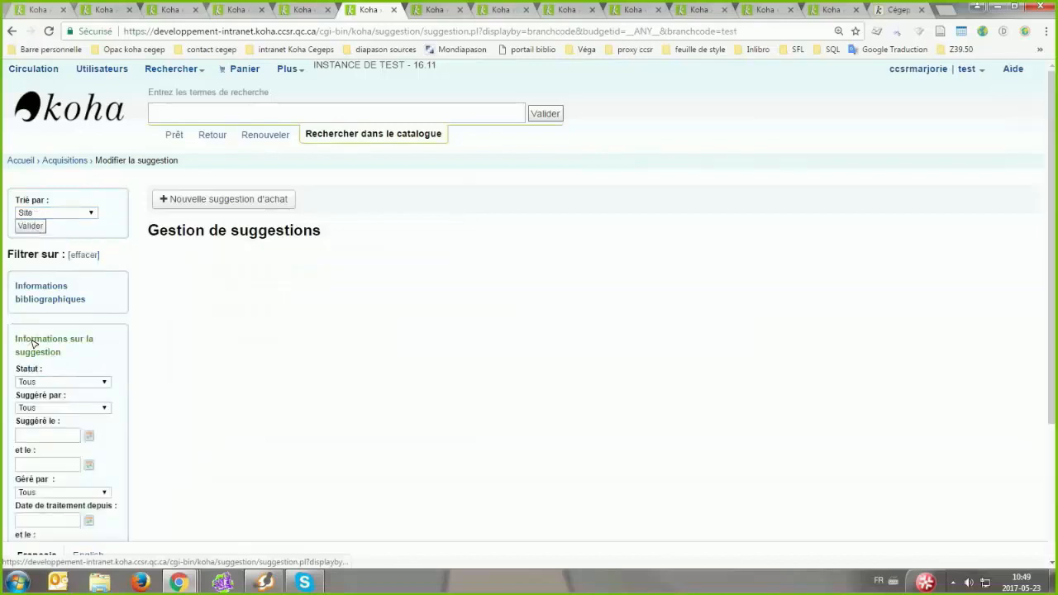
scroll(135, 339, down, 2)
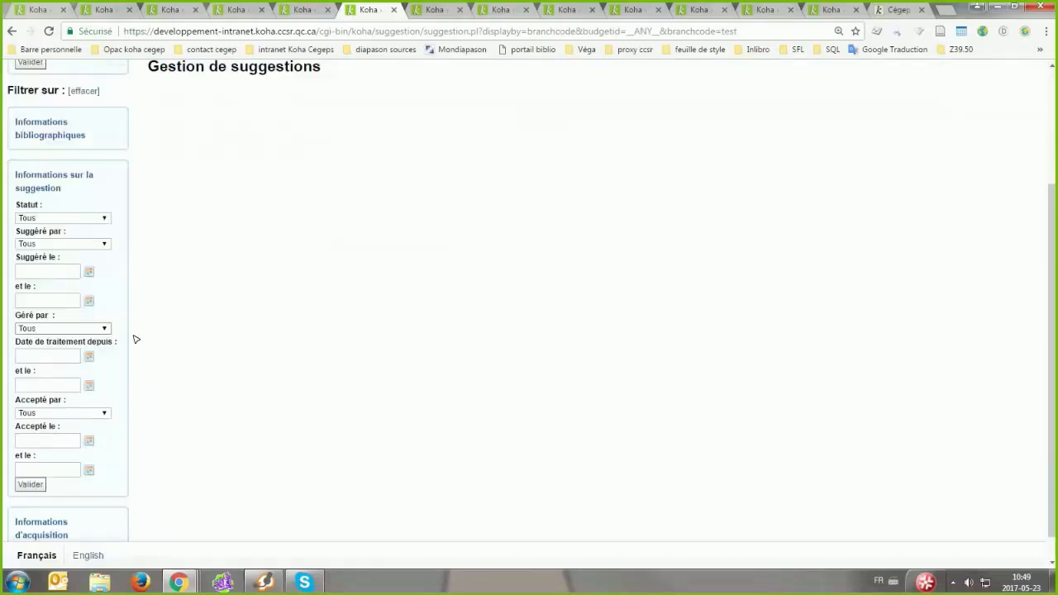
click(53, 328)
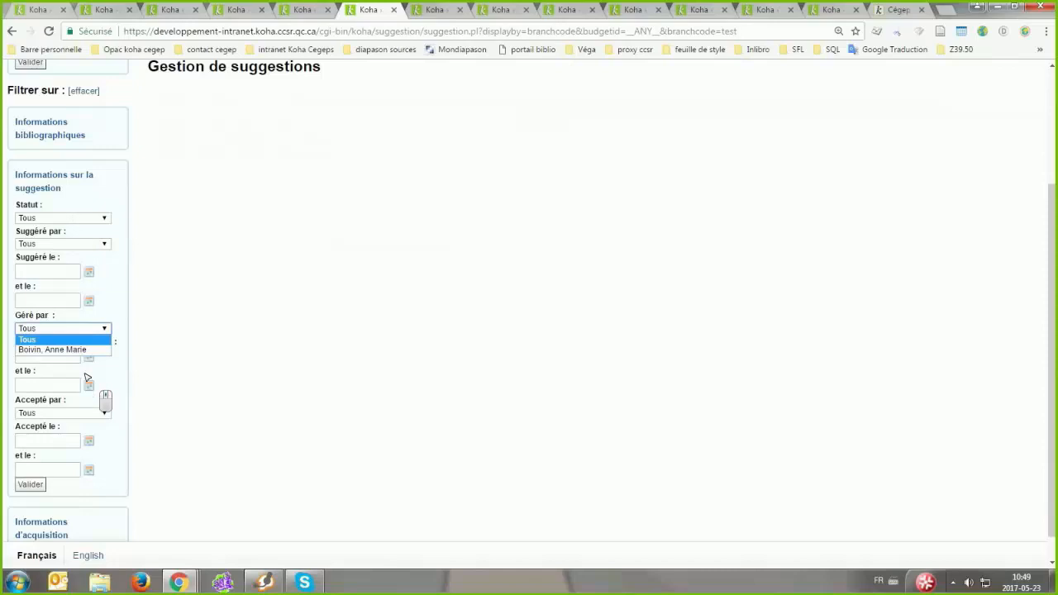
click(39, 501)
click(86, 445)
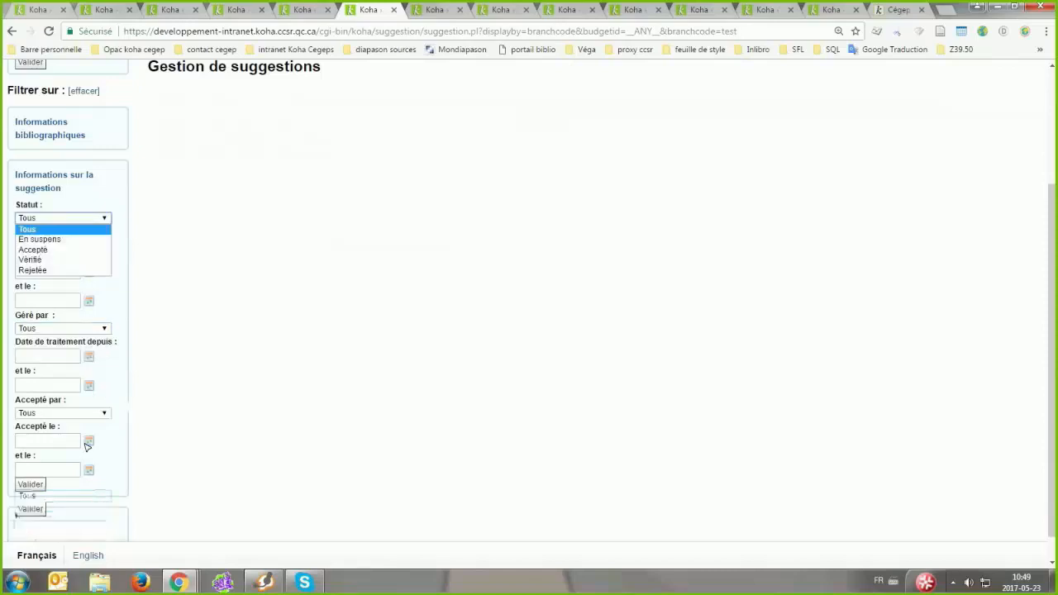
click(31, 506)
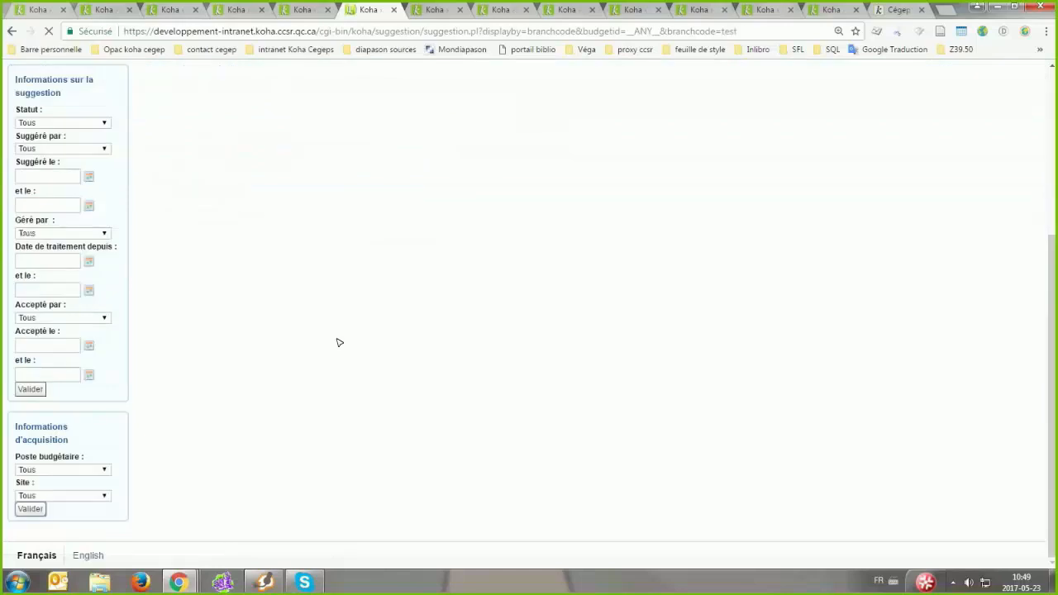
- Sort the suggestions by Statut and review the status groups
click(39, 212)
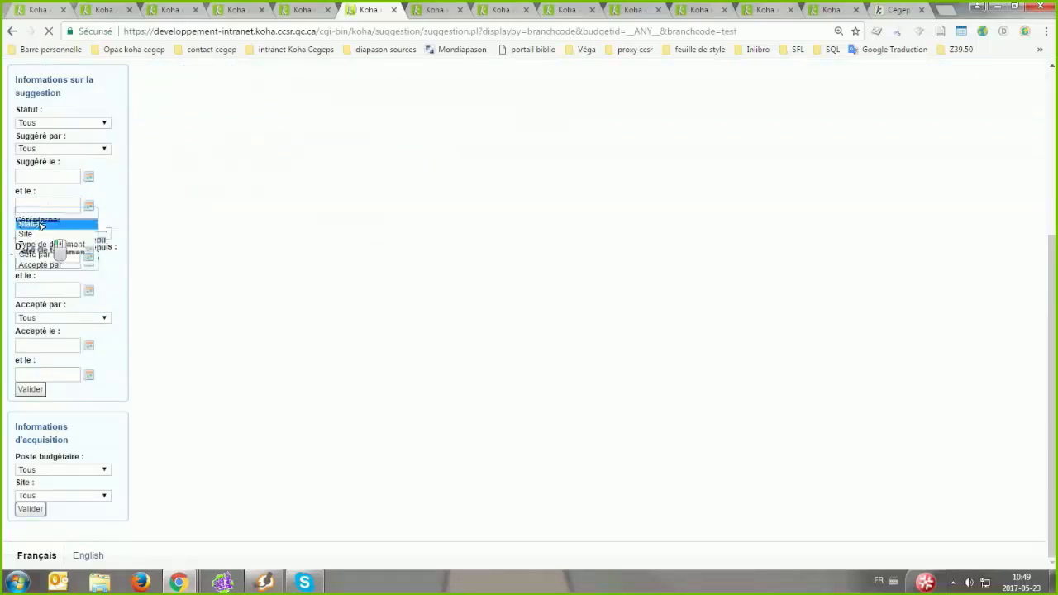
click(38, 224)
click(28, 224)
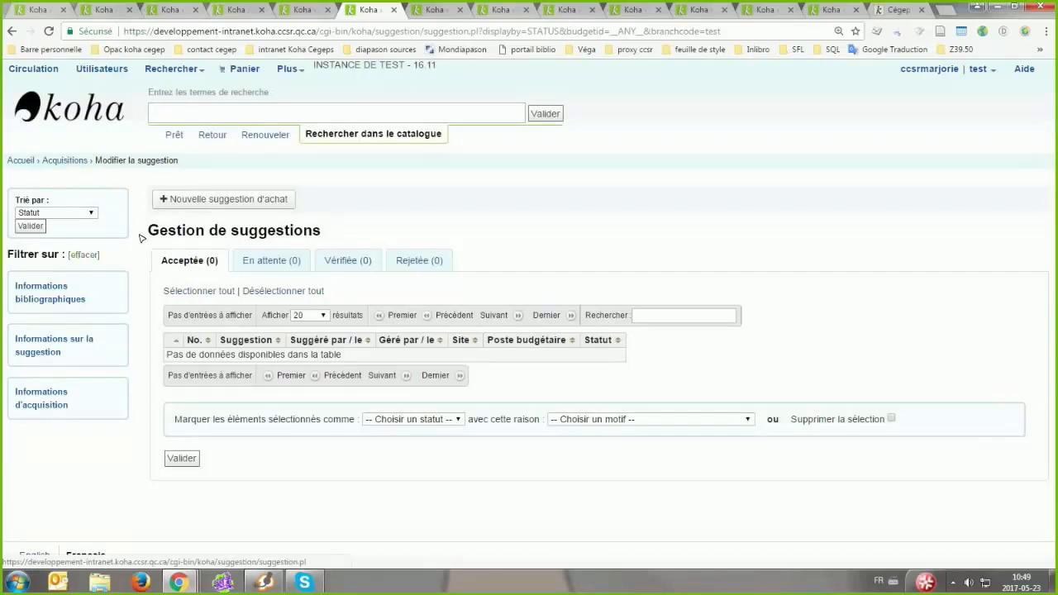
- Review the account's purchase suggestions in the public catalogue and the pending suggestions on the acquisitions home page
click(898, 11)
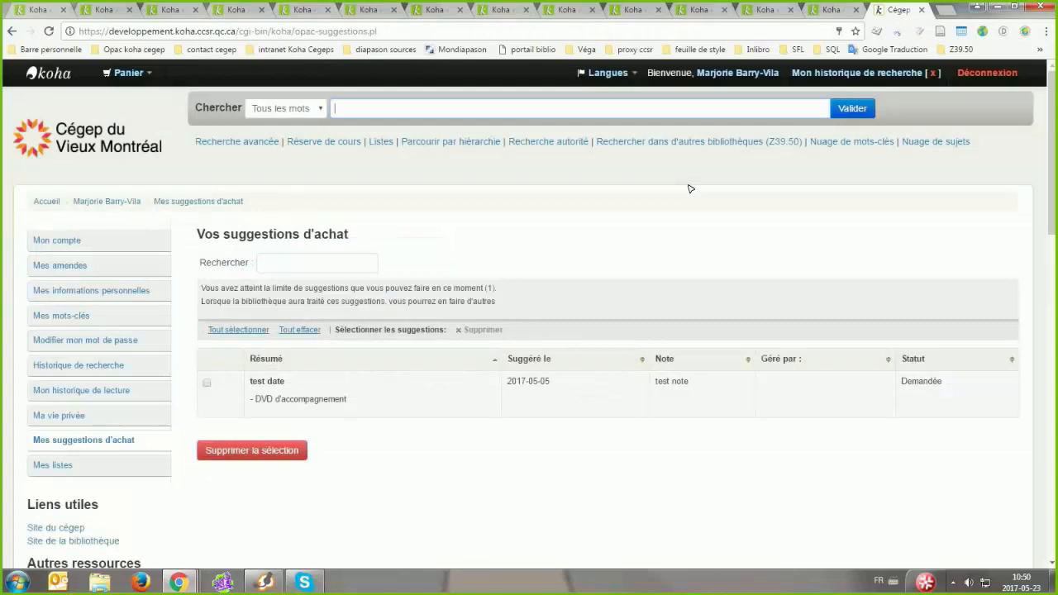
click(362, 12)
click(298, 14)
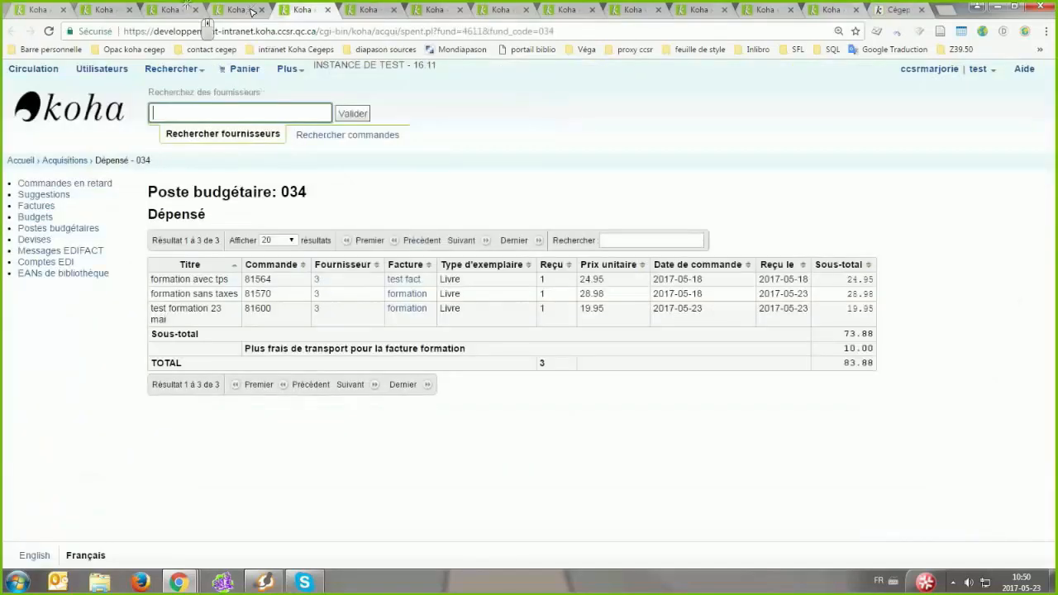
click(250, 11)
click(101, 8)
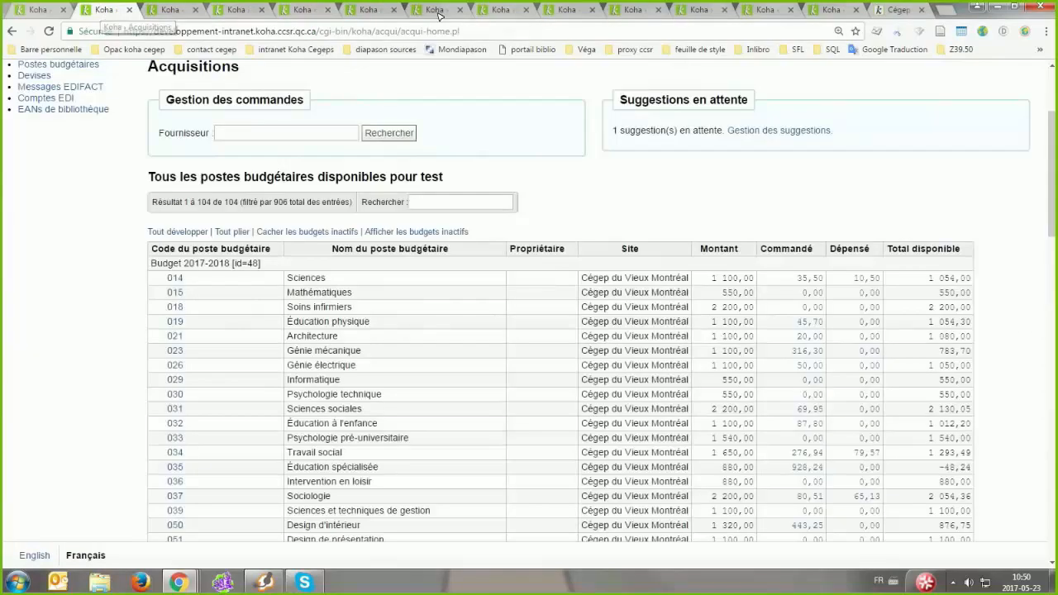
- Close two surplus catalogue tabs and remove the suggestion limit by emptying the MaxOpenSuggestions preference
click(493, 7)
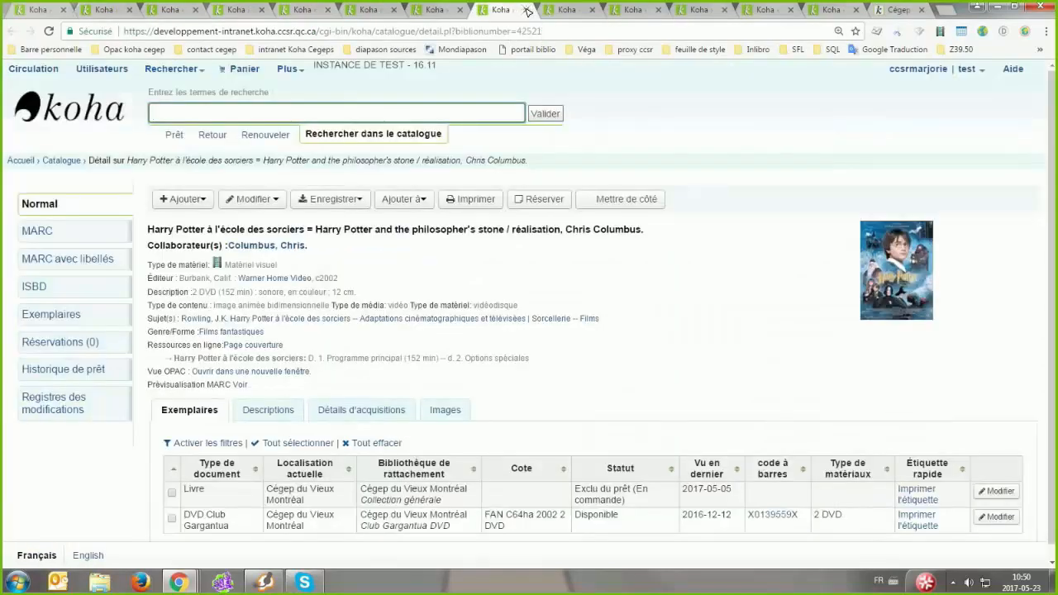
click(527, 9)
click(527, 9)
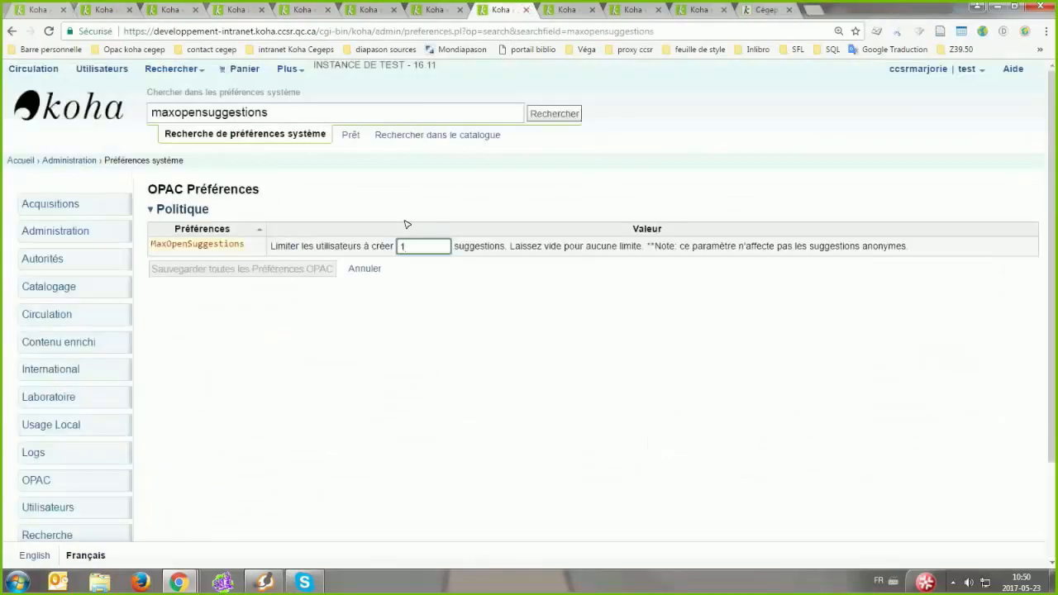
click(425, 245)
key(BackSpace)
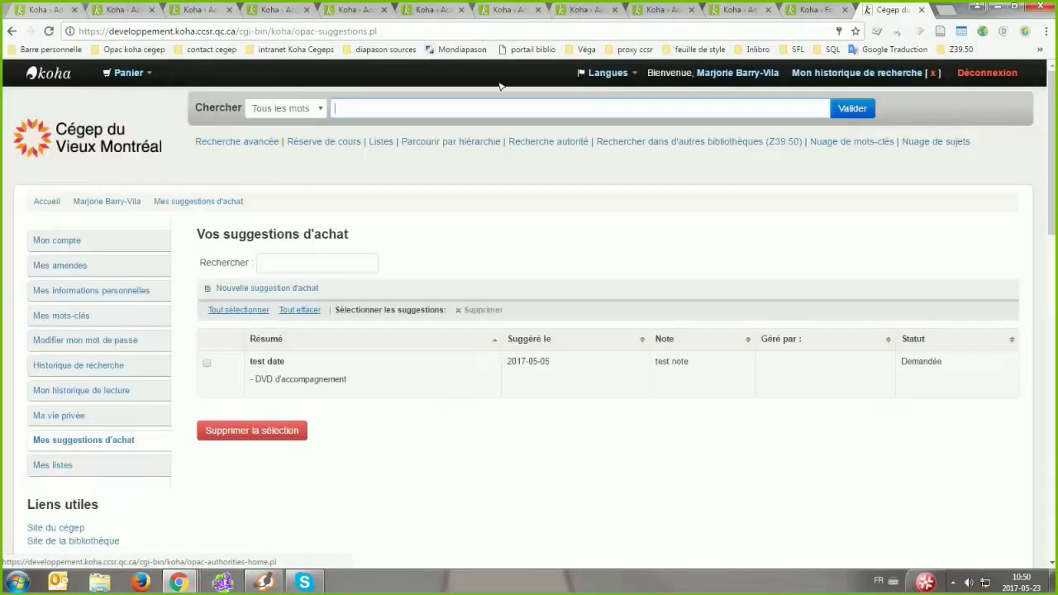
- Submit a new purchase suggestion titled "test 23 mai formation" in the public catalogue
click(291, 287)
click(341, 328)
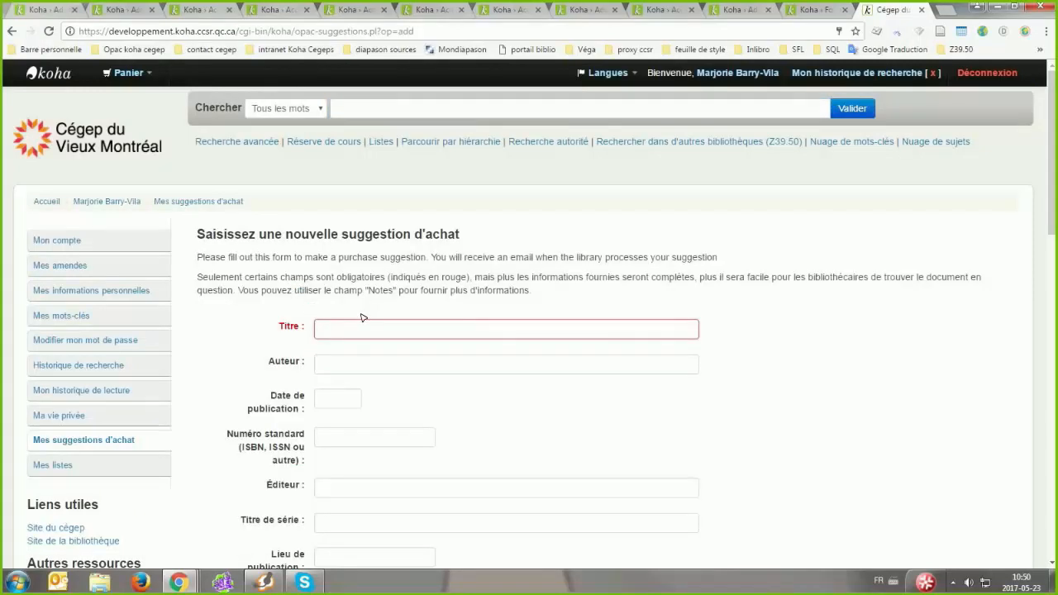
text(test pour f)
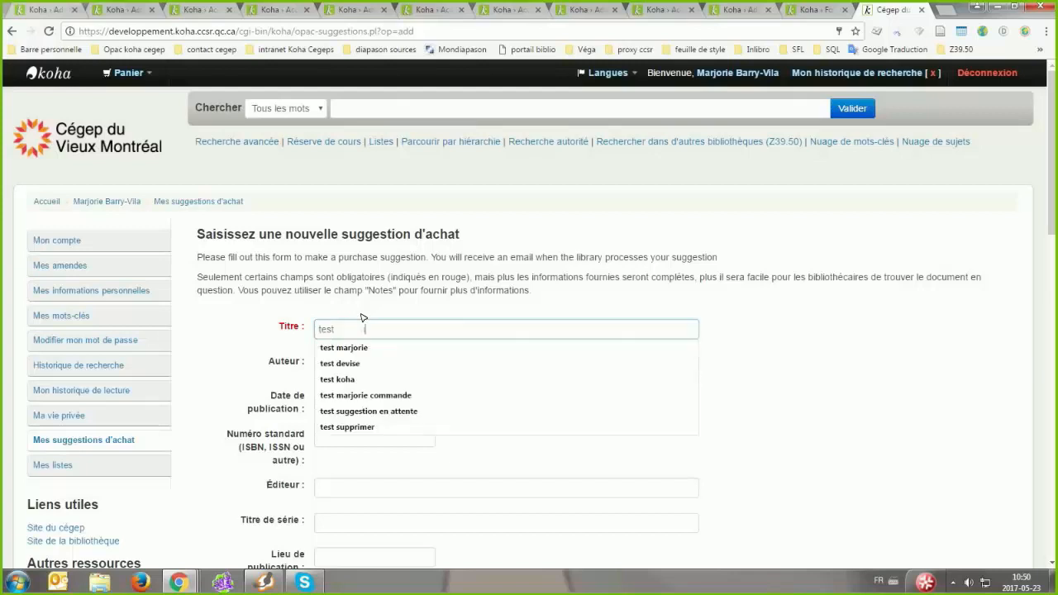
text(ormation)
scroll(363, 321, down, 4)
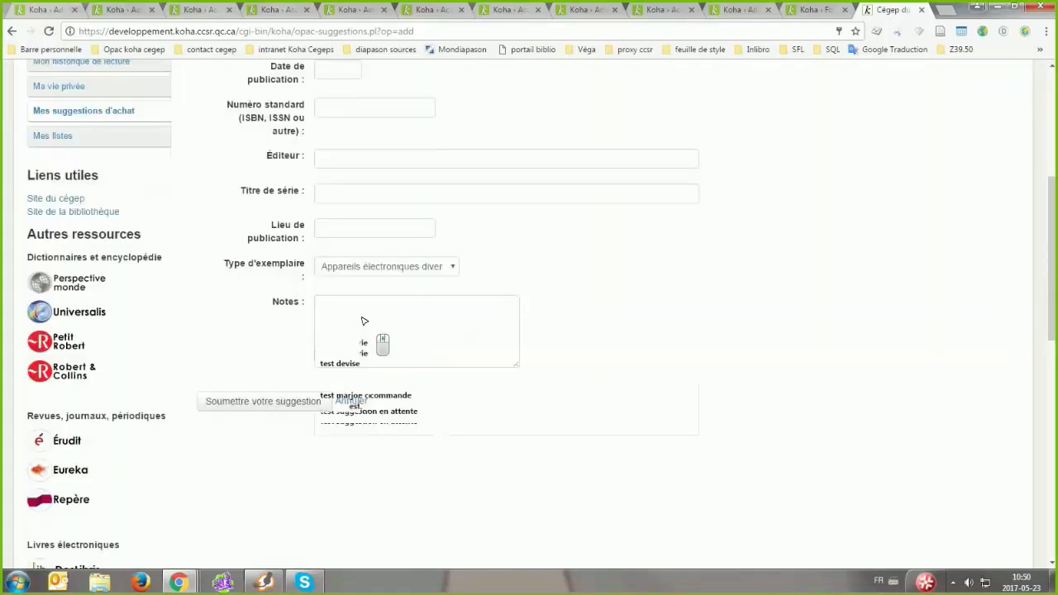
click(239, 403)
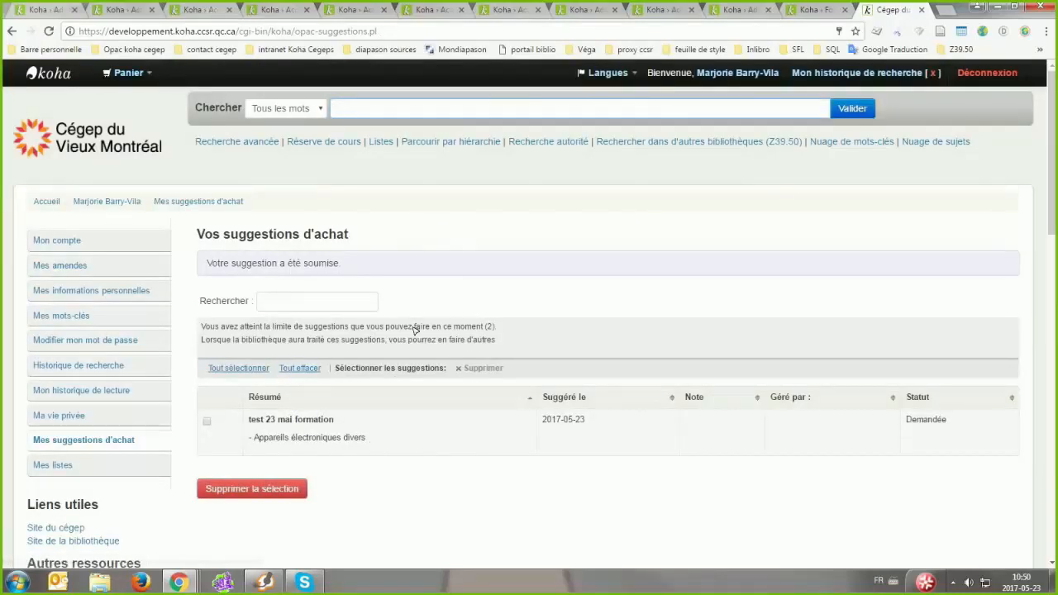
- Mark the pending suggestion "test 23 mai formation" as Accepté in the staff suggestion management
click(278, 10)
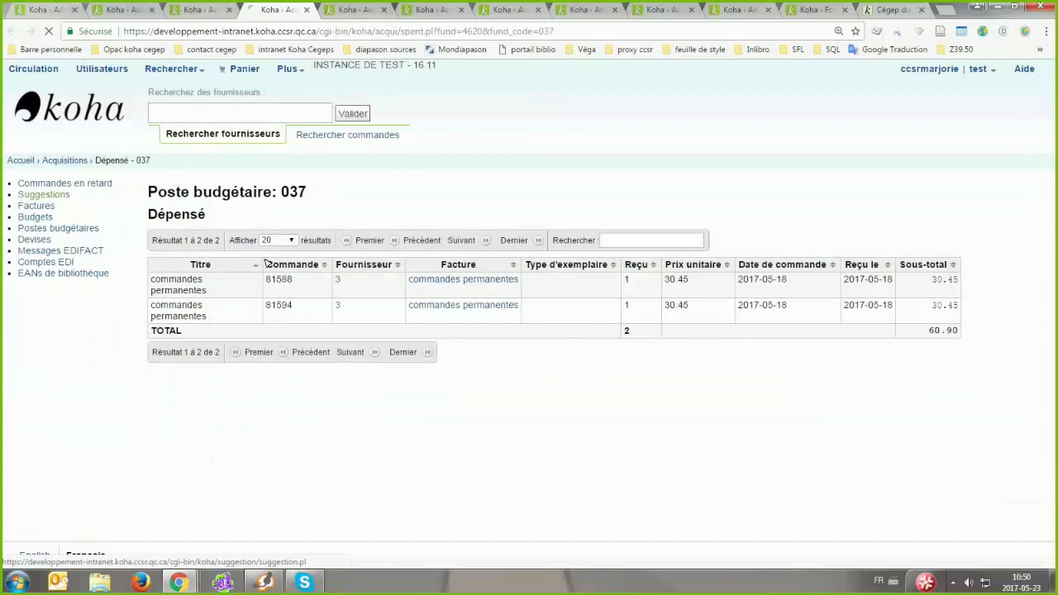
click(449, 424)
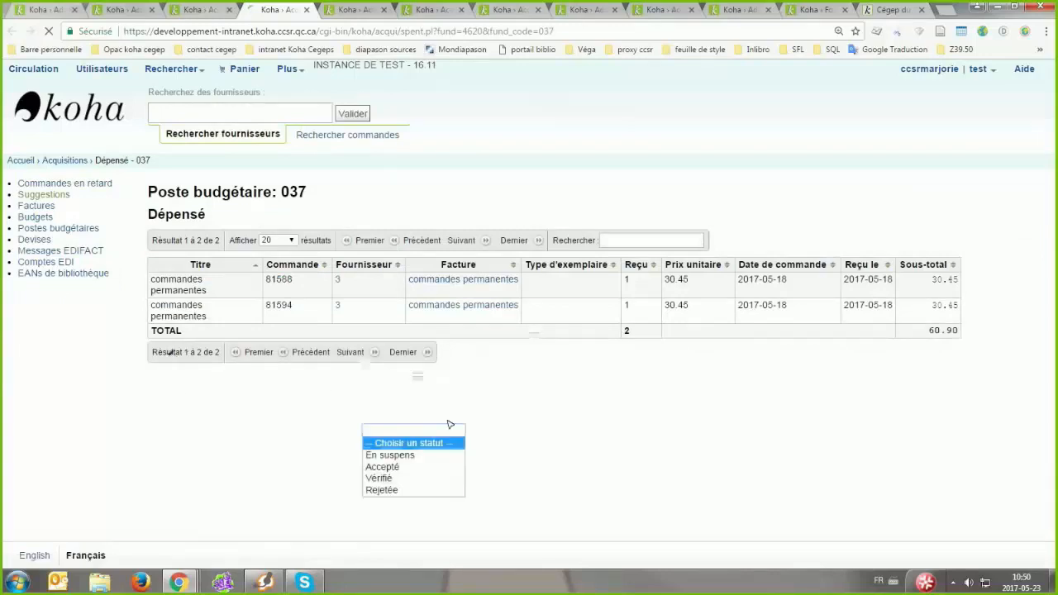
click(433, 466)
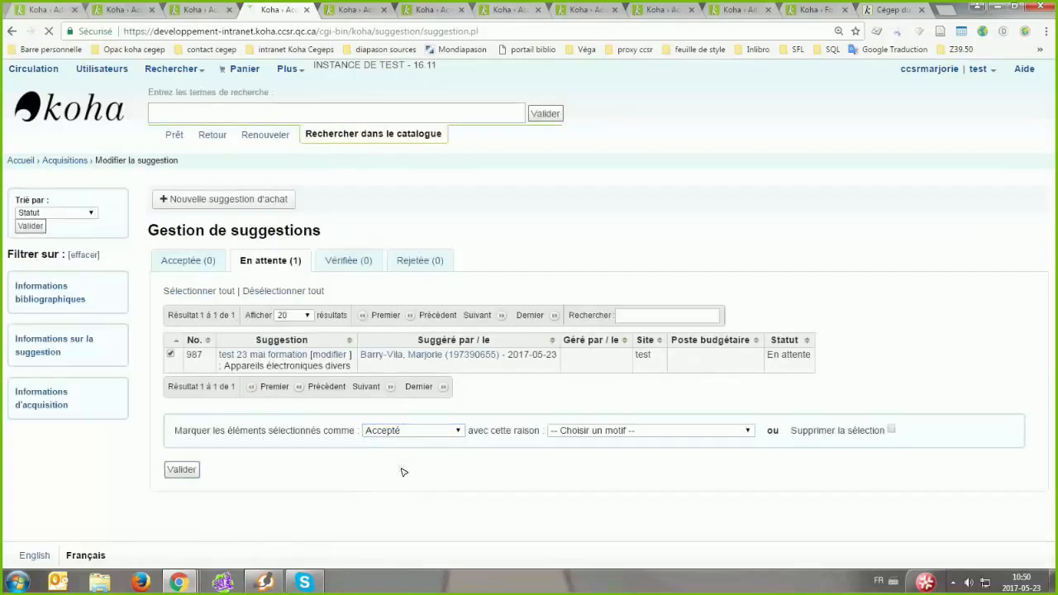
click(183, 470)
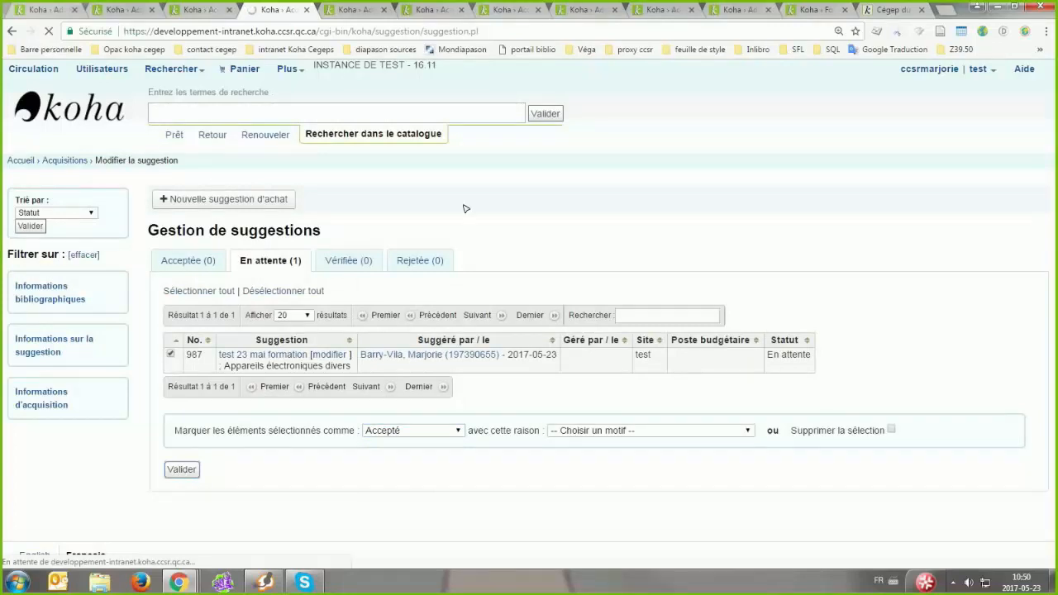
- Reload the account's purchase suggestions in the public catalogue to check the suggestion's status
click(890, 10)
click(668, 31)
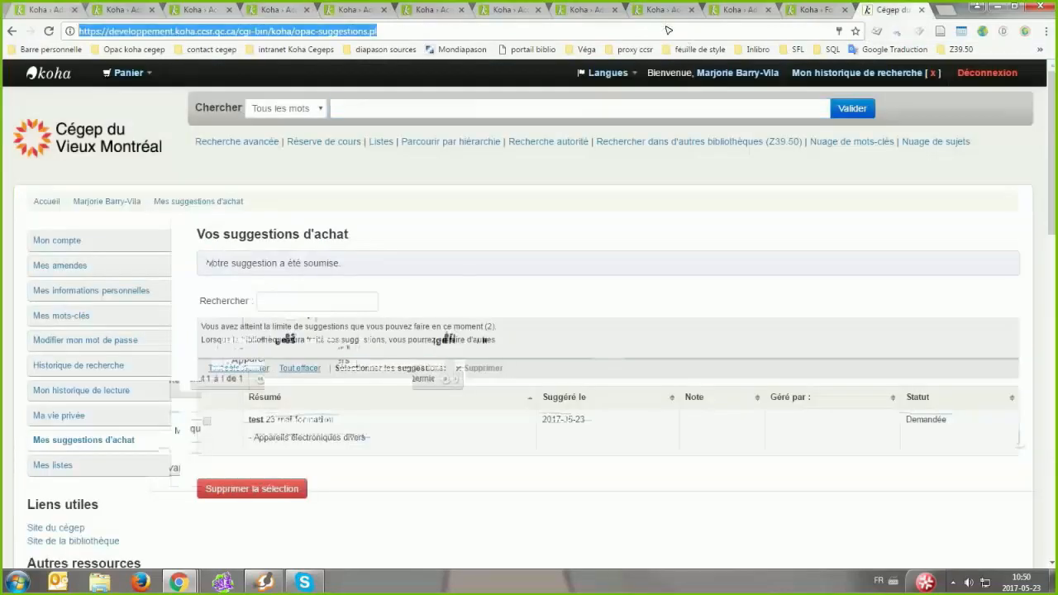
key(Return)
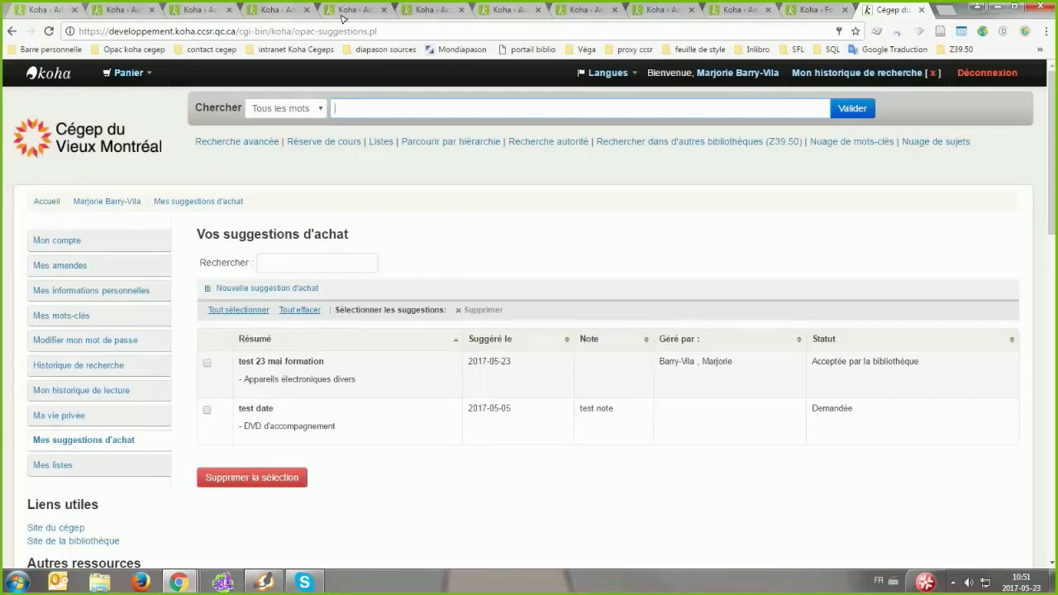
- View the invoice search page from the fund 034 spending page and close that browser tab
click(279, 11)
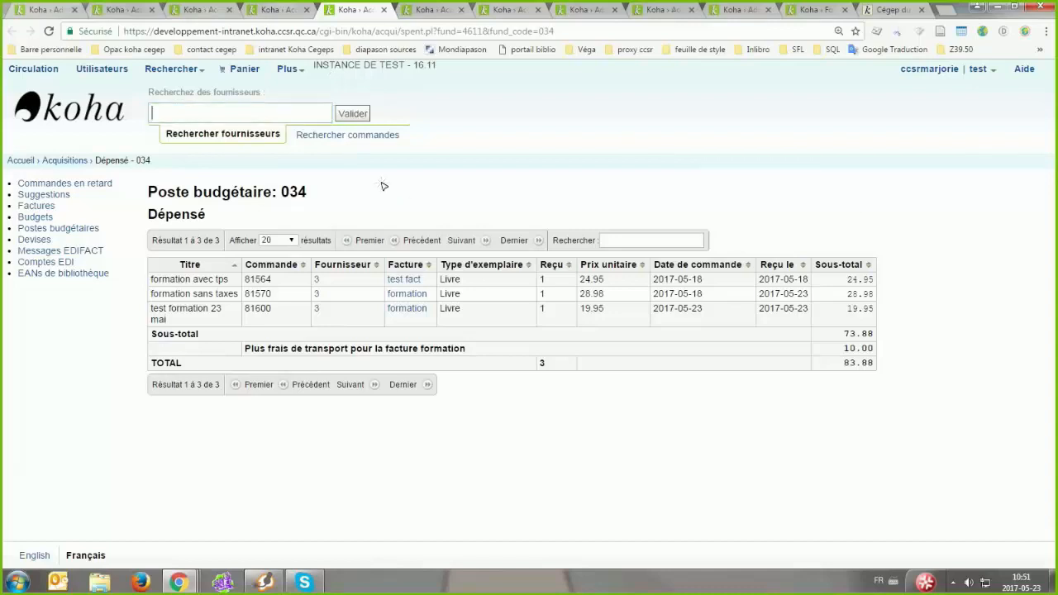
click(37, 207)
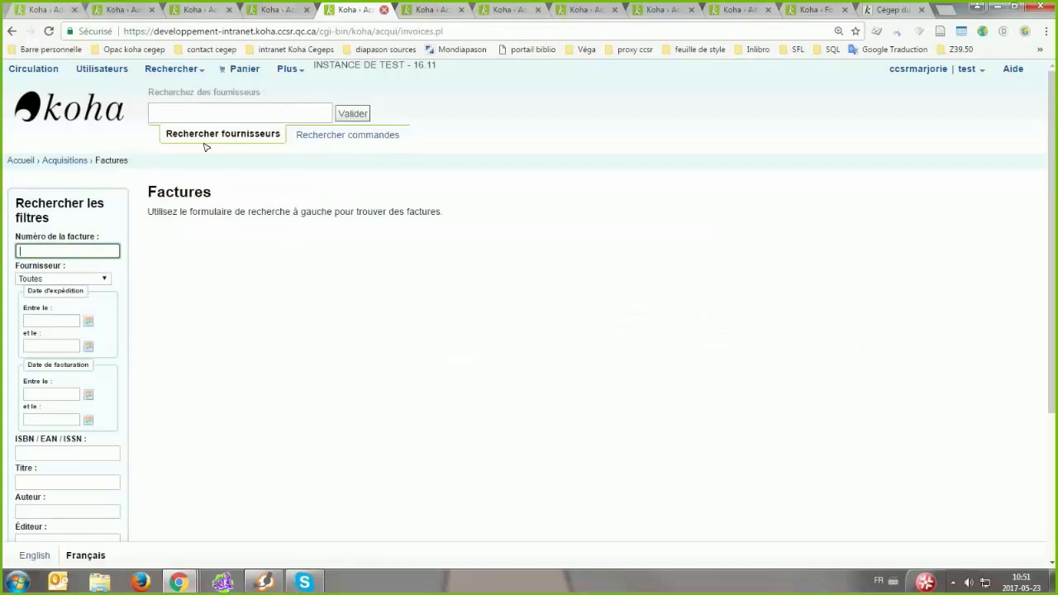
click(383, 10)
- Open the "reception gist" invoice from the fund 014 spending list, rename its supplier reference to "reception 23 mai" and save
click(203, 10)
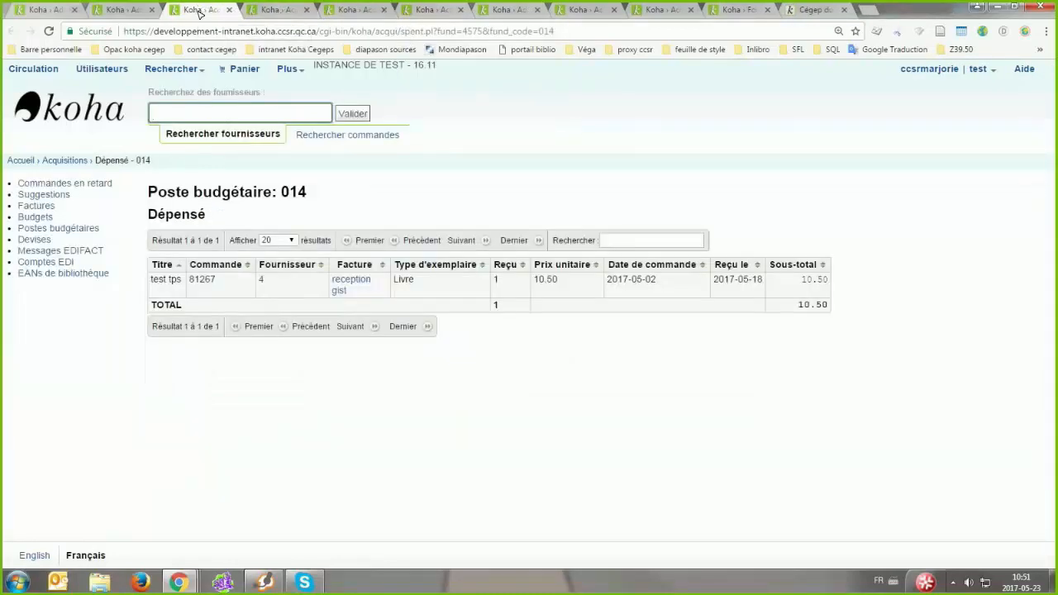
click(350, 281)
click(350, 246)
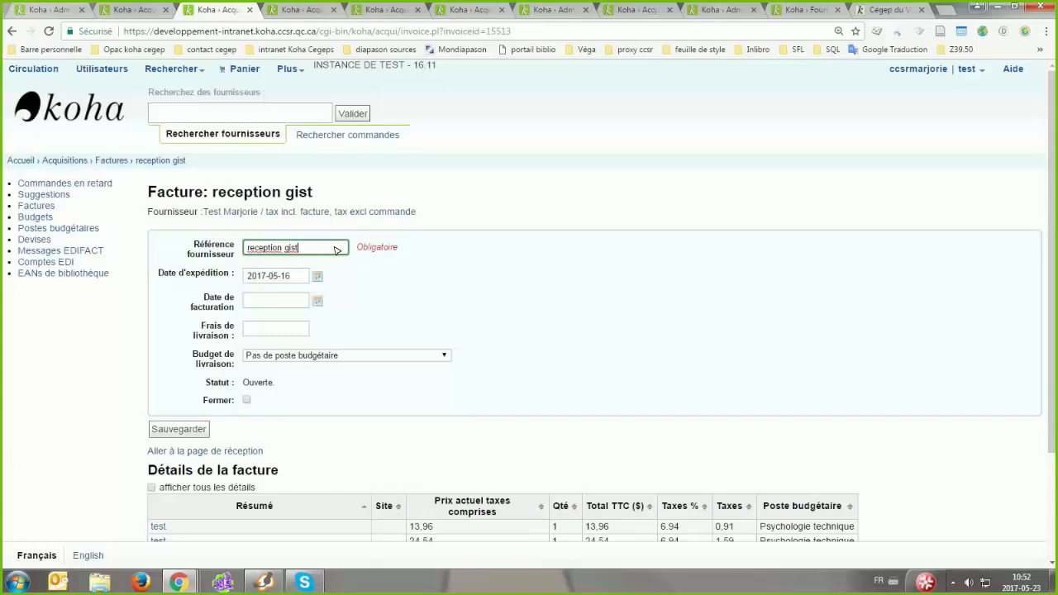
key(BackSpace)
key(BackSpace)
key(BackSpace)
key(BackSpace)
text(23 mau)
key(BackSpace)
text(i)
click(339, 402)
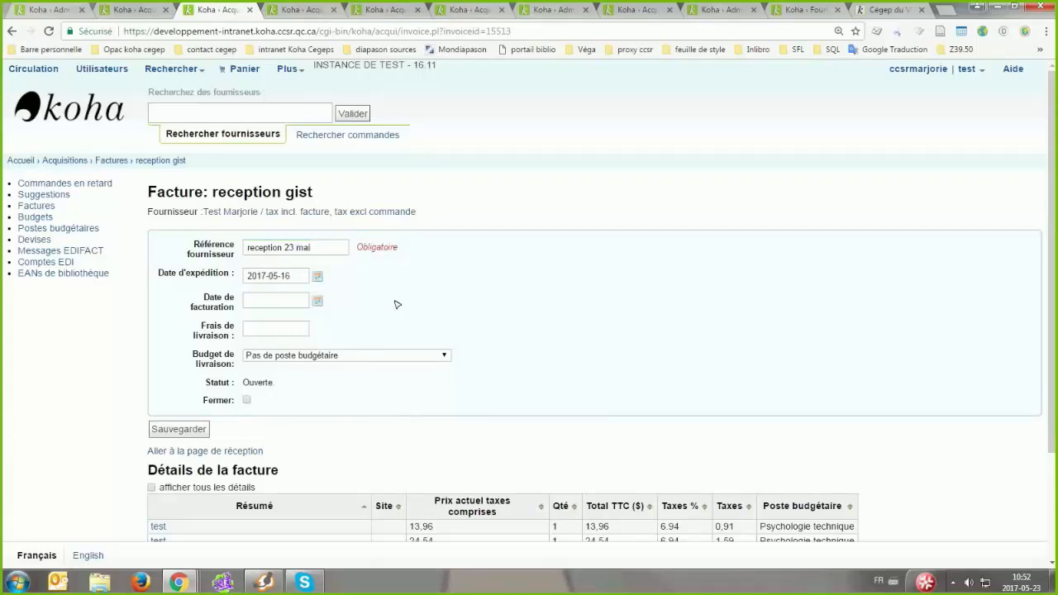
scroll(264, 437, down, 3)
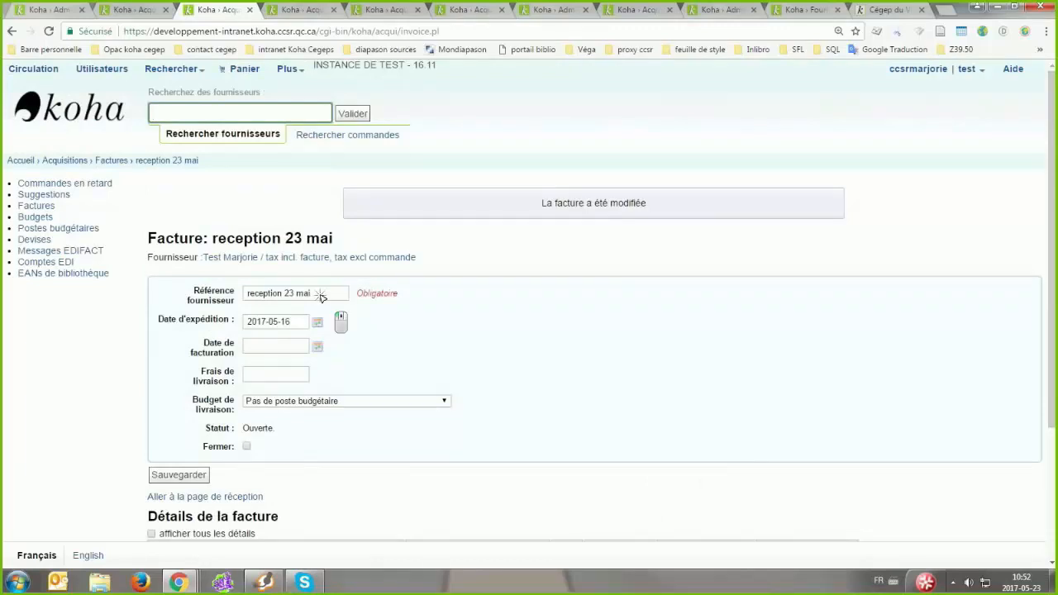
- Review the invoice's supplier reference, delivery fields and detail lines
click(319, 294)
click(320, 293)
click(461, 335)
scroll(460, 336, down, 2)
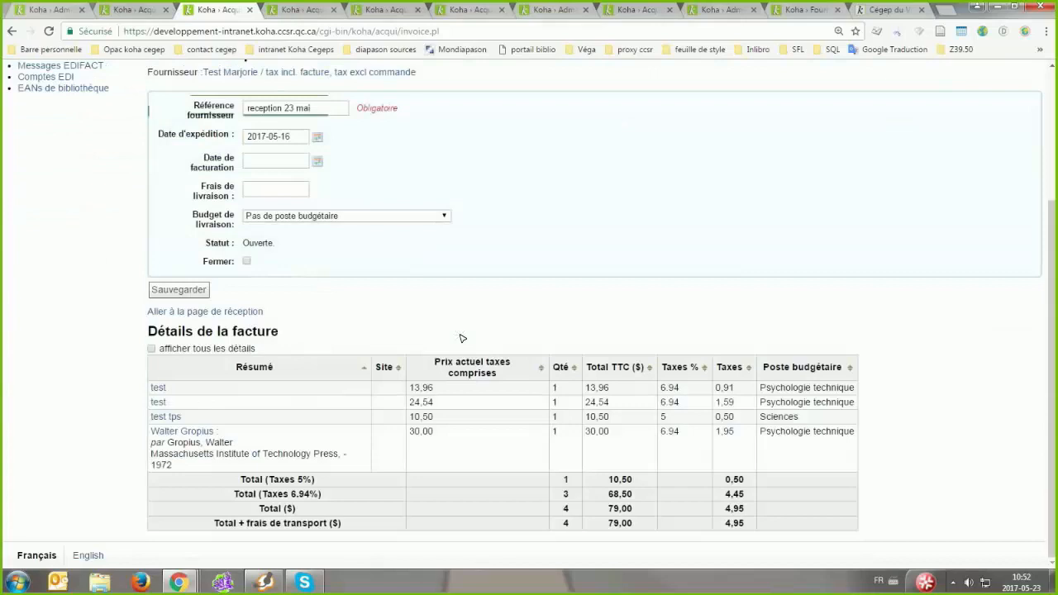
scroll(326, 299, up, 1)
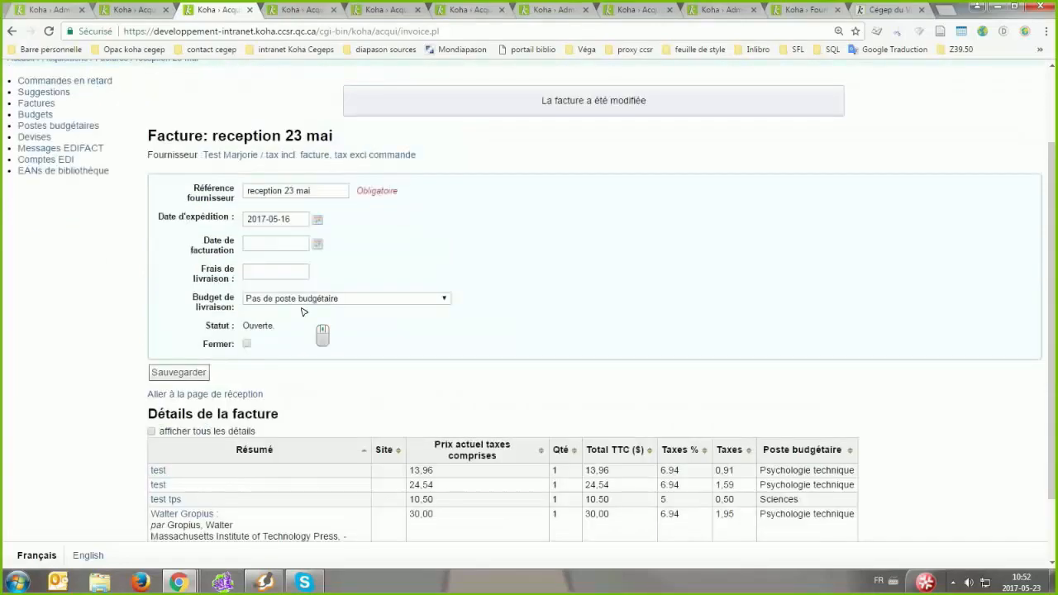
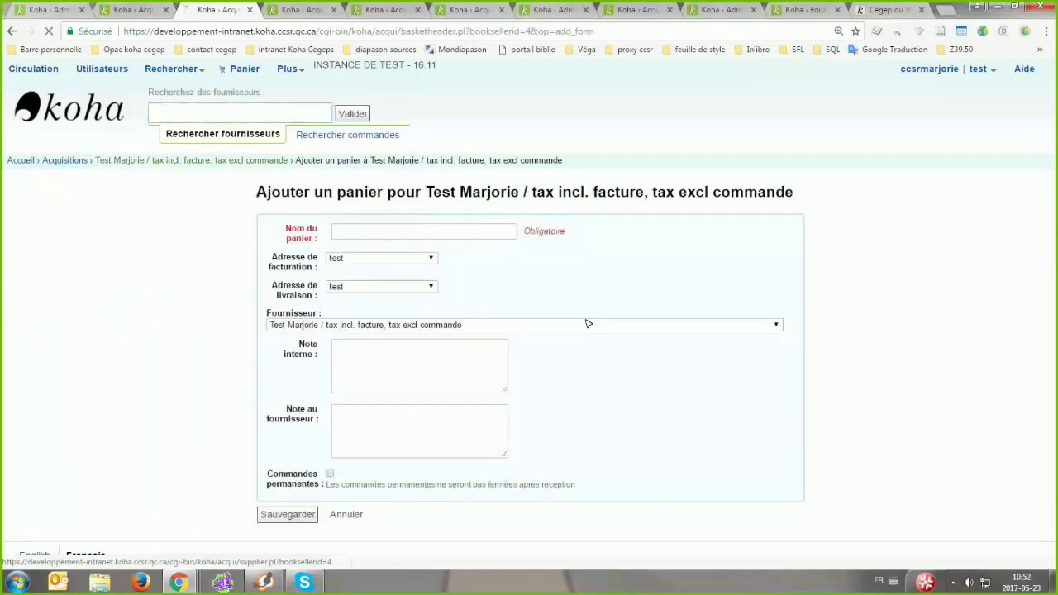
- Show all of the supplier's baskets and review the information and orders of the "test gist" basket
click(189, 162)
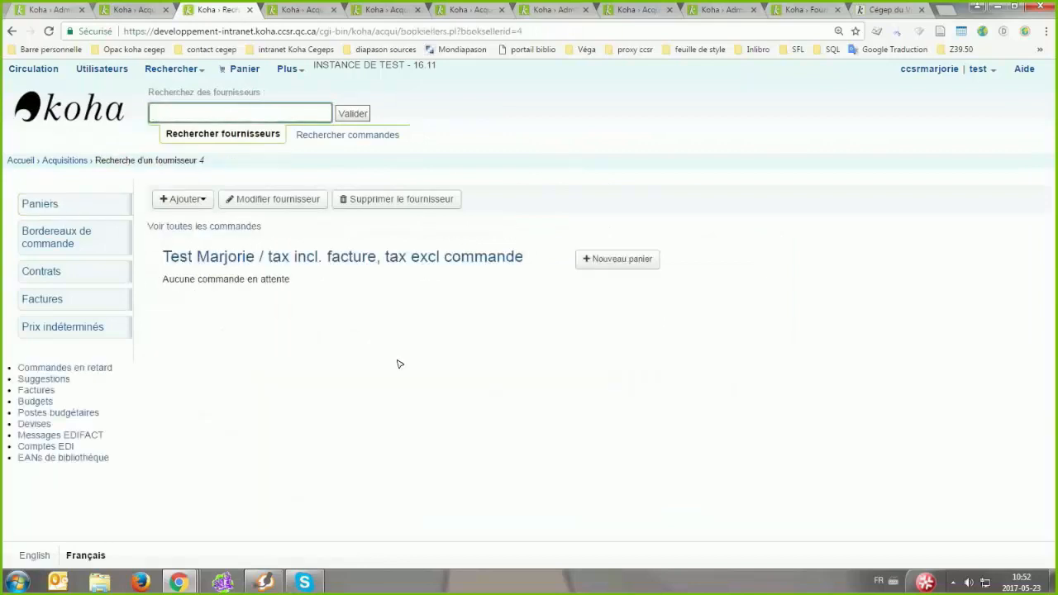
click(179, 227)
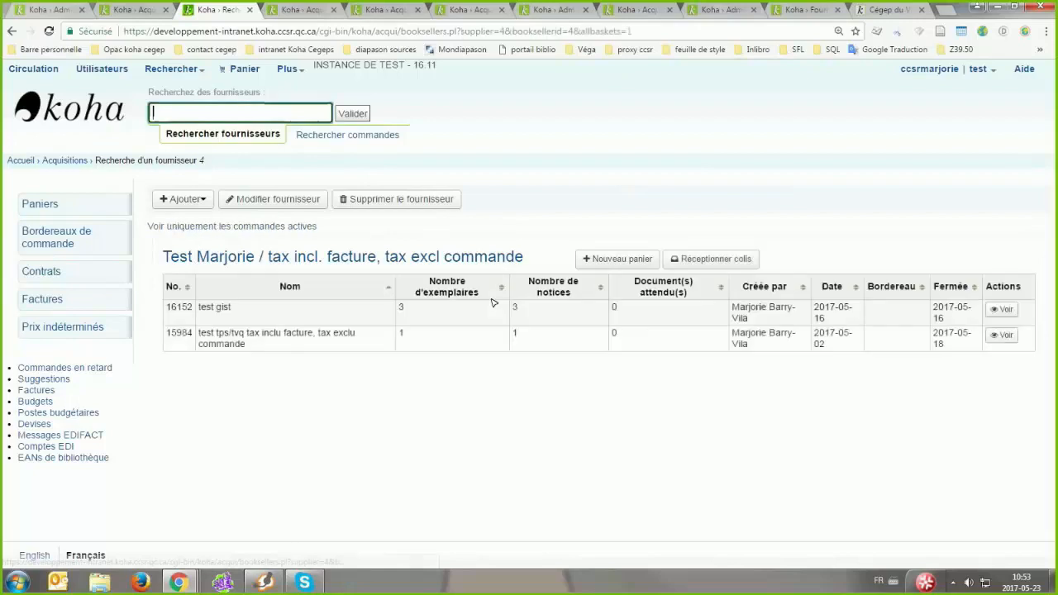
click(998, 310)
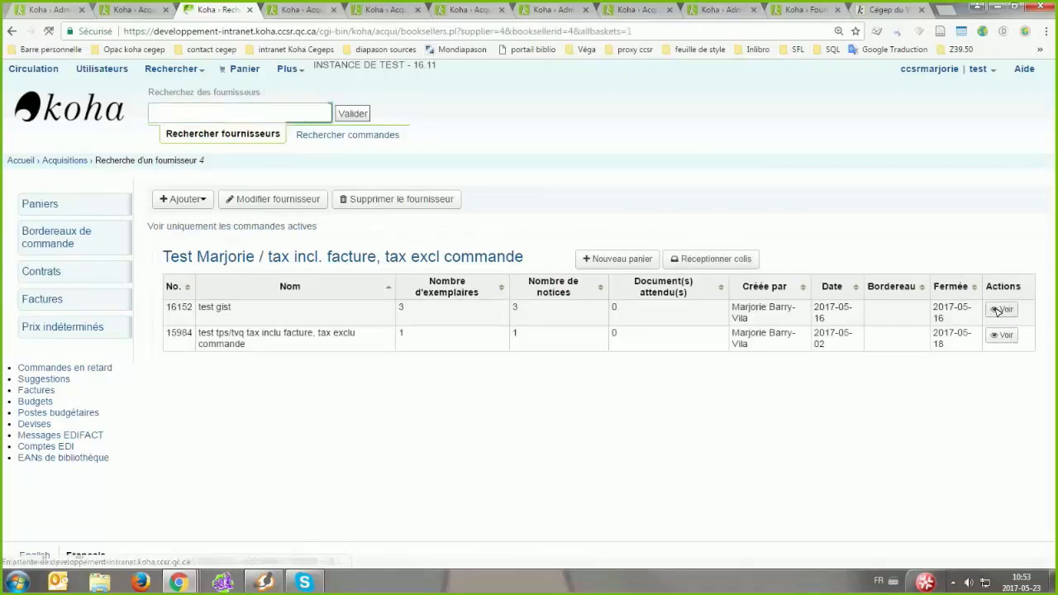
scroll(338, 314, down, 2)
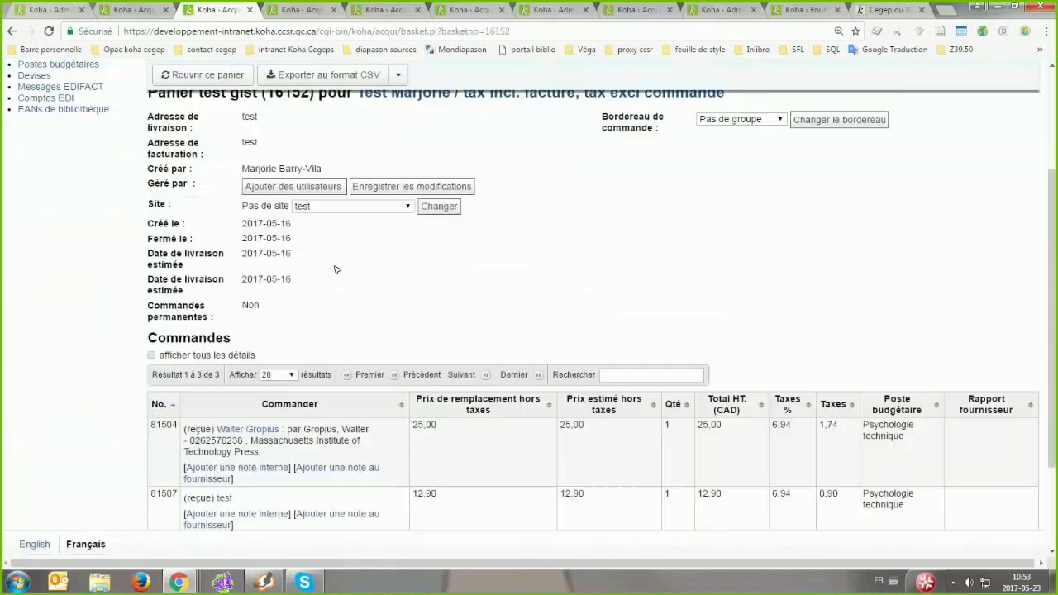
scroll(240, 231, down, 2)
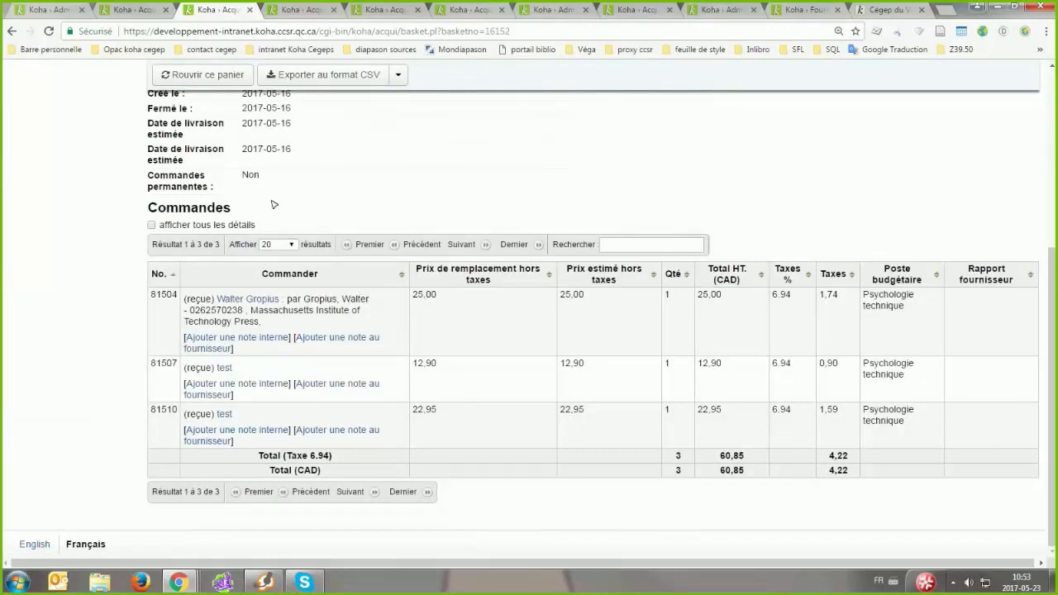
scroll(350, 554, up, 2)
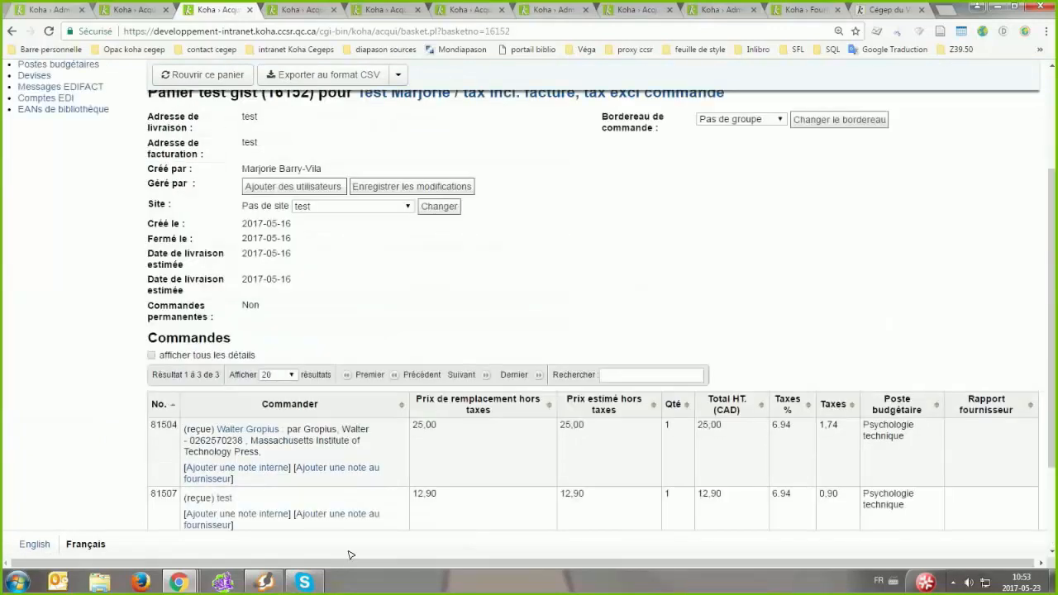
scroll(339, 375, down, 2)
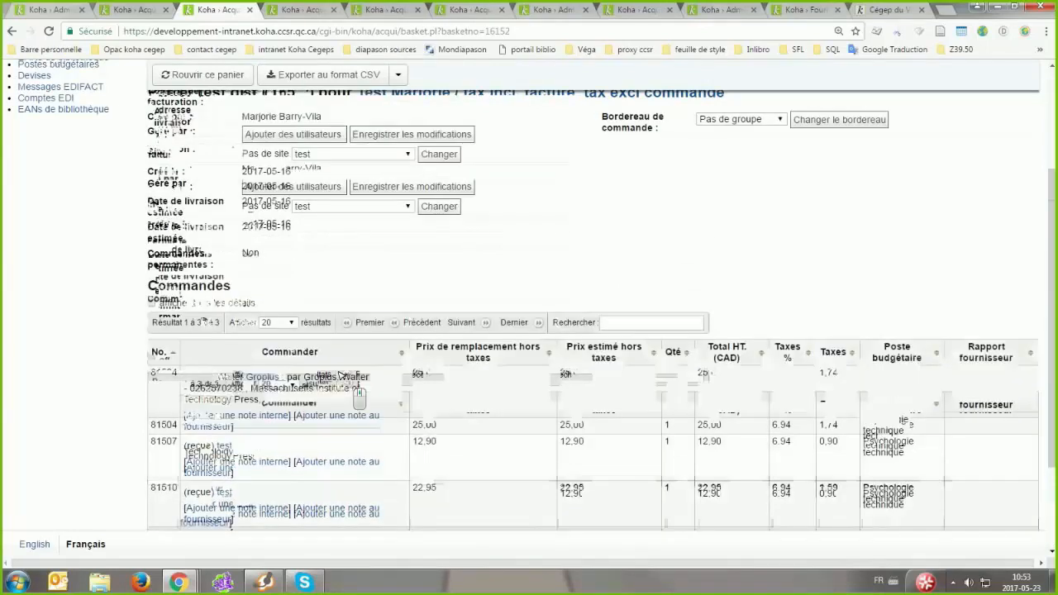
scroll(340, 376, up, 3)
- Reopen the closed "test gist" basket and review its order list
click(207, 200)
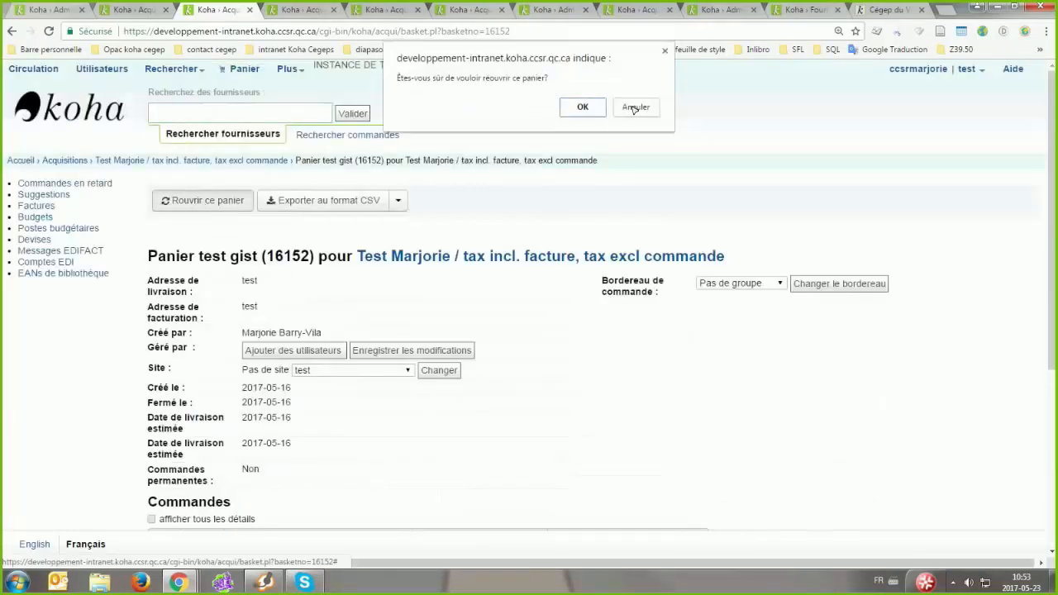
click(583, 108)
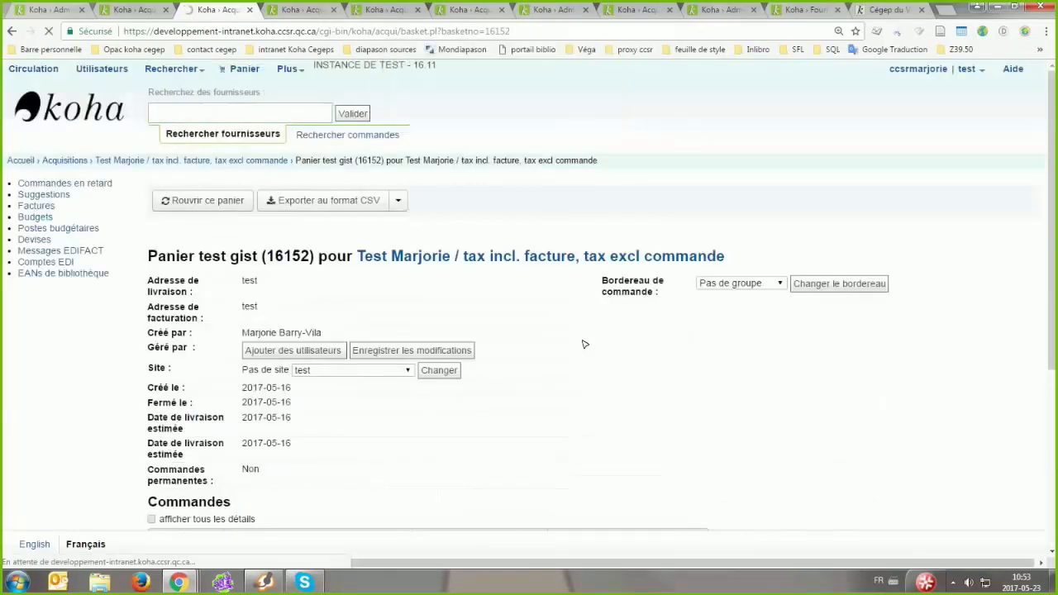
scroll(579, 368, down, 1)
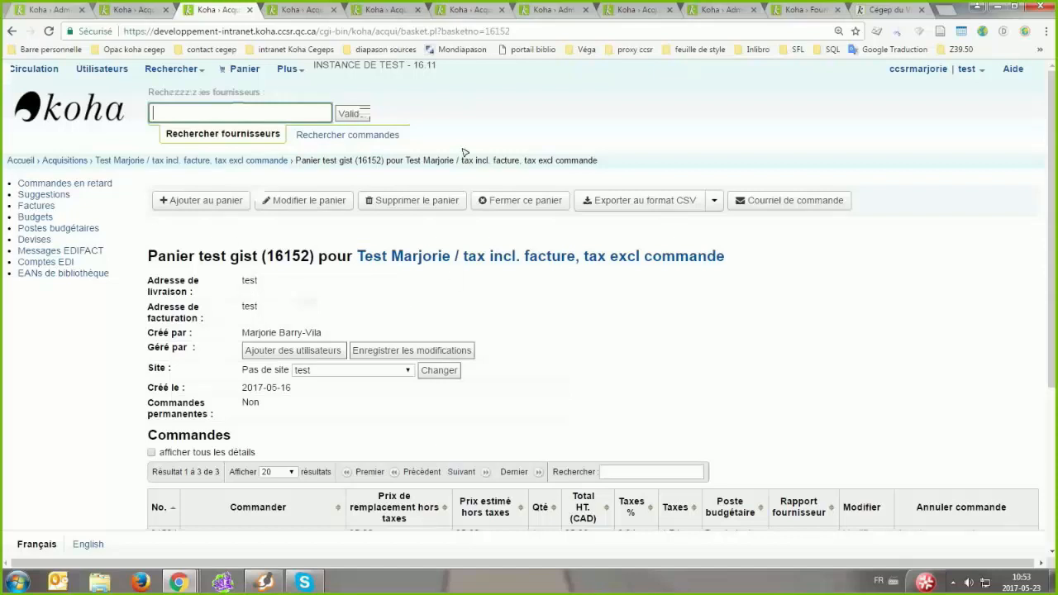
scroll(429, 283, down, 1)
scroll(271, 396, down, 1)
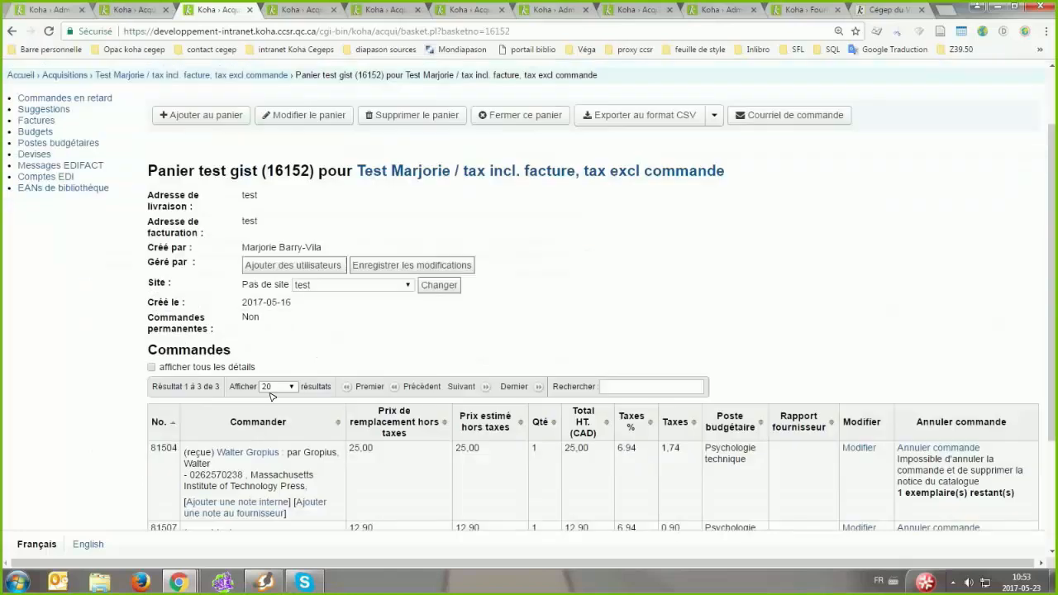
- Examine the order list's results-per-page choices and the basket's CSV export formats
click(276, 387)
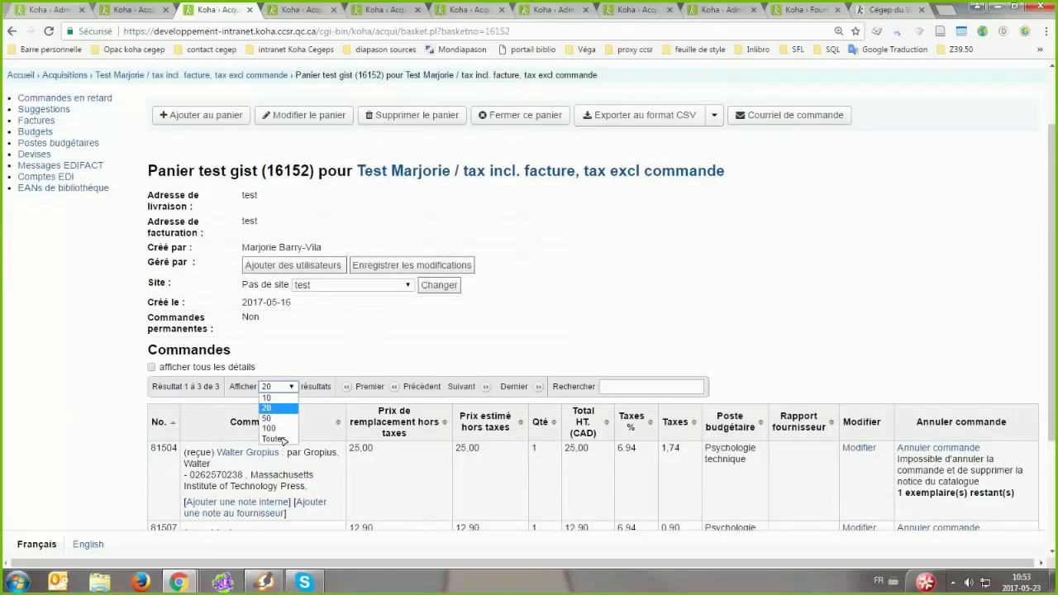
click(402, 189)
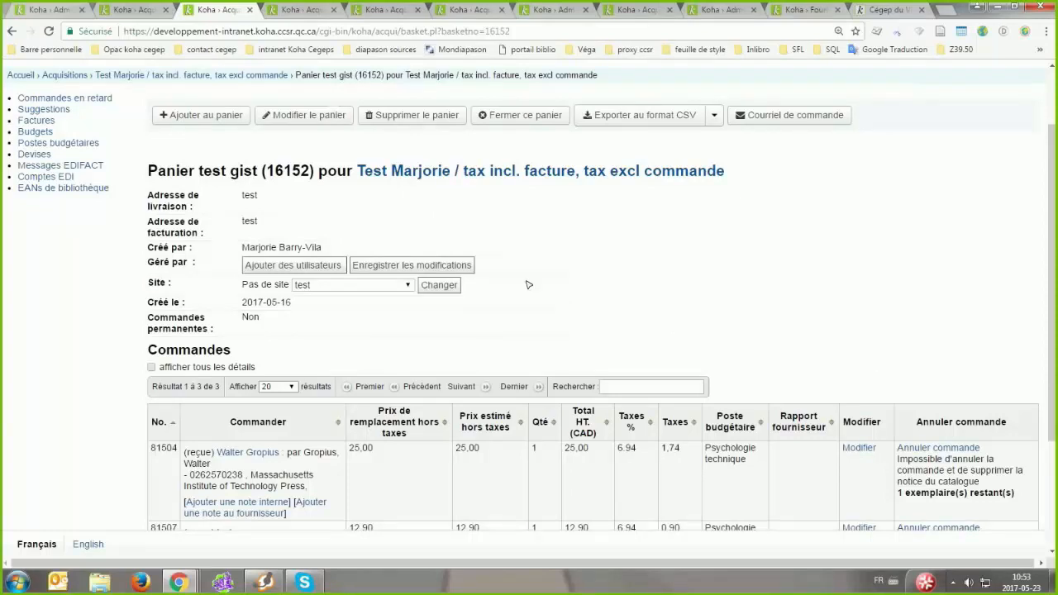
scroll(761, 192, up, 1)
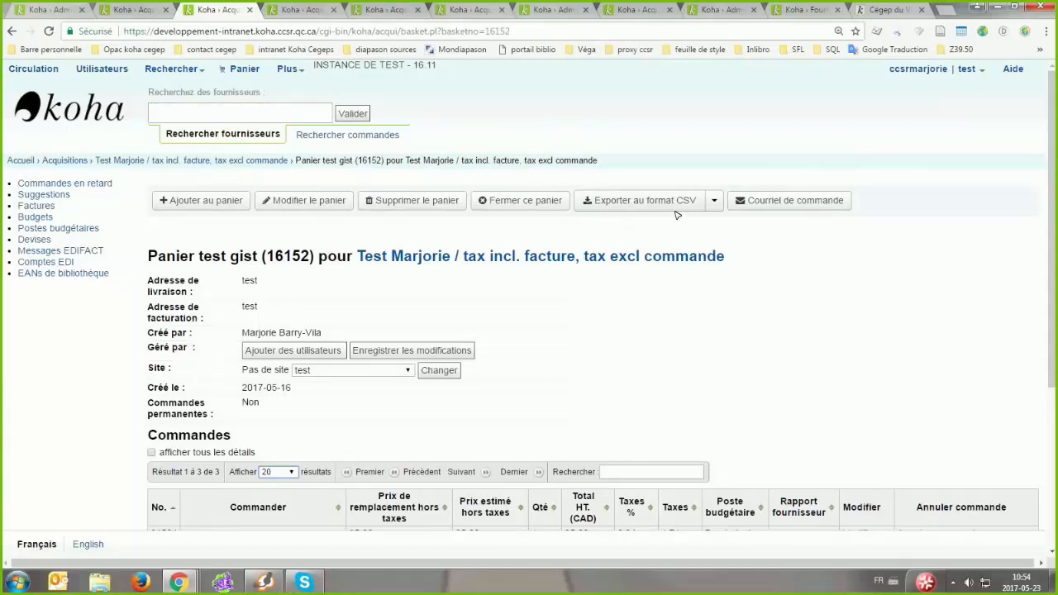
click(714, 201)
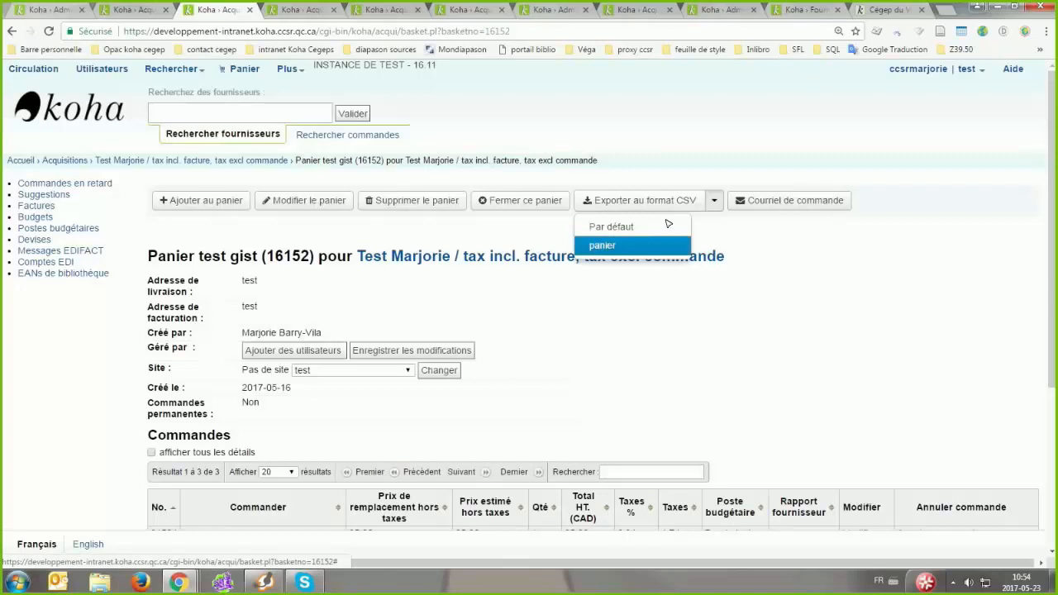
click(800, 230)
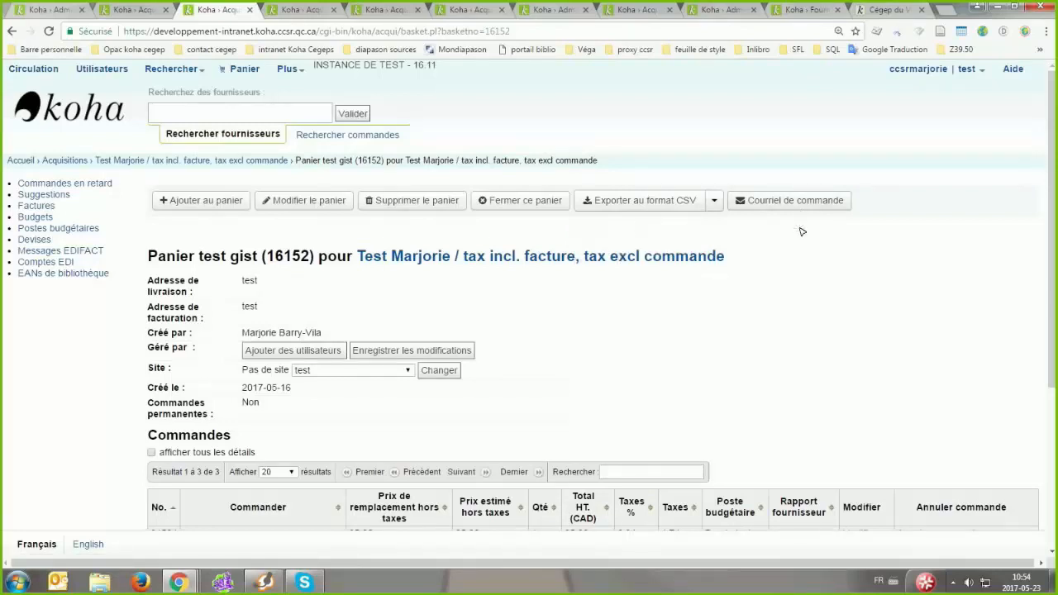
- Open the basket supplier's record for editing and try out the contact's "Contacter lors de la commande ?" option
middle_click(189, 160)
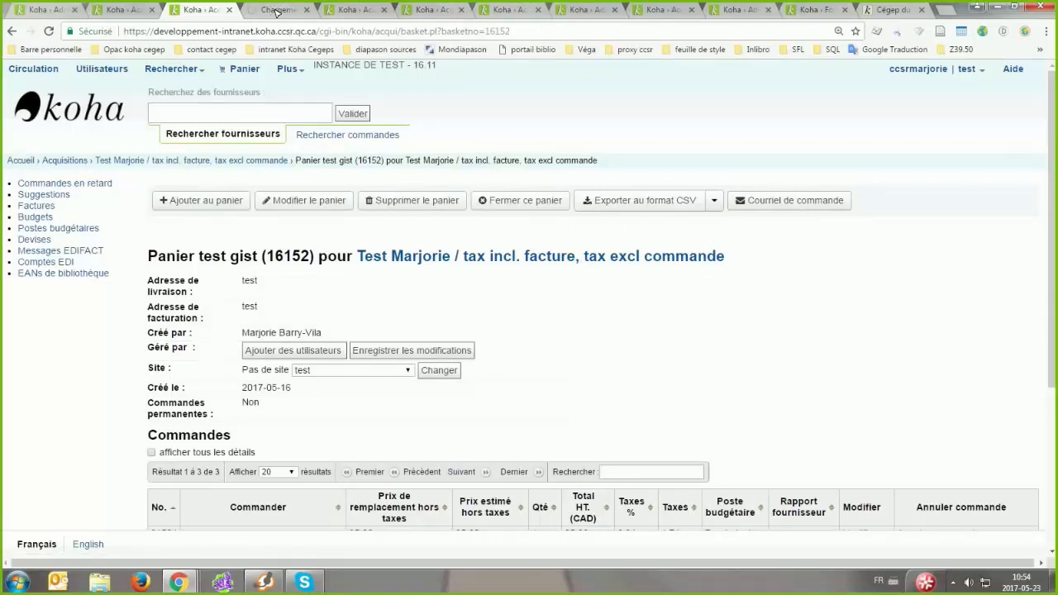
click(269, 199)
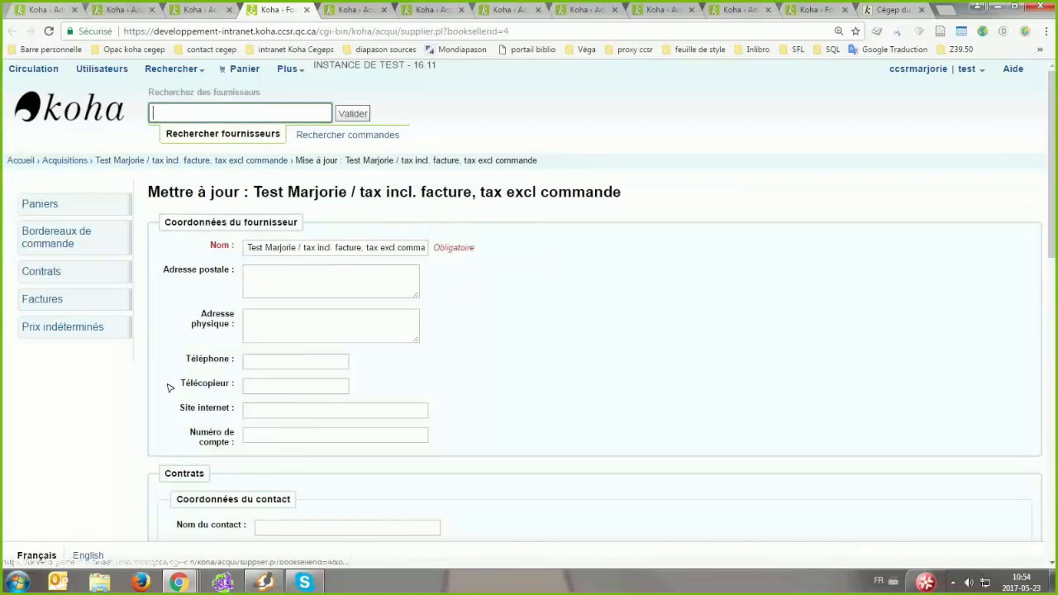
scroll(169, 387, down, 8)
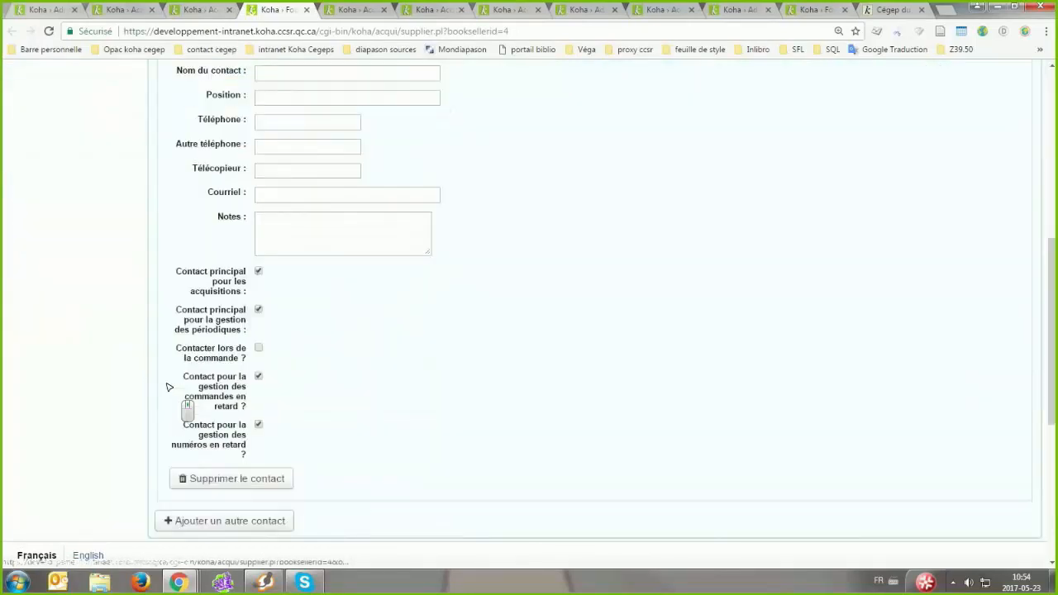
click(258, 145)
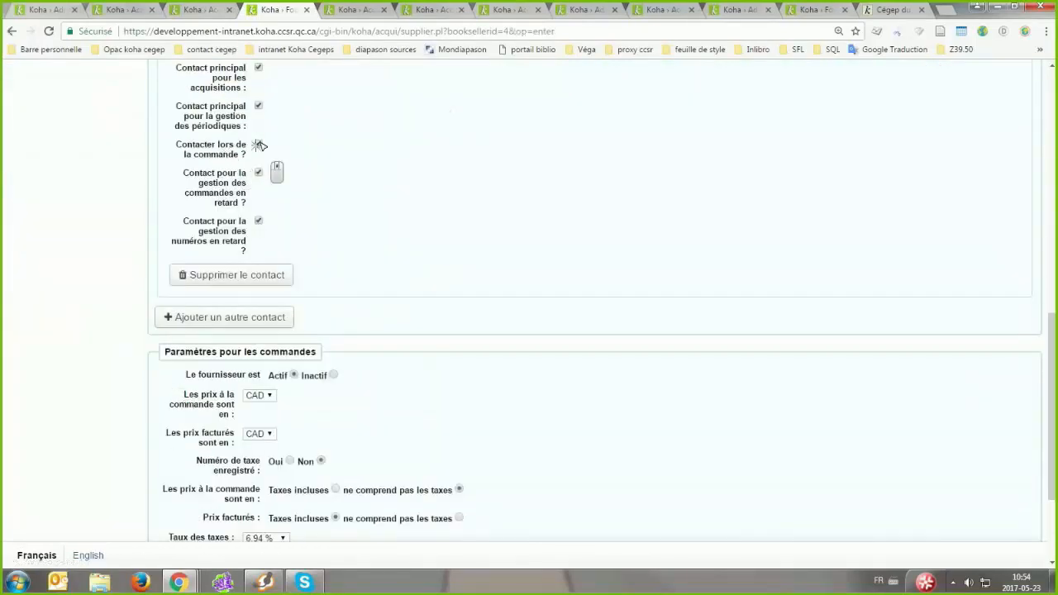
click(257, 145)
scroll(282, 288, up, 10)
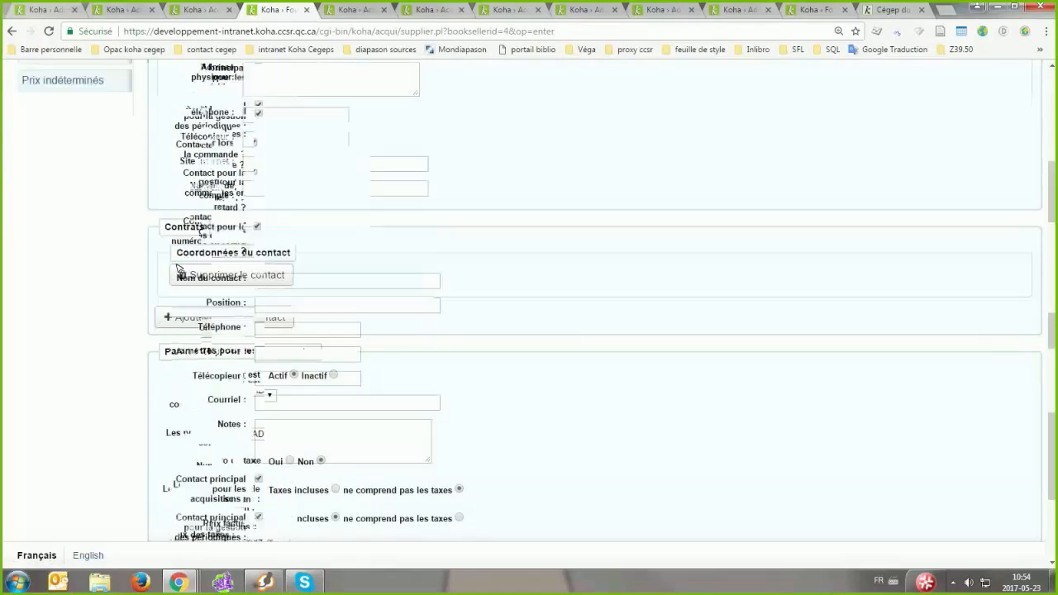
scroll(175, 295, down, 4)
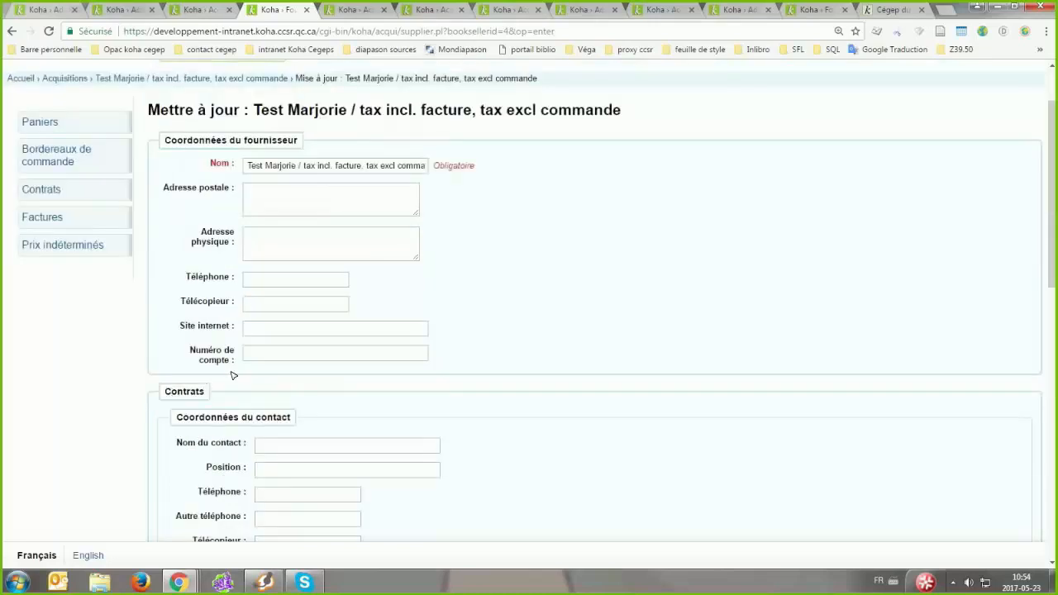
- Fill in the supplier contact's e-mail address and save the supplier record
click(312, 248)
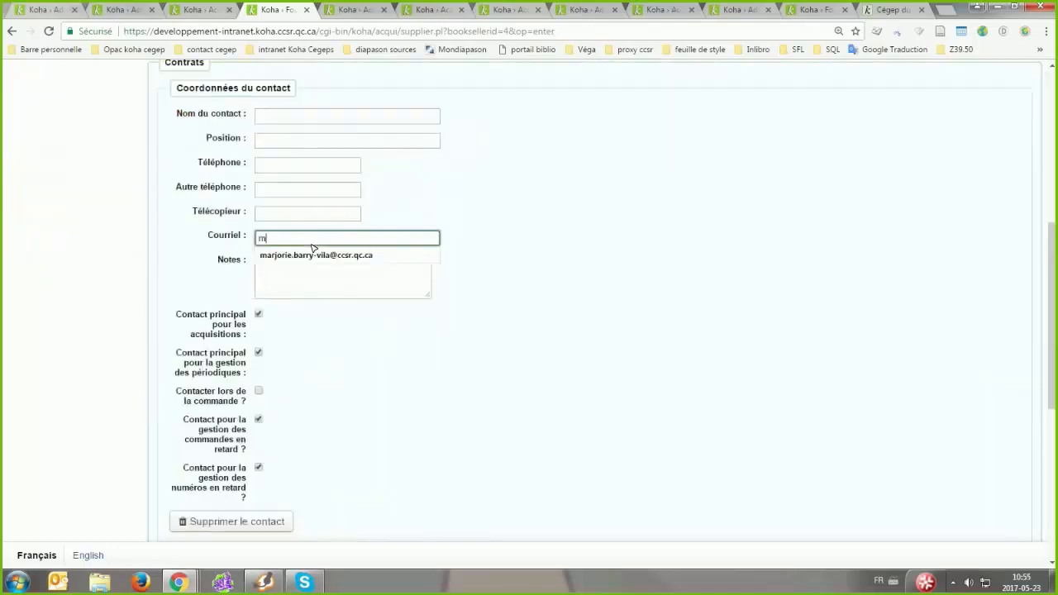
text(ar)
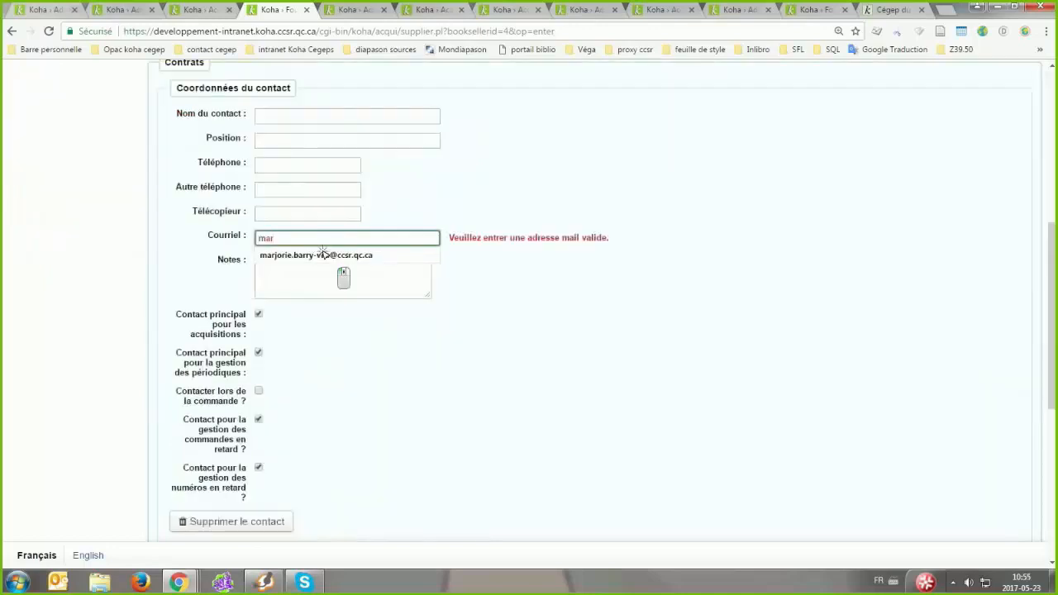
click(322, 255)
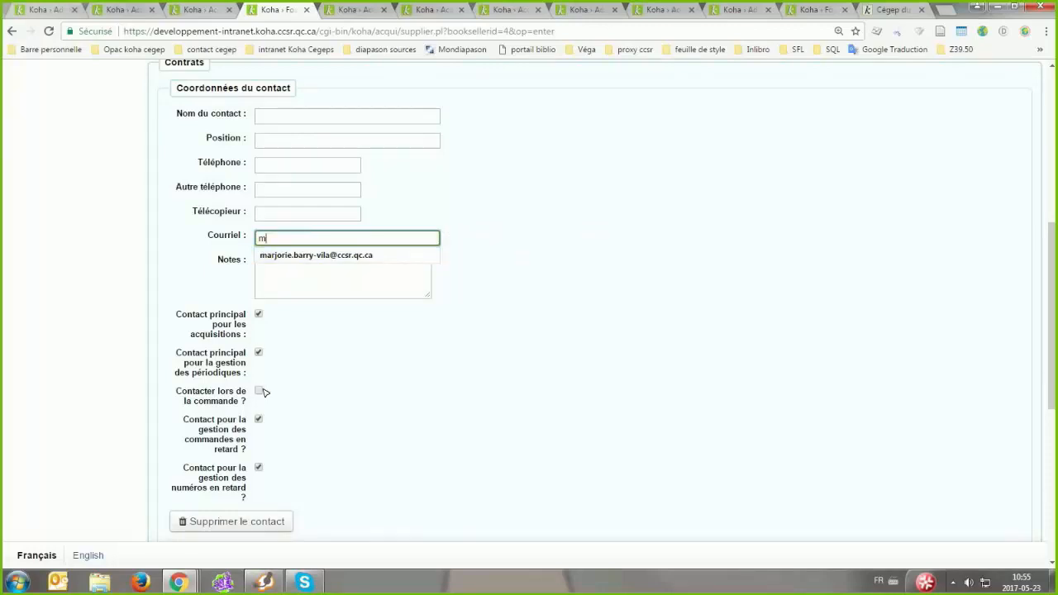
key(Down)
key(Return)
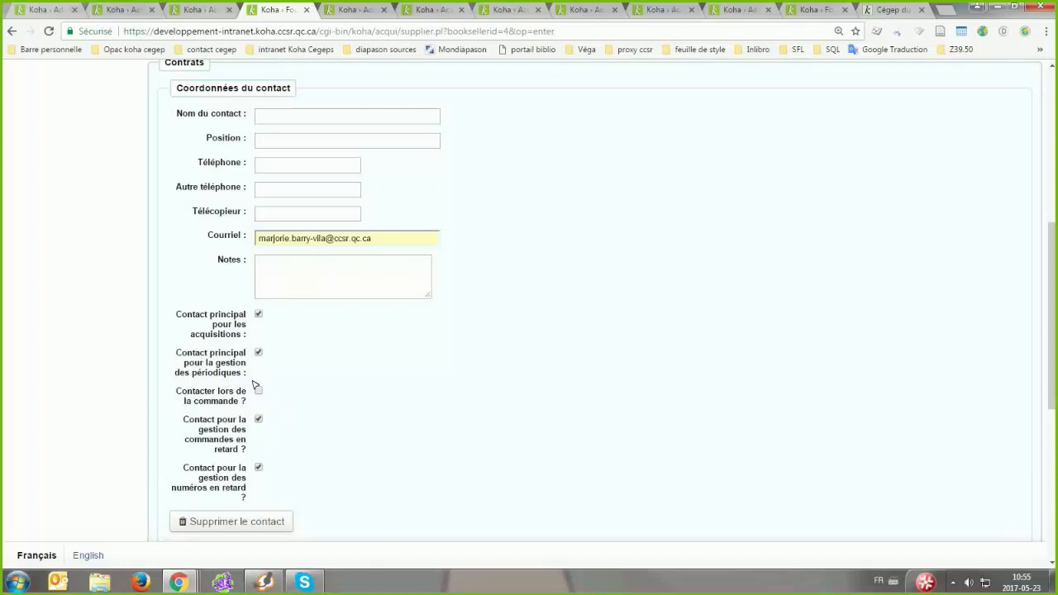
scroll(319, 379, down, 4)
scroll(291, 434, up, 6)
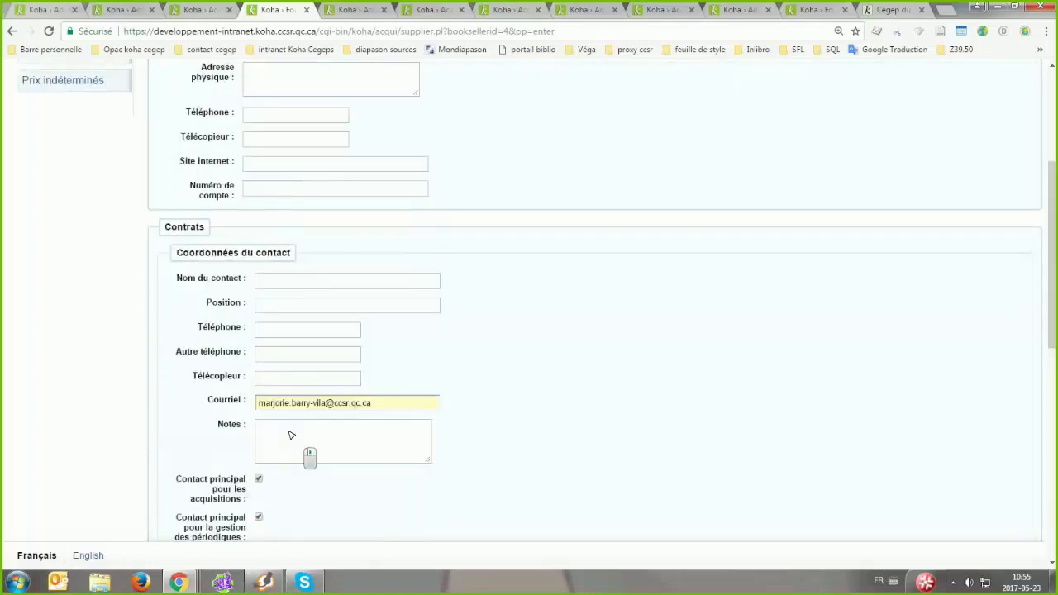
scroll(291, 435, up, 3)
scroll(260, 358, down, 10)
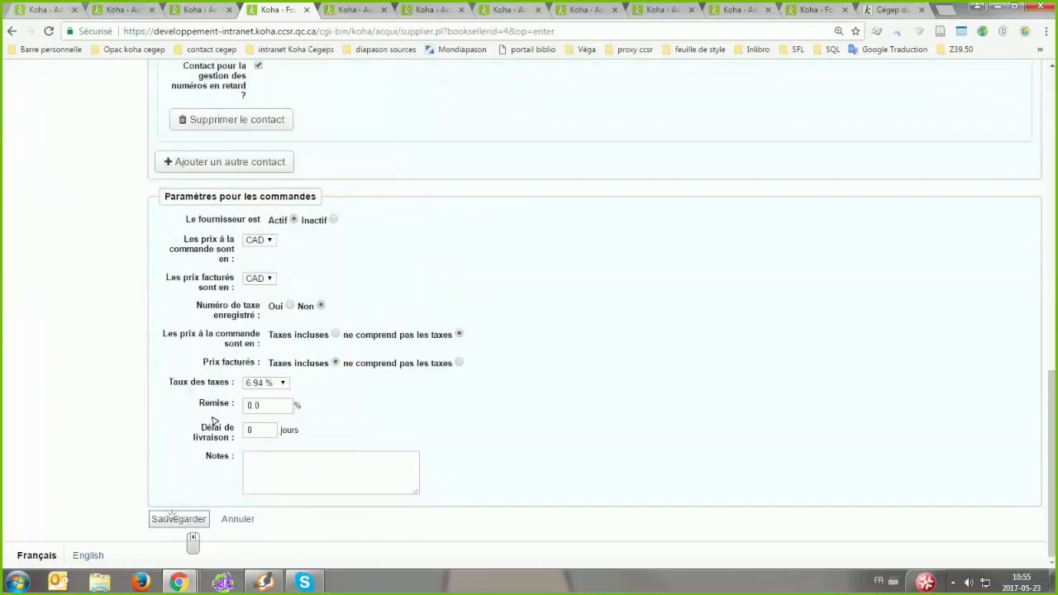
click(174, 518)
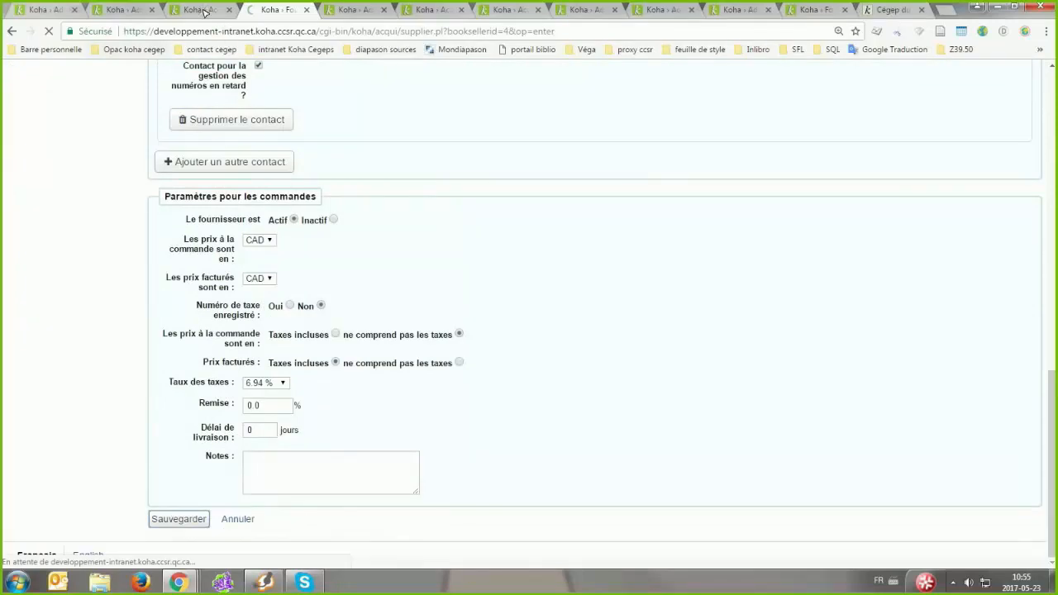
- Go to the Notifications & Tickets tool and open the ACQORDER acquisition order notification for editing
click(294, 71)
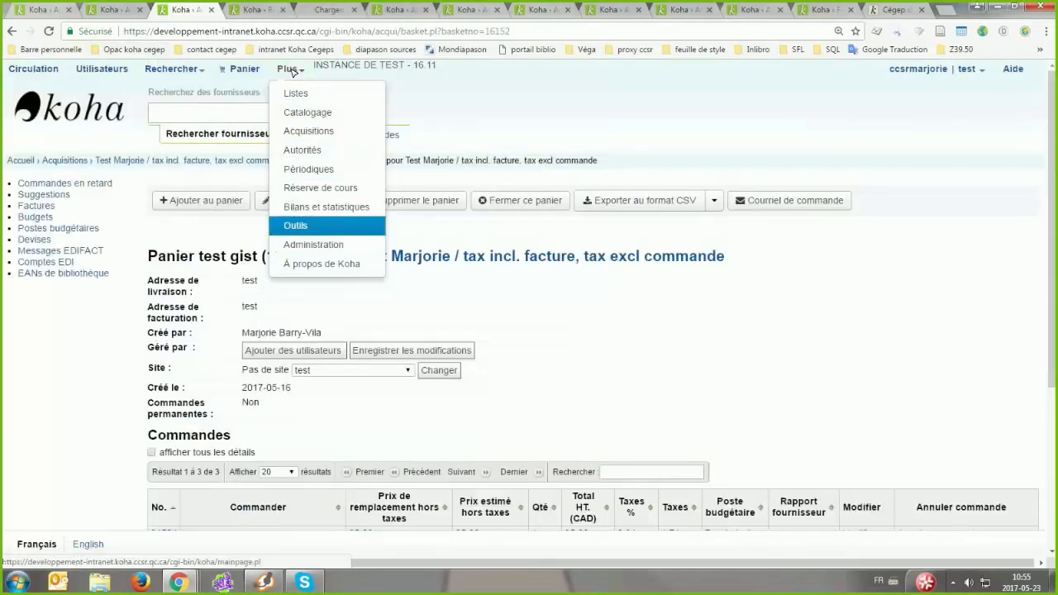
click(297, 224)
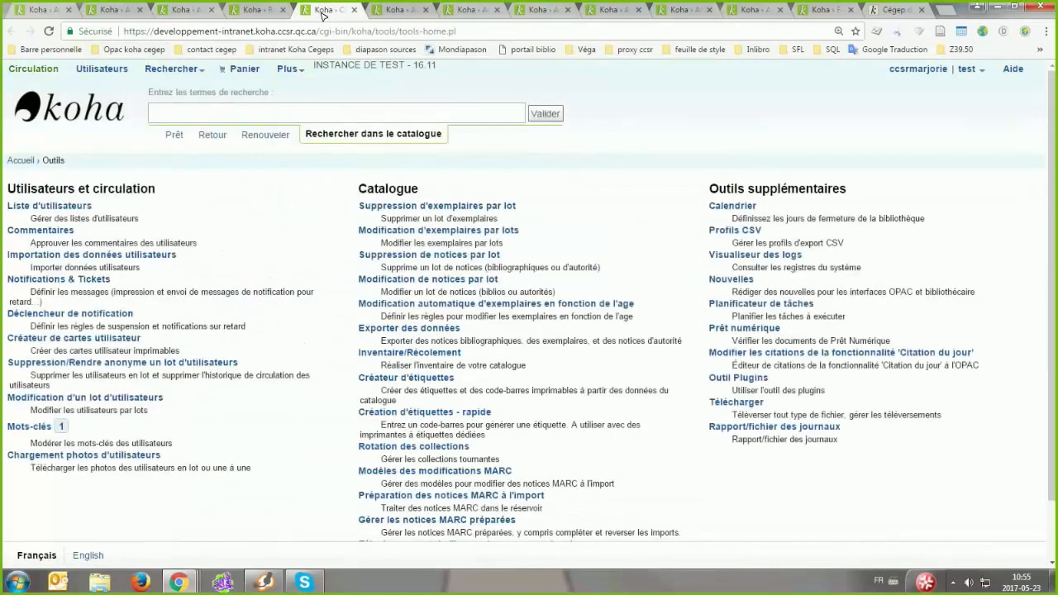
click(52, 280)
middle_click(390, 257)
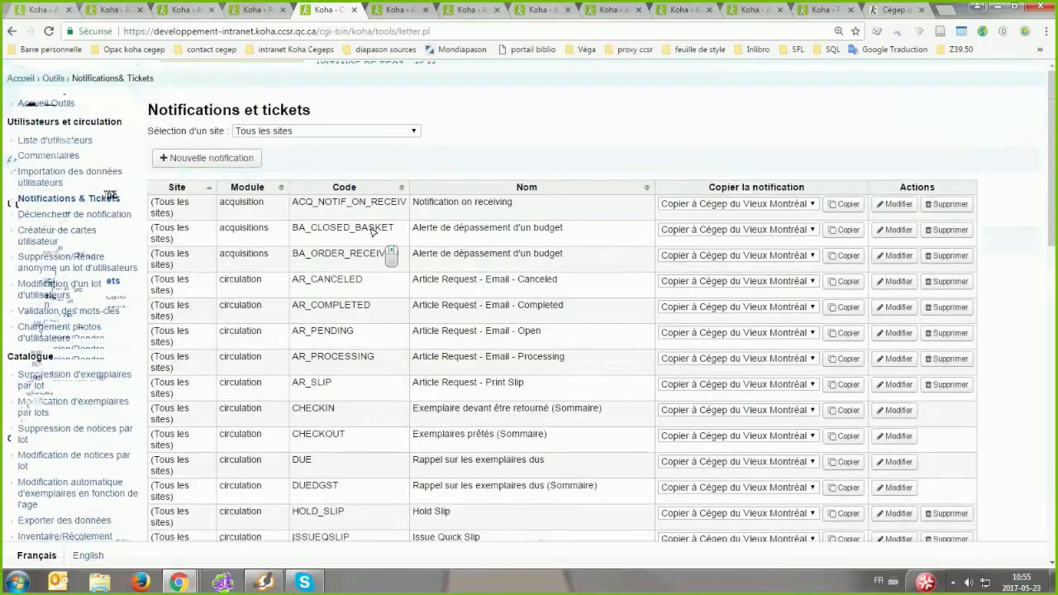
scroll(374, 232, down, 6)
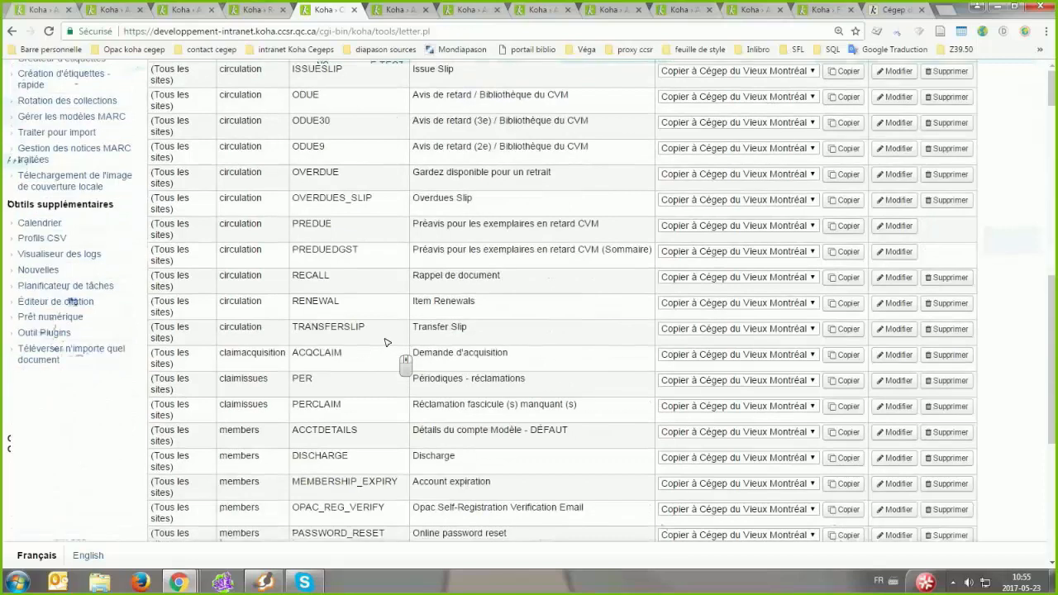
scroll(385, 341, down, 3)
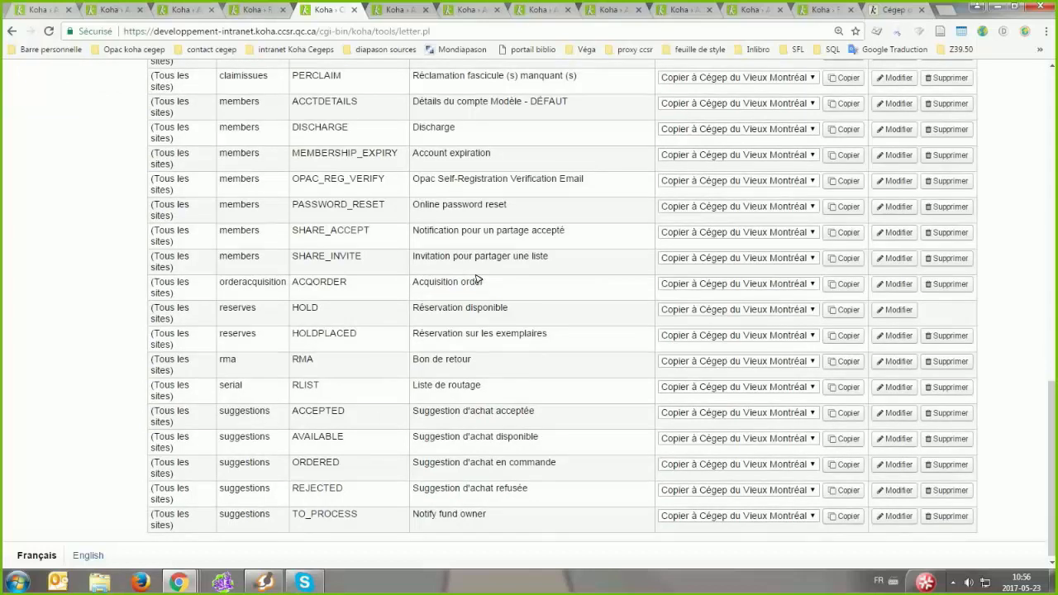
click(891, 285)
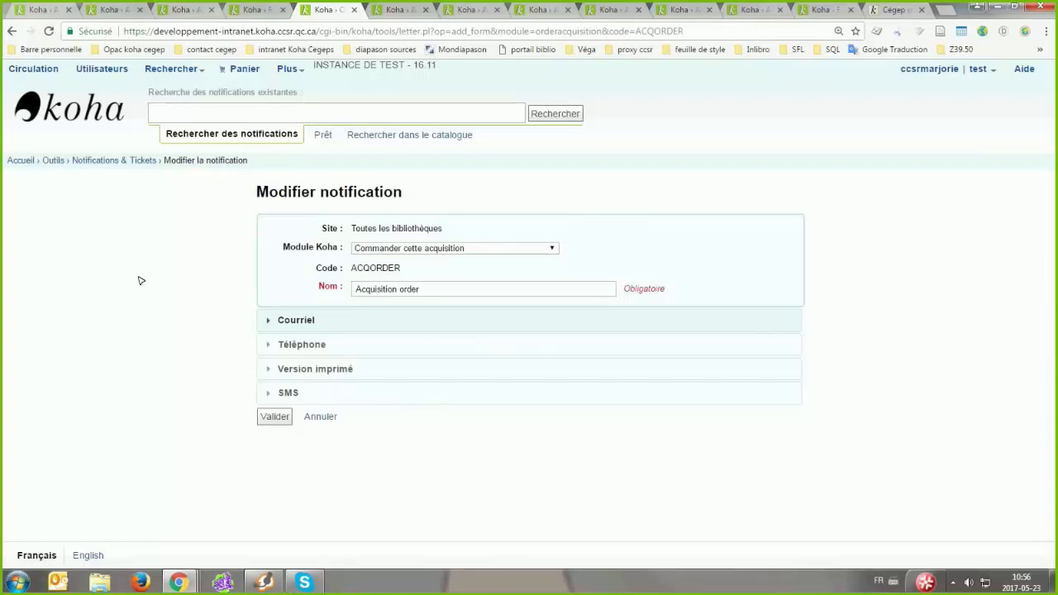
- Name the notification "Courriel envoi panier" and set its e-mail subject to "Commande Bibliothèque Cégep Vieux-Montréal"
text(Courriel envoi panier)
click(423, 371)
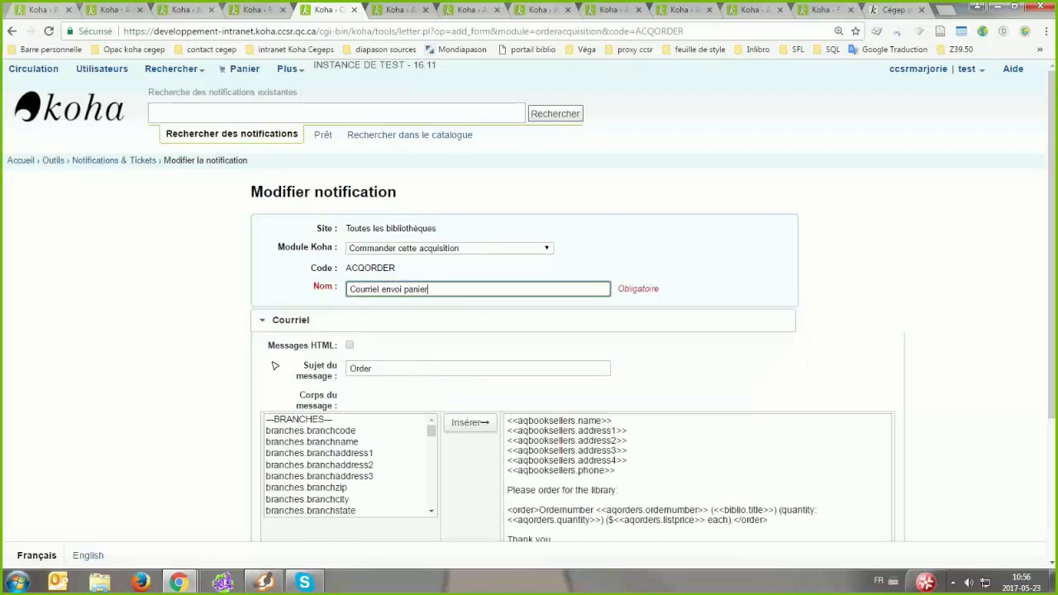
key(Tab)
text(Commande )
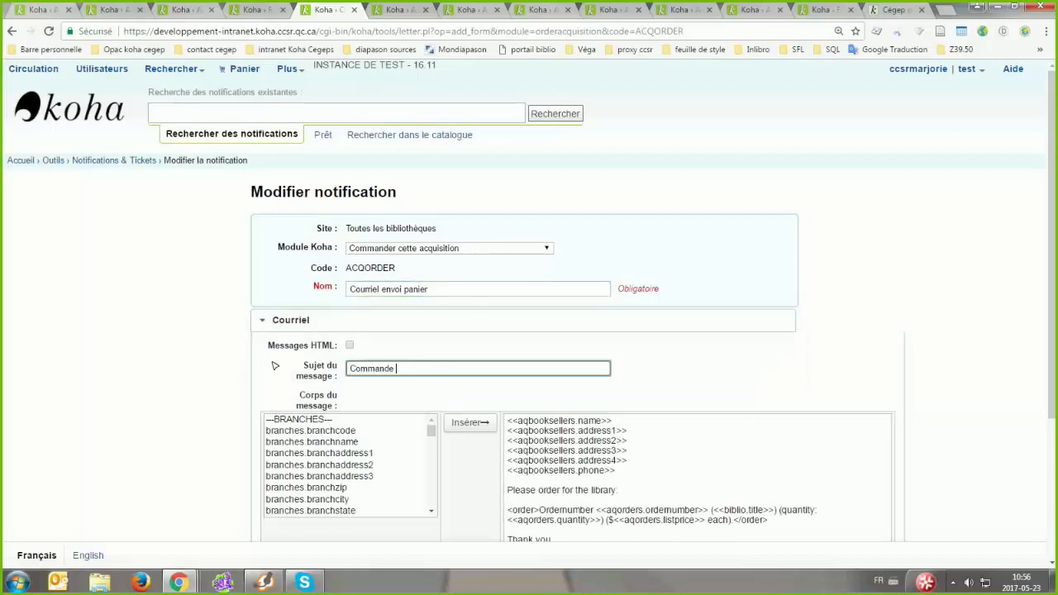
text(Biblioth)
text(équye)
key(BackSpace)
key(BackSpace)
text(e Cée)
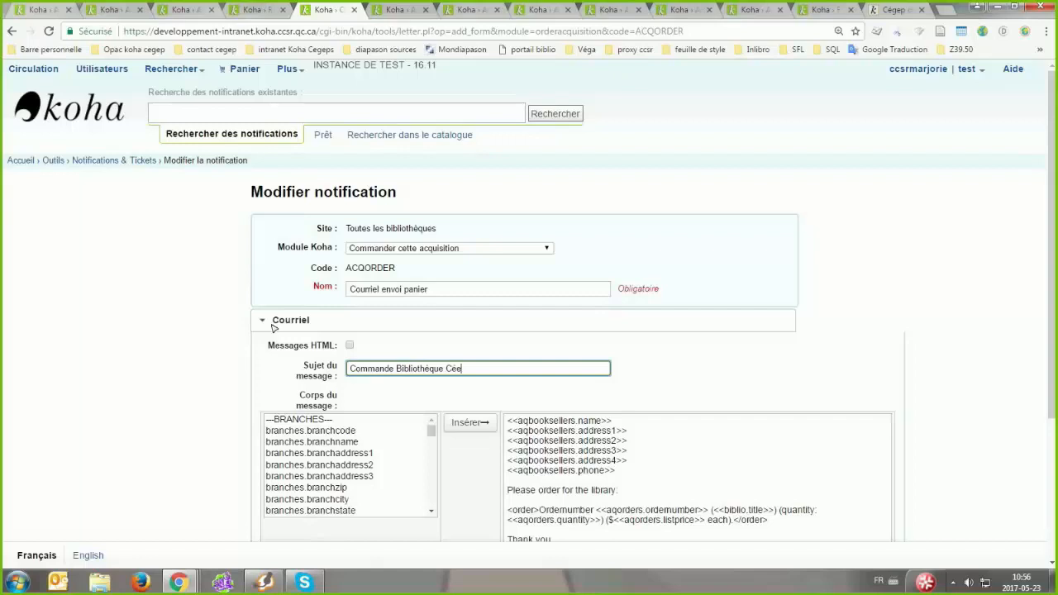
click(685, 373)
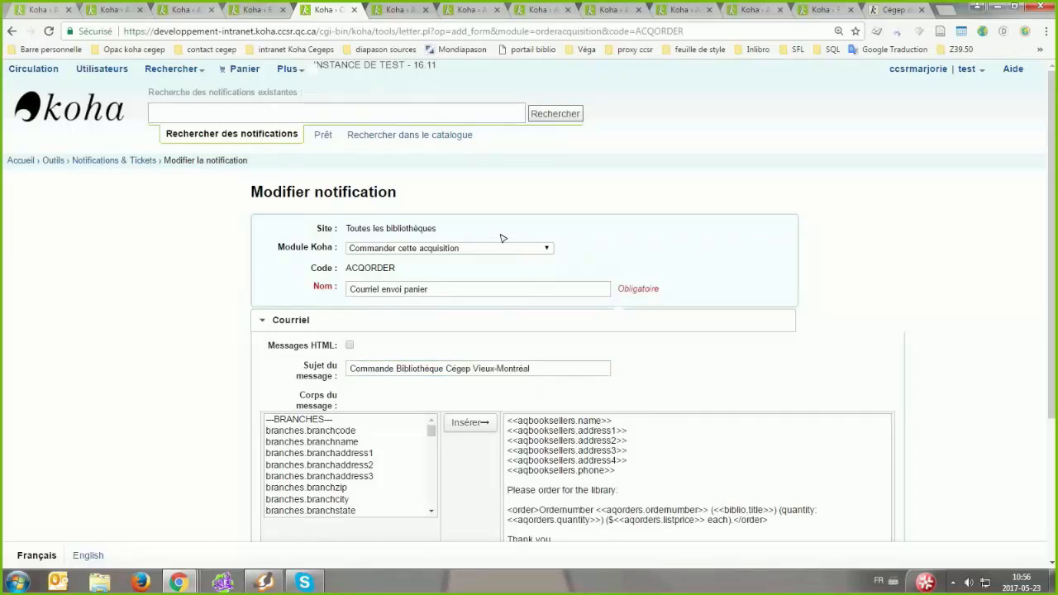
- Replace the e-mail body's English wording with French, starting "Merci de préparer la commande suivante pour la bibliothèque:", keeping all field placeholders
scroll(744, 351, down, 2)
drag(890, 402, 905, 427)
scroll(518, 330, down, 2)
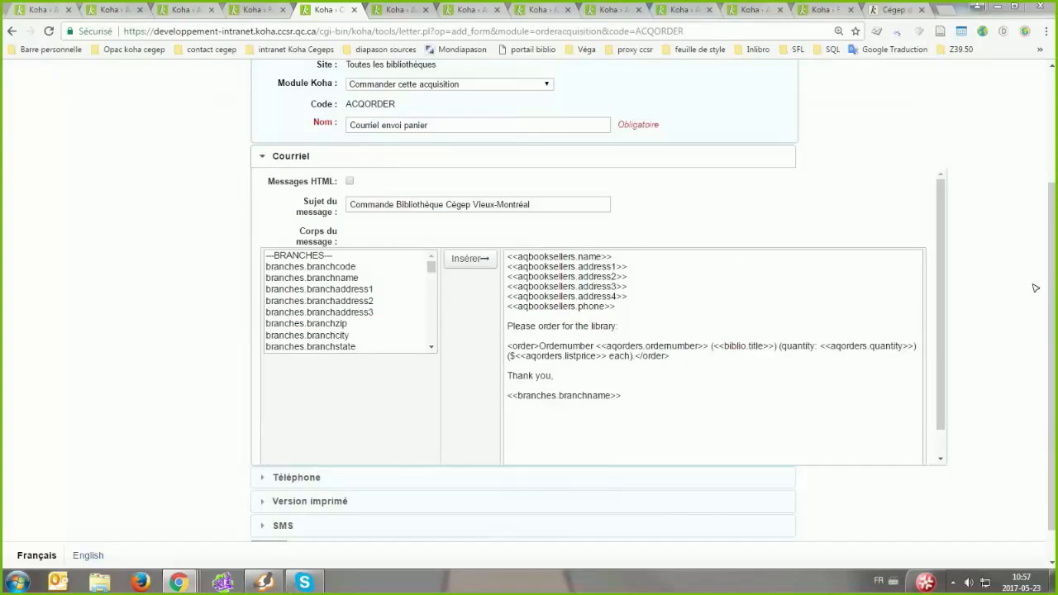
click(638, 401)
key(ctrl+a)
text(<<aqbooksellers.name>> <<aqbooksellers.address1>> <<aqbooksellers.address2>> <<aqbooksellers.address3>> <<aqbooksellers.address4>> <<aqbooksellers.phone>>  Merci de préparer la commande suivante pour la bibliothèque:  <order>Numéro de la commande: <<aqorders.ordernumber>> (<<biblio.title>>) (quantité: <<aqorders.quantity>>) ($<<aqorders.listprice>> chaque).</order>  Merci,  <<branches.branchname>>)
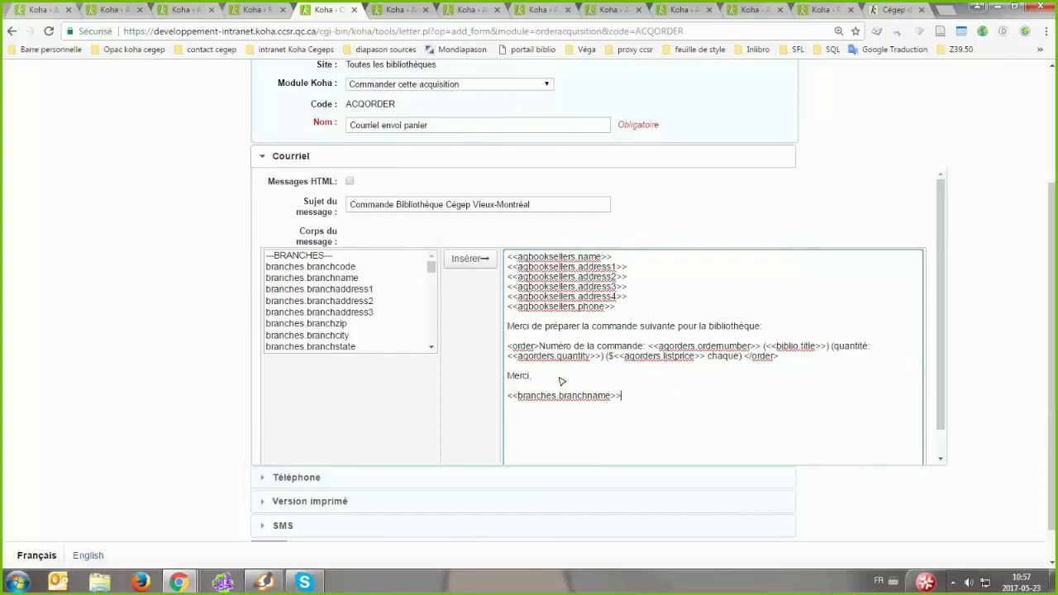
- Insert a line break after the opening <order> tag so "Numéro de la commande:" starts its own line
drag(507, 346, 776, 347)
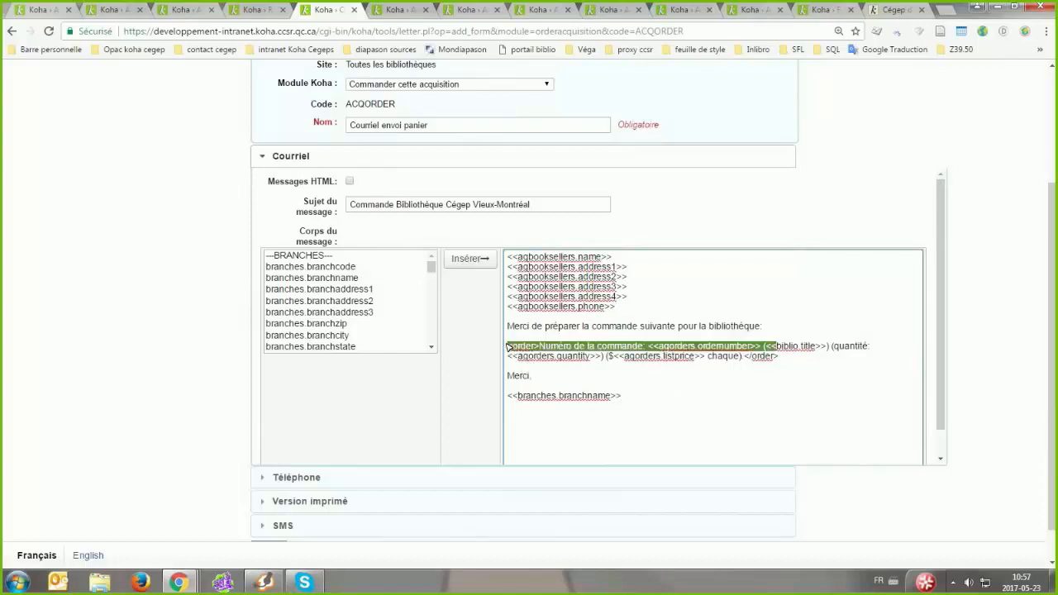
triple_click(769, 347)
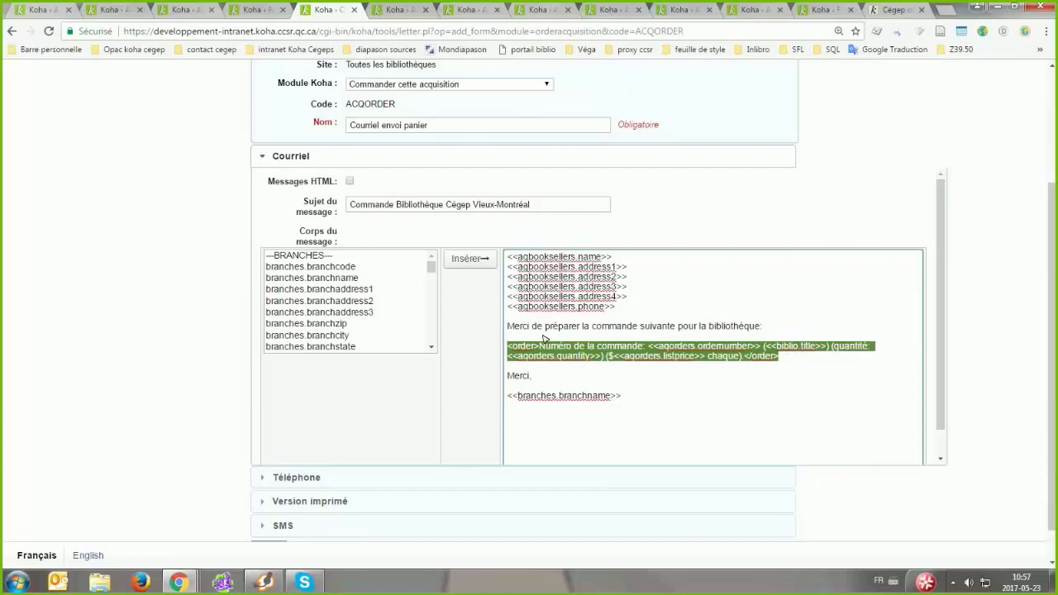
click(568, 320)
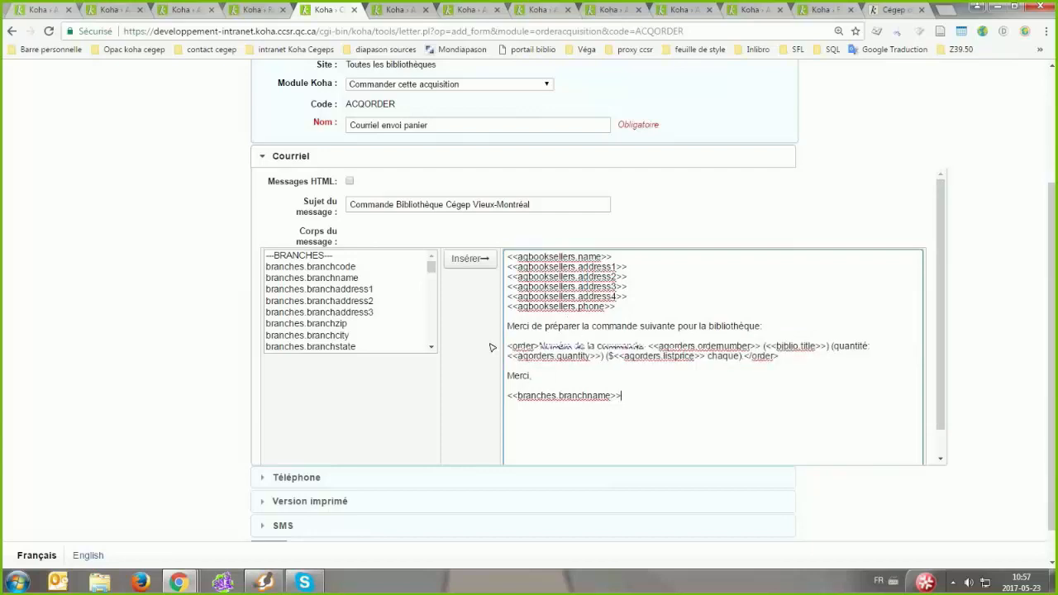
drag(507, 346, 538, 346)
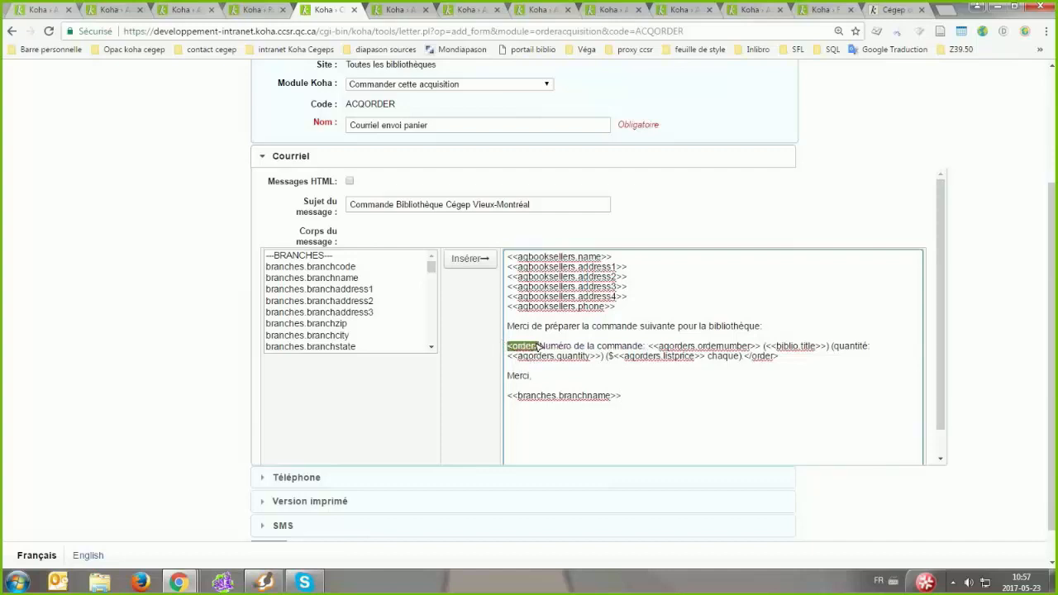
click(538, 347)
key(Return)
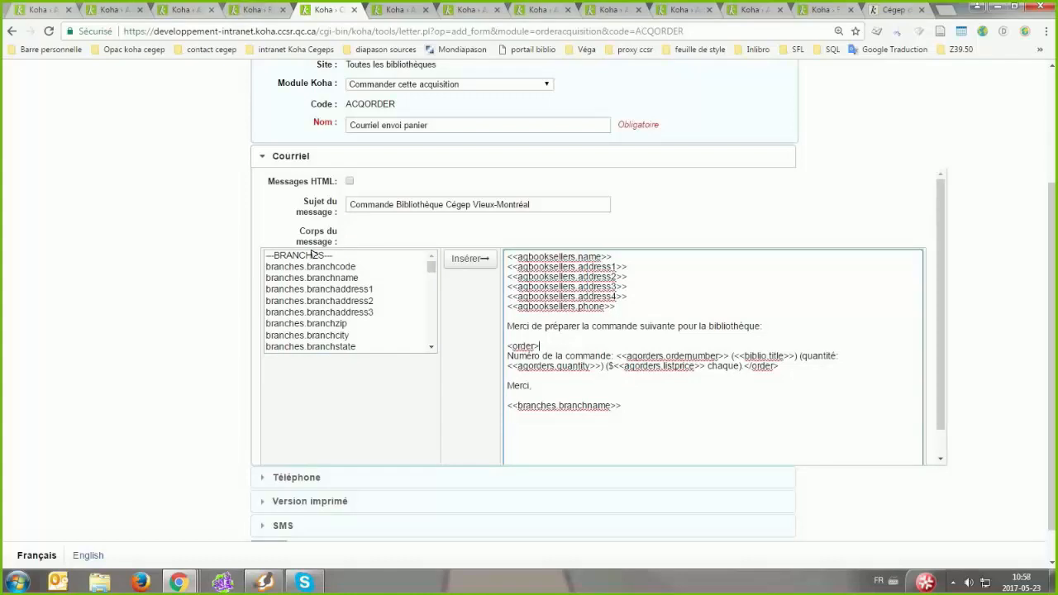
- Add an empty line below the <<aqbooksellers.phone>> placeholder in the e-mail body
click(432, 268)
drag(432, 269, 430, 289)
click(290, 259)
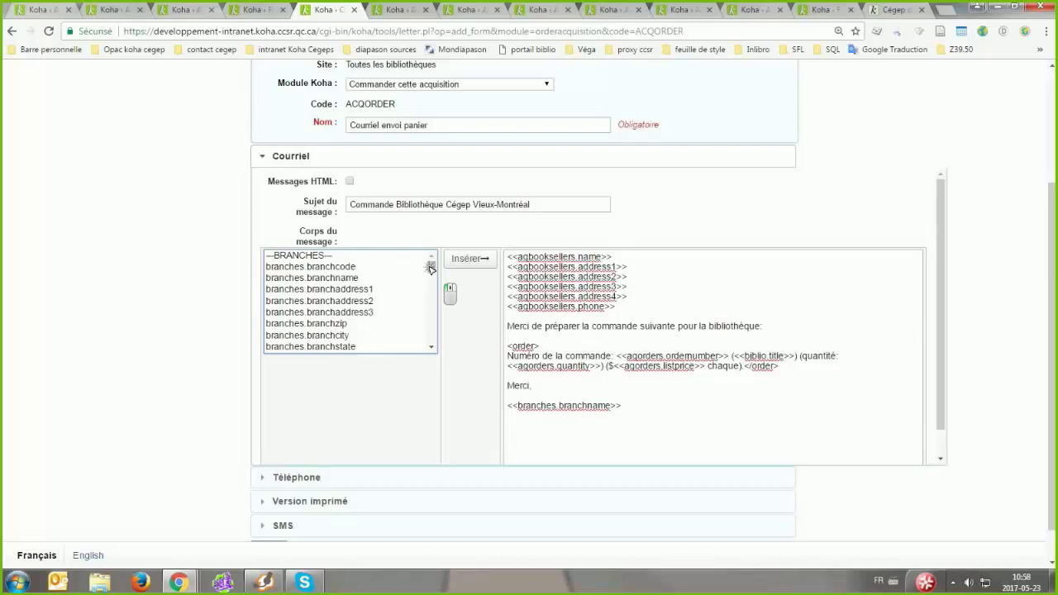
drag(430, 266, 431, 277)
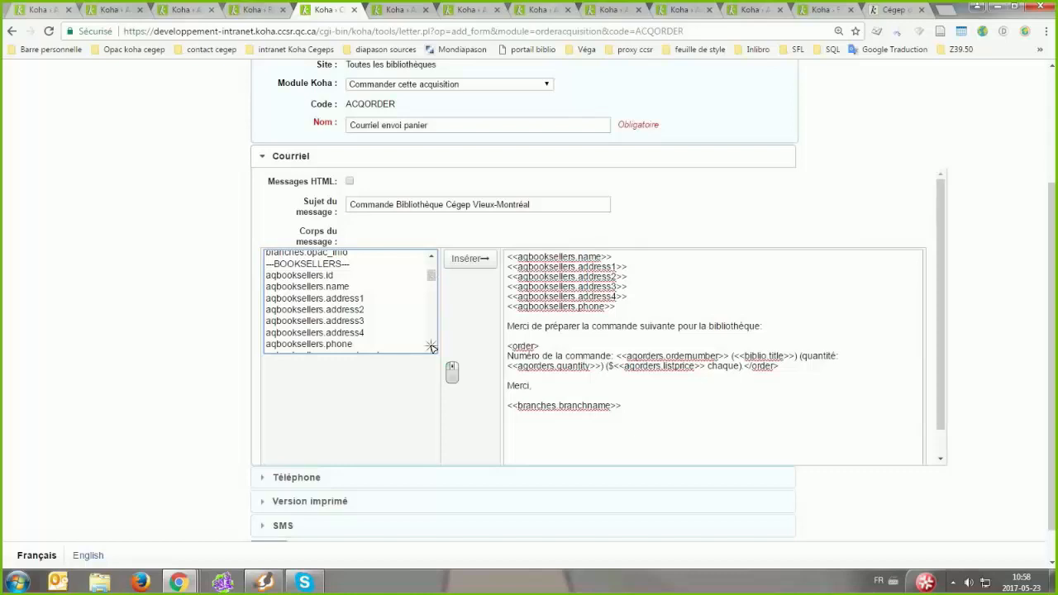
scroll(432, 347, up, 5)
click(603, 261)
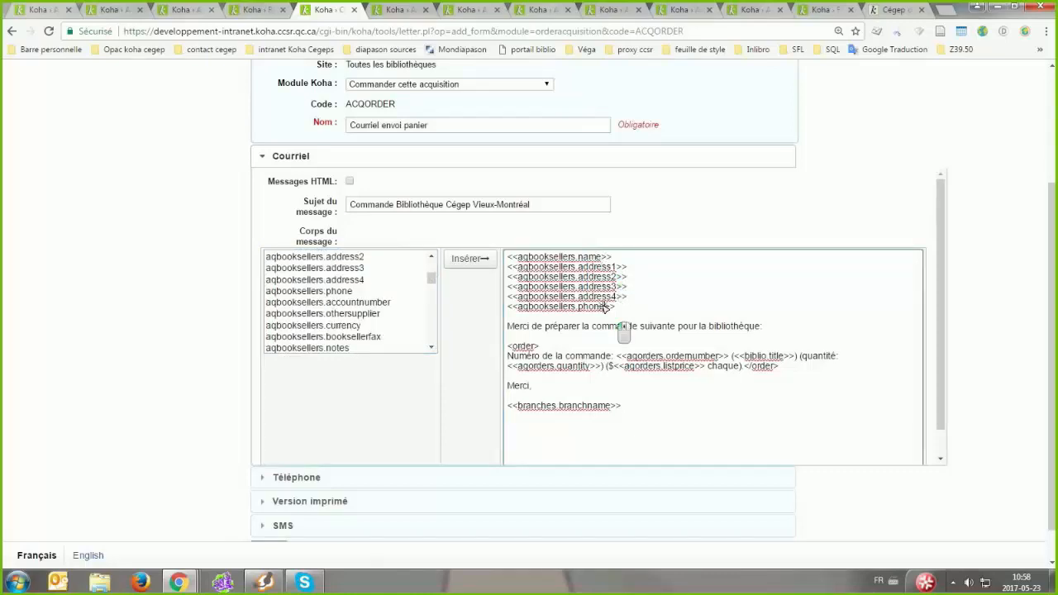
click(636, 310)
key(Return)
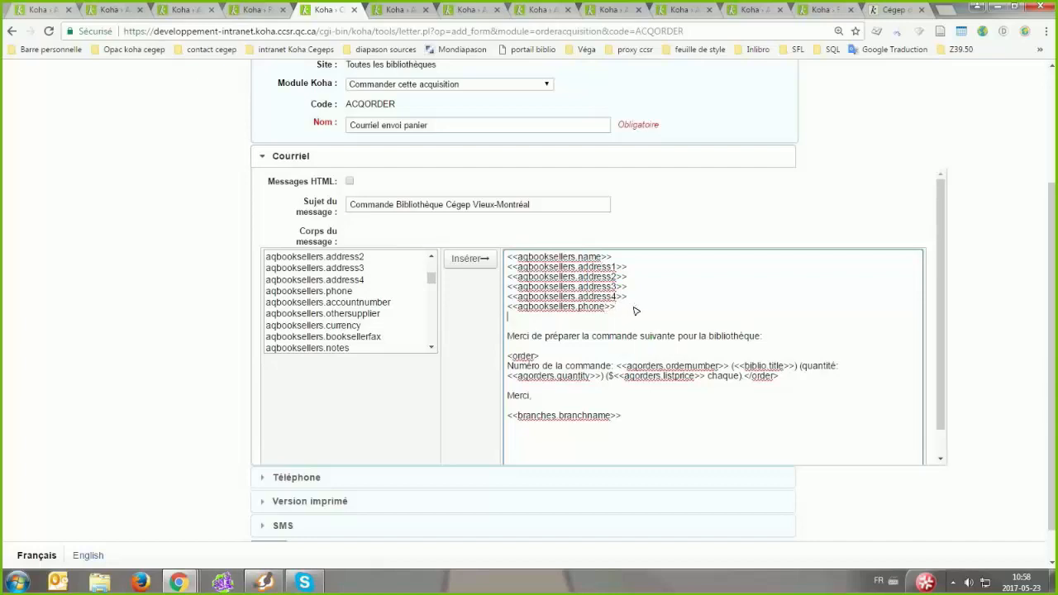
- Insert the aqbooksellers.bookselleremail field on the empty line below the supplier's phone placeholder
click(431, 348)
scroll(306, 307, down, 1)
click(430, 346)
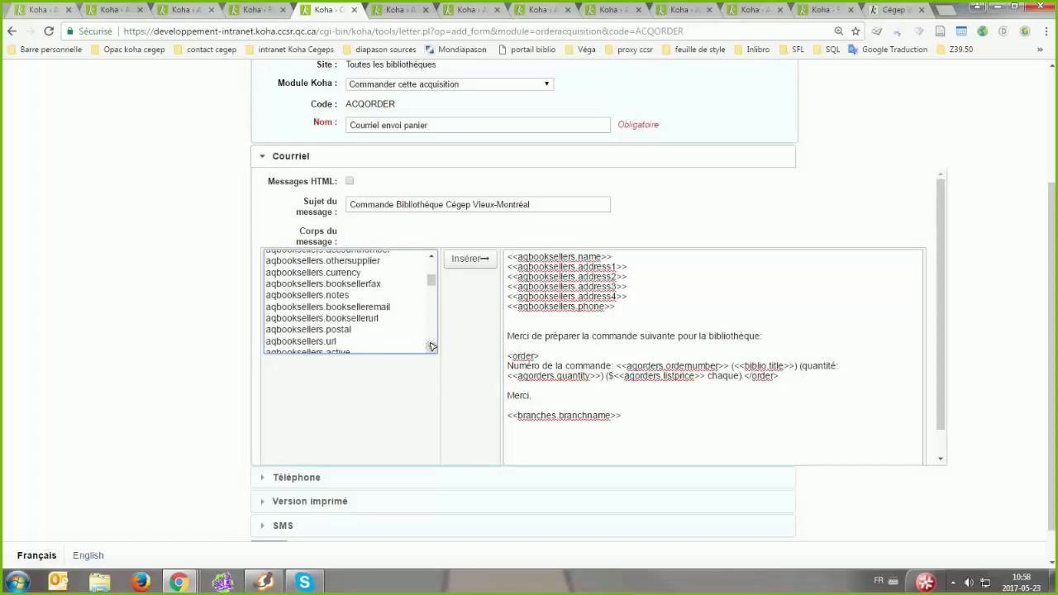
click(430, 345)
click(431, 347)
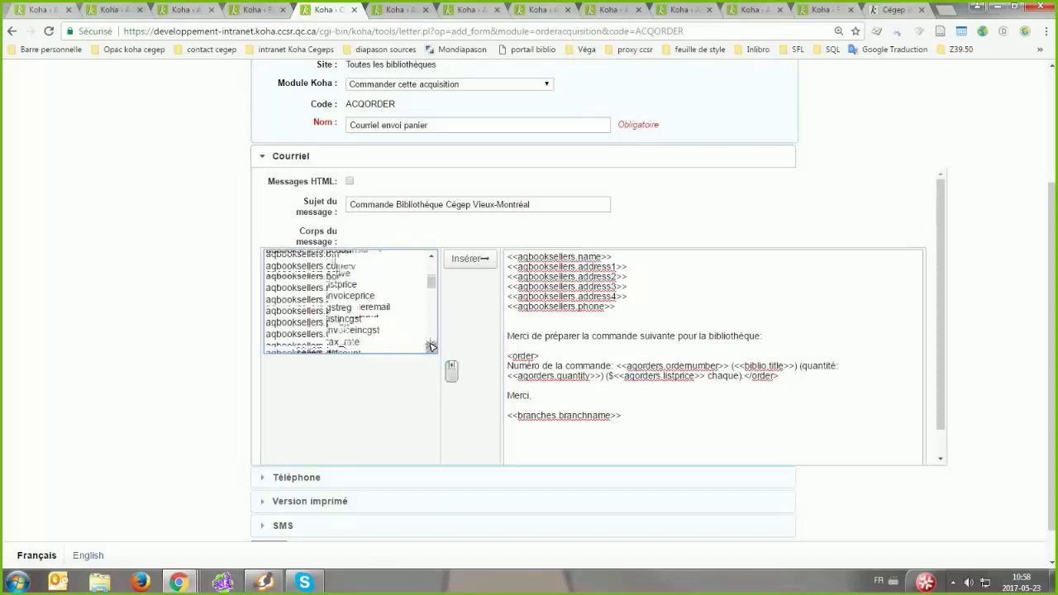
click(430, 347)
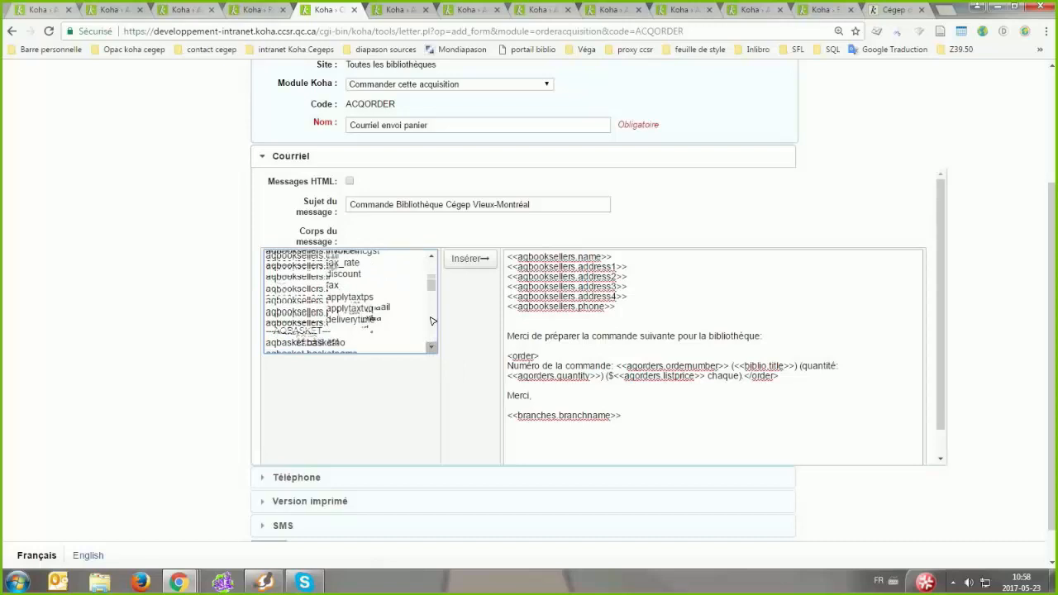
click(430, 258)
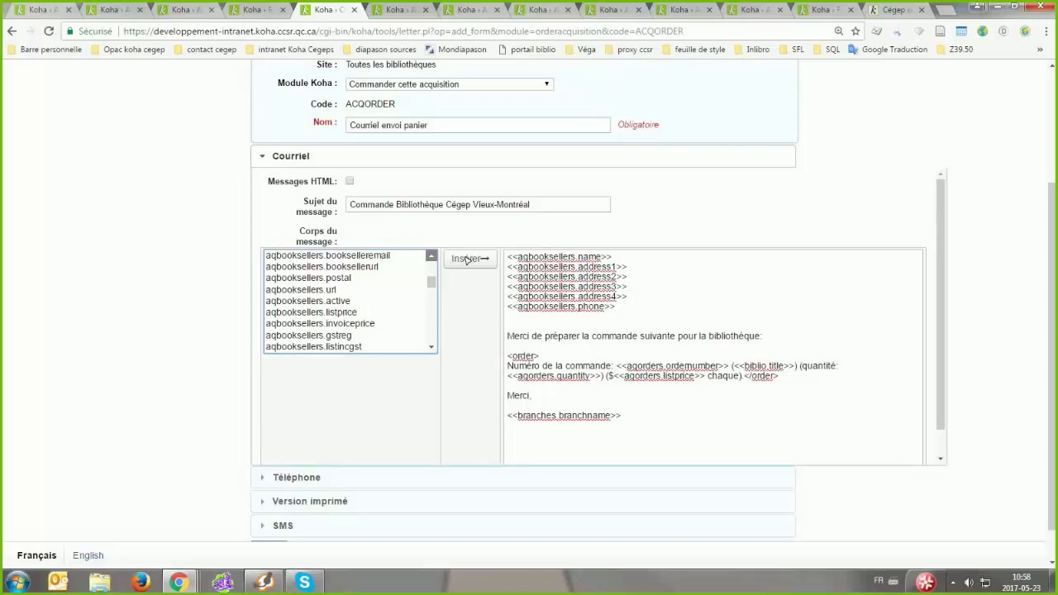
click(582, 316)
click(366, 307)
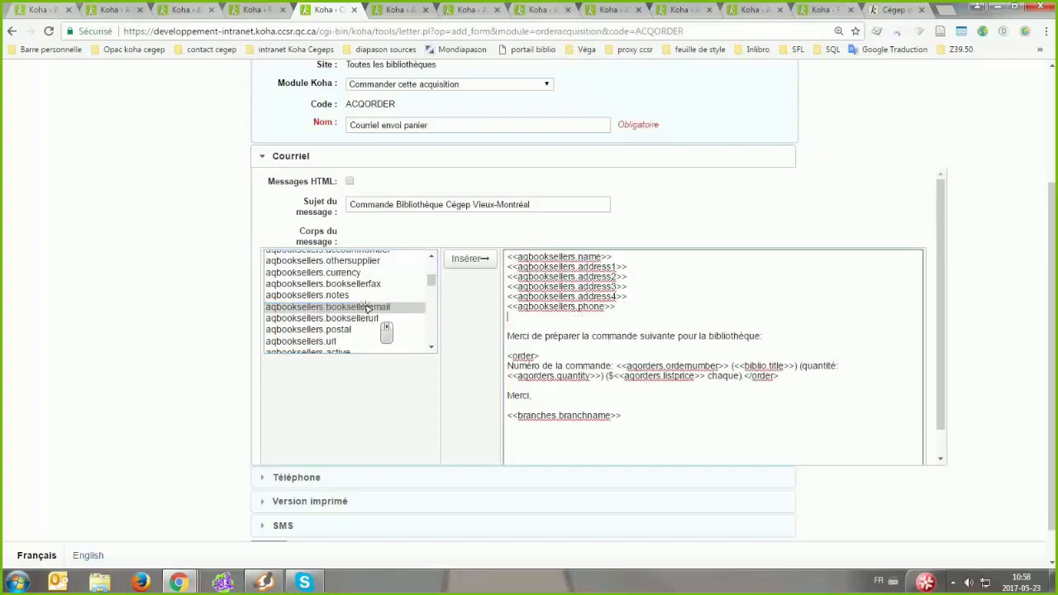
click(469, 257)
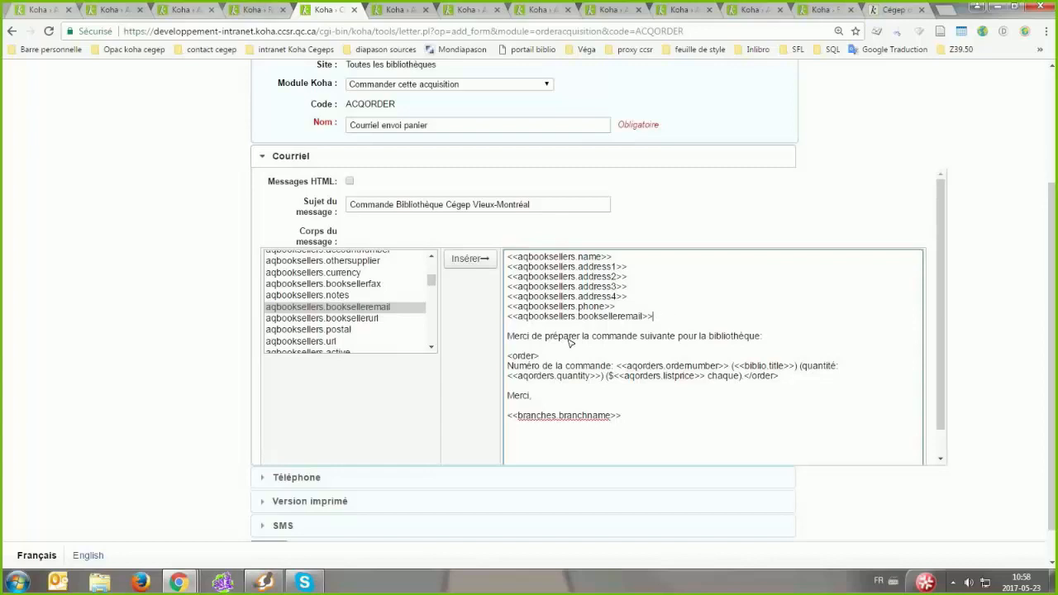
click(666, 316)
click(649, 316)
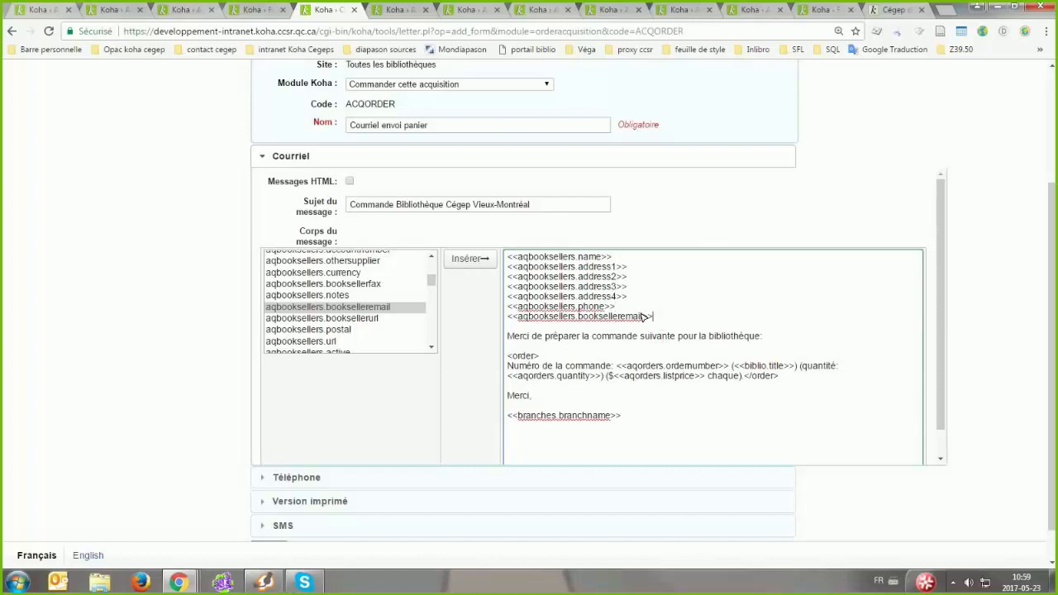
- Look through the remaining supplier and basket fields that can be inserted into the message body
drag(431, 280, 431, 290)
click(422, 289)
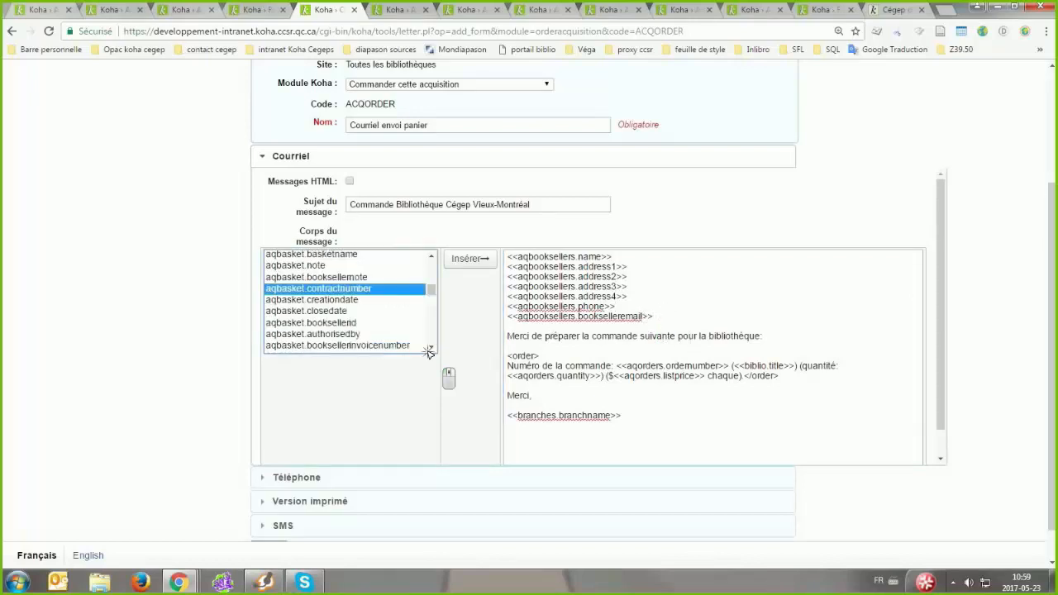
scroll(429, 353, up, 3)
click(430, 350)
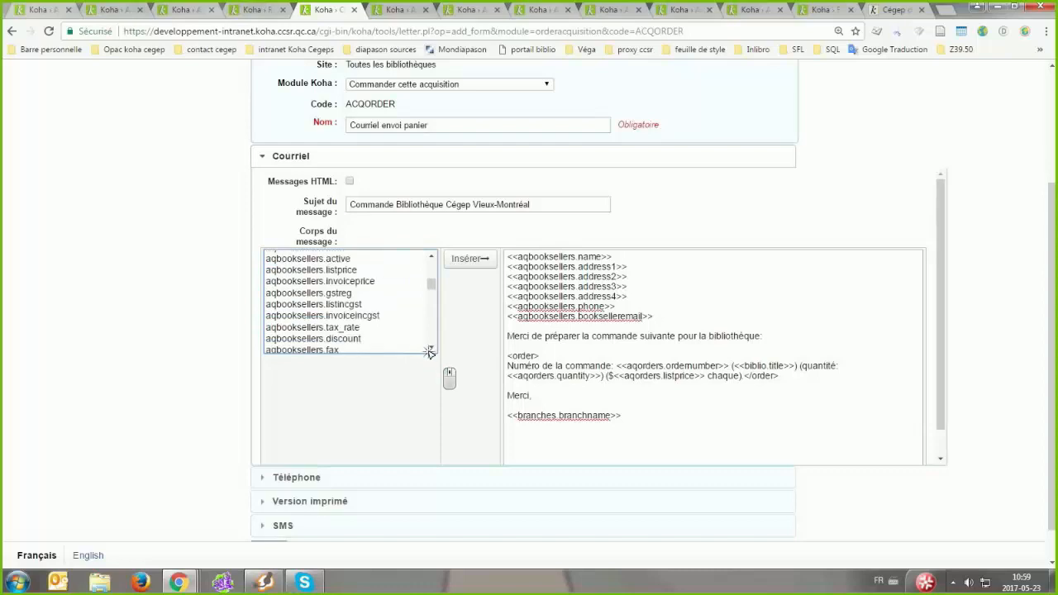
drag(430, 280, 431, 290)
click(315, 289)
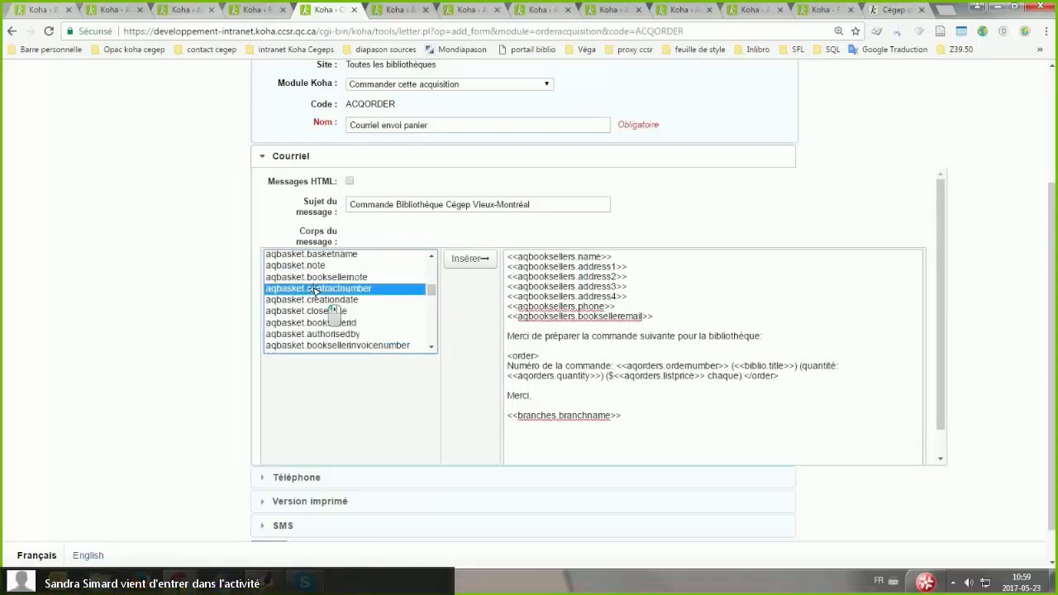
scroll(305, 297, up, 3)
scroll(304, 306, down, 3)
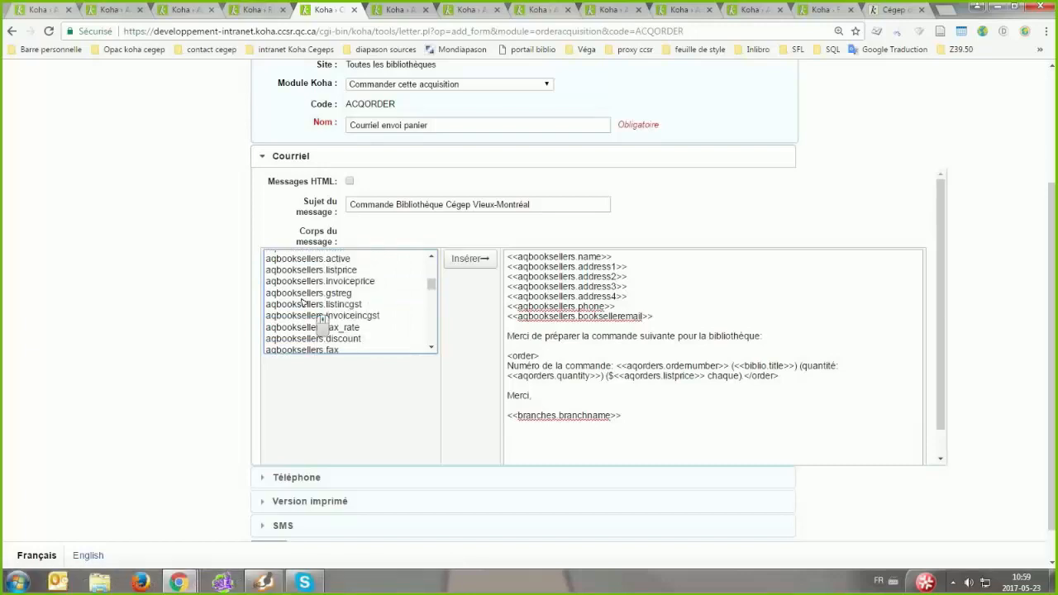
click(430, 347)
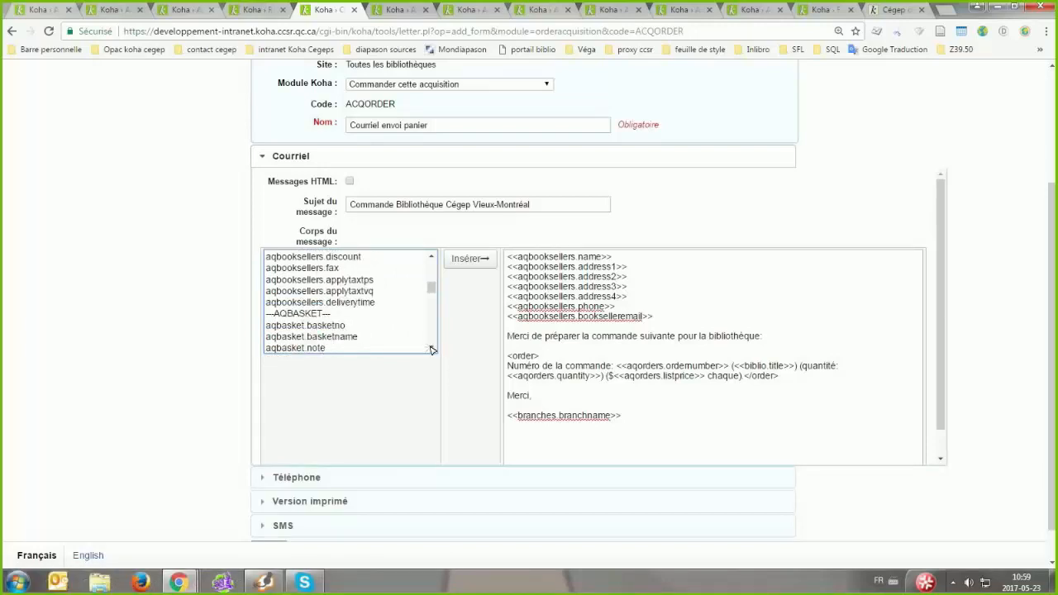
click(430, 347)
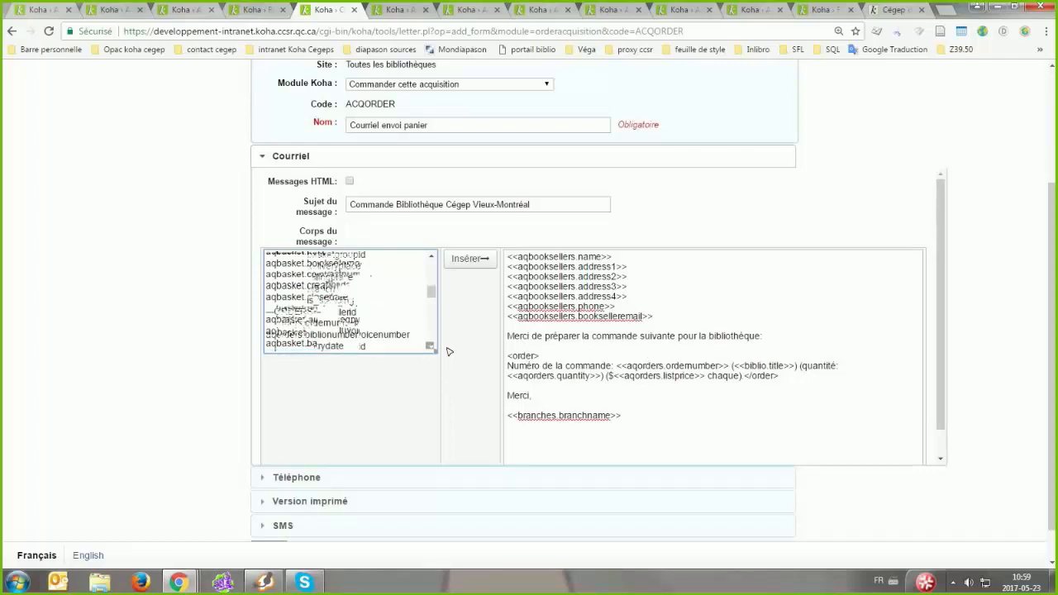
- Compare the available order fields with the order number, title and quantity placeholders in the message's order line
click(299, 297)
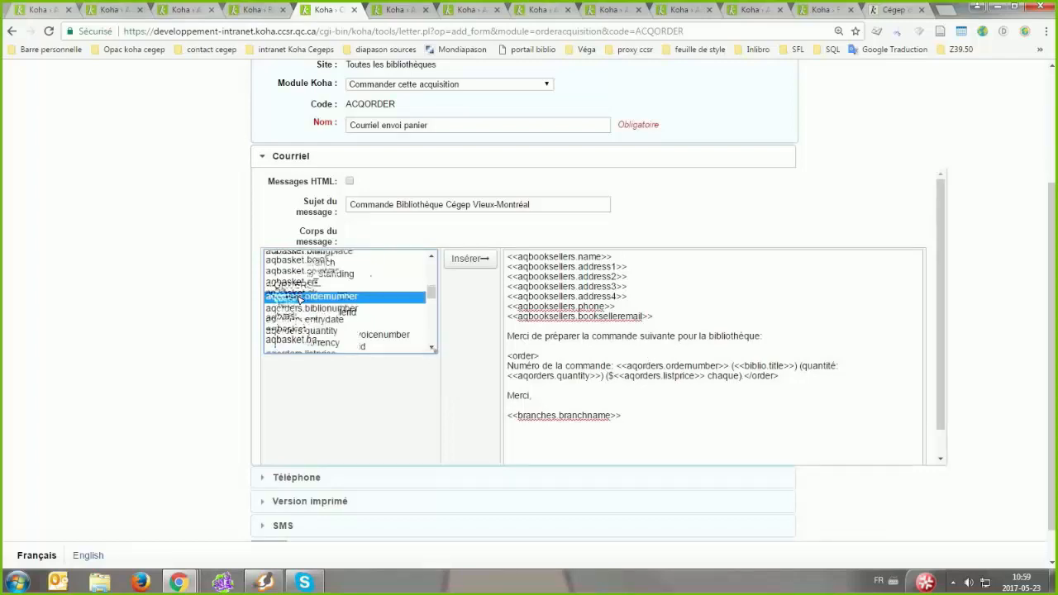
click(645, 364)
click(704, 366)
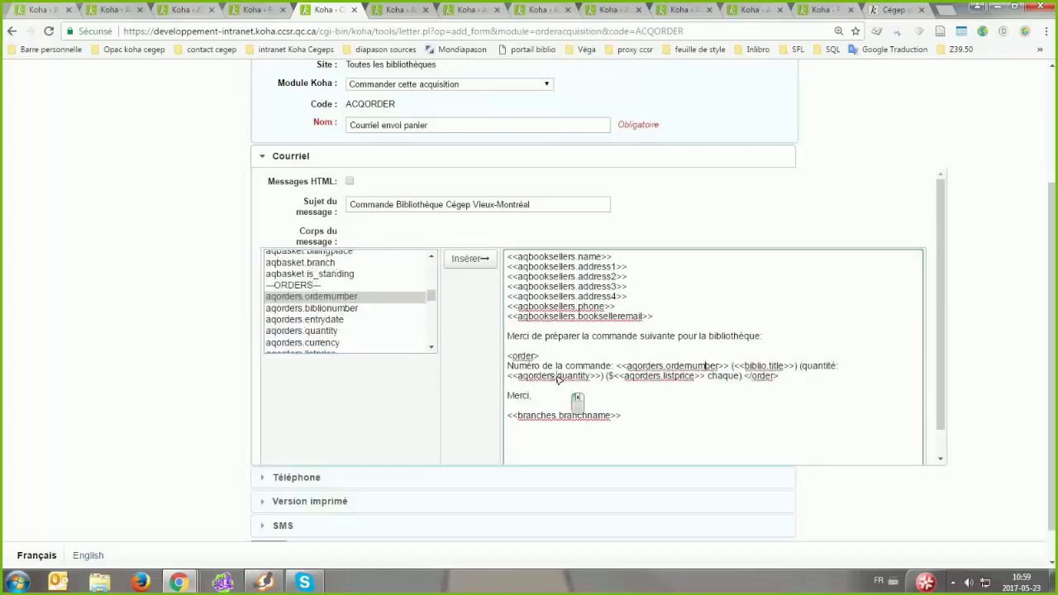
click(589, 376)
drag(744, 366, 789, 367)
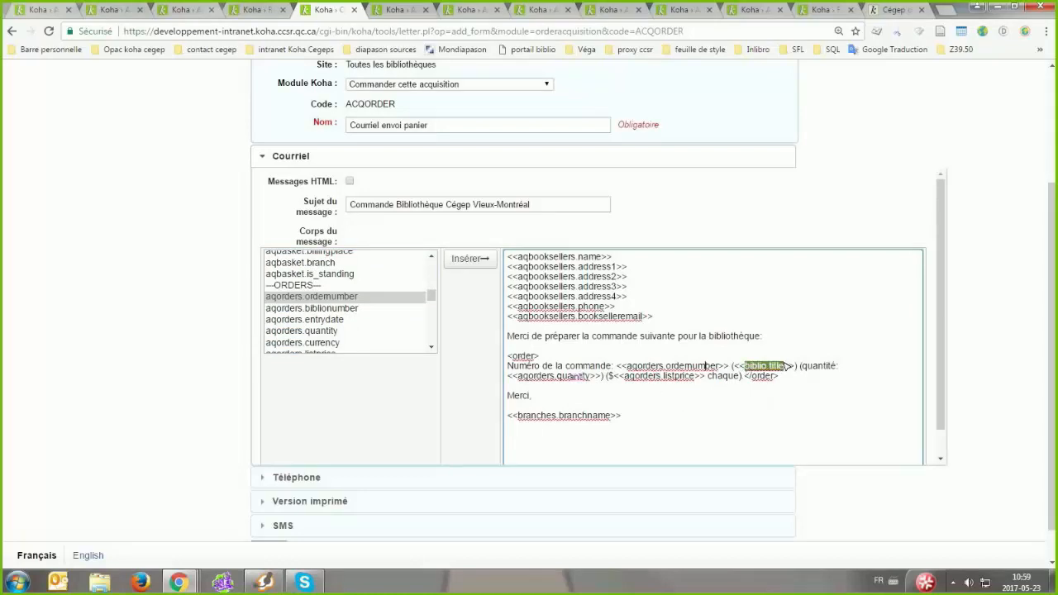
click(432, 348)
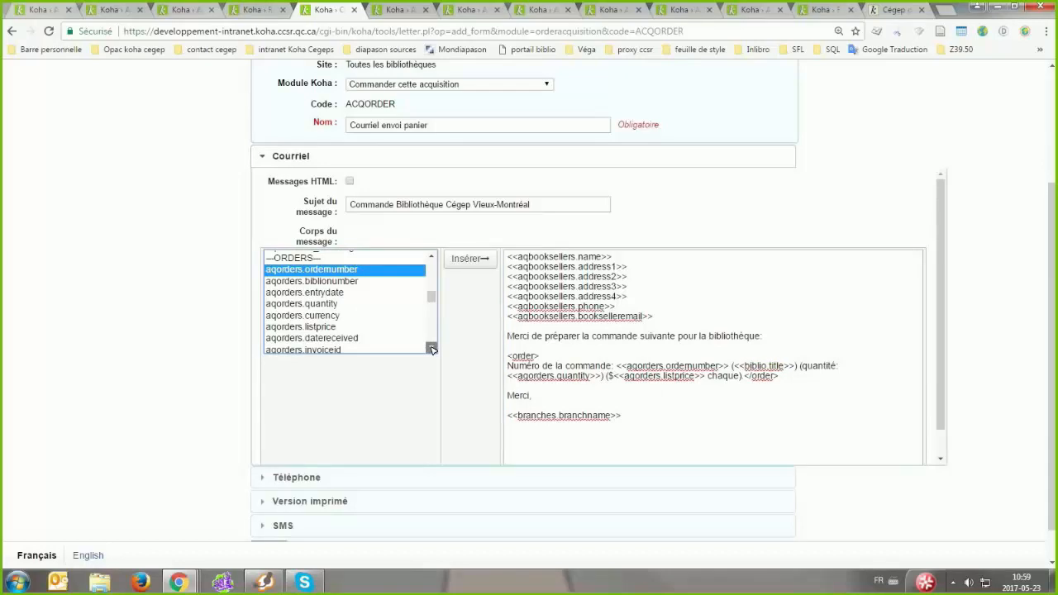
click(432, 348)
click(430, 329)
scroll(433, 294, up, 3)
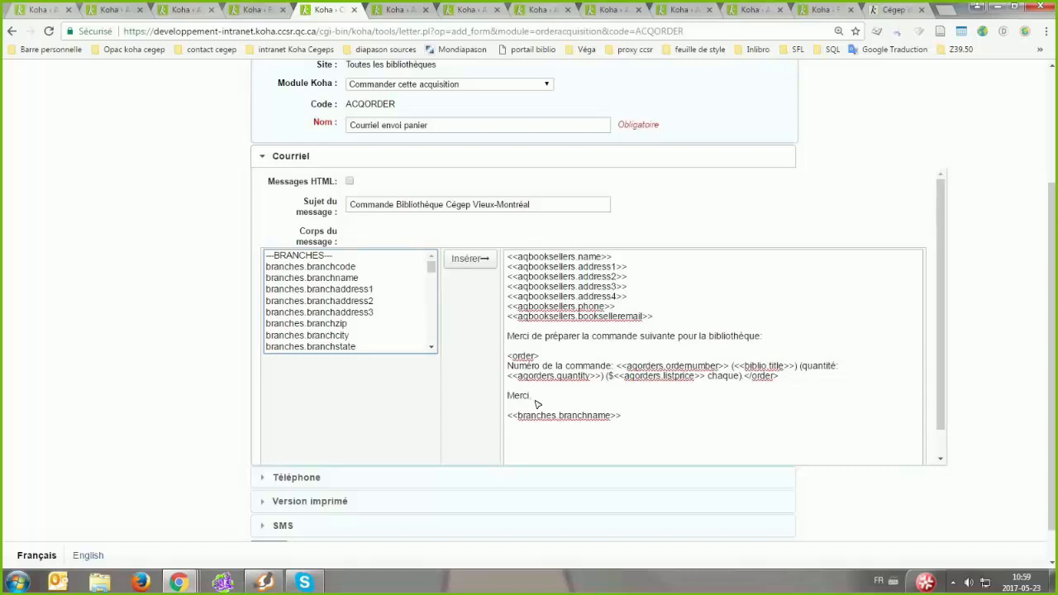
- Save the modified ACQORDER notification
scroll(535, 403, up, 1)
scroll(424, 264, down, 2)
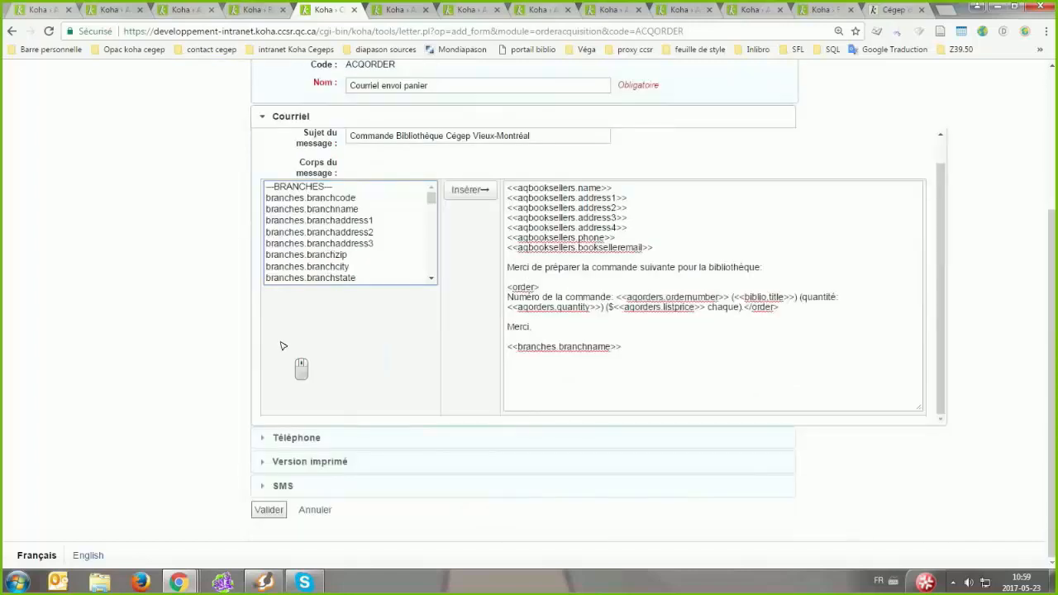
click(268, 509)
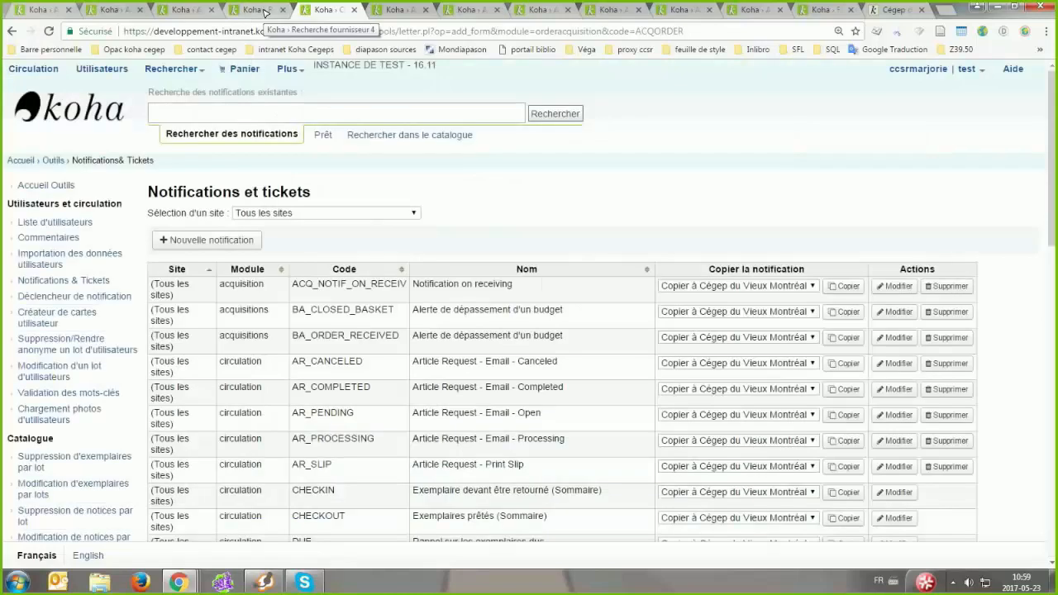
- Return to the "test gist" basket and close it without attaching it to a new order slip
click(265, 12)
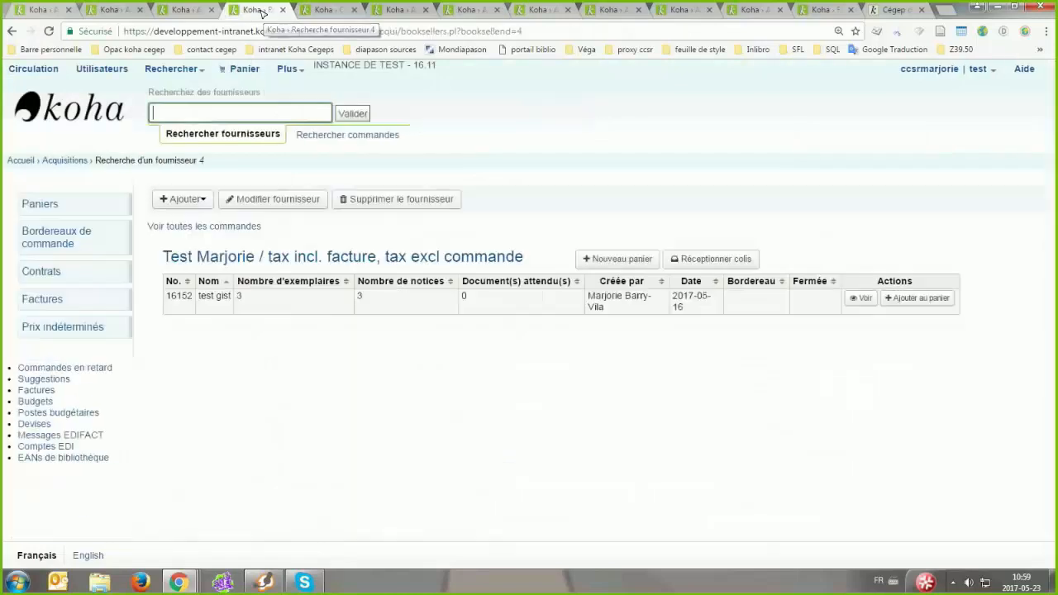
click(165, 8)
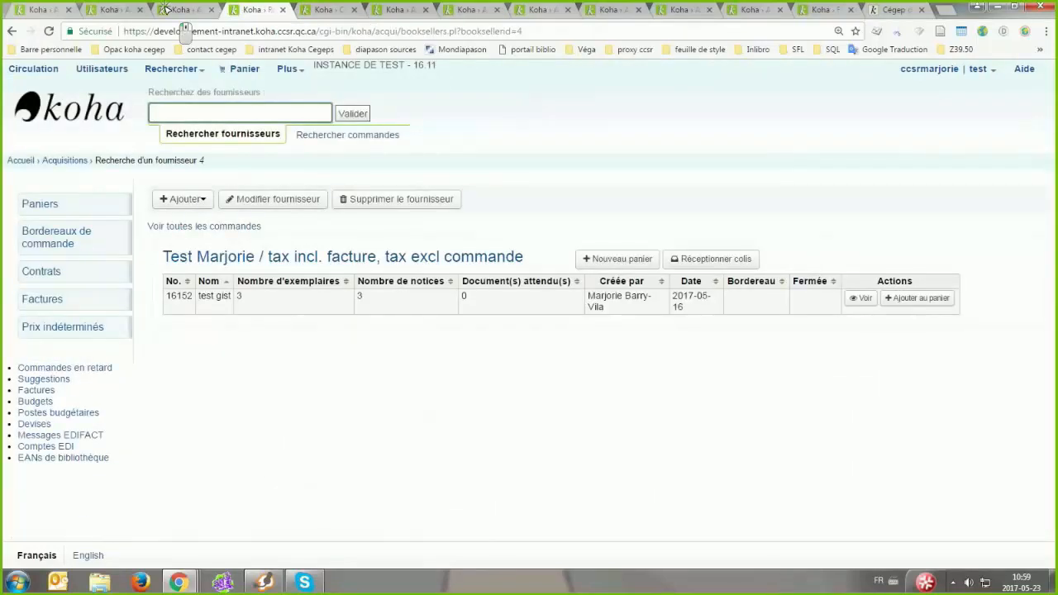
click(717, 319)
key(ctrl+Tab)
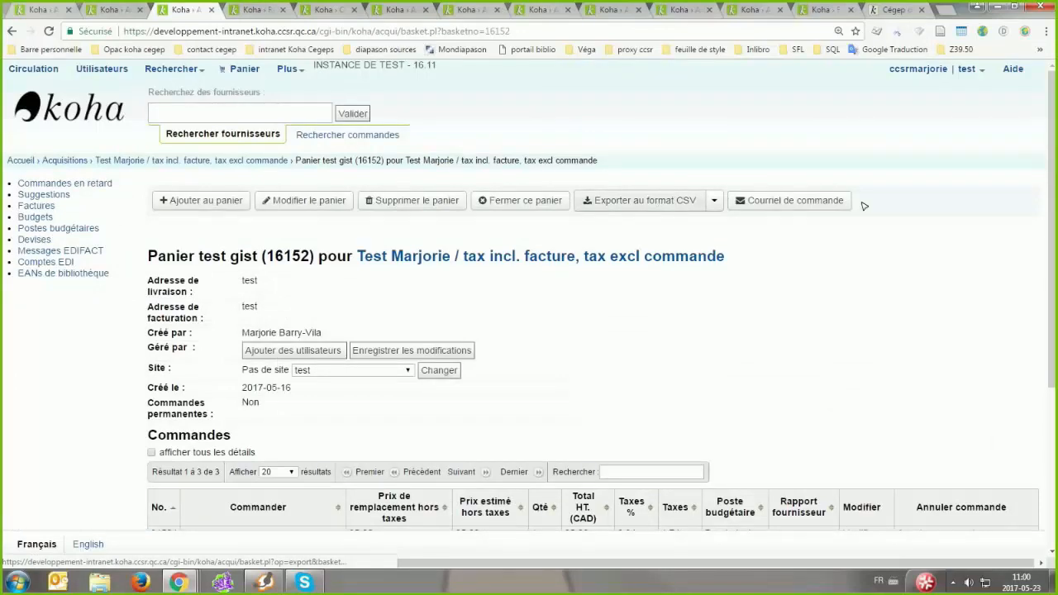
click(505, 201)
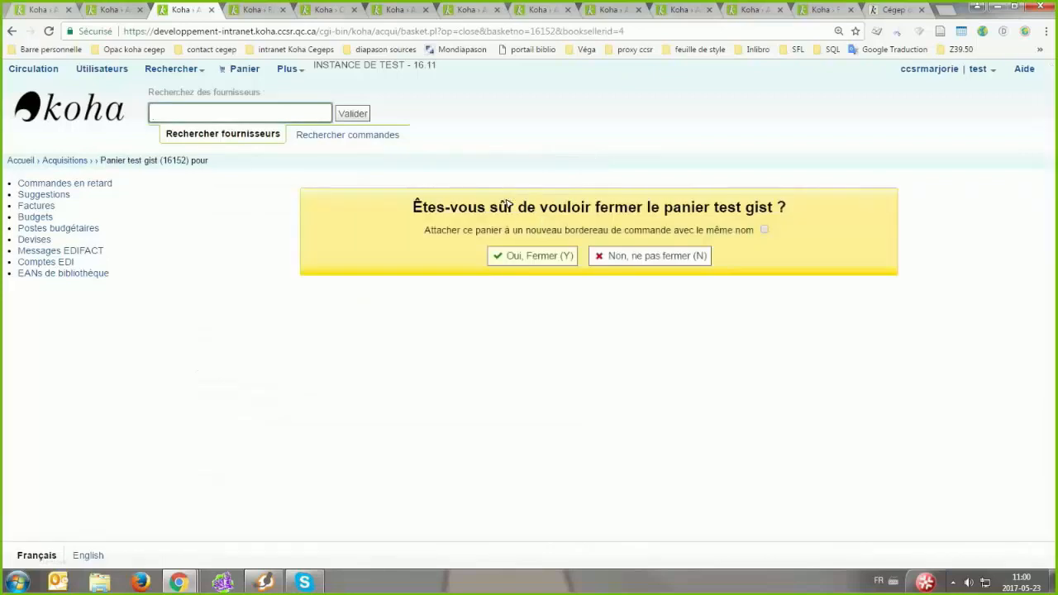
click(533, 256)
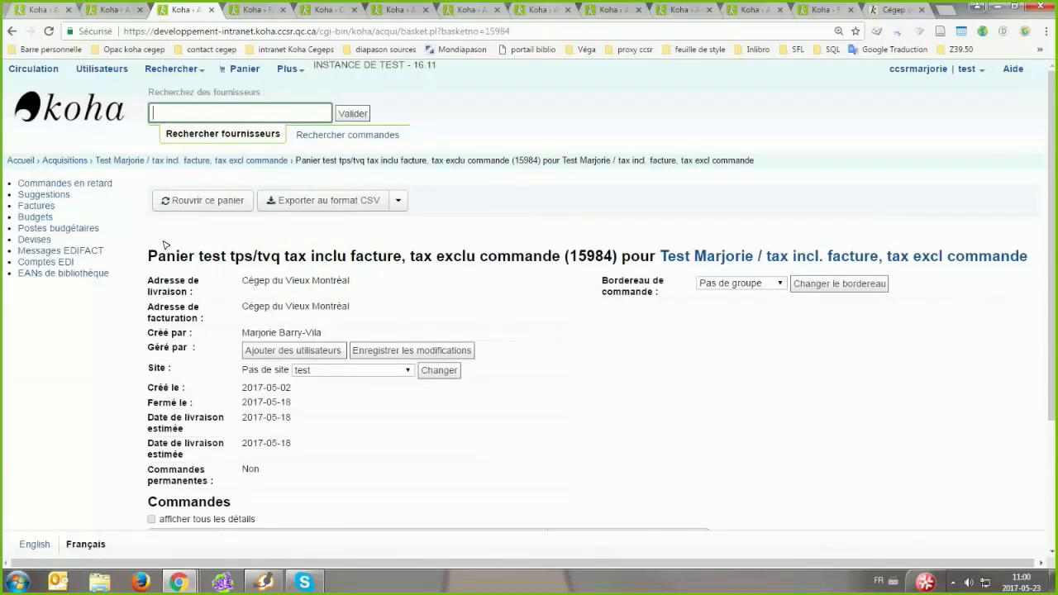
- List all of the supplier's orders and open the closed basket "test tps/tvq tax inclu facture, tax exclu commande"
click(206, 200)
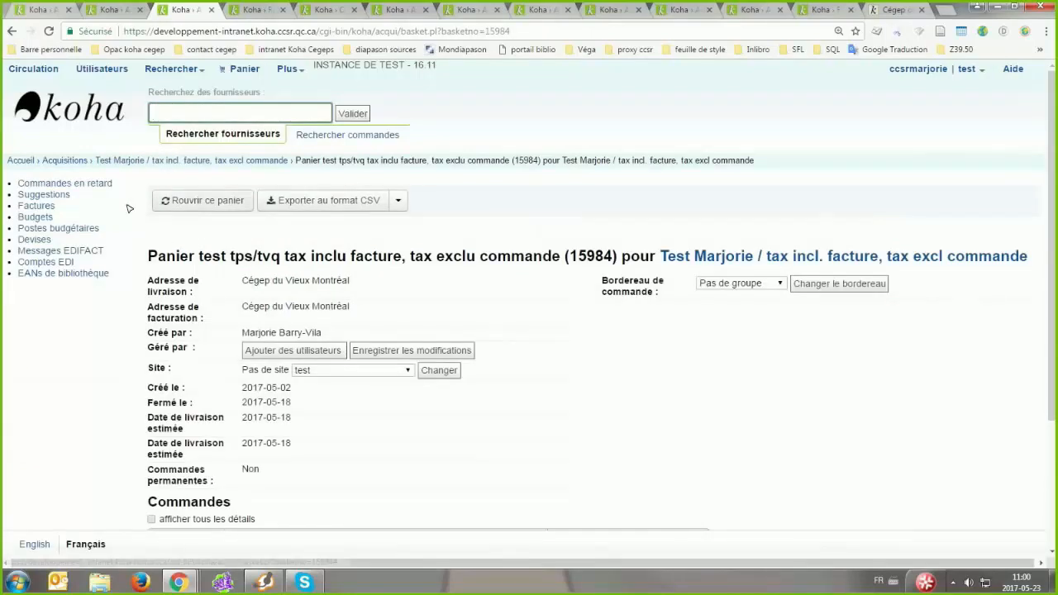
click(194, 227)
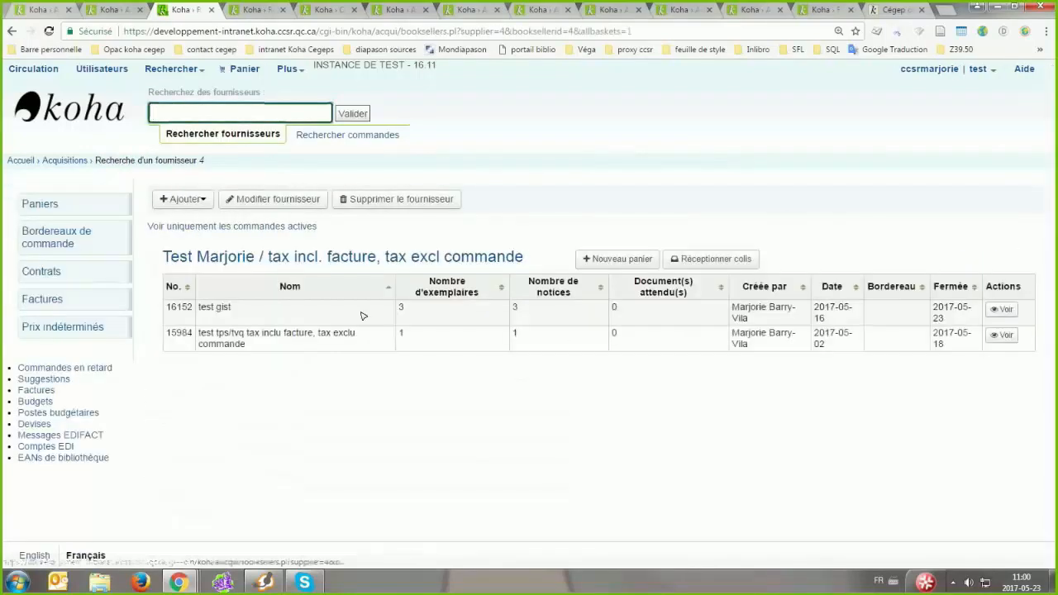
click(1001, 336)
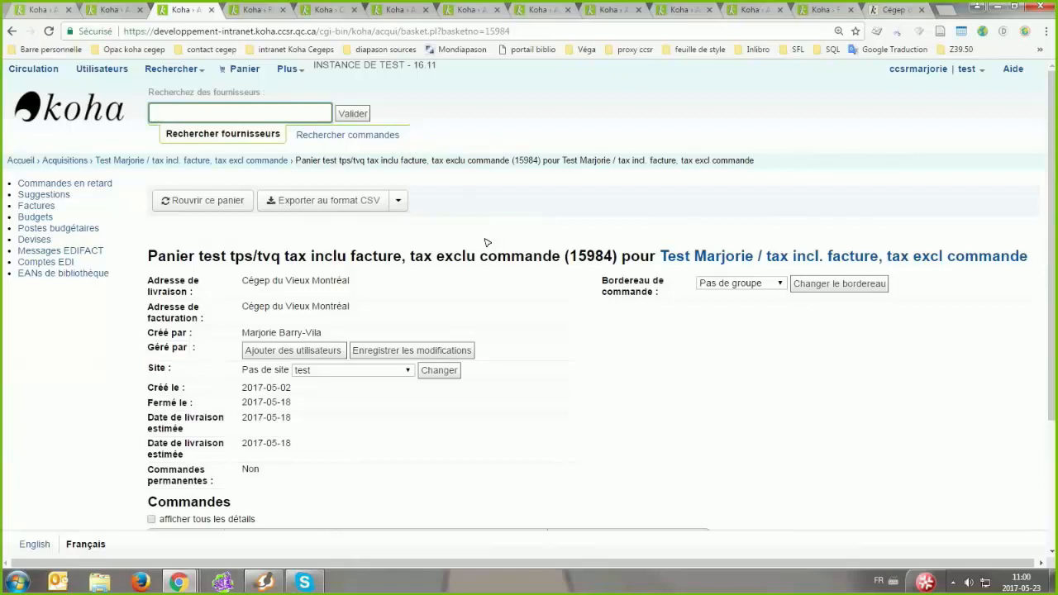
- Reopen the closed basket and review its order lines
click(203, 198)
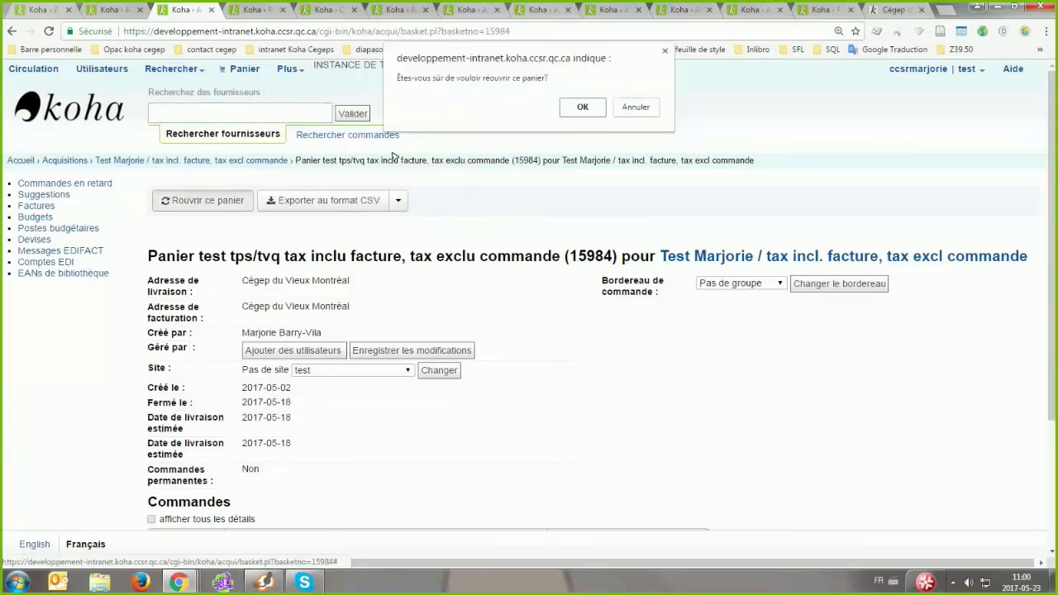
click(583, 108)
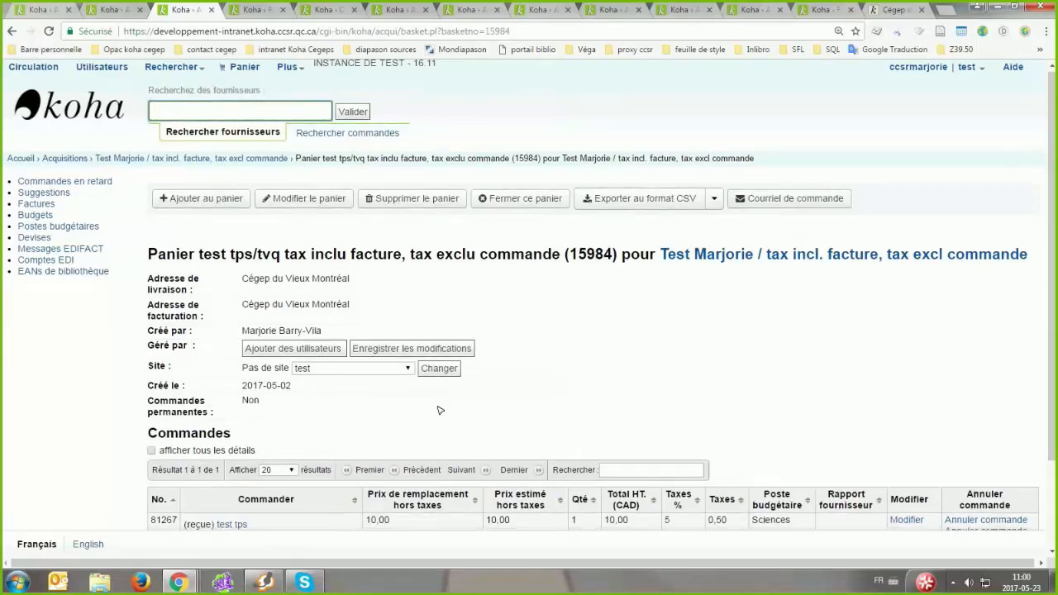
scroll(590, 371, down, 2)
scroll(590, 371, up, 2)
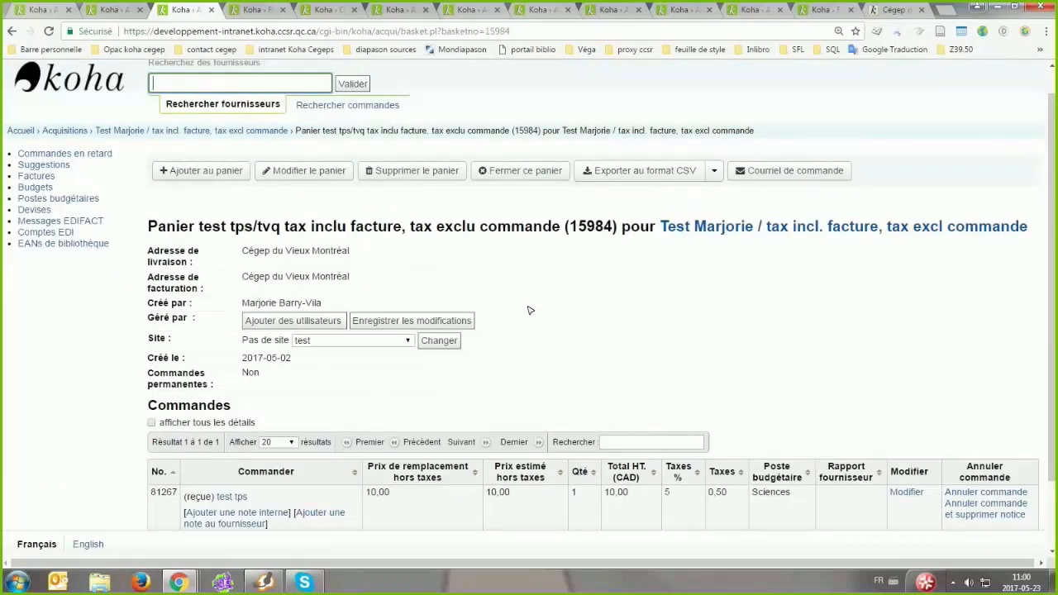
- Try to e-mail the order of the reopened basket "test tps/tvq tax inclu facture, tax exclu commande" to its supplier
scroll(405, 104, up, 1)
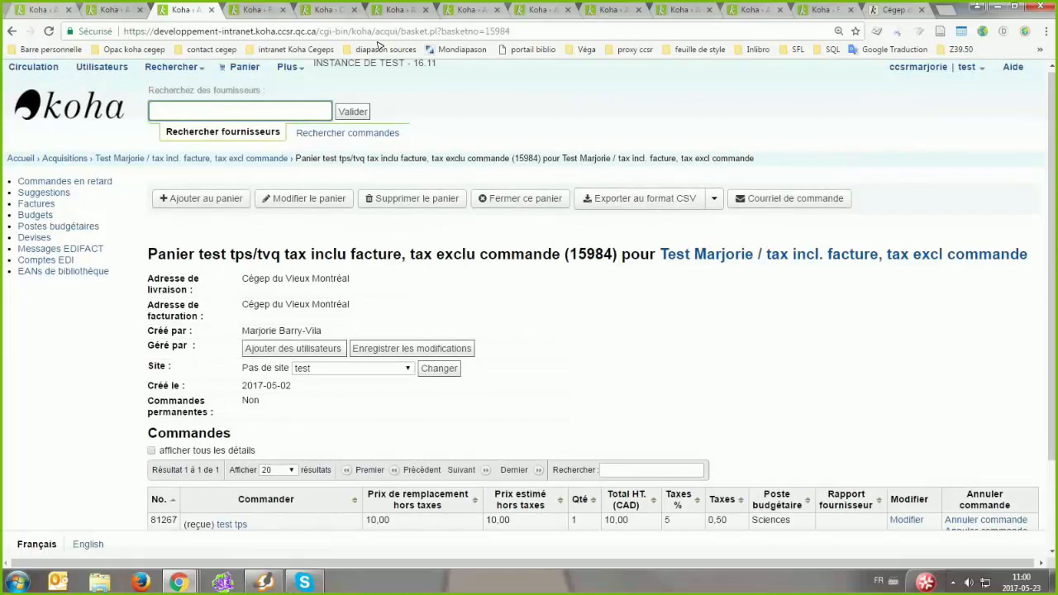
scroll(772, 171, down, 1)
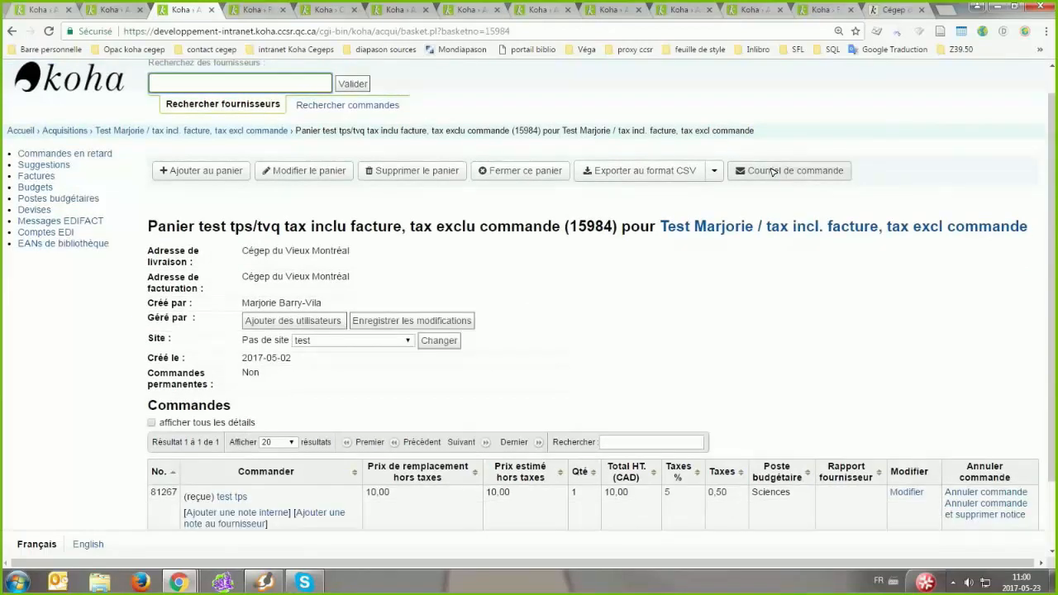
click(773, 171)
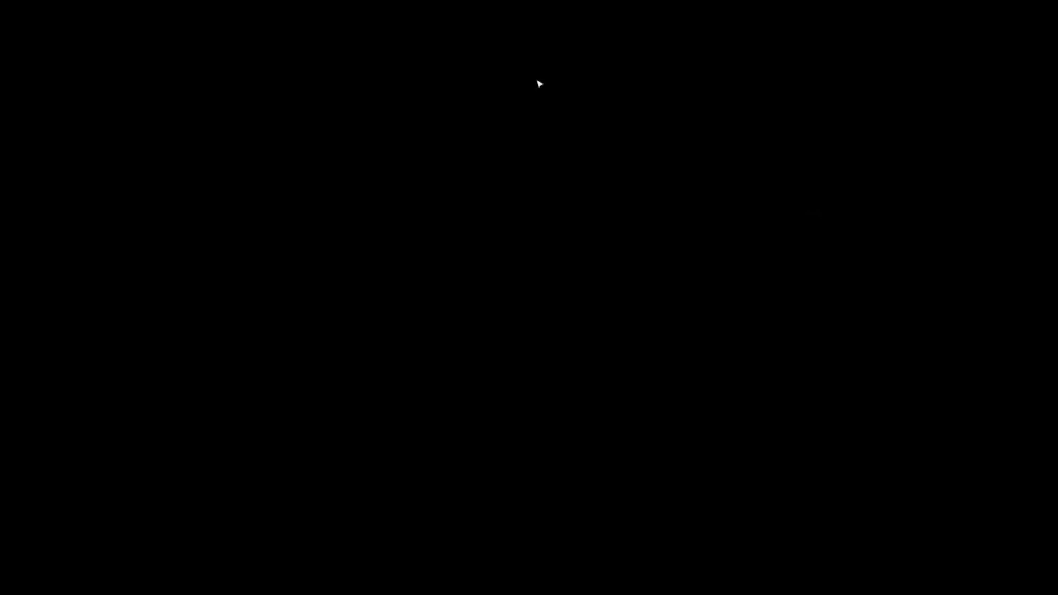
- Open the basket's supplier record for modification, review its contact and ordering settings, and save it
click(436, 236)
click(212, 160)
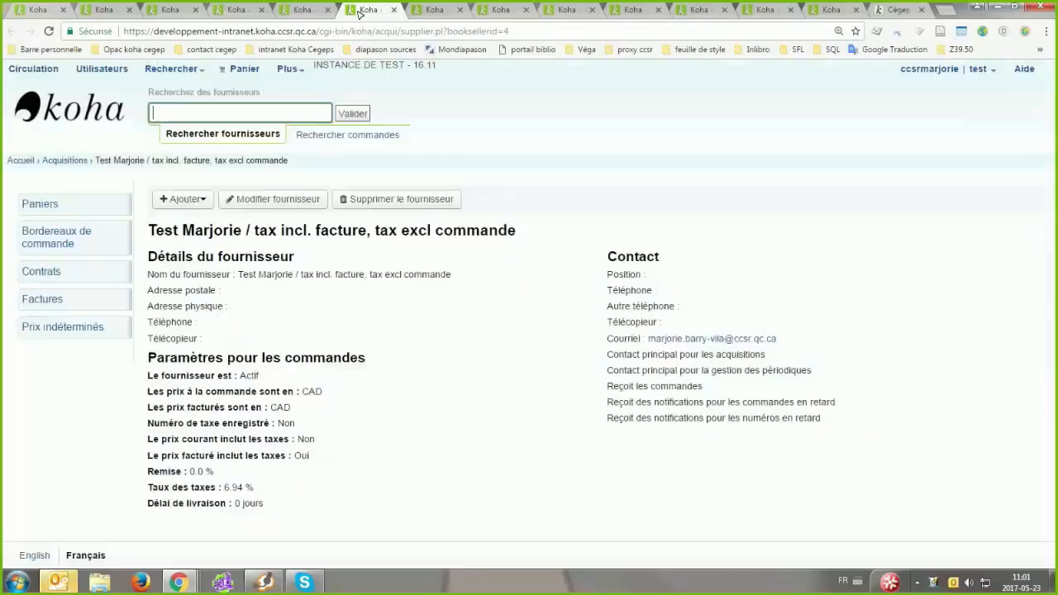
click(368, 10)
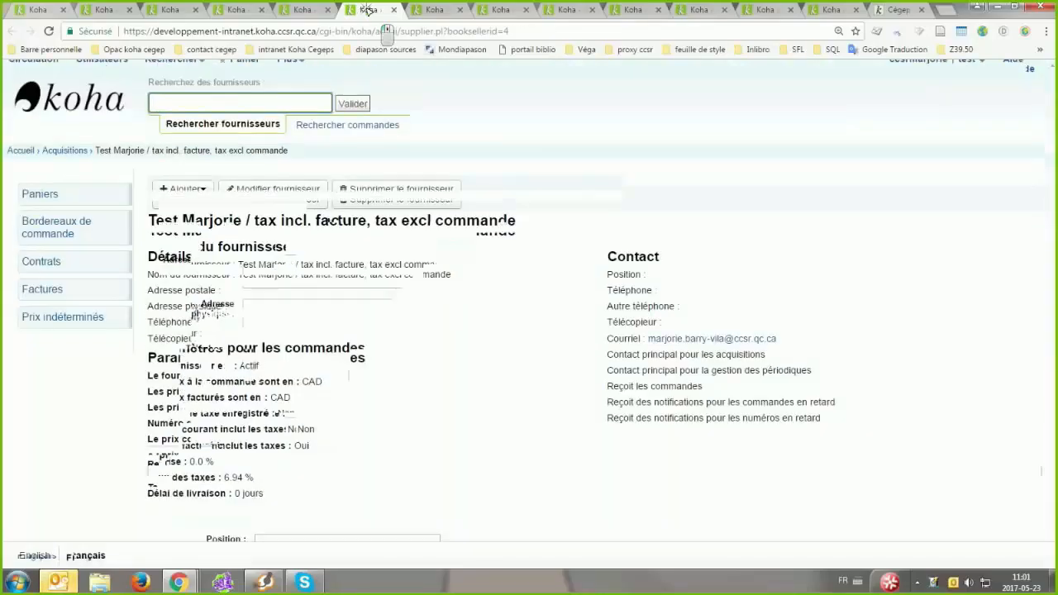
scroll(267, 204, down, 6)
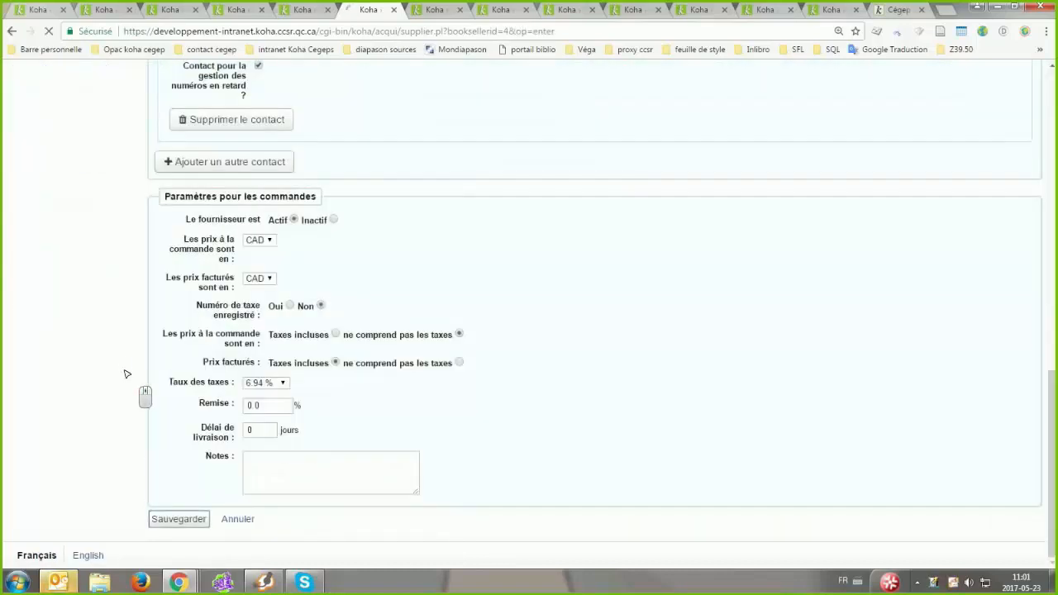
scroll(125, 368, up, 5)
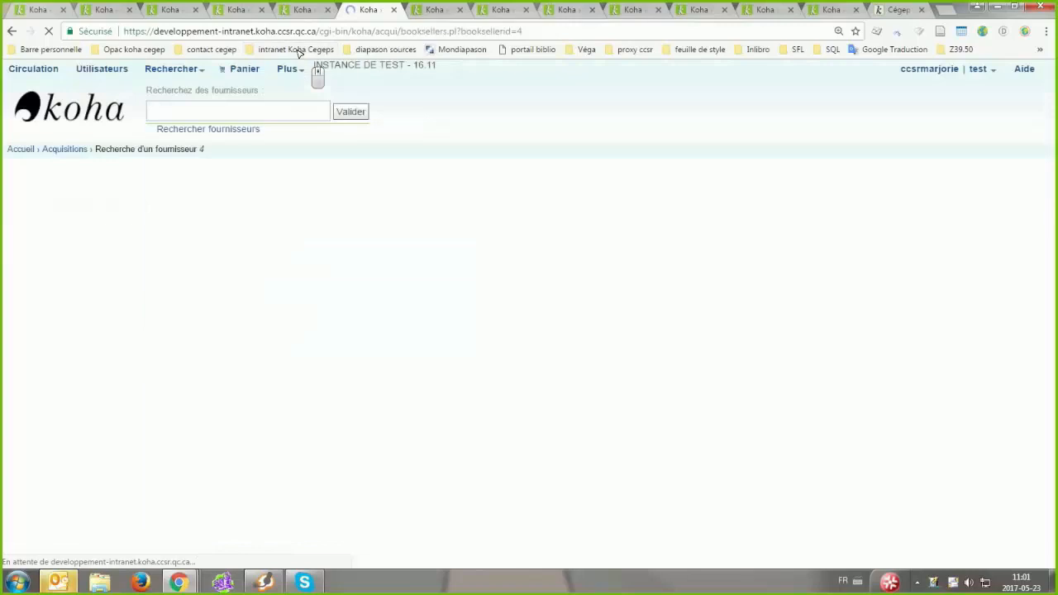
- Close the notifications page, return to basket 15984 and try again to e-mail its order to the supplier
click(304, 11)
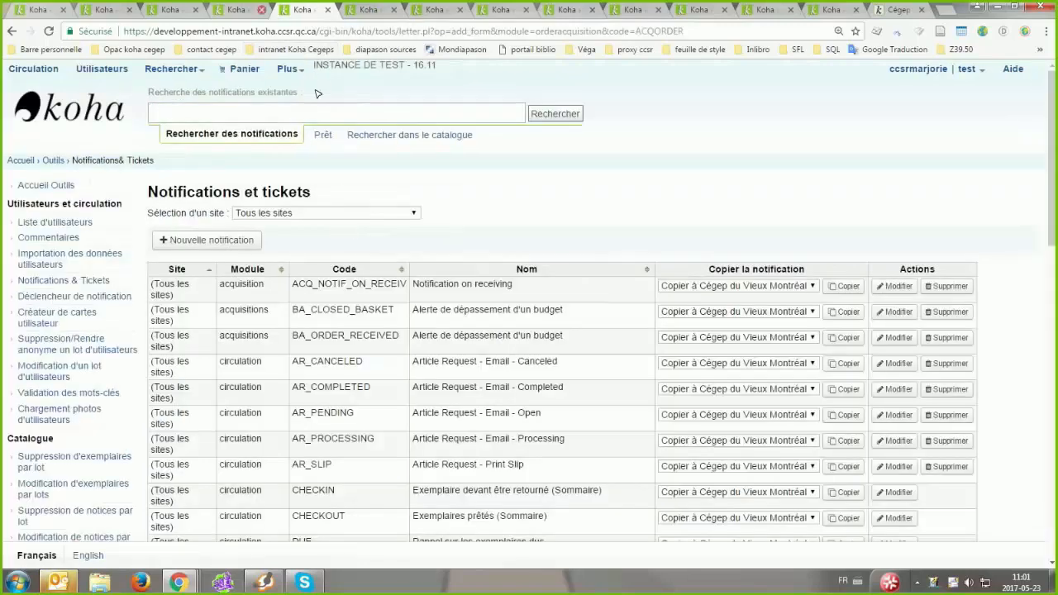
click(327, 9)
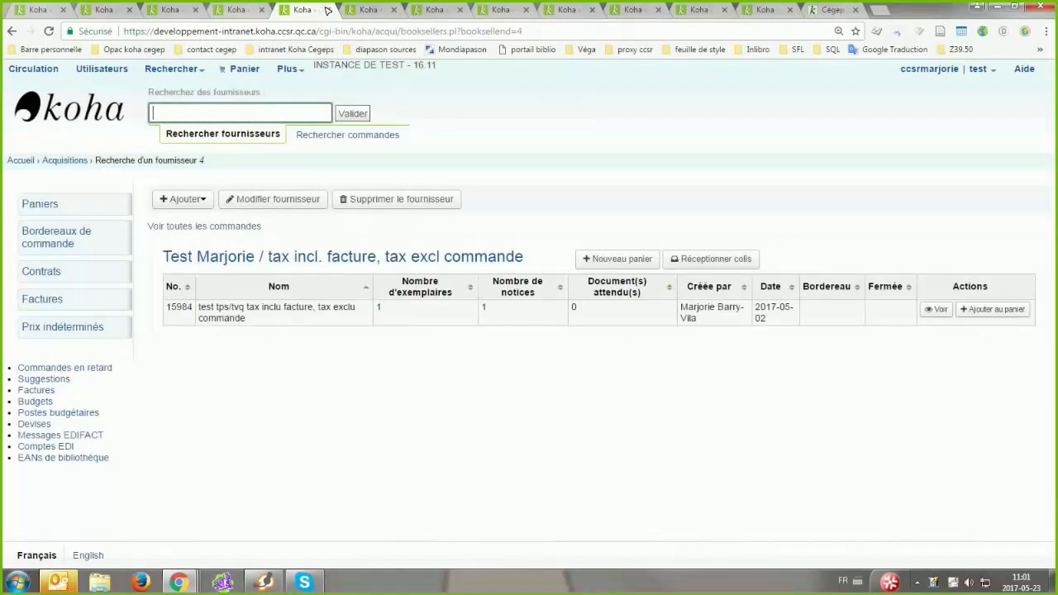
click(256, 9)
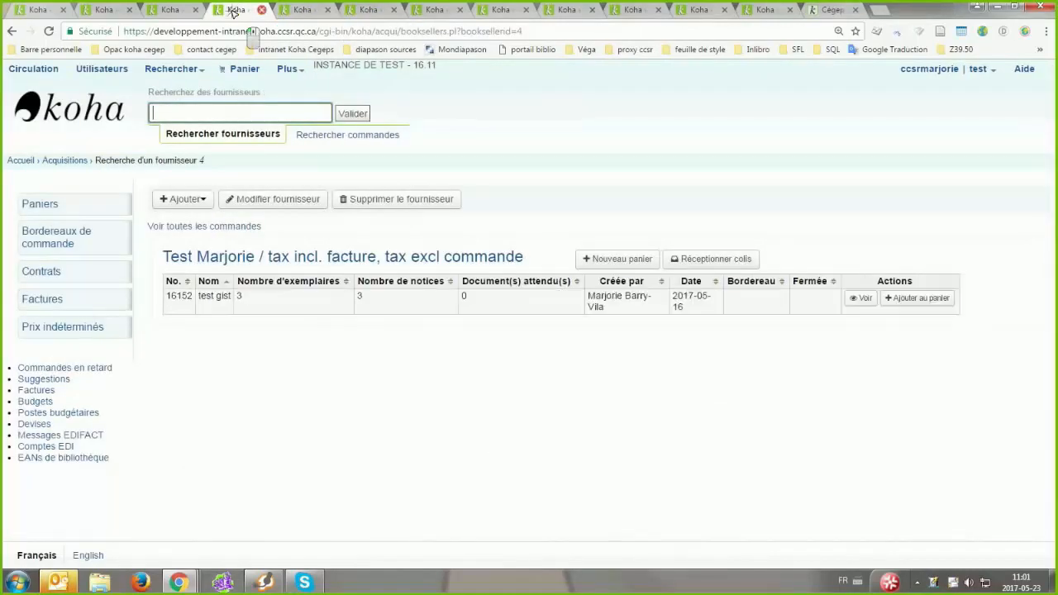
click(312, 14)
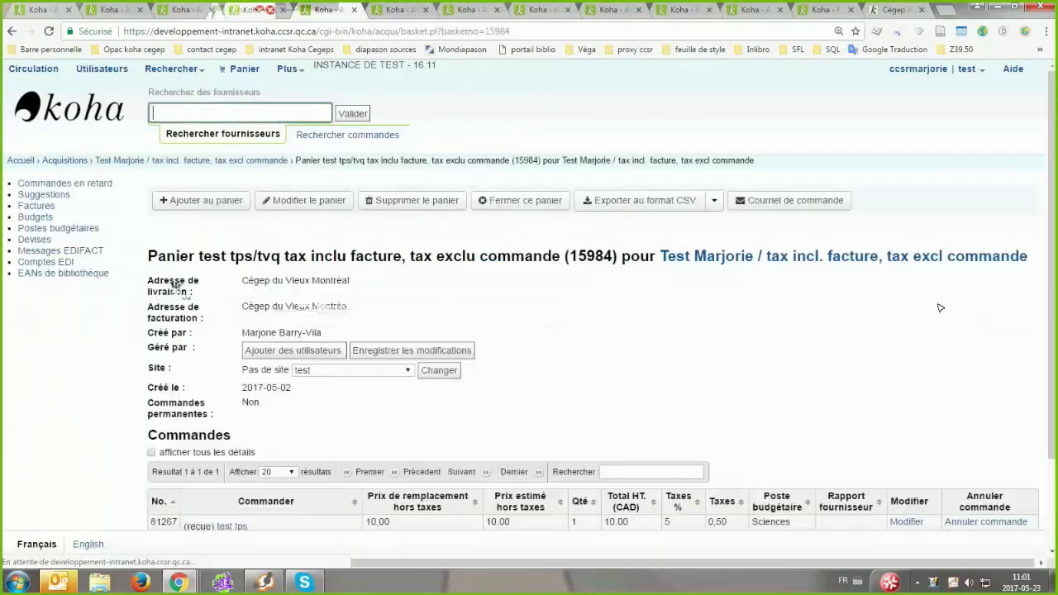
click(790, 203)
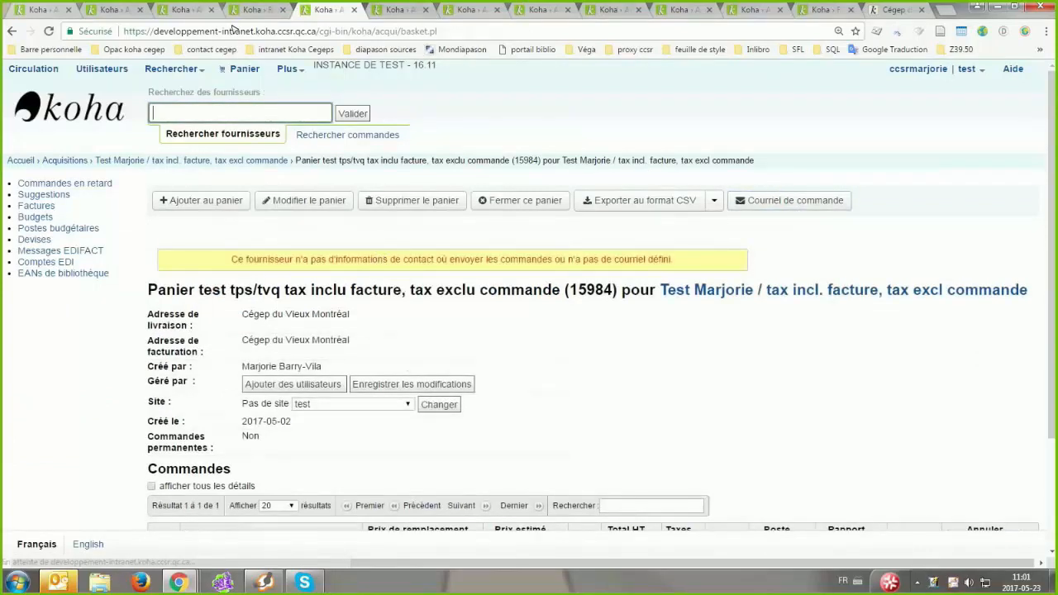
- Search for the test suppliers and open the record of the one ending in "ne comprends pas les taxes 2" to check its contact details
text(test marjorie)
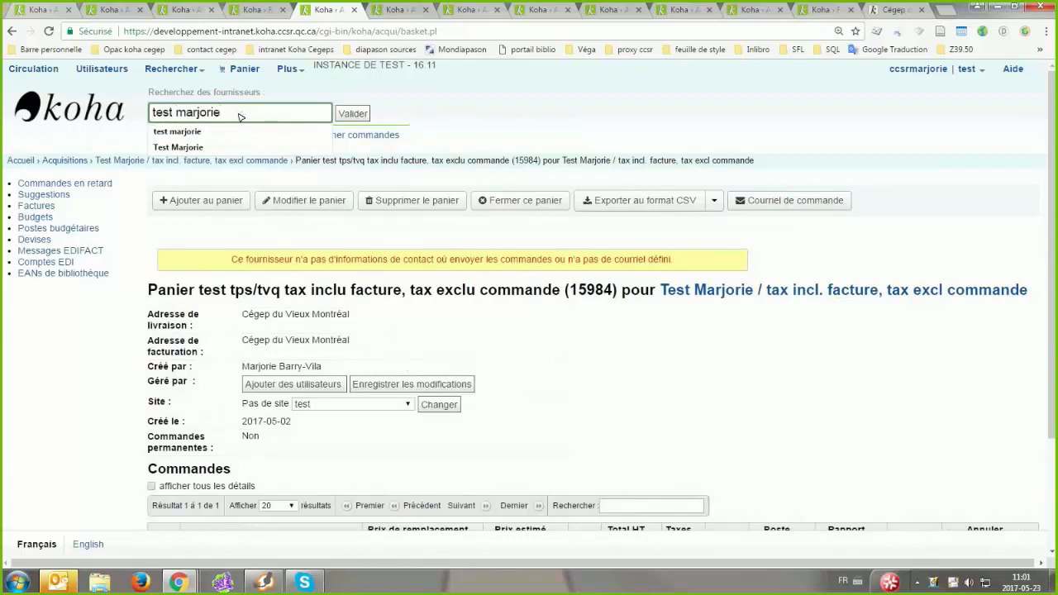
key(alt+Tab)
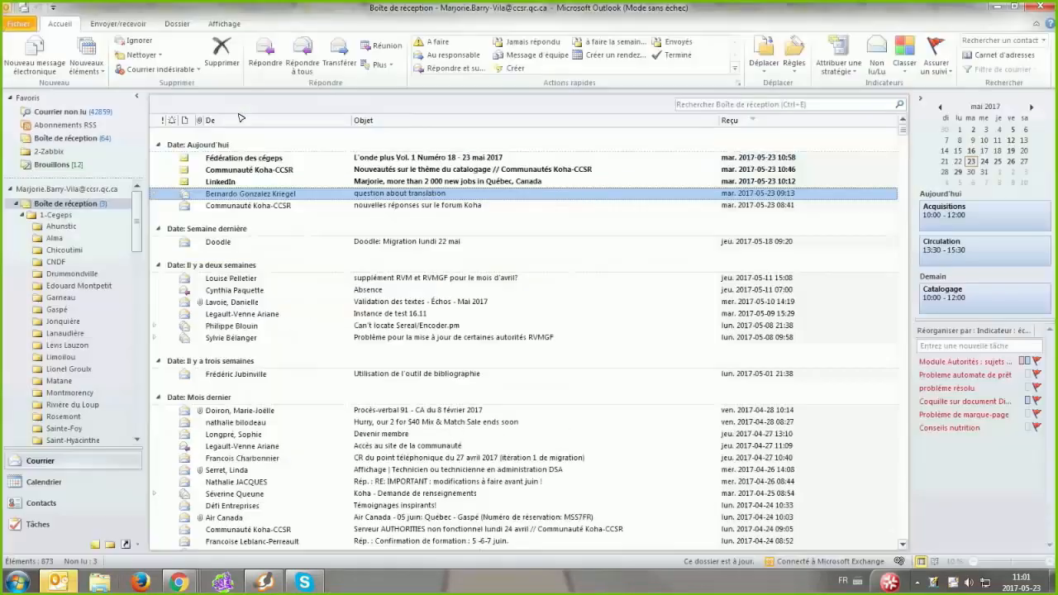
click(54, 582)
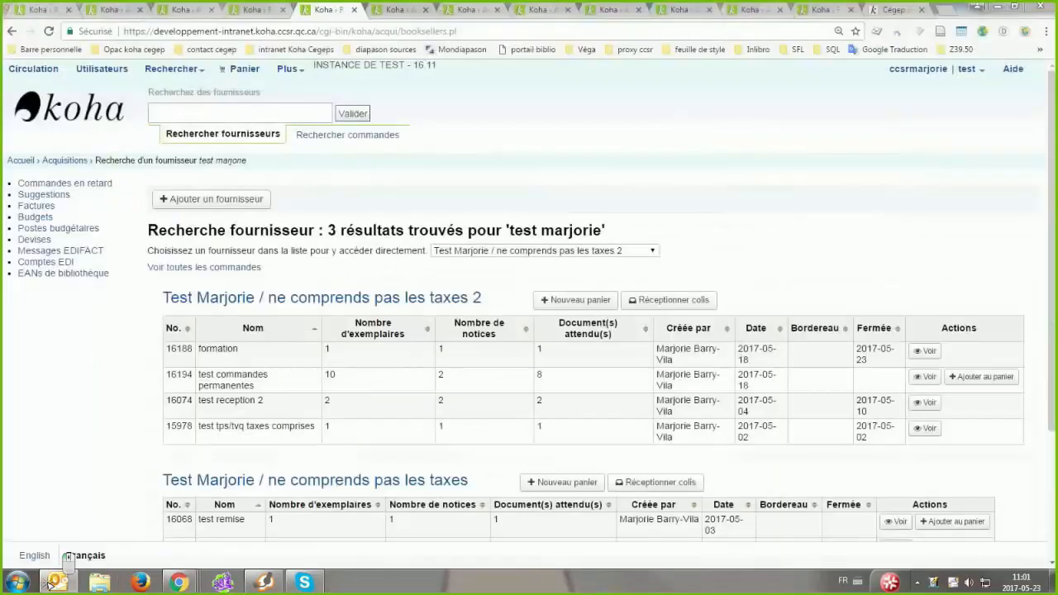
click(364, 298)
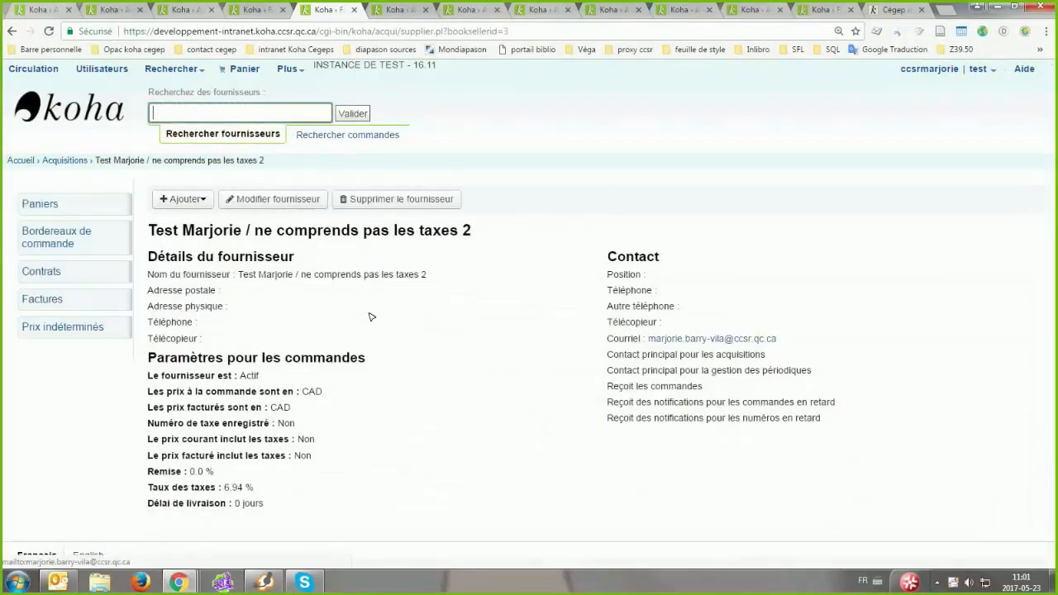
click(696, 340)
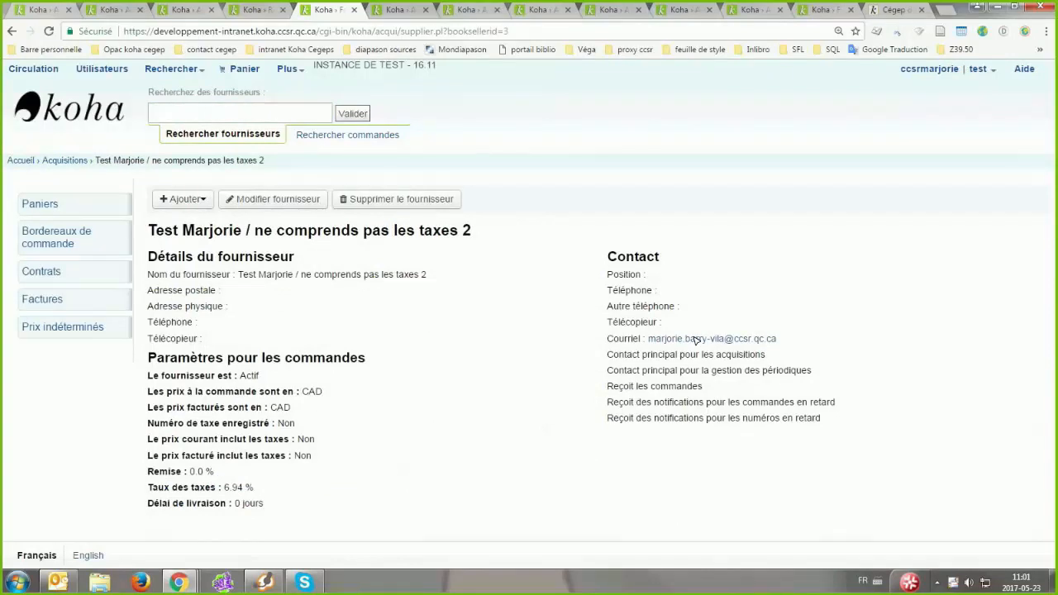
- Reopen this supplier's closed basket "formation" and send its order e-mail to the supplier
click(81, 205)
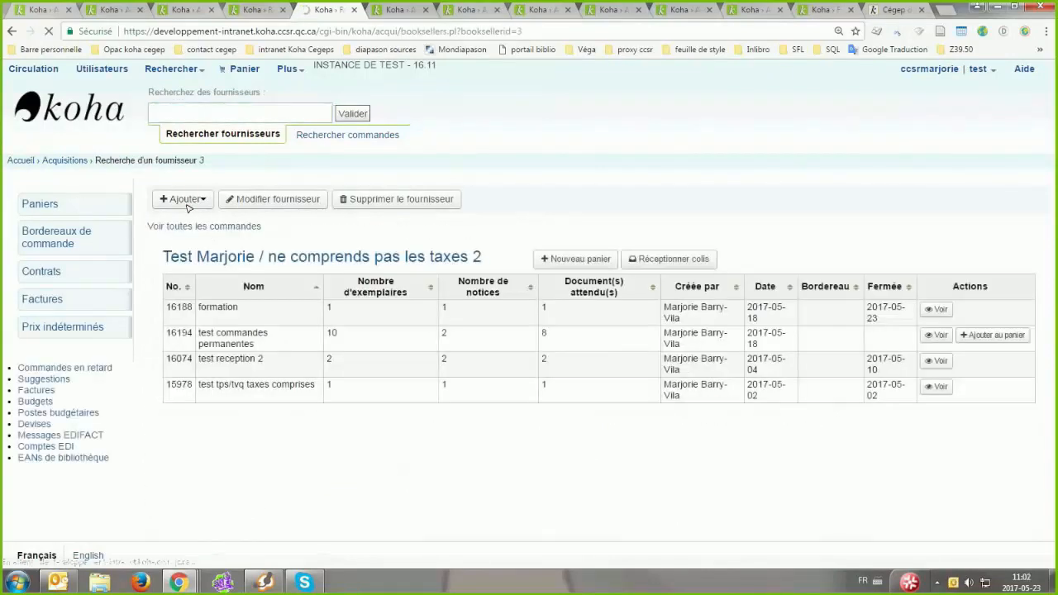
click(936, 309)
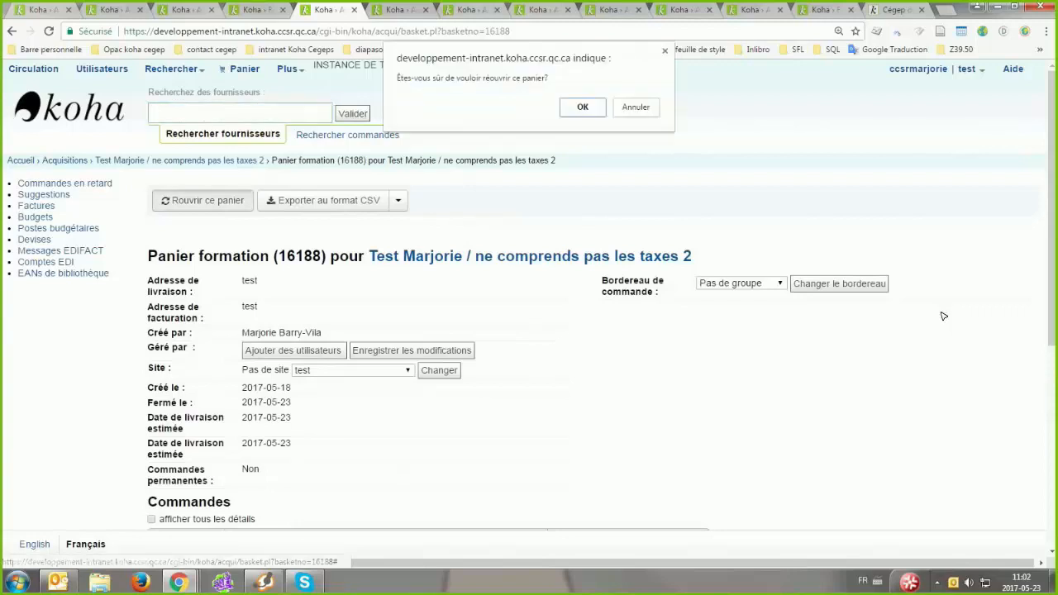
key(Return)
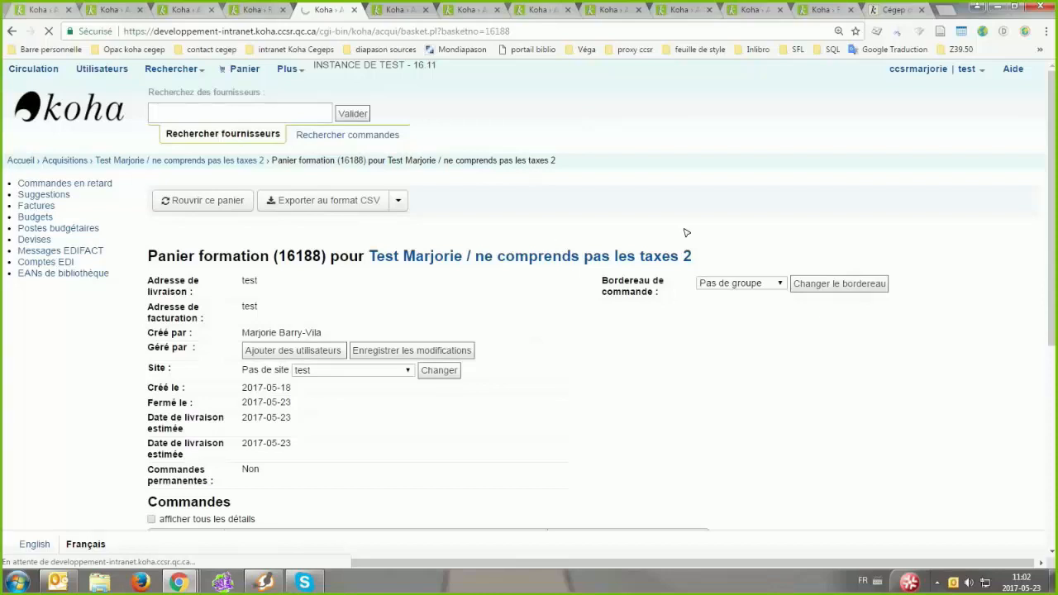
click(794, 200)
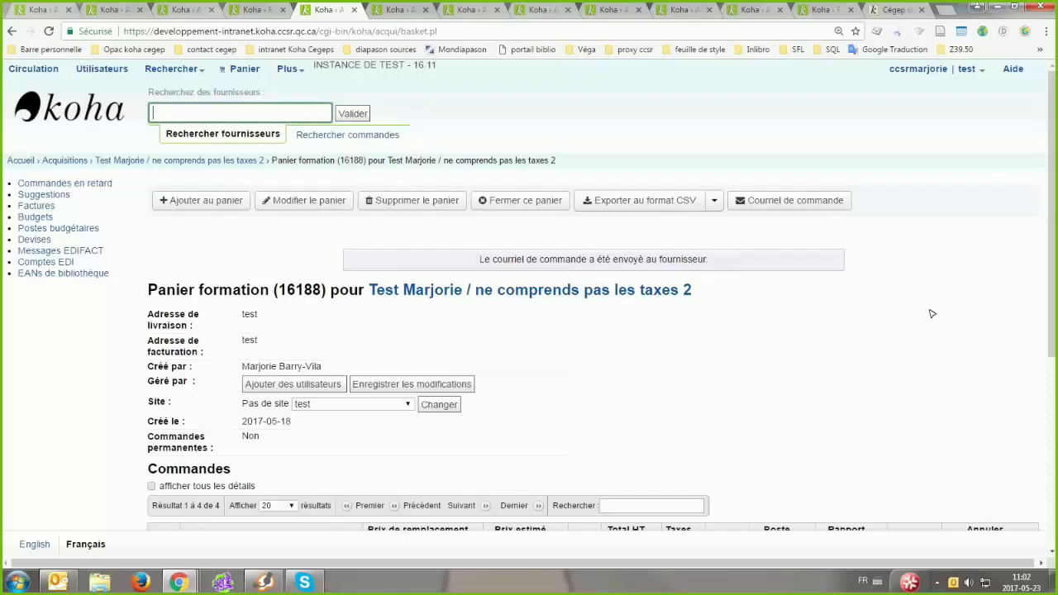
- Open the received order e-mail "Commande Bibliothèque Cégep Vieux-Montréal" in Outlook and read its content
key(alt+Tab)
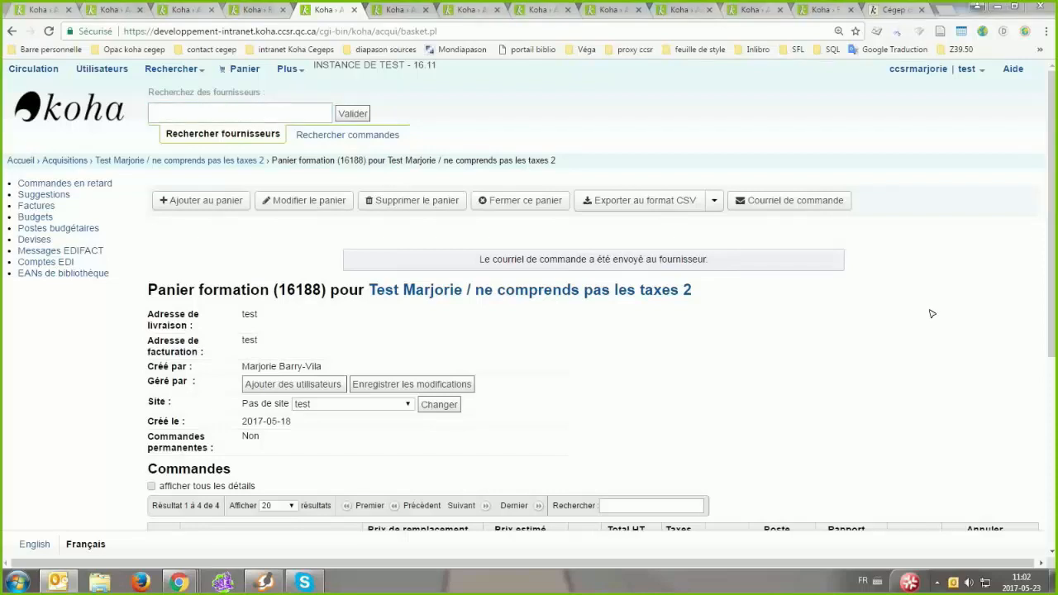
key(alt+Tab)
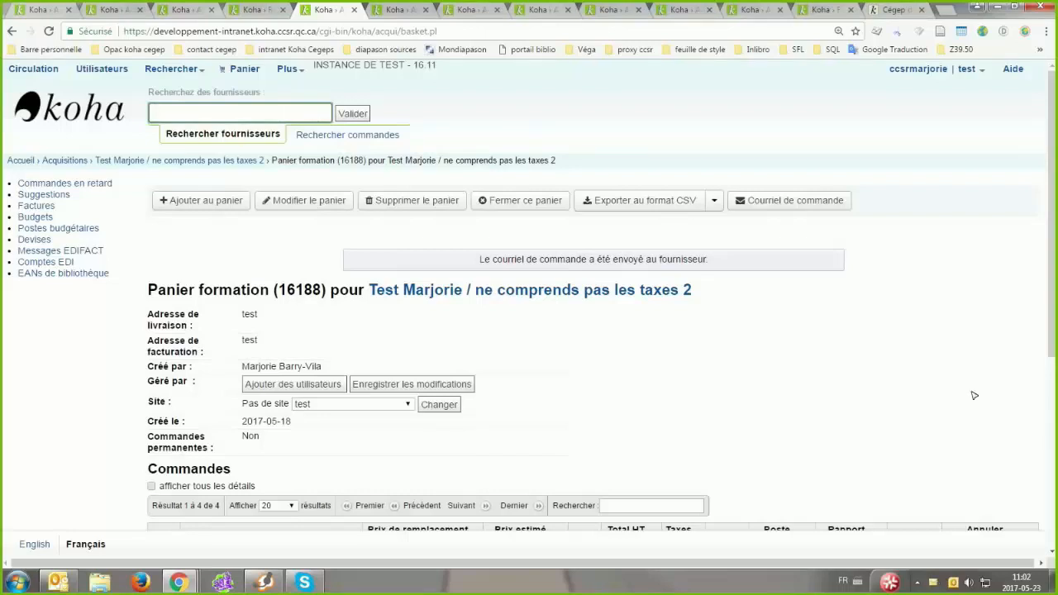
click(1022, 490)
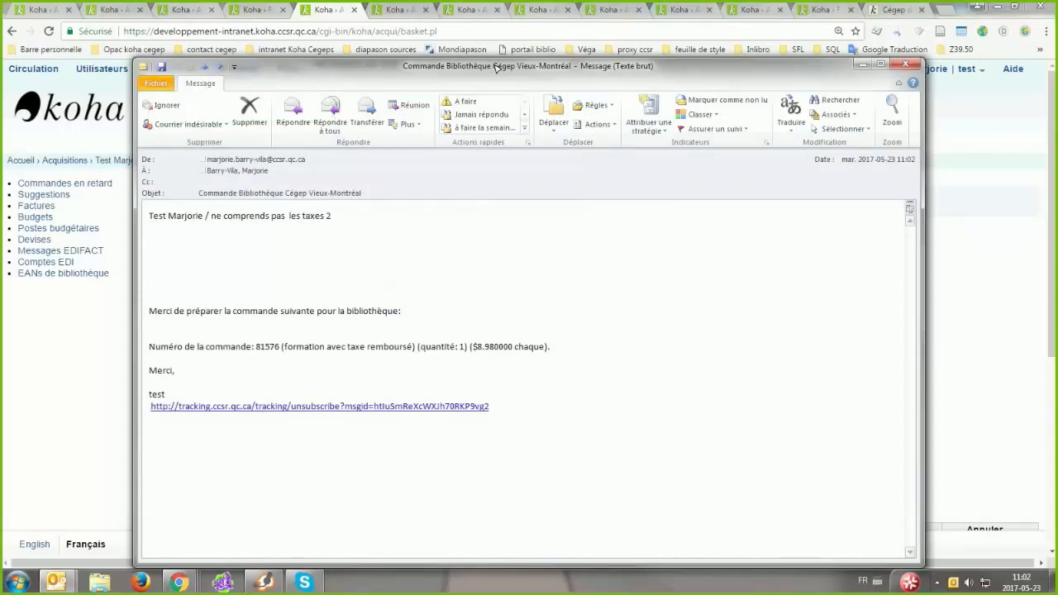
click(268, 233)
click(284, 328)
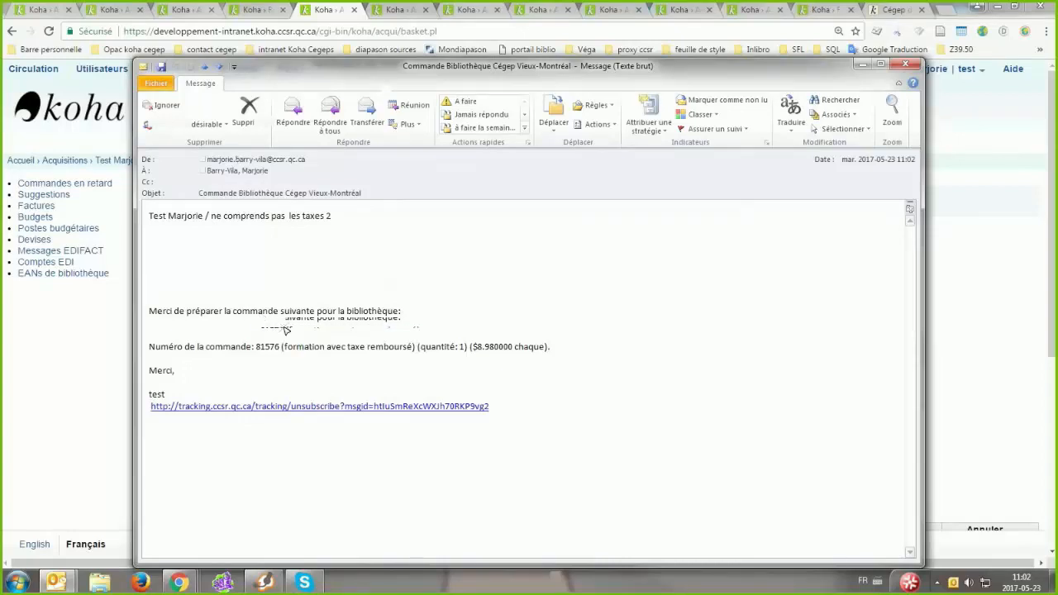
- Compare the order e-mail with the order lines of the "formation" basket, closing the message when done
drag(499, 64, 1037, 24)
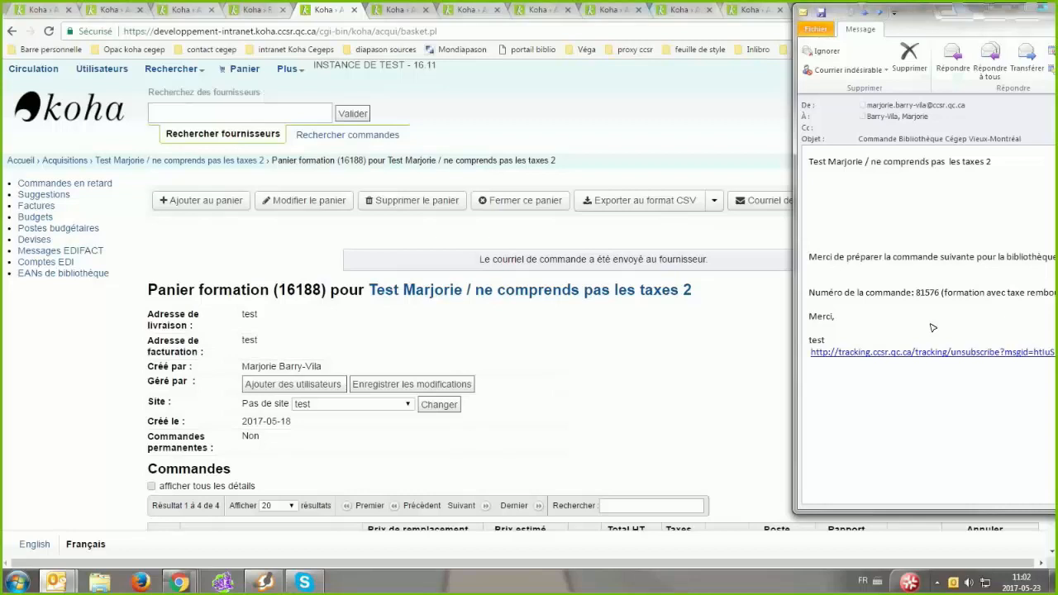
drag(1055, 14, 626, 67)
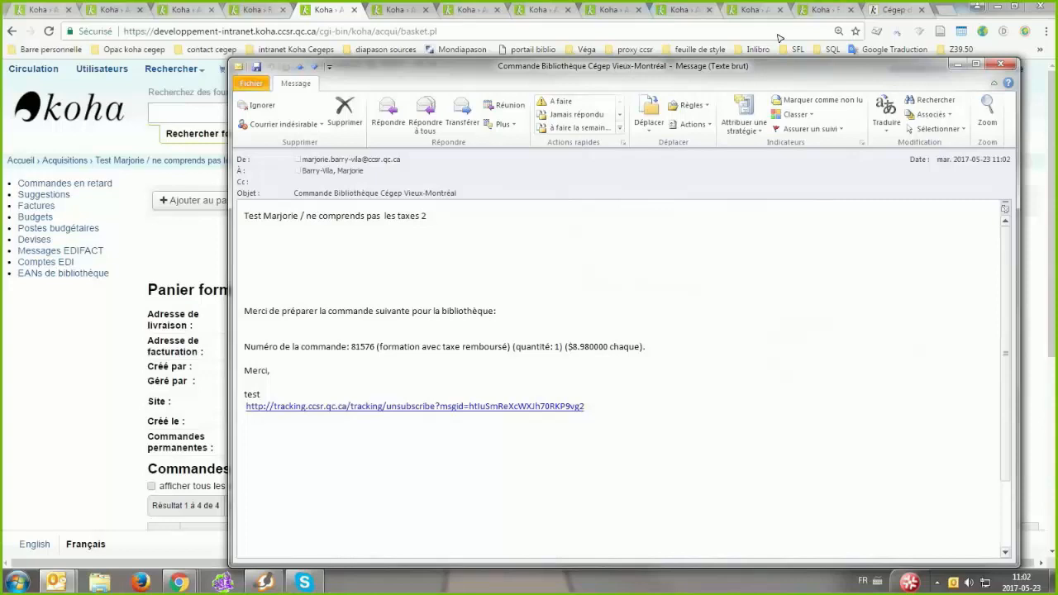
scroll(702, 363, down, 4)
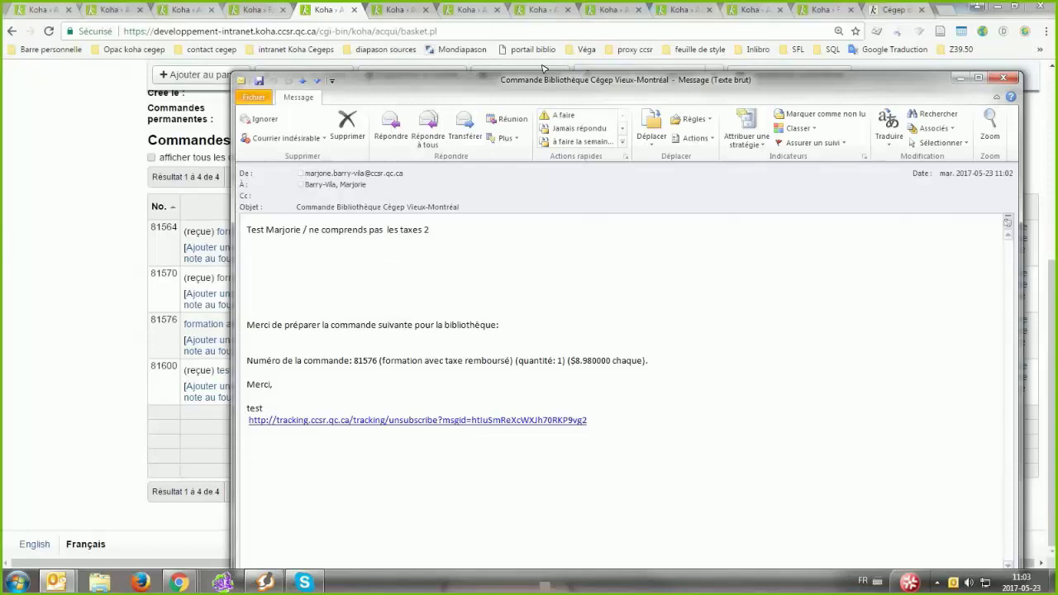
drag(600, 81, 544, 69)
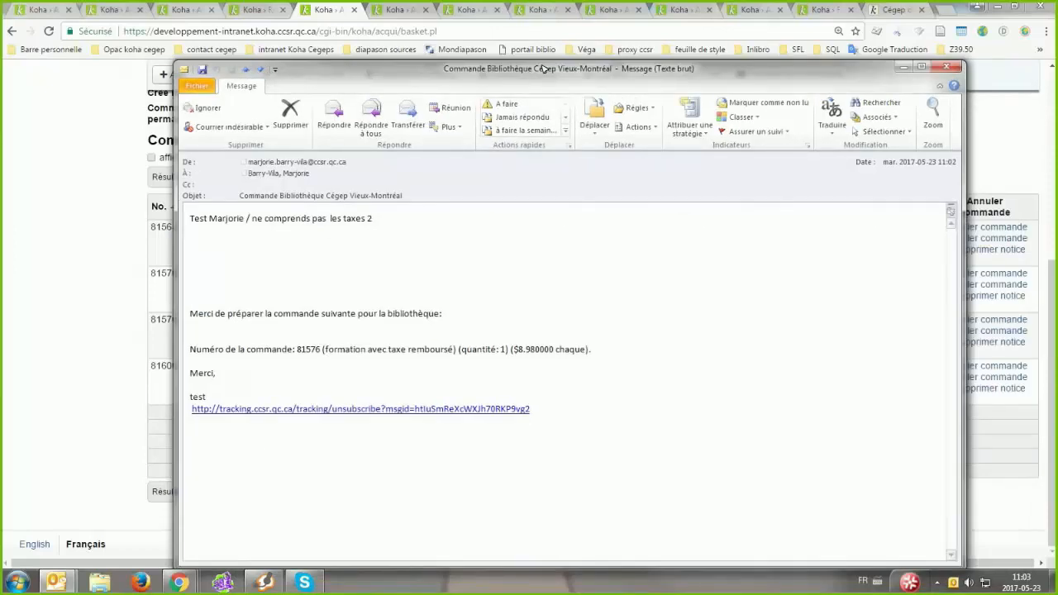
click(950, 66)
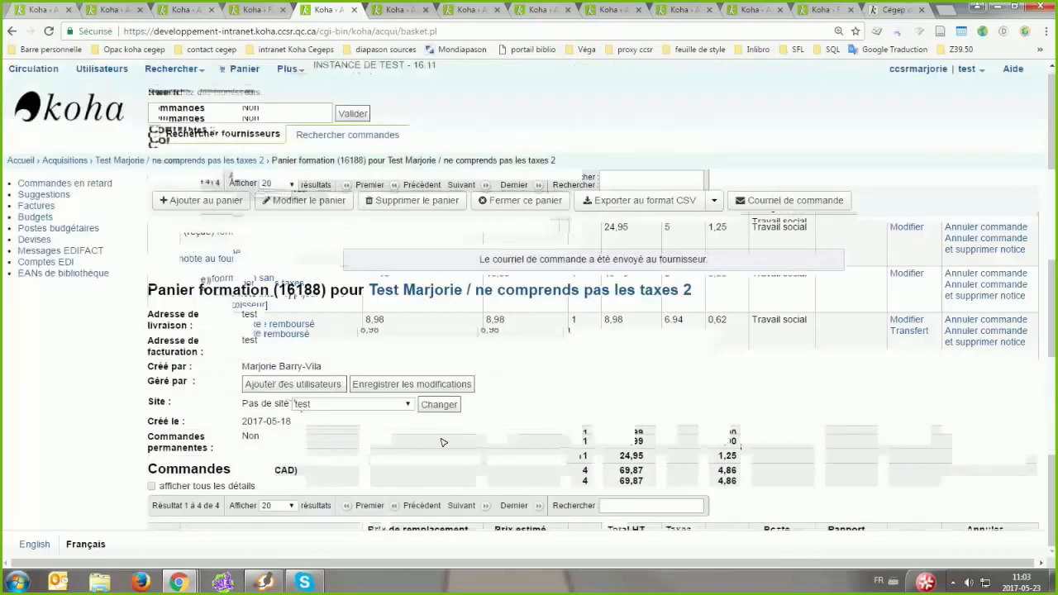
scroll(442, 443, down, 1)
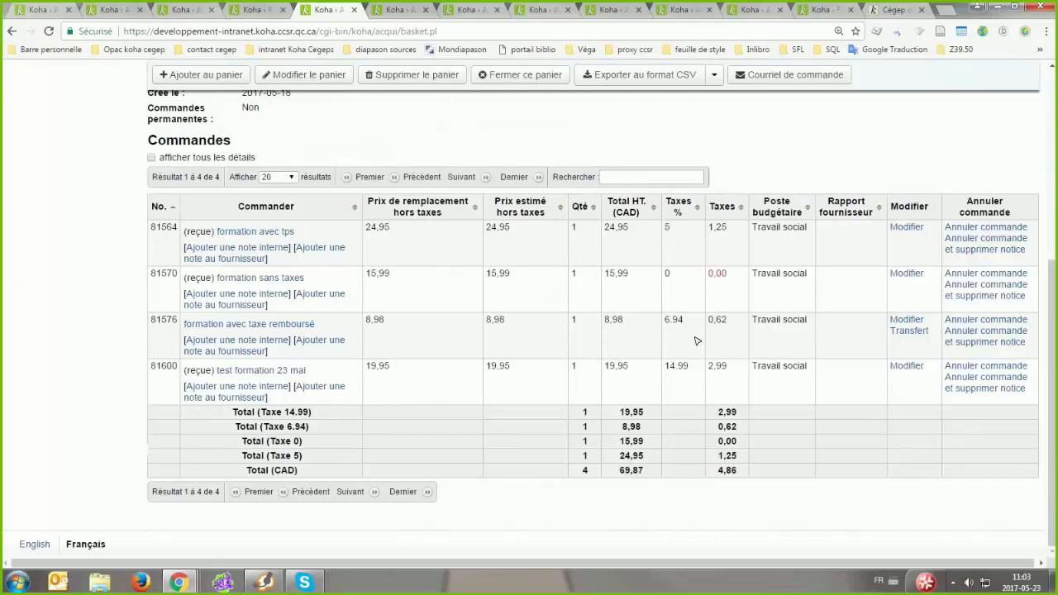
scroll(514, 312, up, 5)
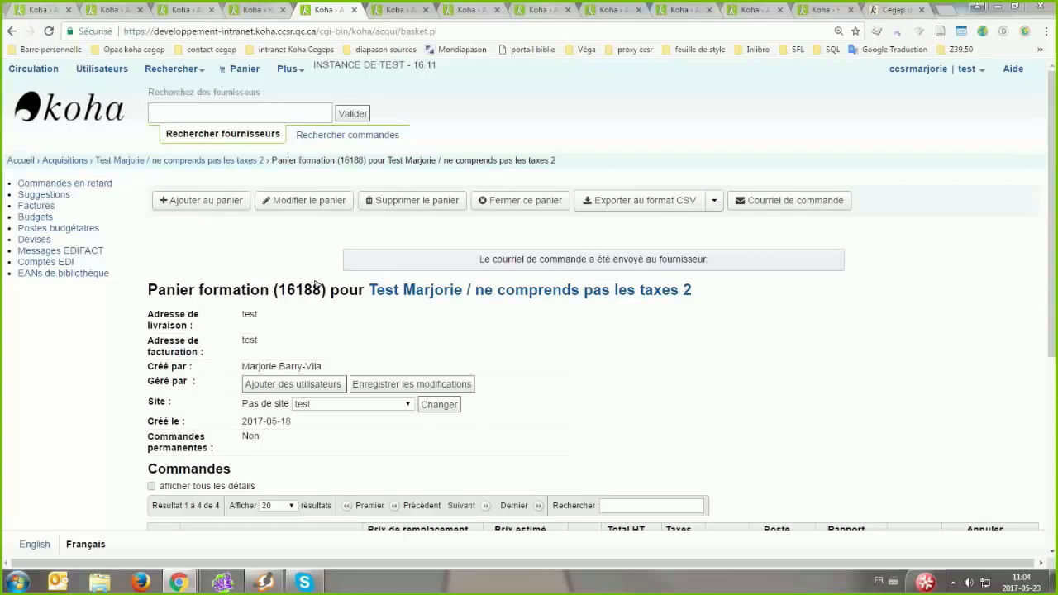
- Create a basket named "test commandes permanentes" for this supplier, with the standing orders option enabled
click(149, 166)
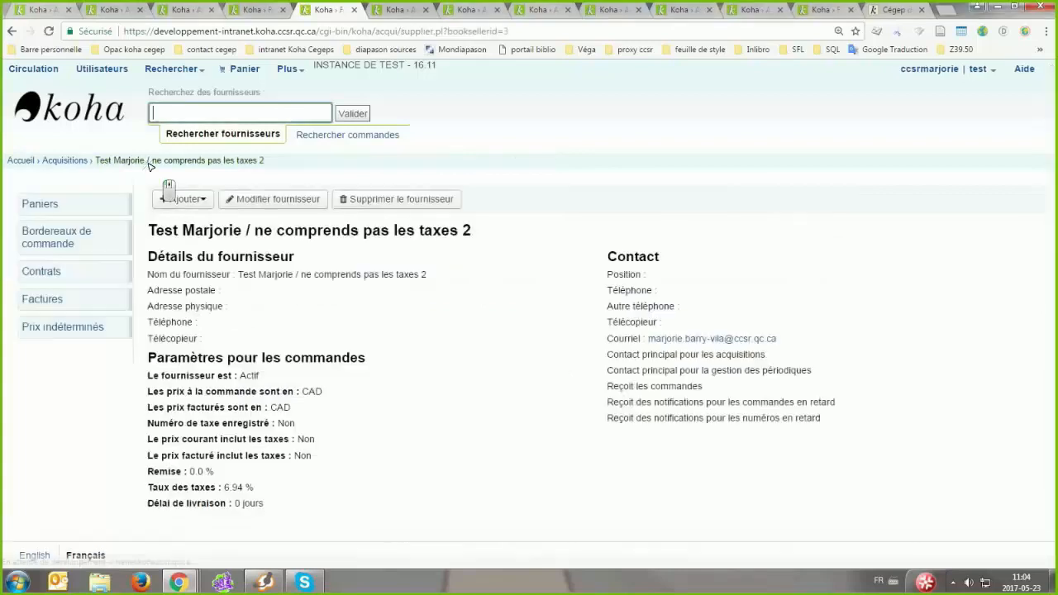
click(183, 199)
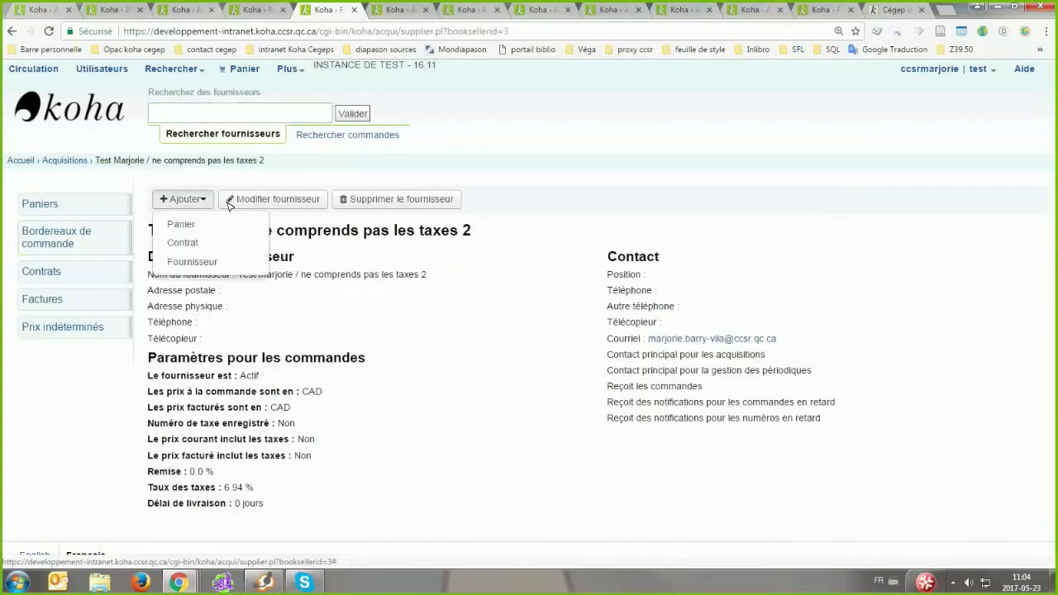
click(182, 224)
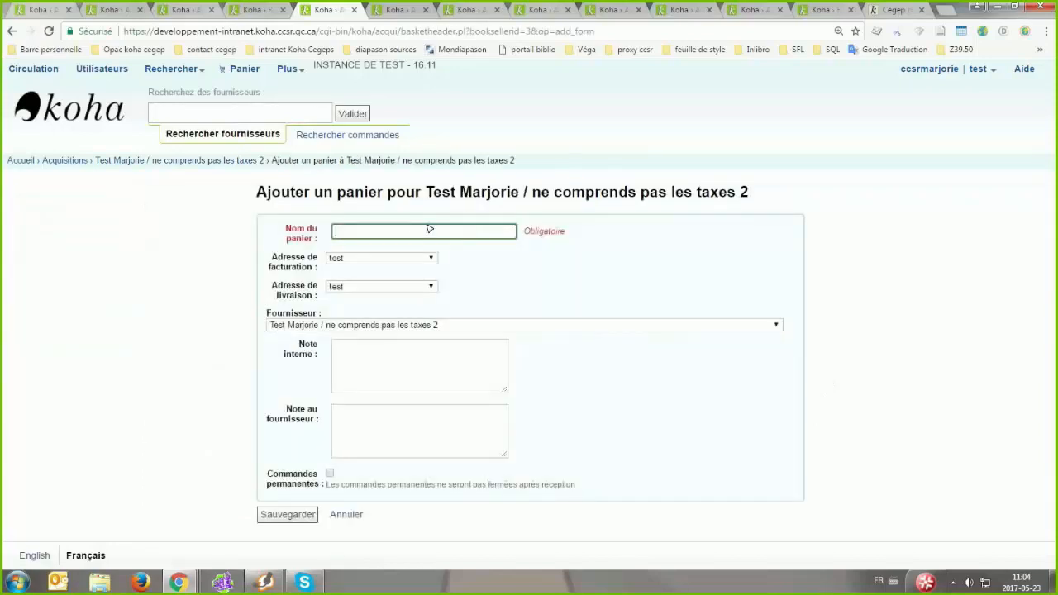
text(test commandes perma)
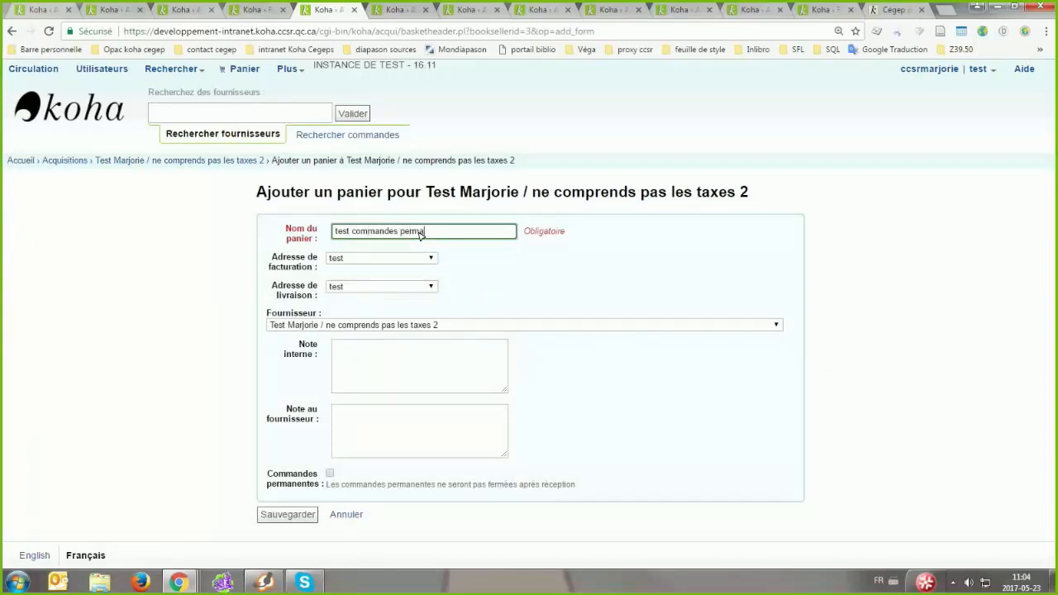
text(nentes)
click(1039, 430)
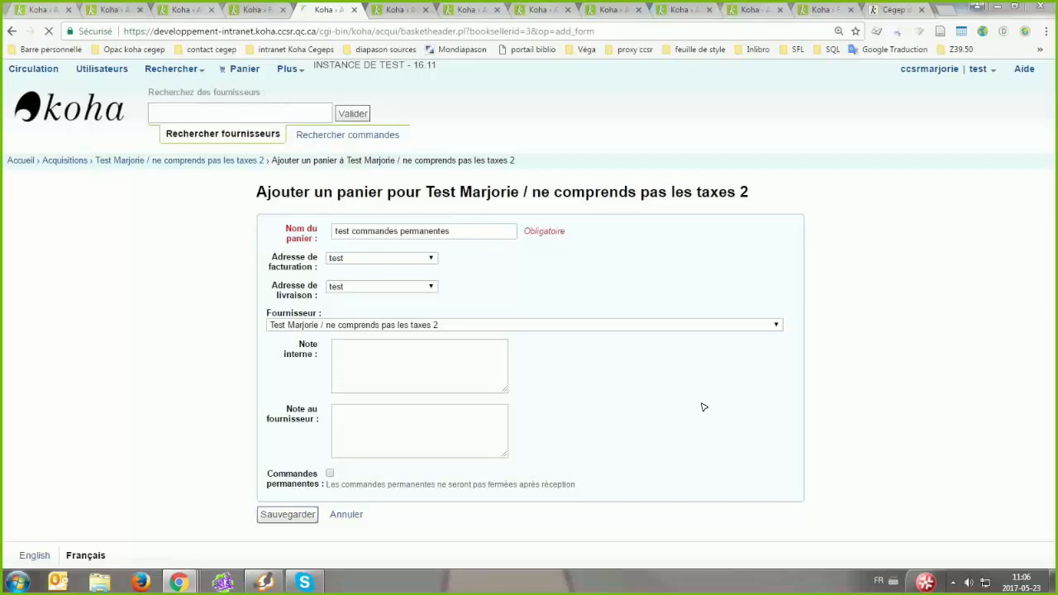
click(330, 473)
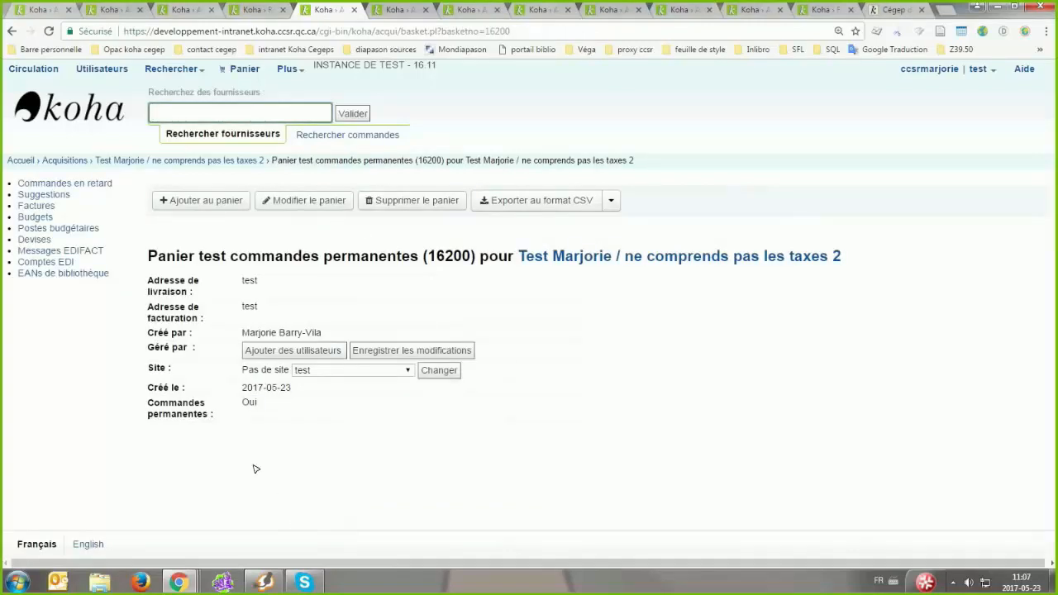
click(254, 400)
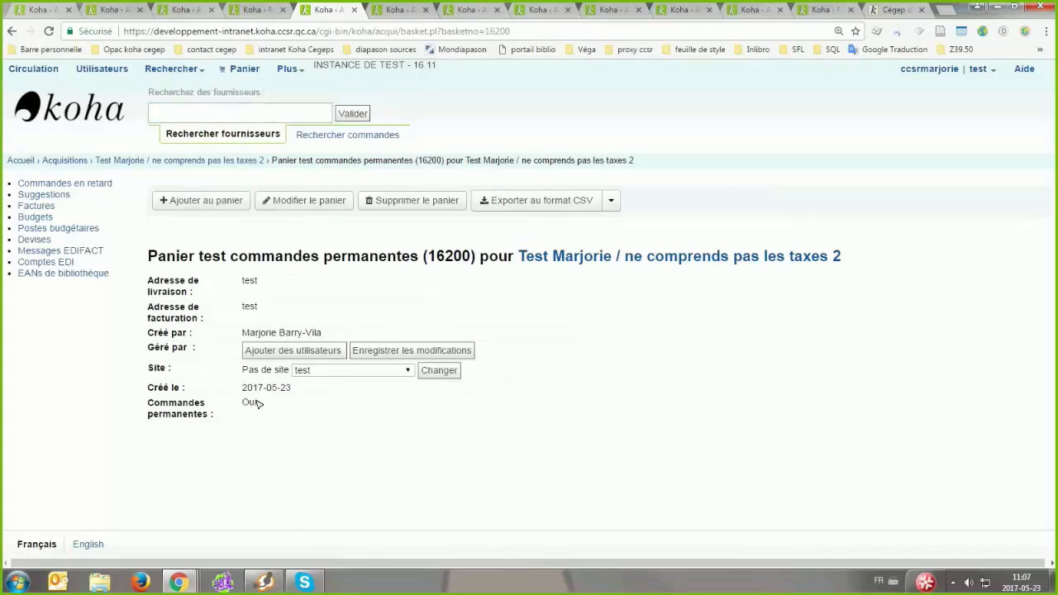
- Start a new empty order in the standing orders basket and give it the title "ressource en ligne"
click(200, 201)
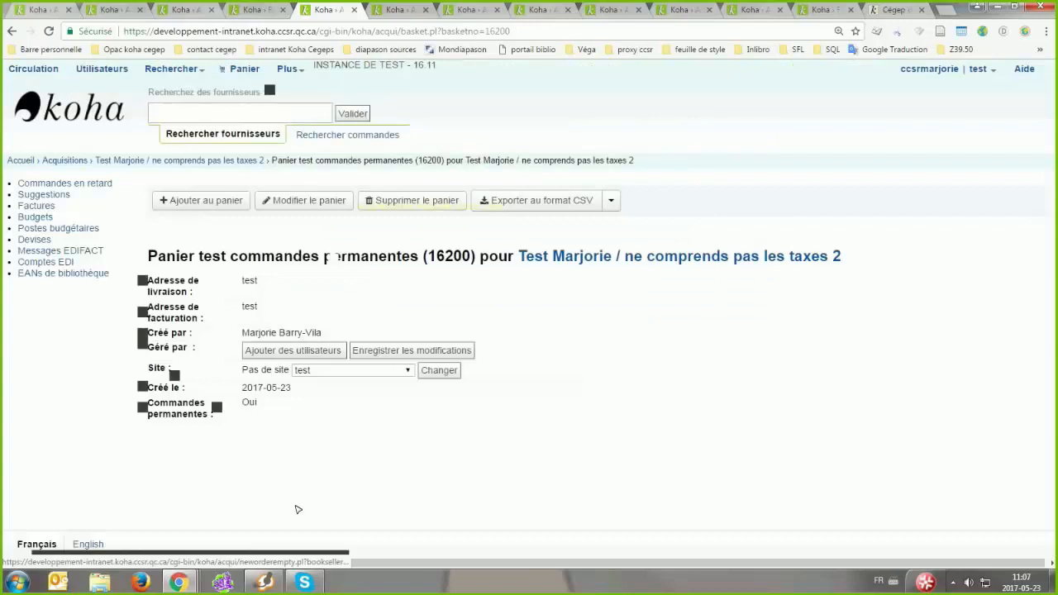
click(433, 205)
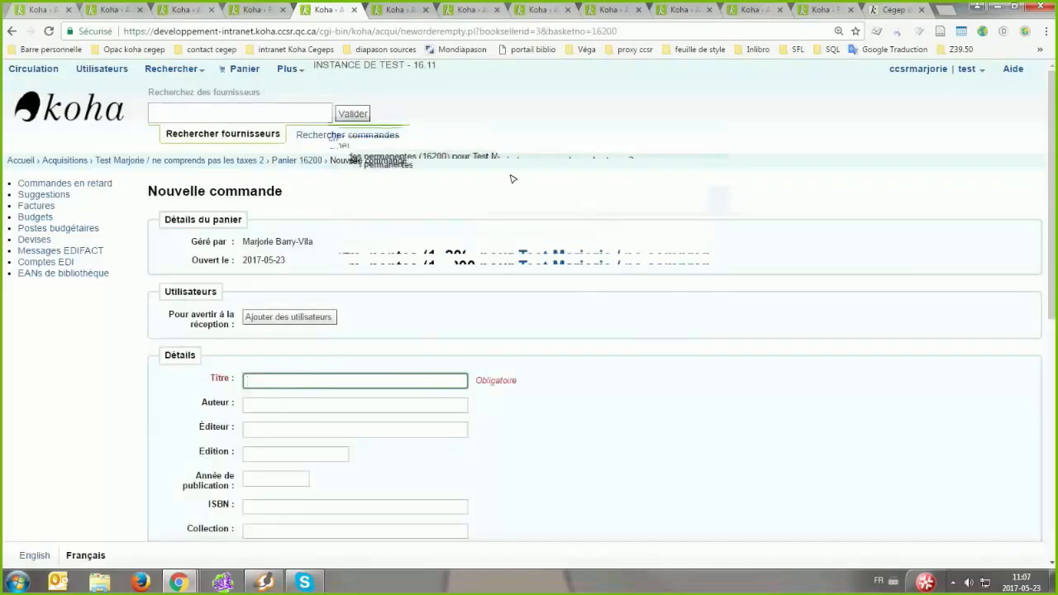
key(alt+Left)
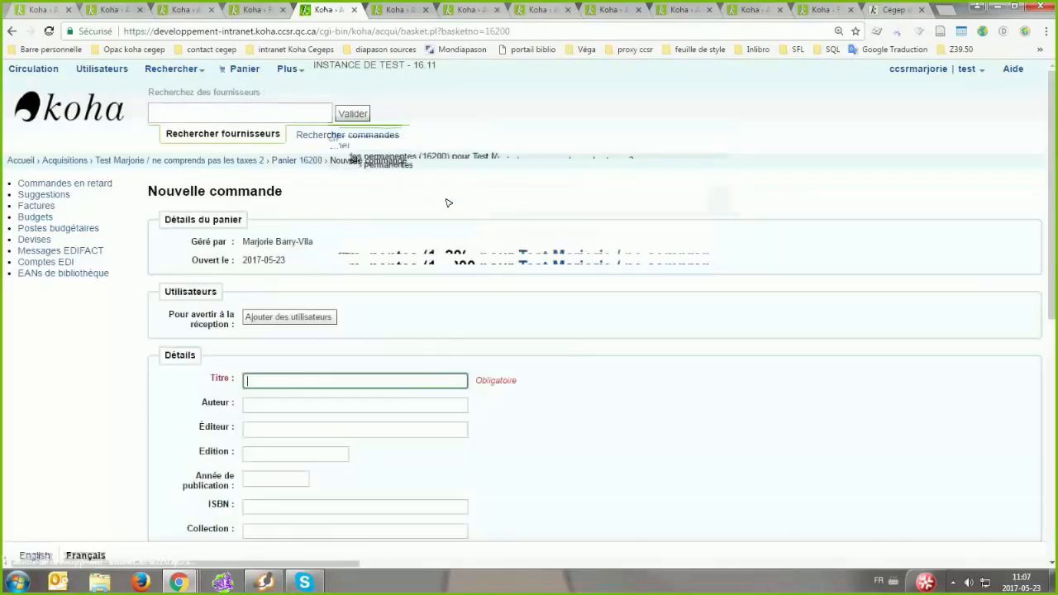
click(323, 376)
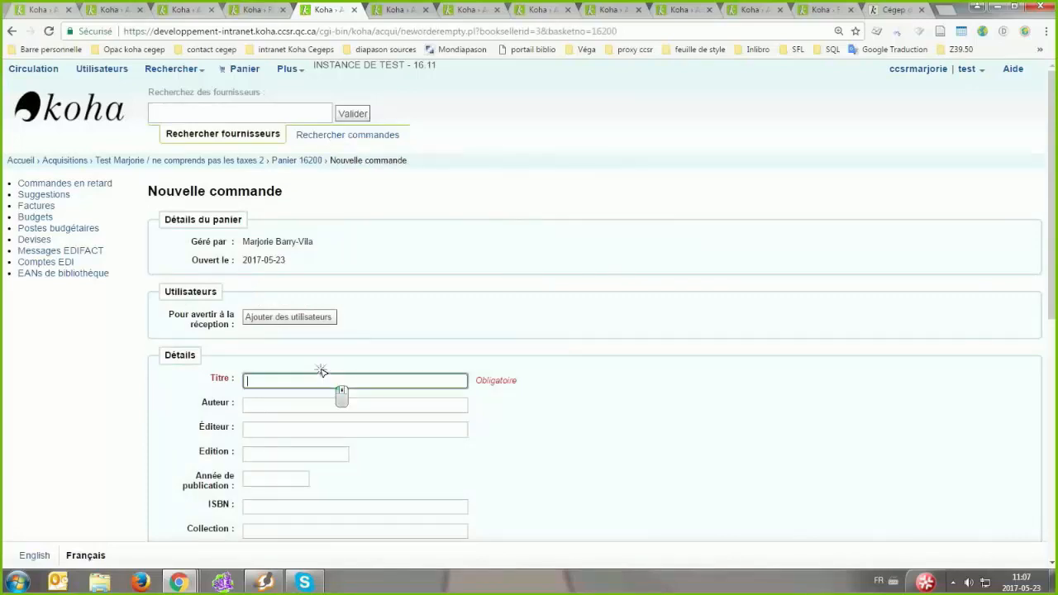
text(re)
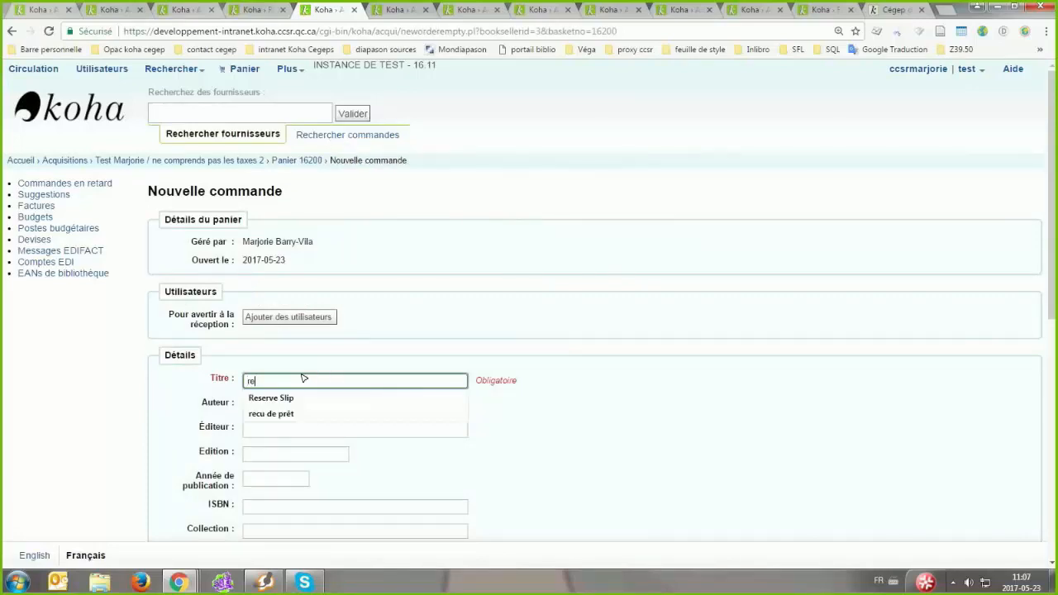
text(ssource en li)
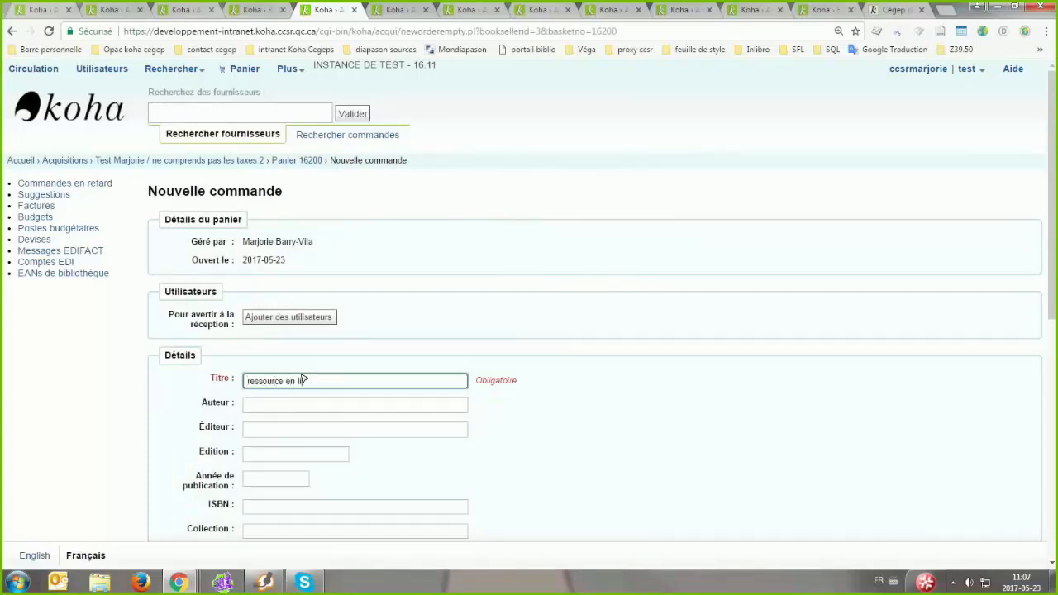
- Assign the order to the budget line "Cinéma d'animation" and set its supplier price to 100
scroll(302, 377, down, 5)
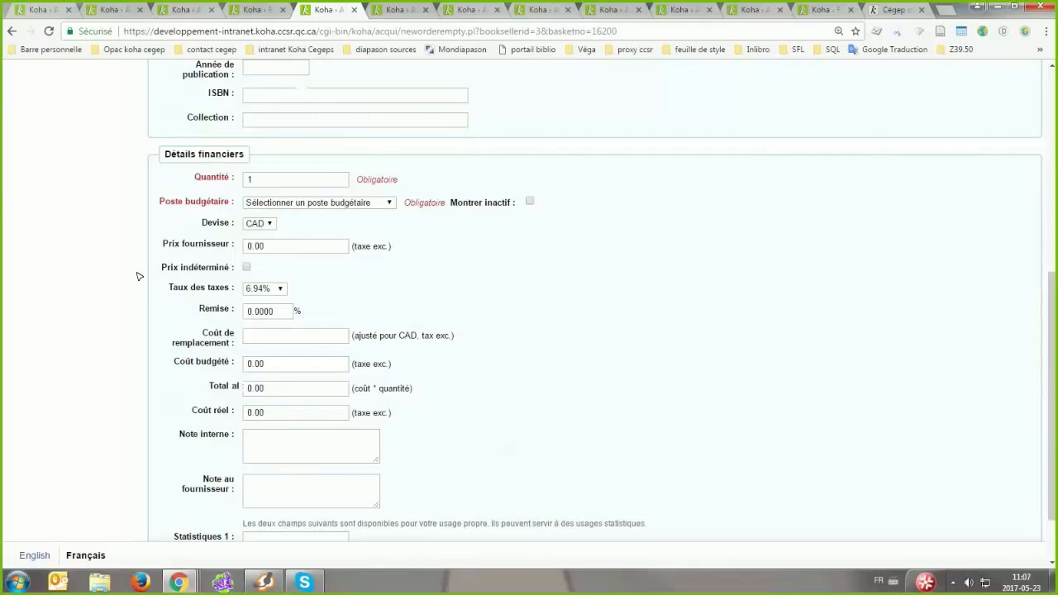
scroll(139, 276, up, 3)
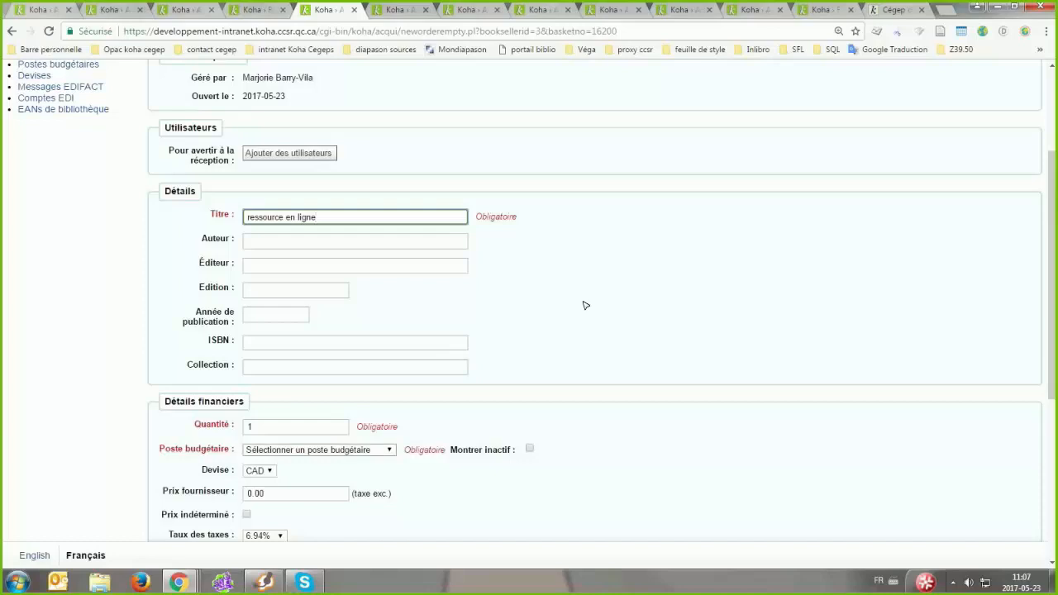
click(320, 450)
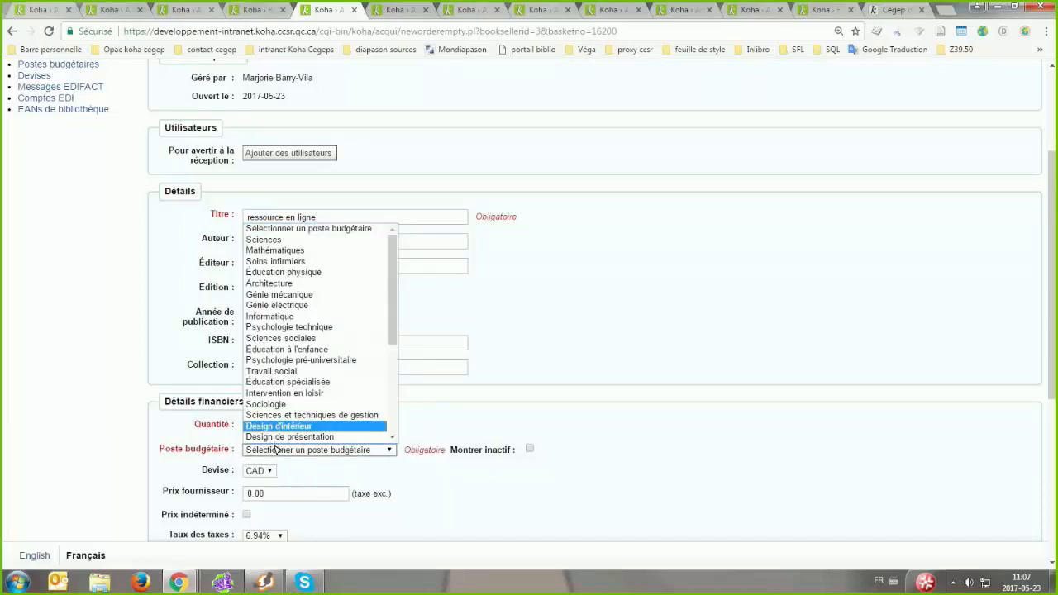
click(277, 449)
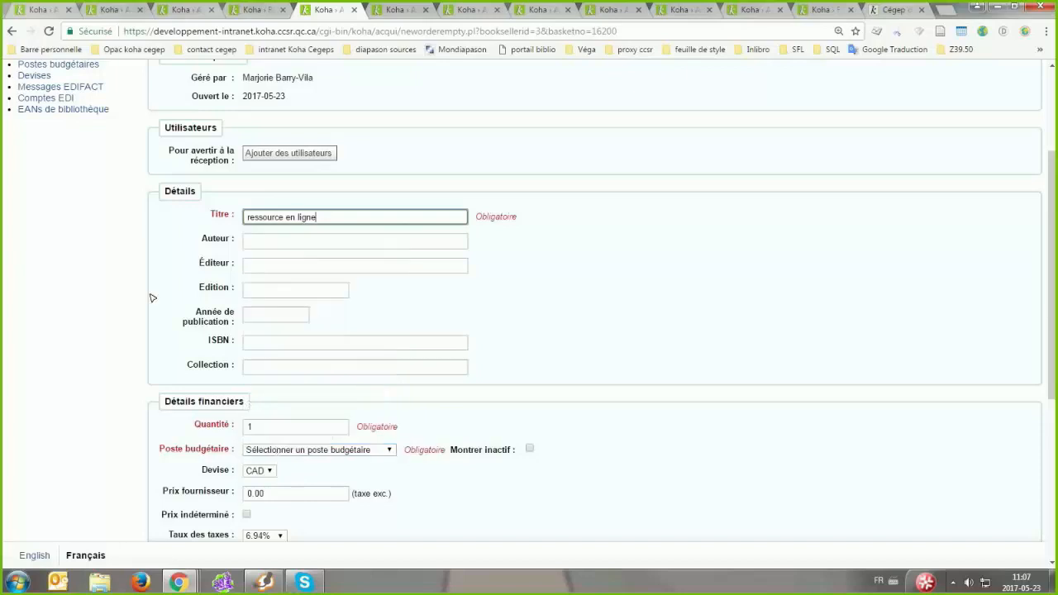
click(314, 449)
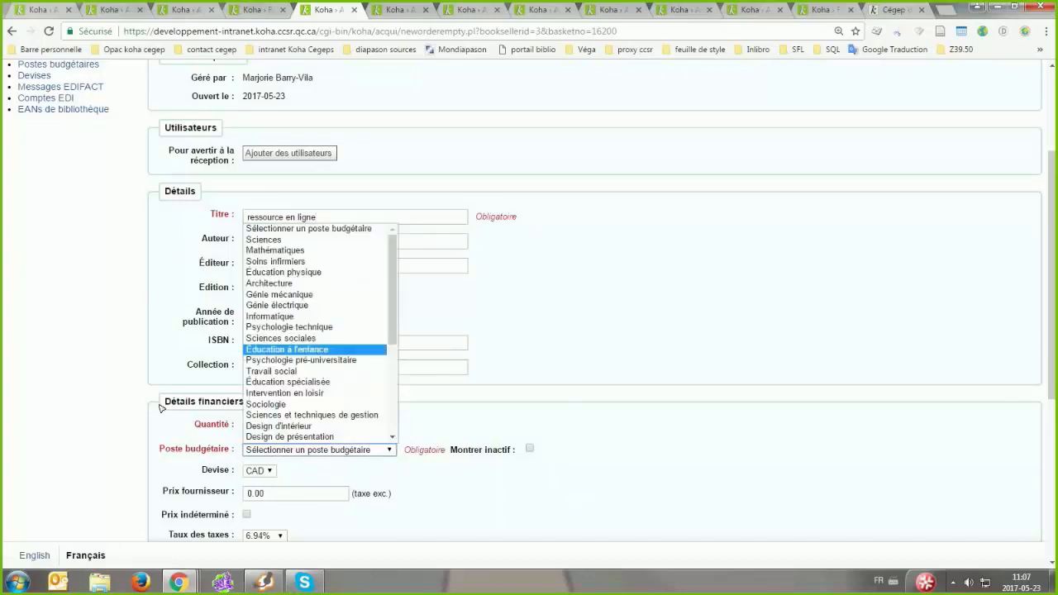
scroll(306, 372, down, 3)
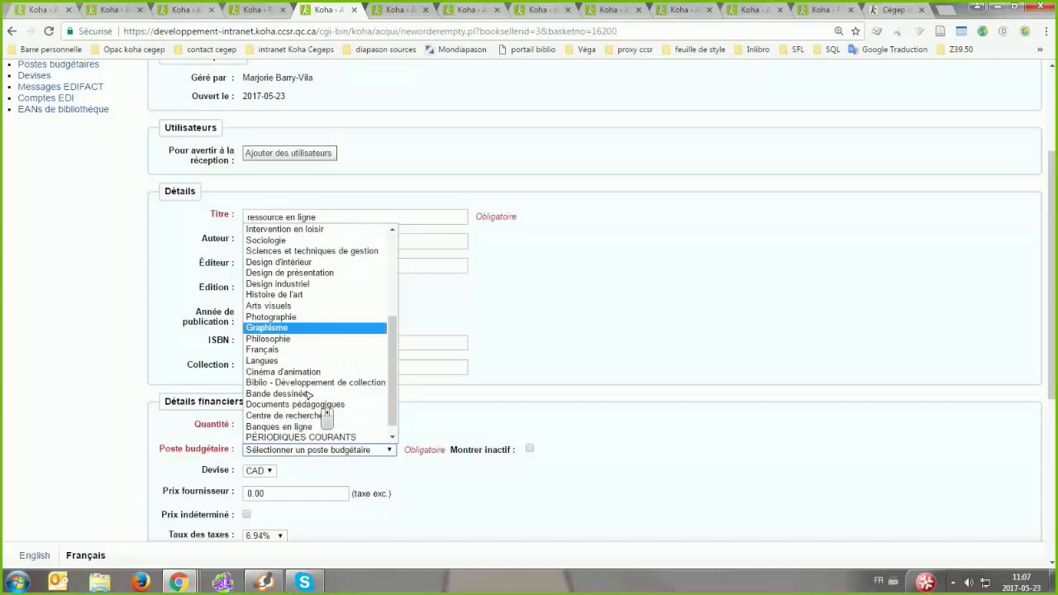
click(291, 351)
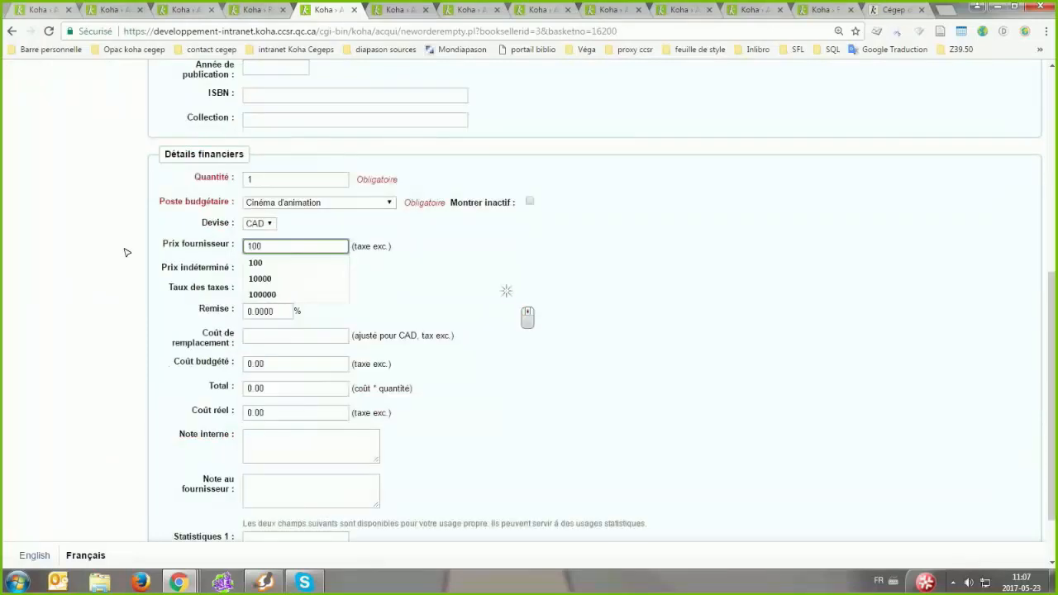
- Set the order's tax rate to 0% and save the order to the basket
click(268, 288)
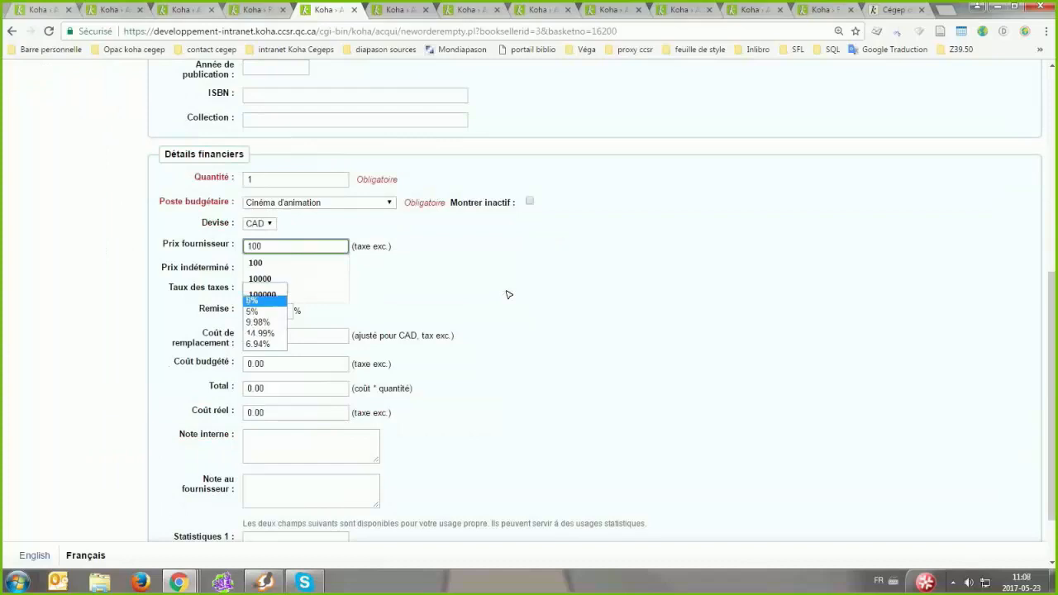
click(264, 301)
scroll(277, 294, down, 2)
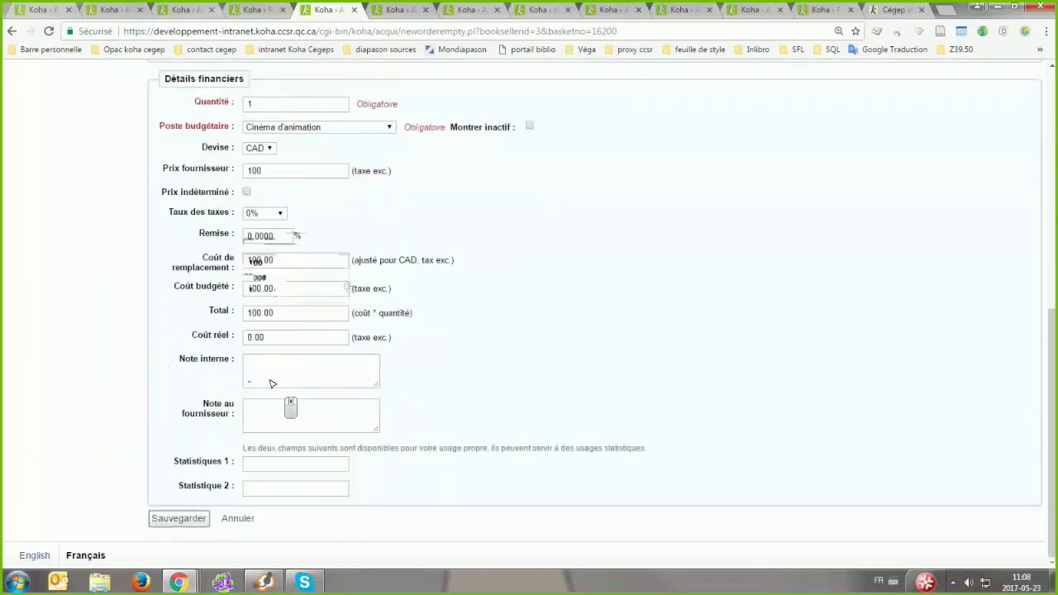
click(164, 514)
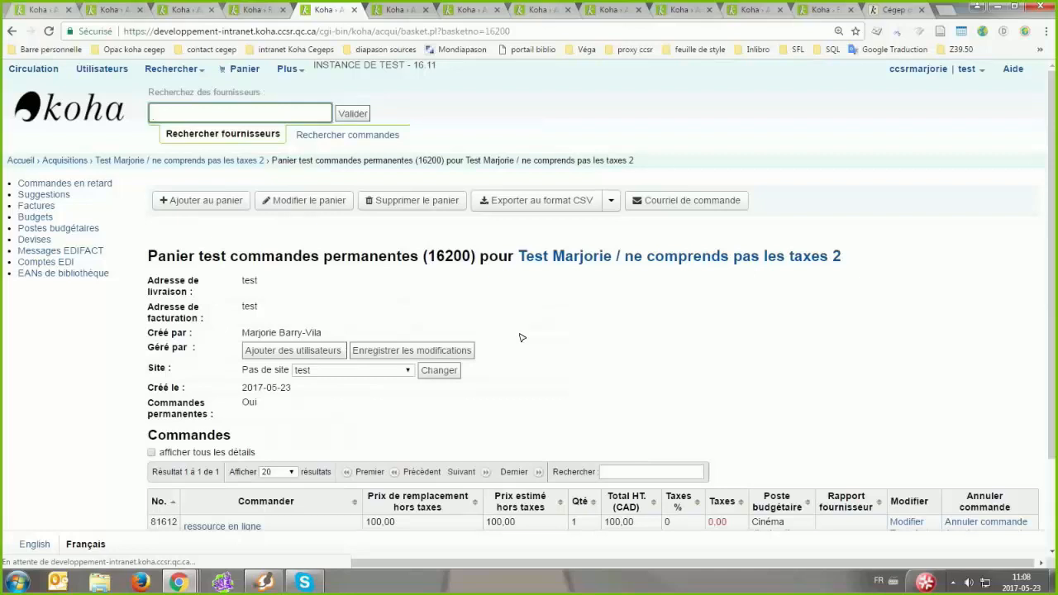
- Review the new order line and the catalogue record of "ressource en ligne", returning to the basket when done
scroll(522, 338, down, 2)
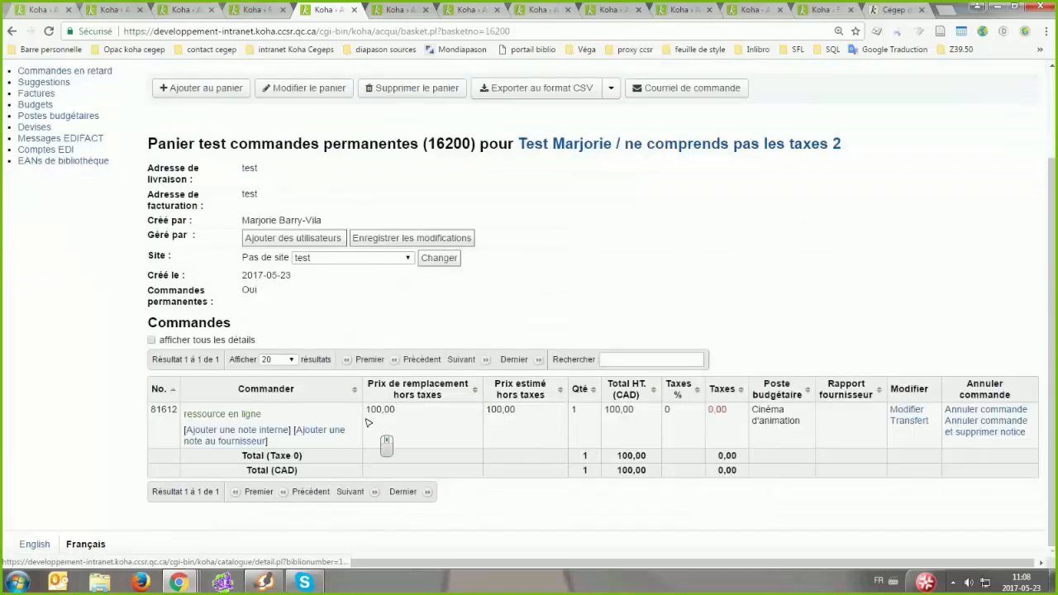
middle_click(262, 442)
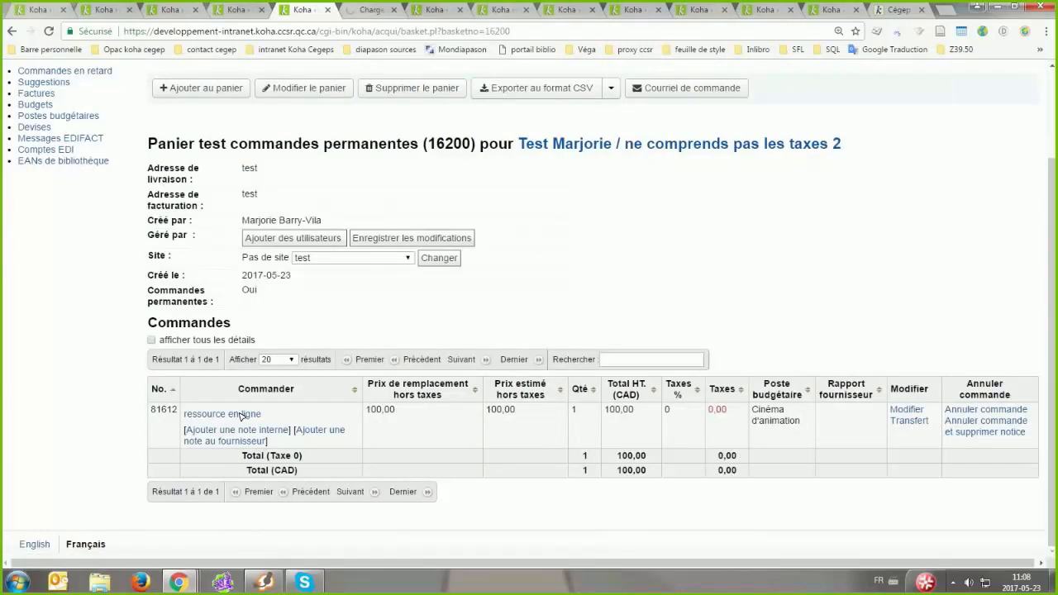
click(361, 12)
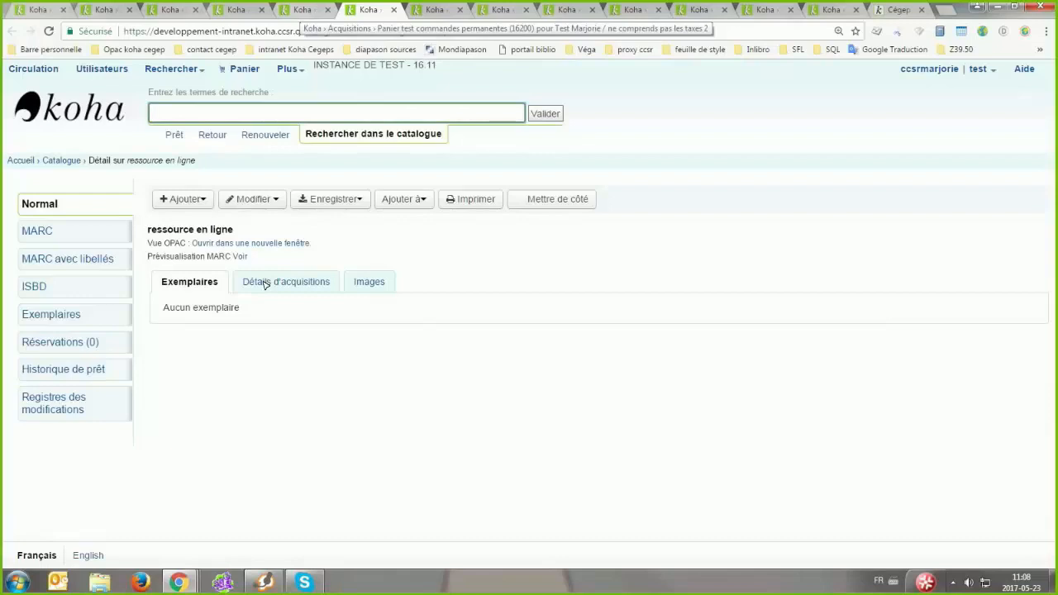
click(303, 10)
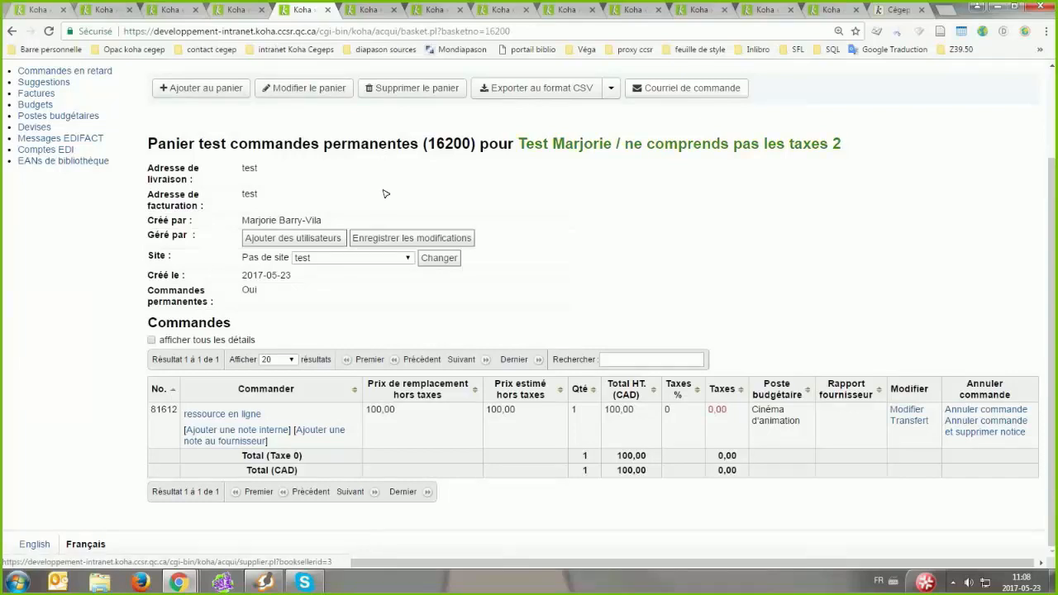
- Go from the supplier's basket list to its shipment reception and open the shipment "commandes permanentes"
click(634, 145)
click(74, 204)
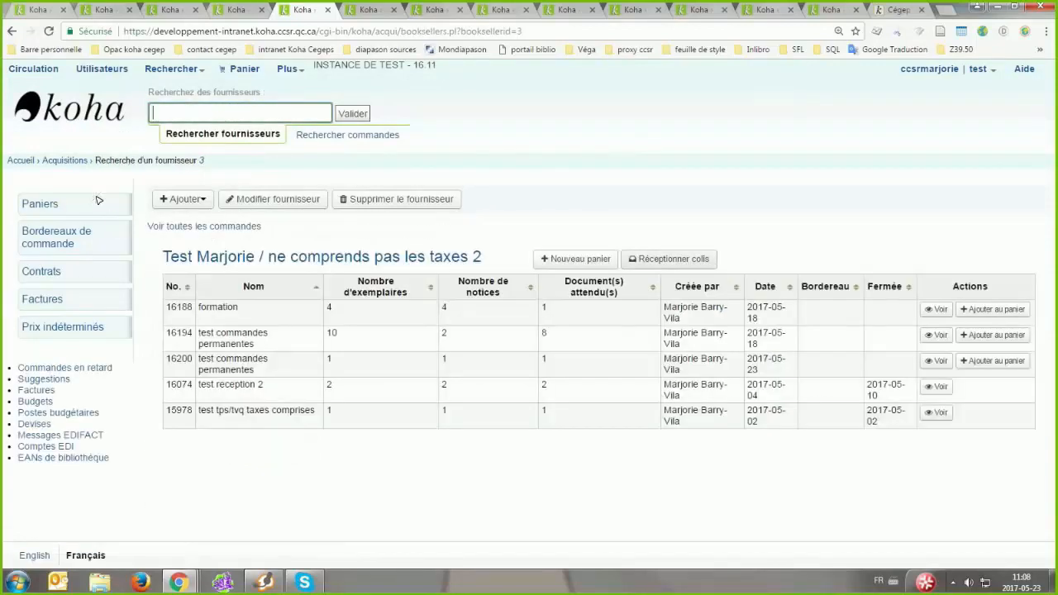
click(120, 207)
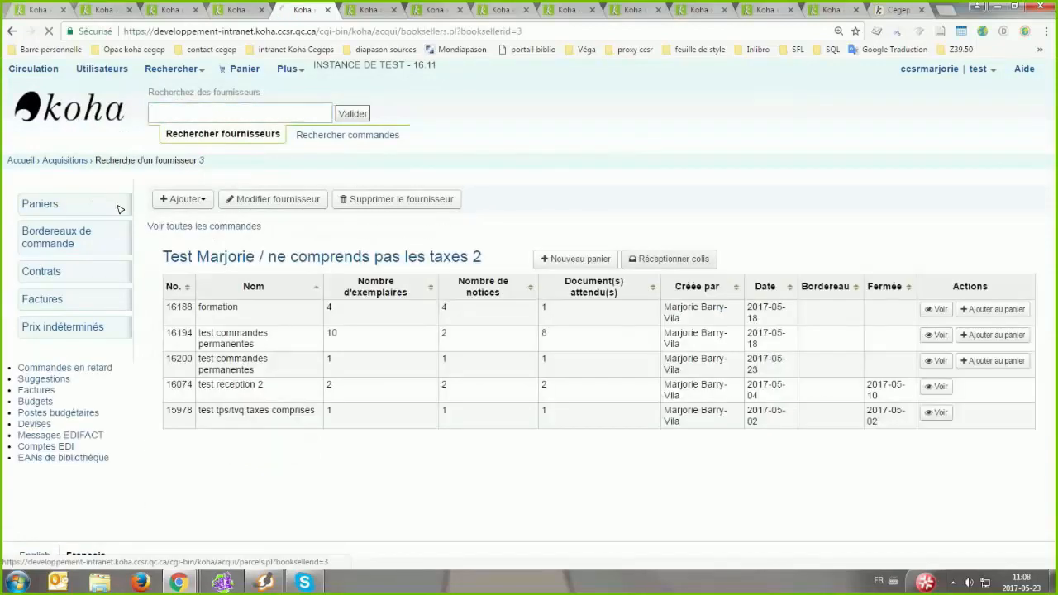
click(671, 259)
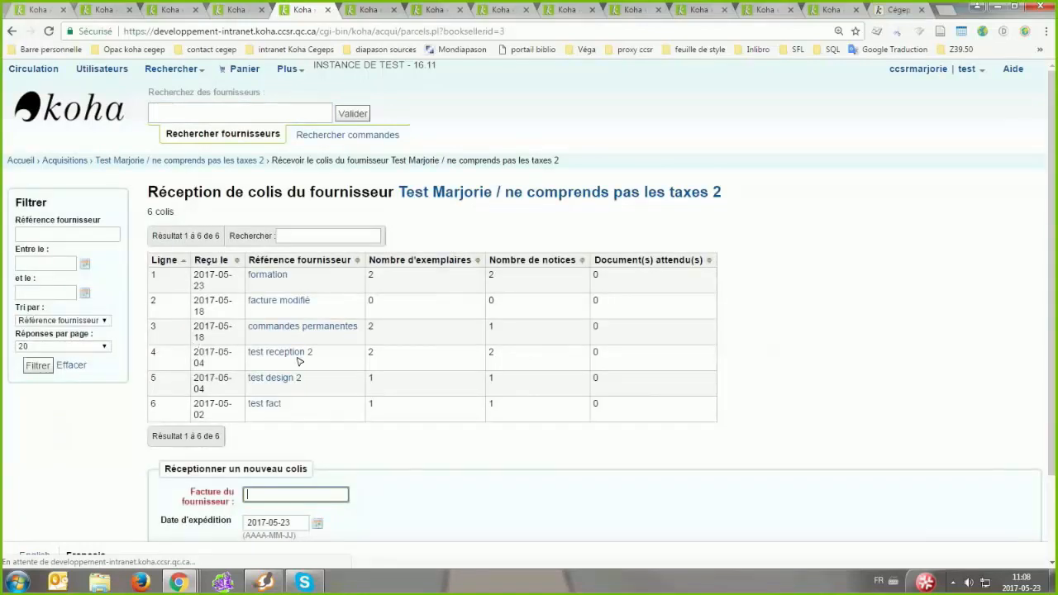
click(302, 326)
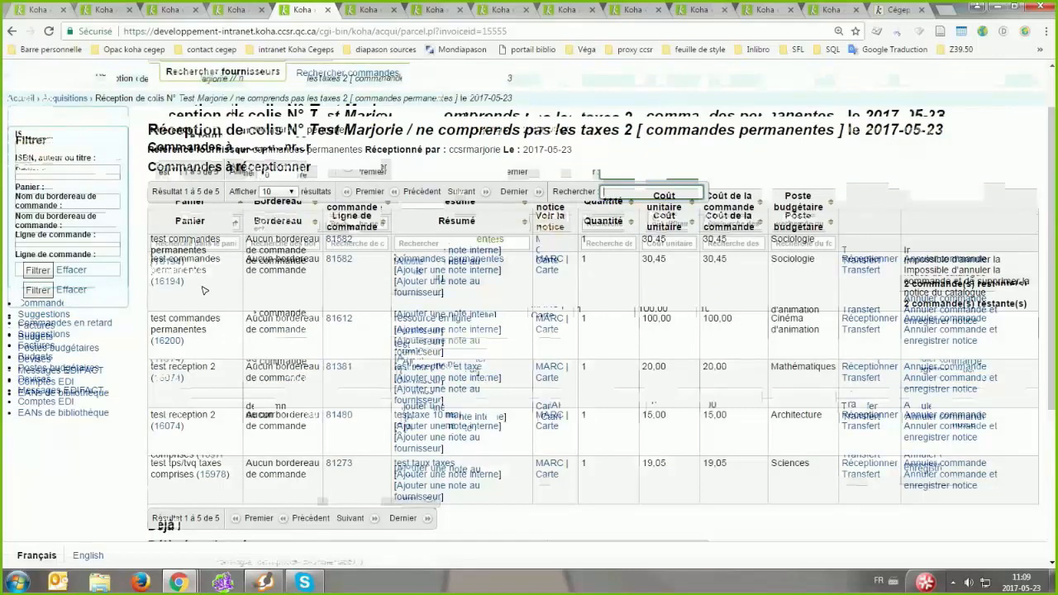
- Receive the "ressource en ligne" order in the shipment with a received quantity of 1 and save the reception
middle_click(836, 281)
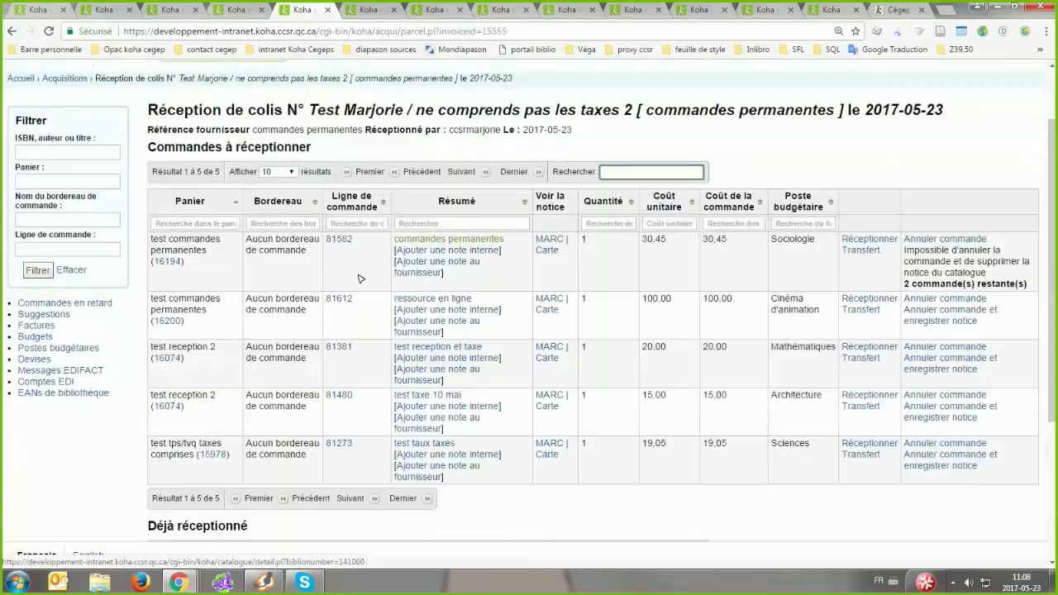
scroll(405, 333, down, 3)
scroll(446, 243, up, 3)
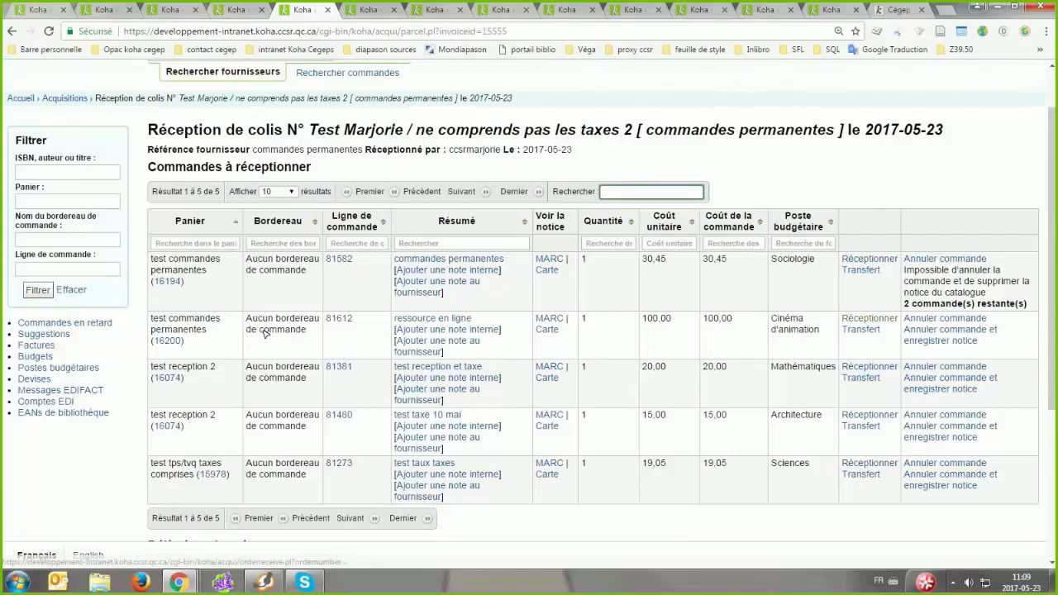
click(876, 319)
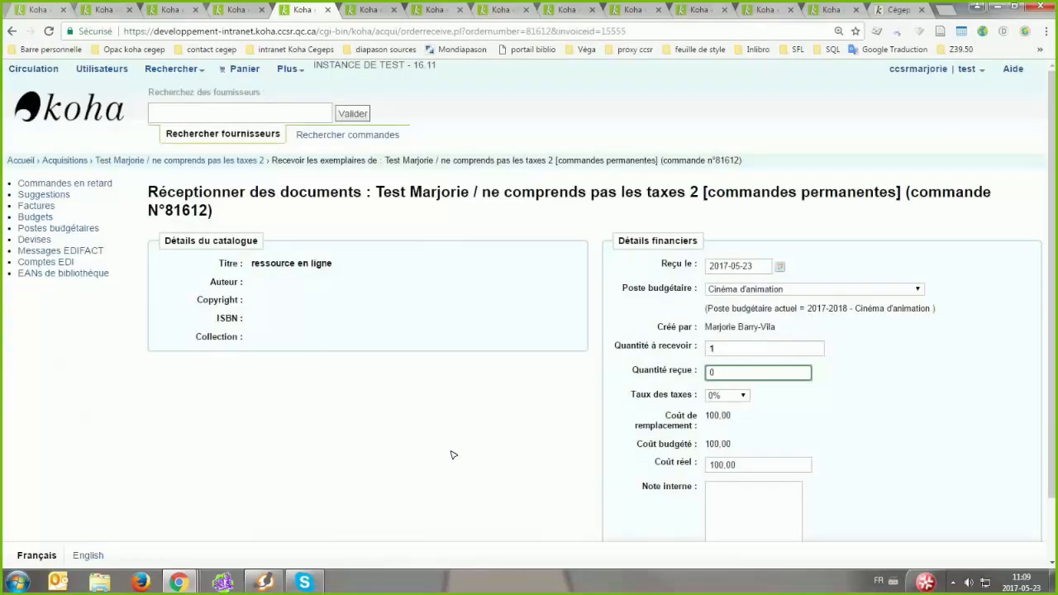
click(744, 378)
key(BackSpace)
text(1)
click(641, 383)
scroll(904, 378, down, 1)
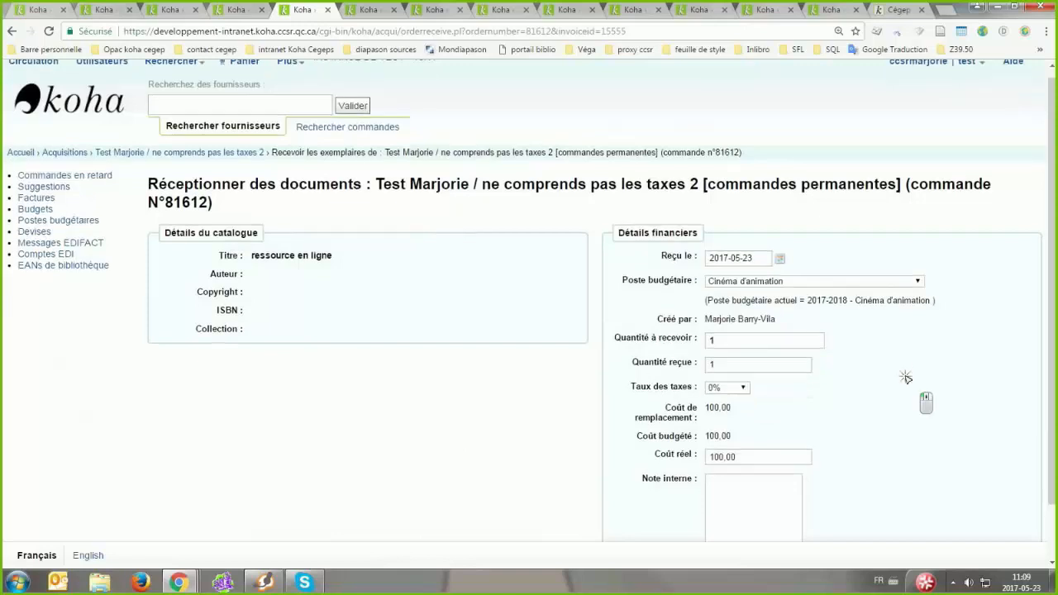
scroll(906, 377, down, 1)
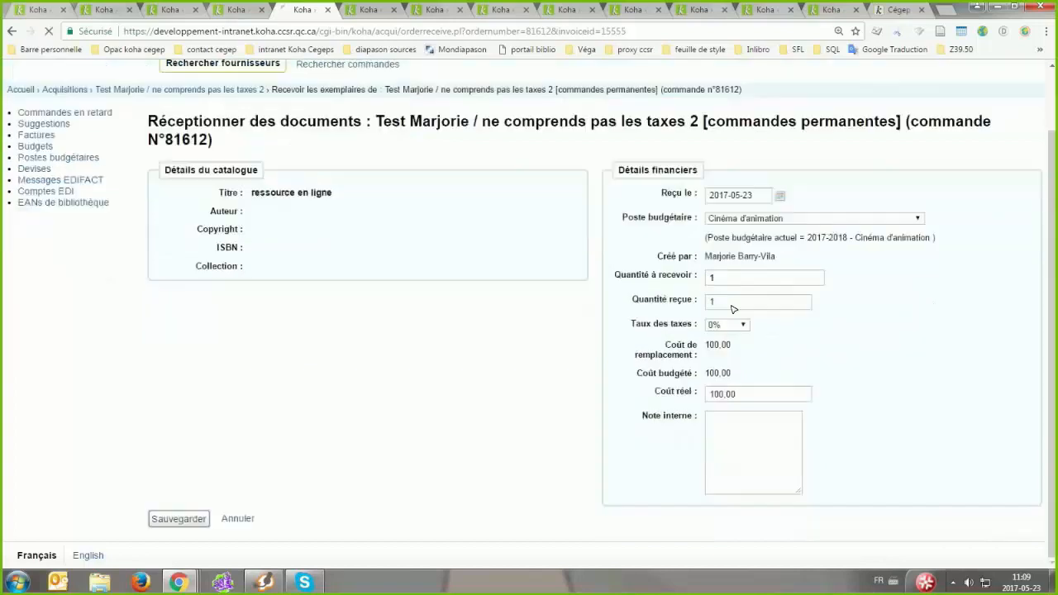
key(Return)
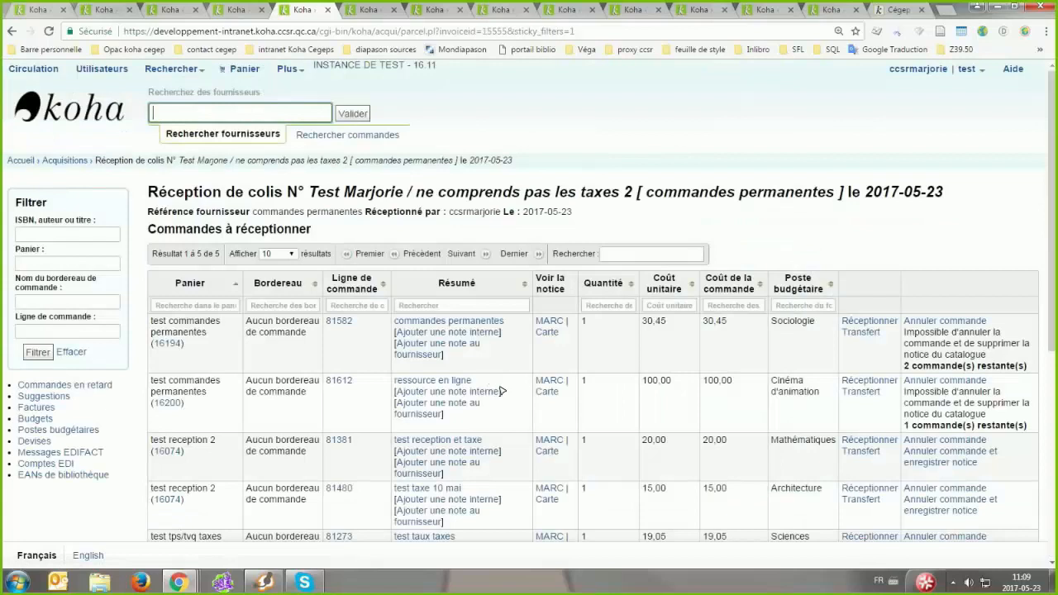
- Review the shipment's already received orders and the order lines in the "ressource en ligne" basket
scroll(502, 384, down, 2)
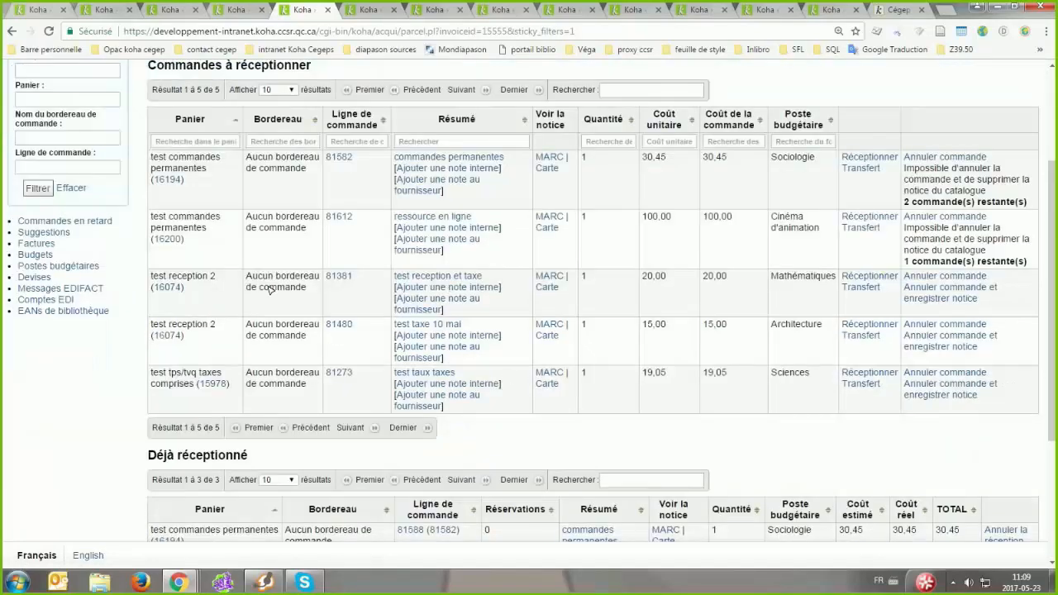
middle_click(306, 406)
scroll(32, 371, down, 1)
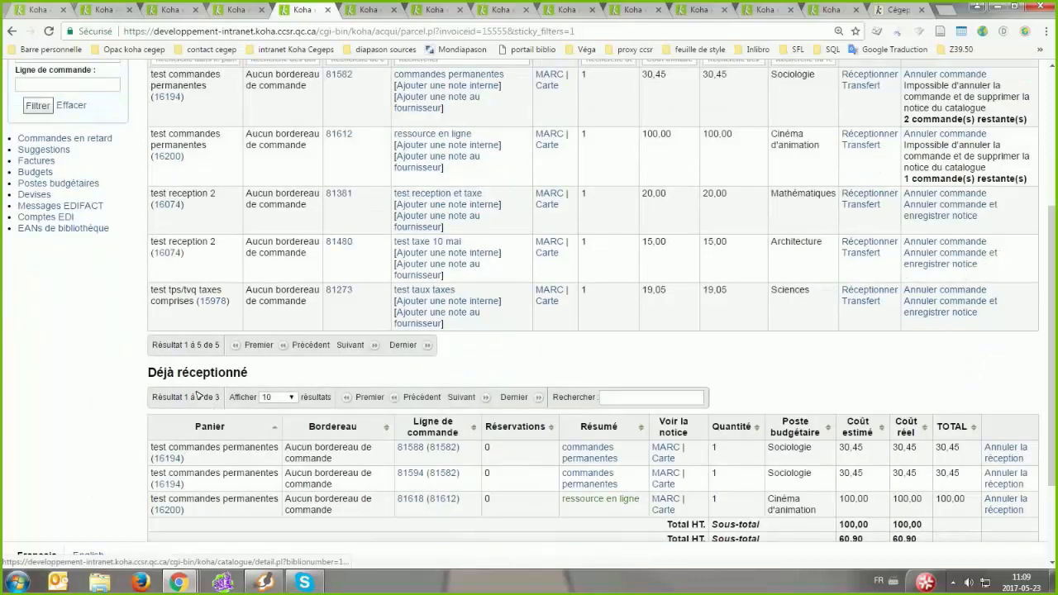
click(577, 500)
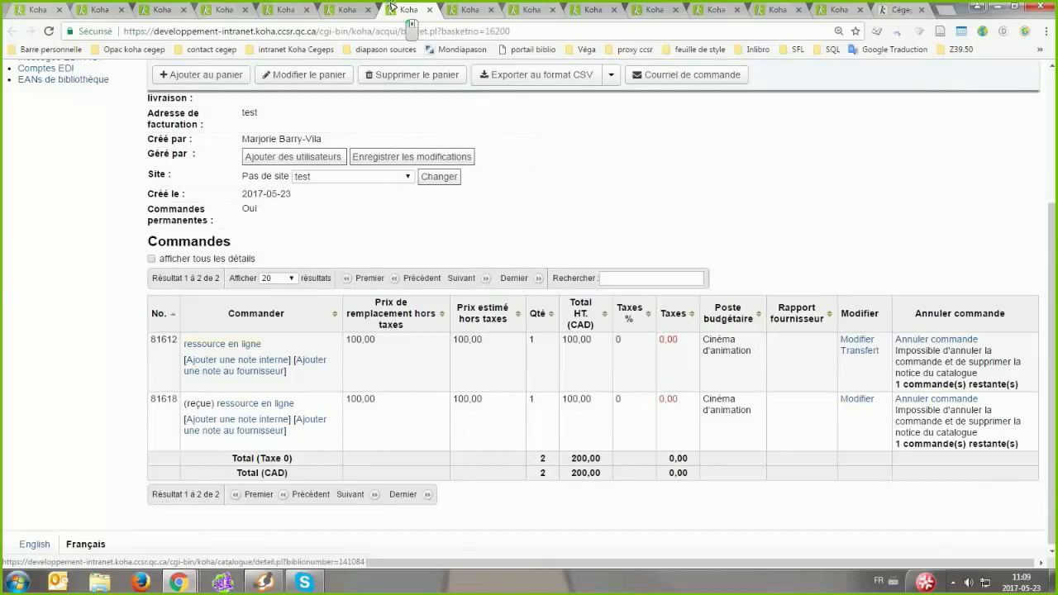
middle_click(329, 465)
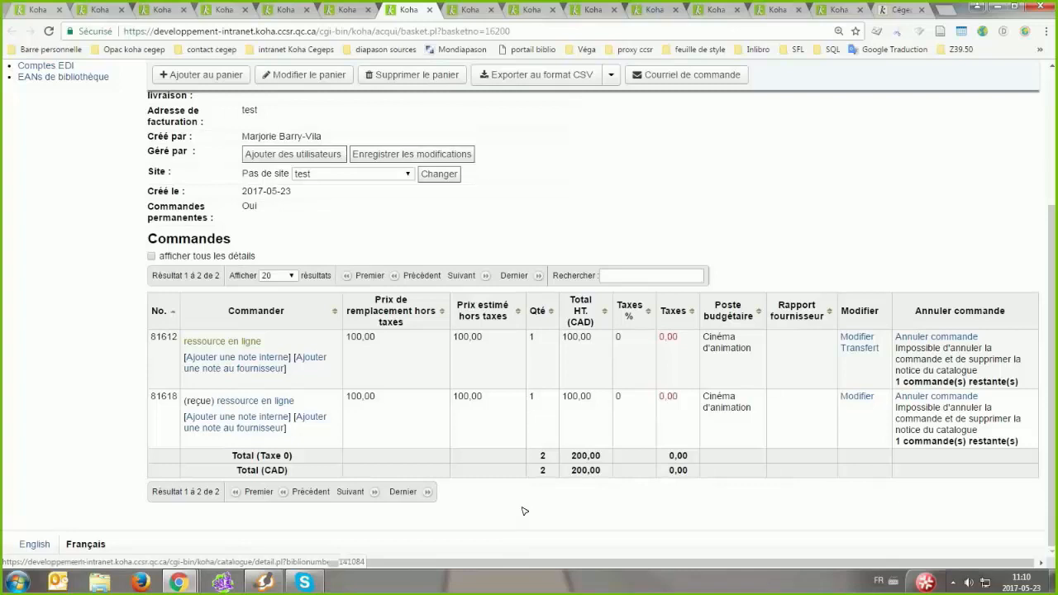
- Turn off the standing orders option for the "ressource en ligne" basket and save the basket
scroll(528, 511, up, 1)
scroll(533, 311, up, 1)
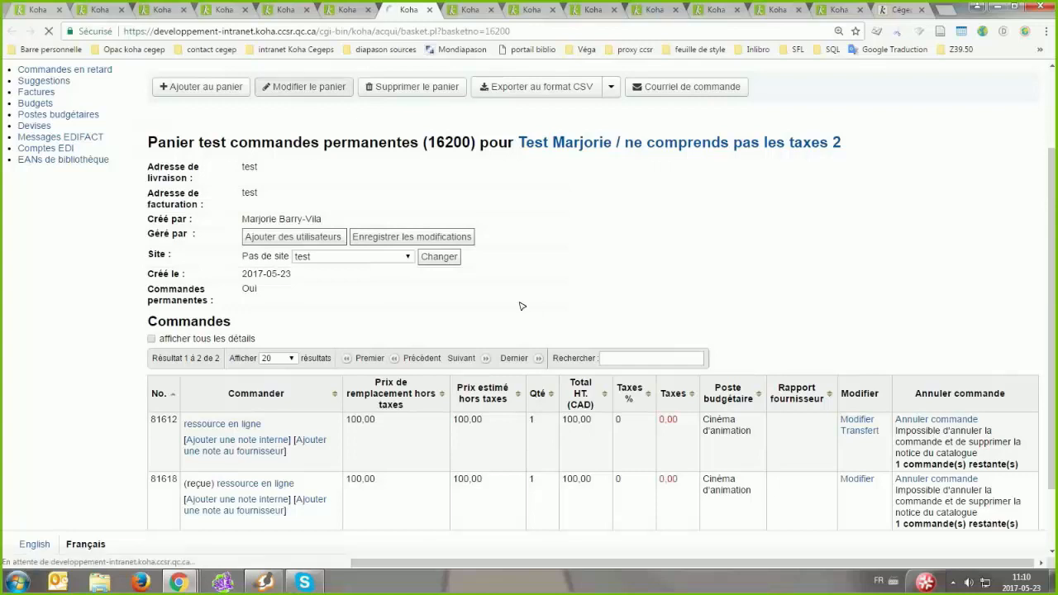
click(298, 88)
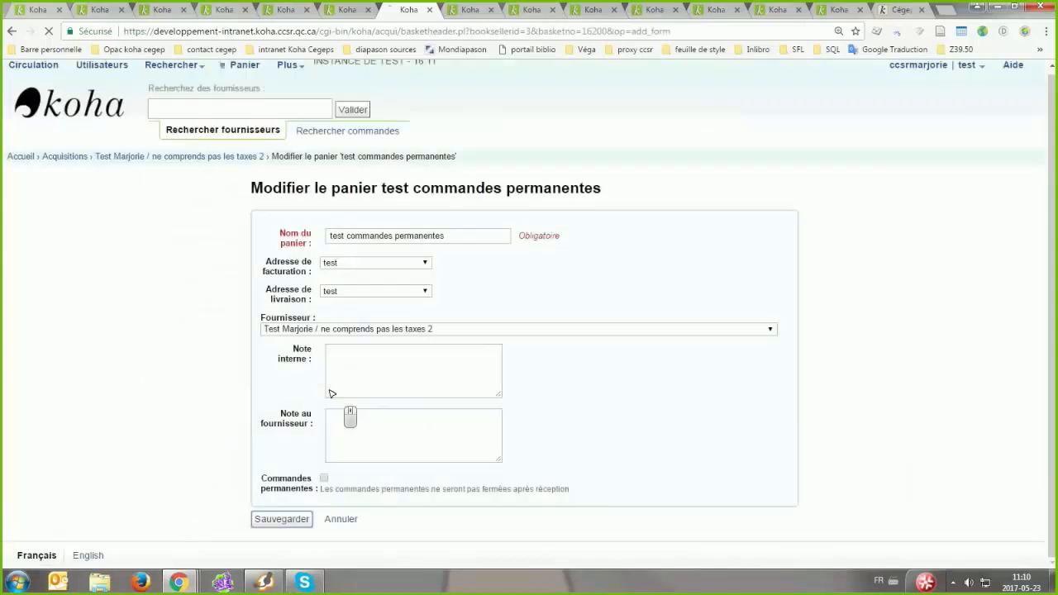
click(284, 521)
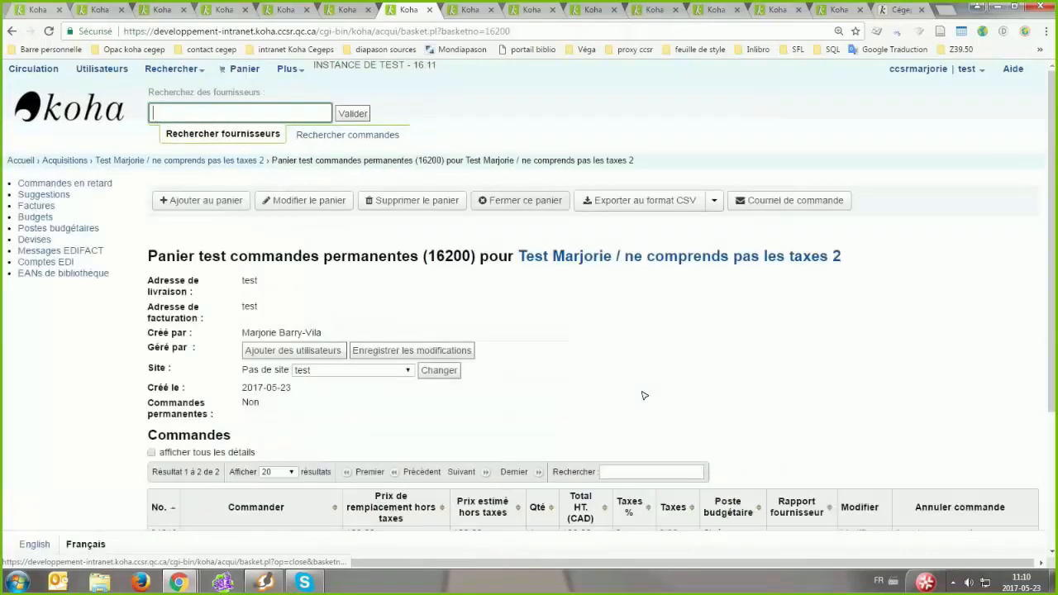
- Close the "ressource en ligne" basket without attaching it to a new basket group
scroll(559, 331, down, 2)
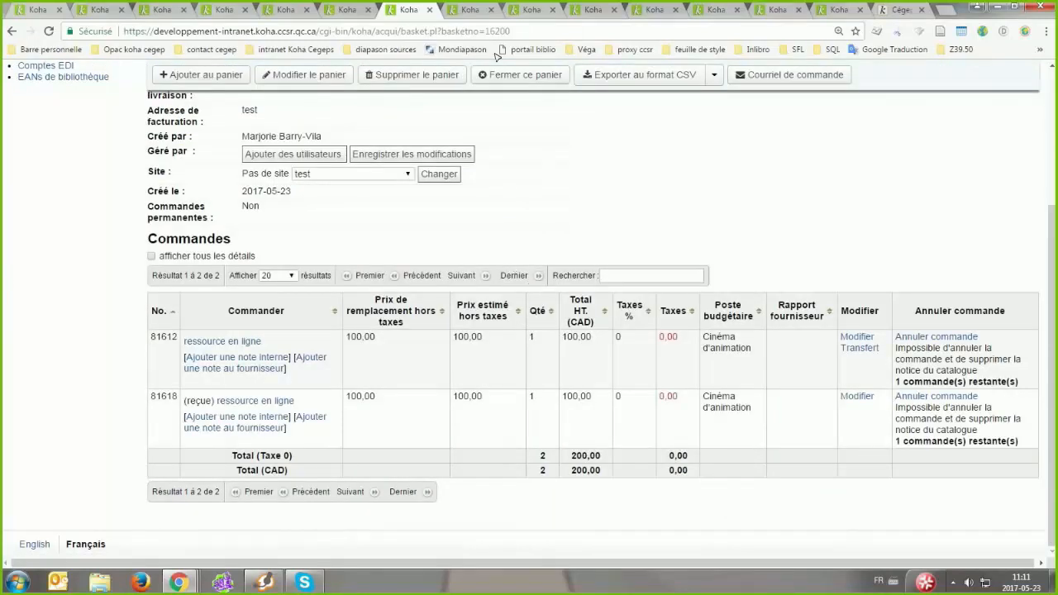
click(509, 75)
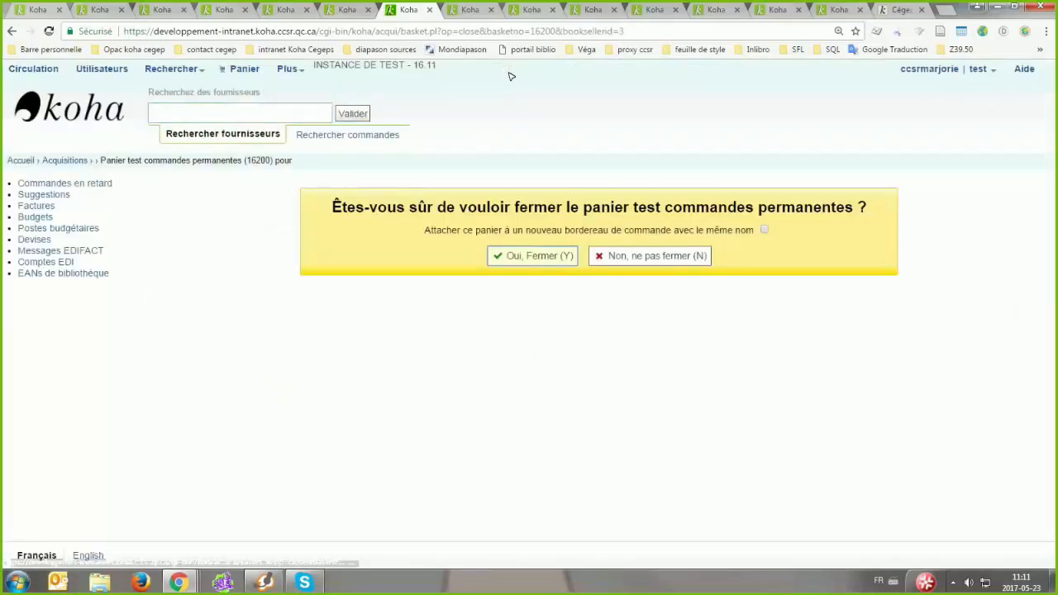
click(532, 258)
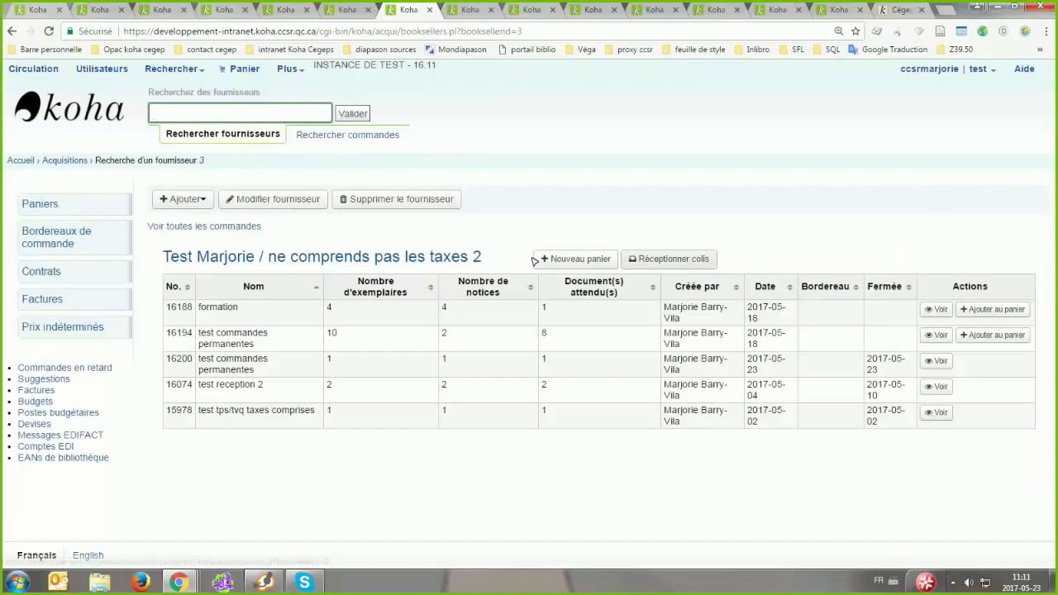
- Reopen the shipment "commandes permanentes" from the supplier's reception and receive the remaining "ressource en ligne" order with quantity 1
click(343, 338)
click(678, 259)
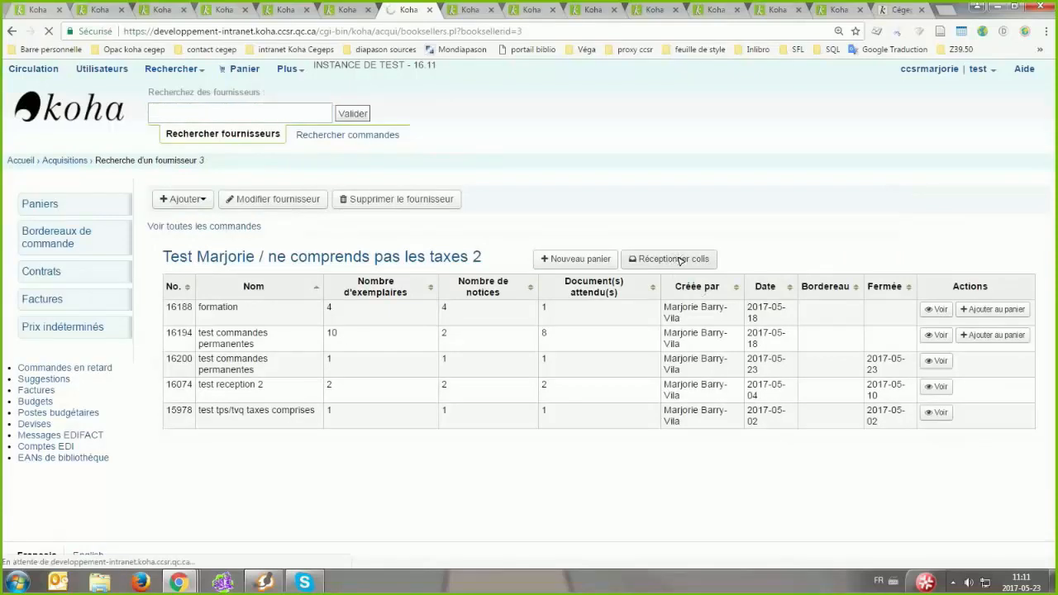
click(328, 329)
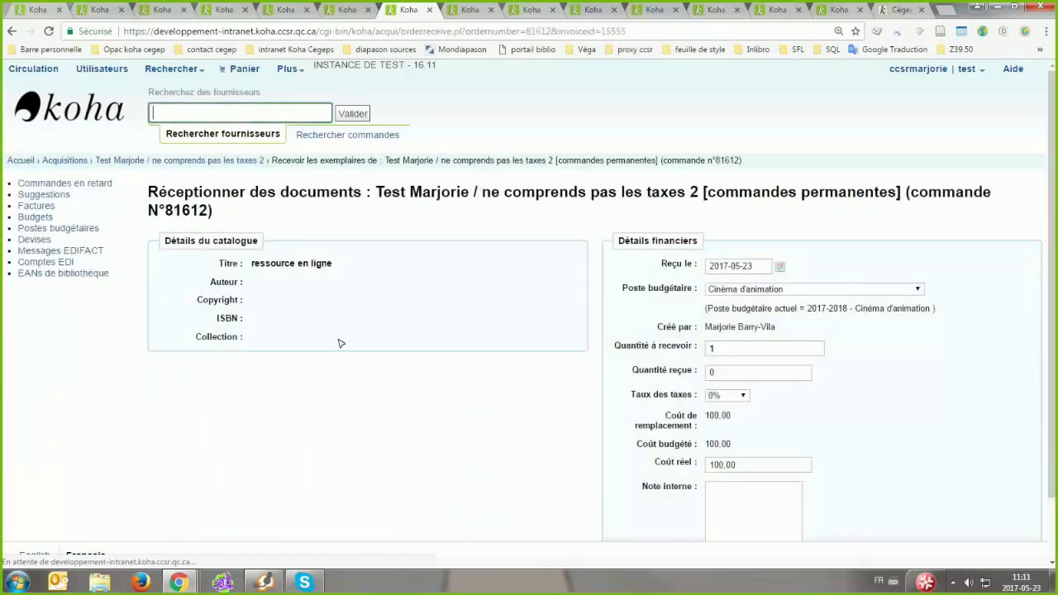
click(716, 373)
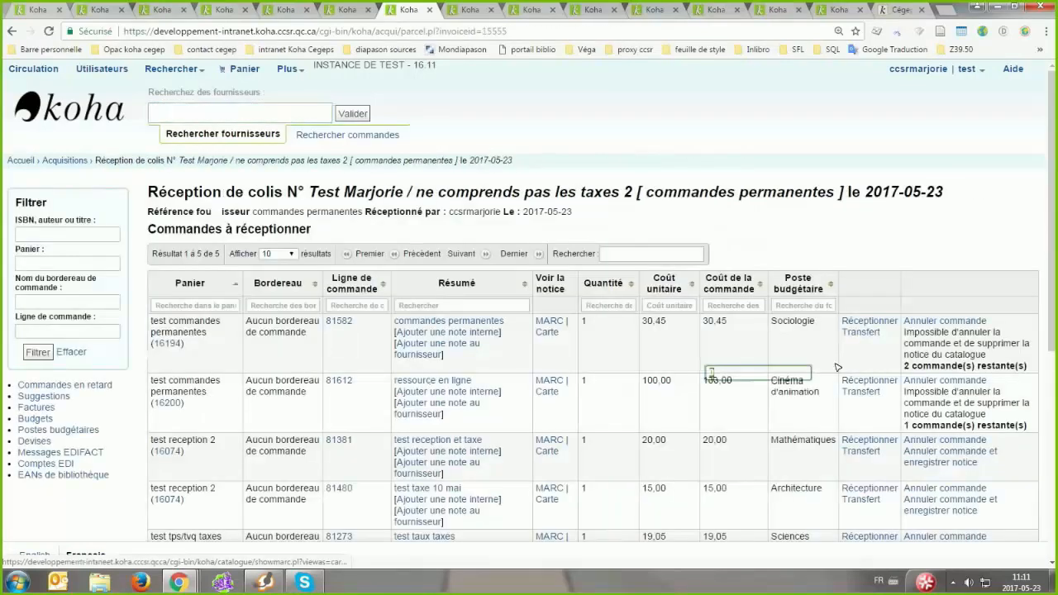
click(886, 381)
scroll(886, 381, down, 2)
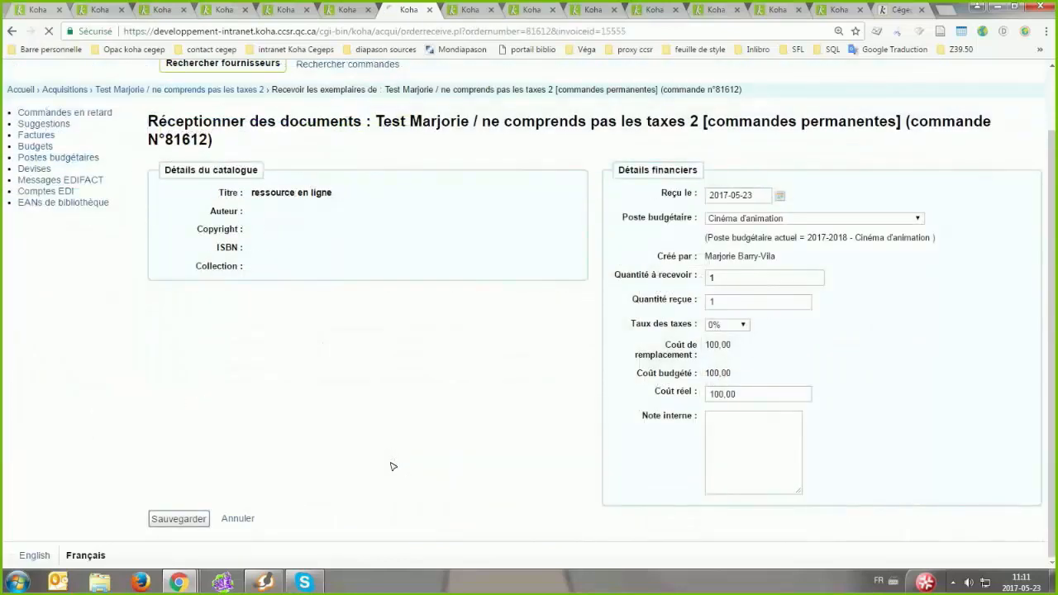
click(174, 520)
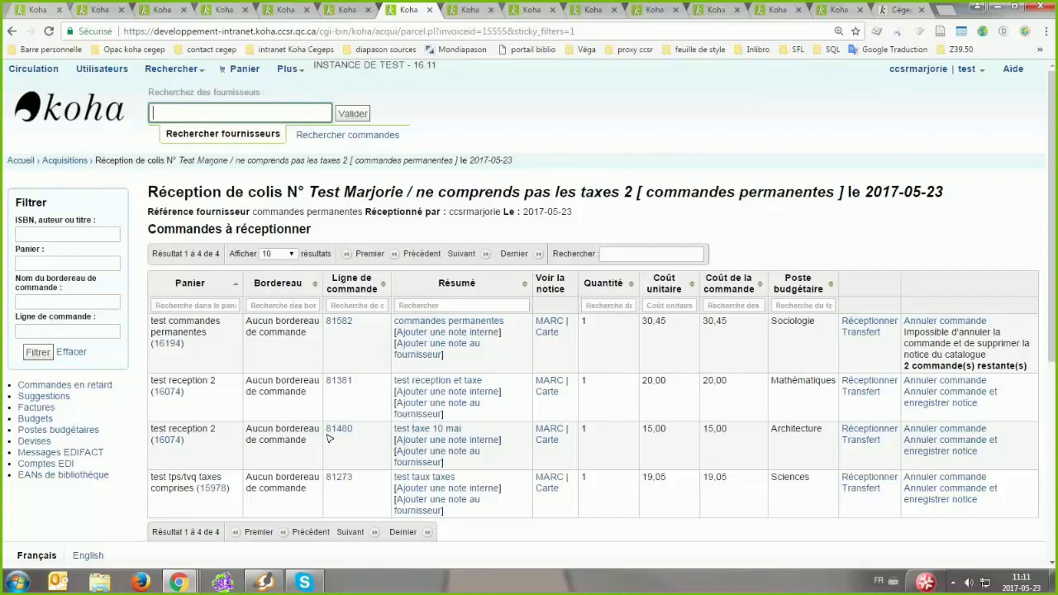
- Examine the closed "ressource en ligne" basket's standing orders setting and the reception status of its order lines
click(164, 446)
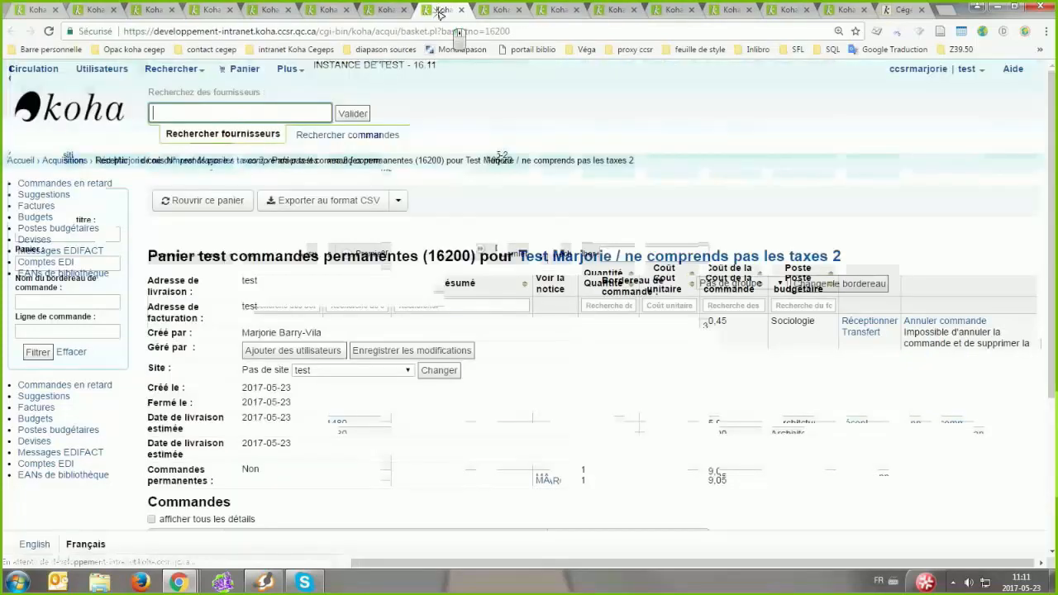
scroll(310, 314, down, 3)
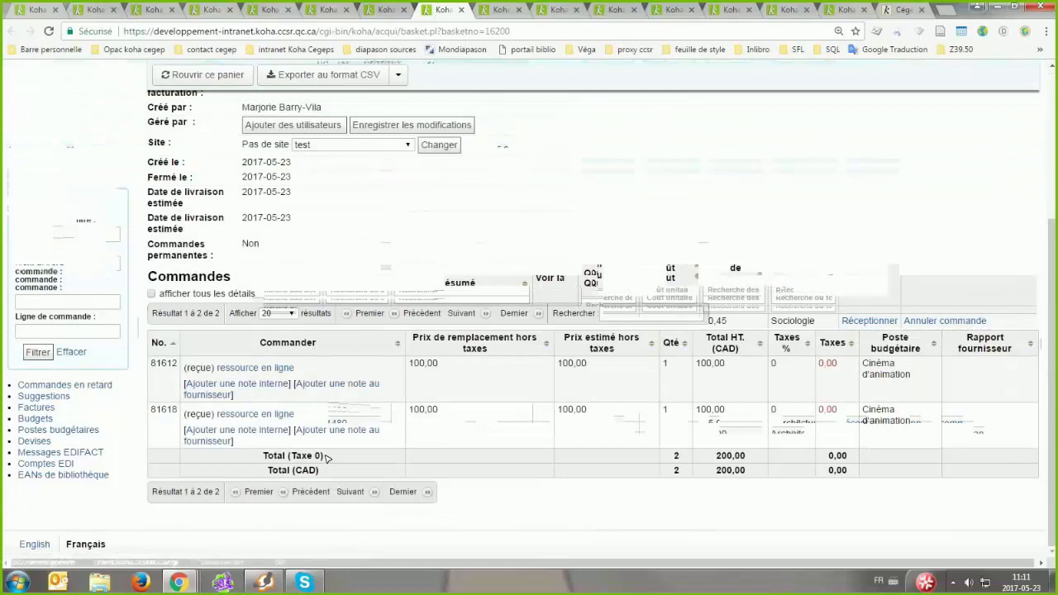
scroll(326, 459, up, 1)
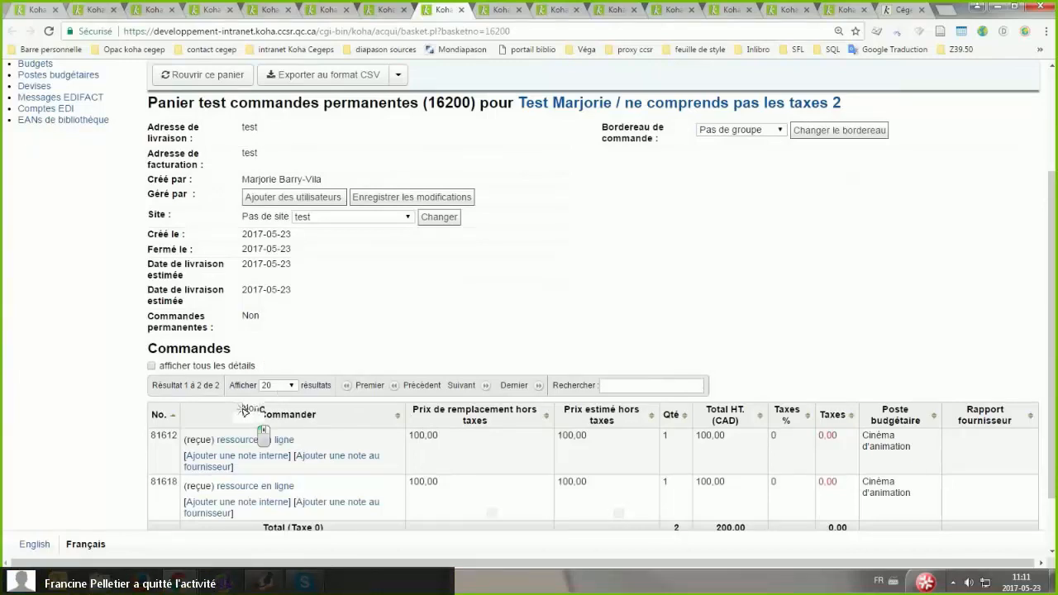
scroll(244, 411, down, 1)
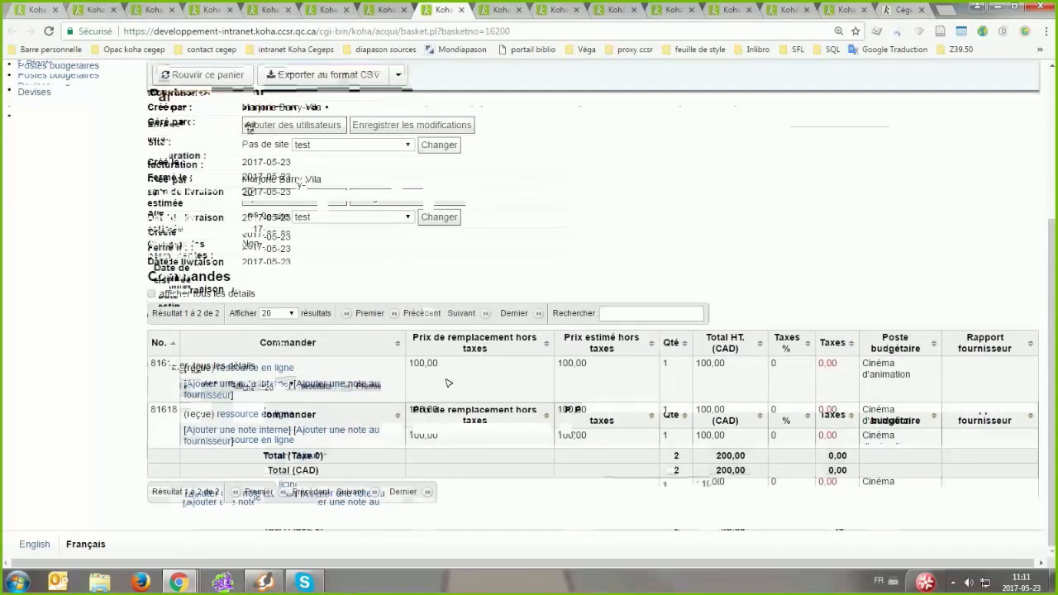
scroll(445, 387, up, 1)
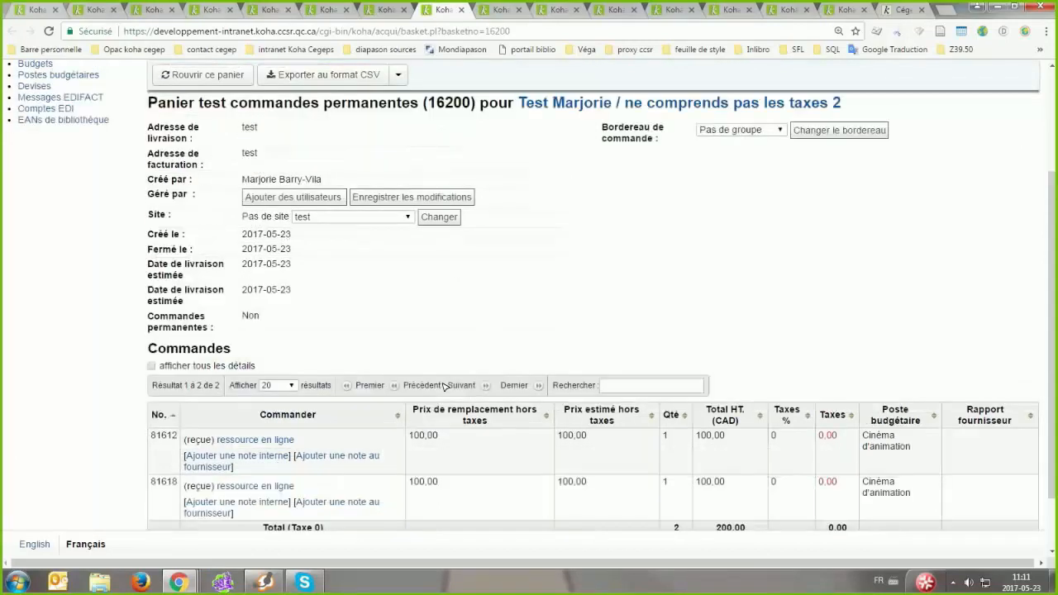
scroll(445, 387, down, 1)
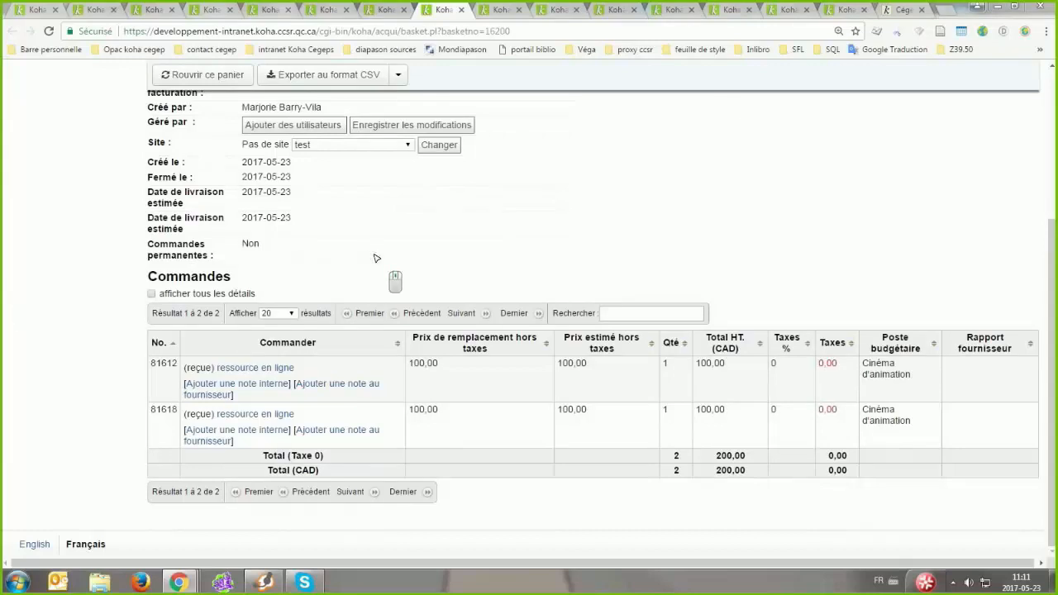
- Return to the shipment's pending orders and open the basket containing the "commandes permanentes" order
key(ctrl+shift+Tab)
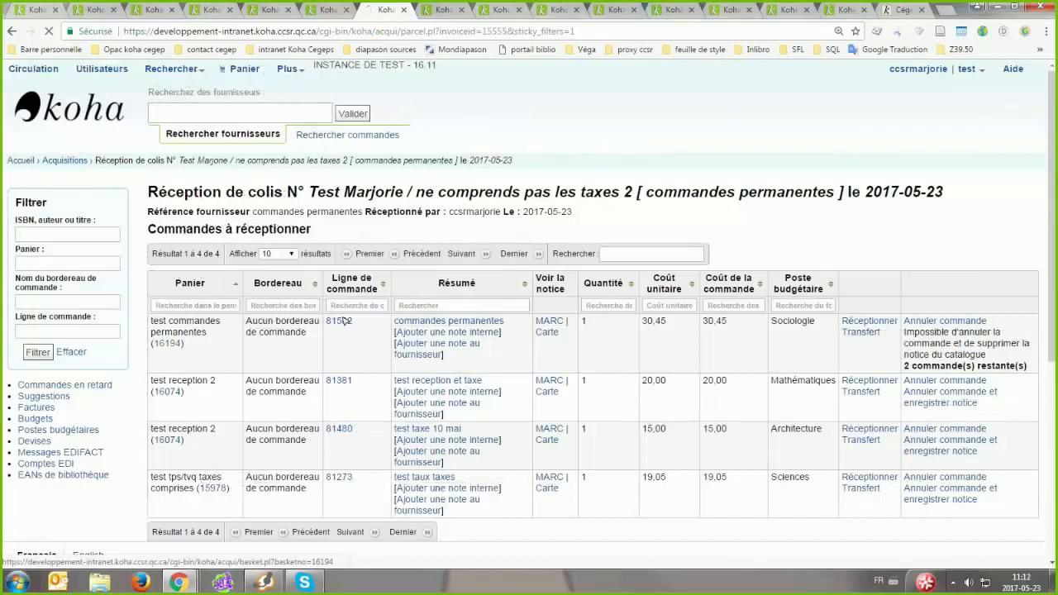
click(160, 345)
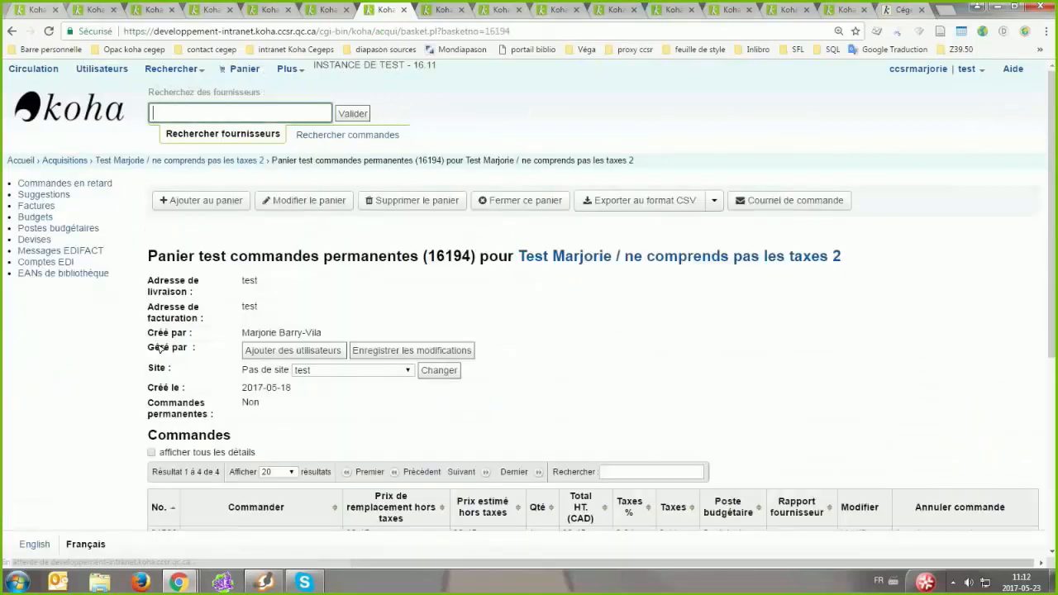
middle_click(590, 269)
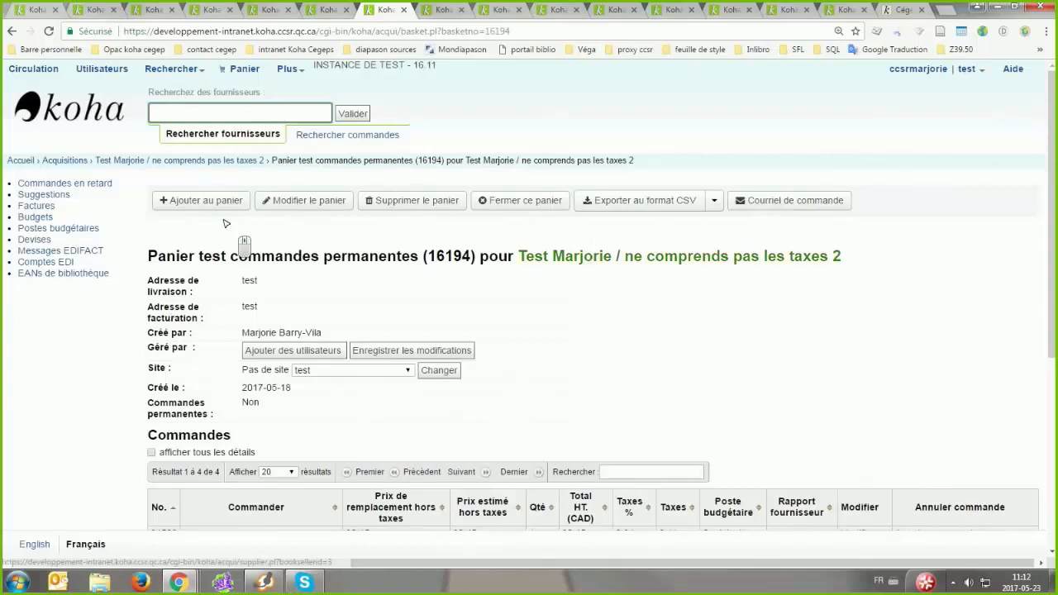
- Search the suppliers for "ebsco" and open the "test" basket of EBSCO
text(eb)
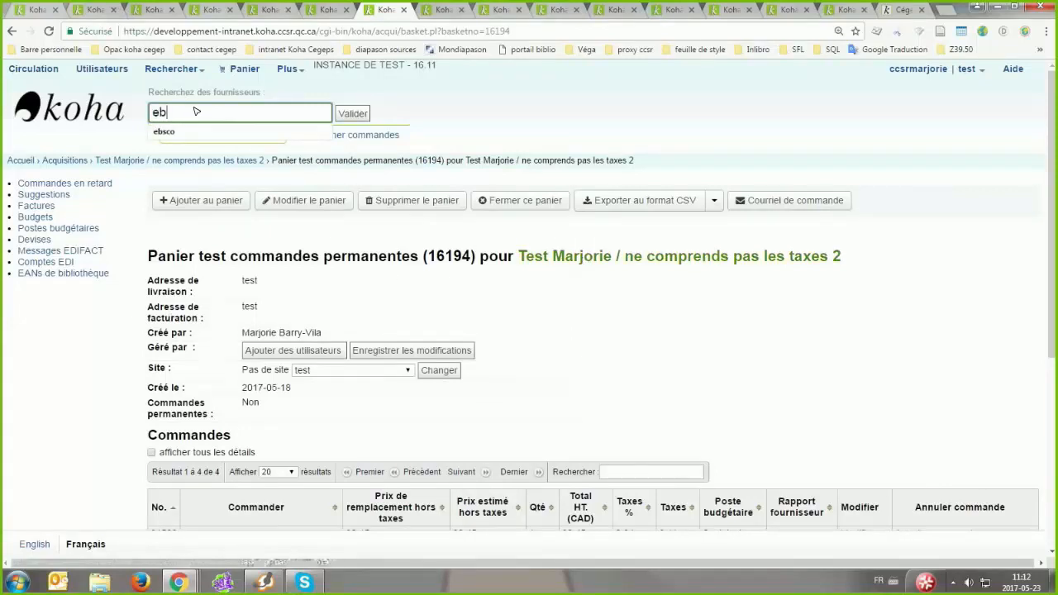
text(sco)
click(351, 114)
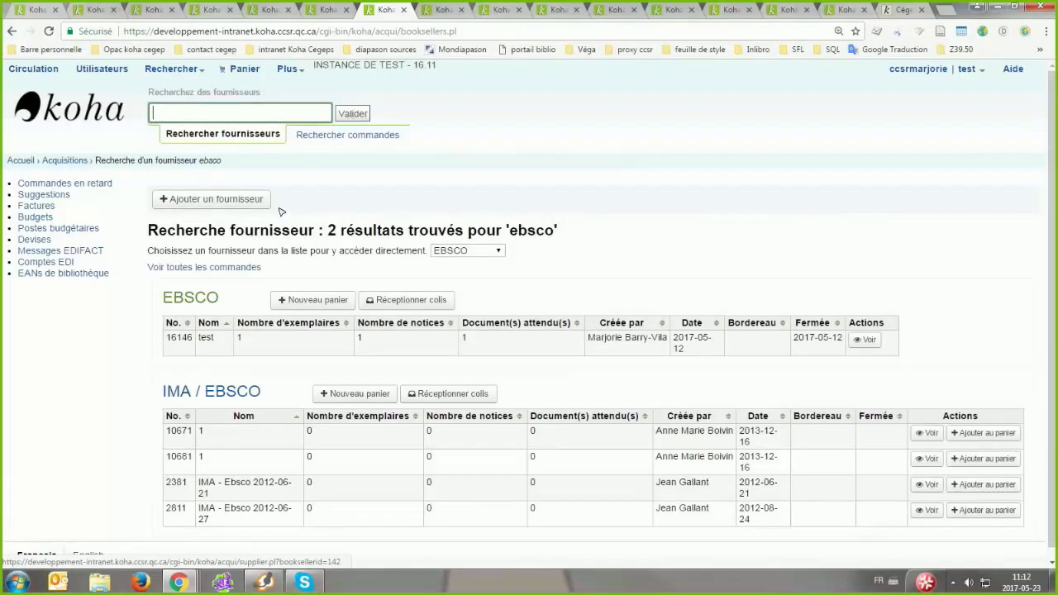
click(866, 339)
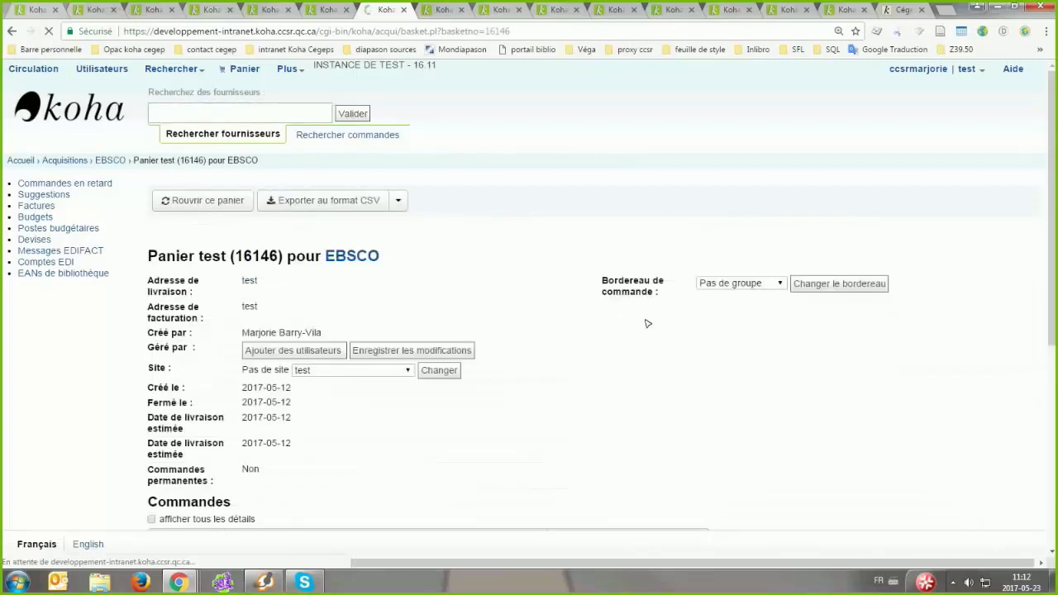
- Reopen the EBSCO "test" basket and filter the subscriptions available to order by supplier "ebsco"
click(203, 200)
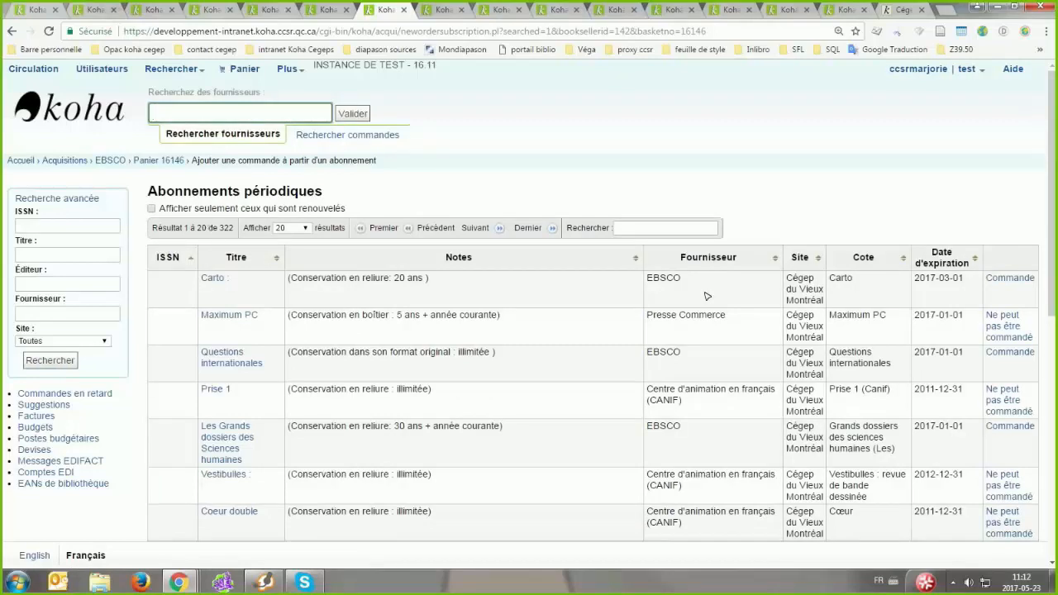
click(58, 314)
text(ebsco)
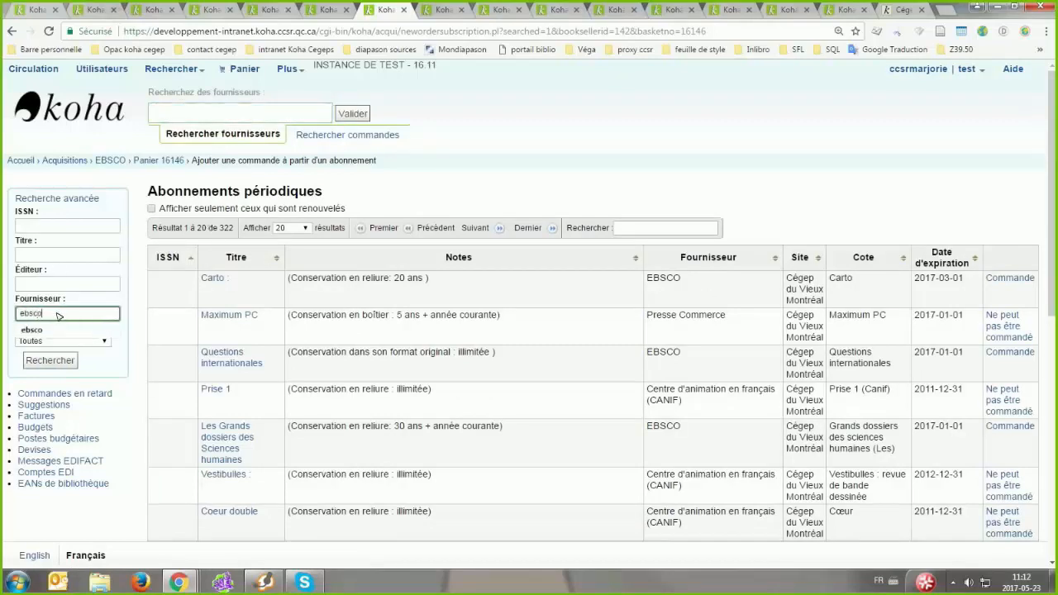
key(Return)
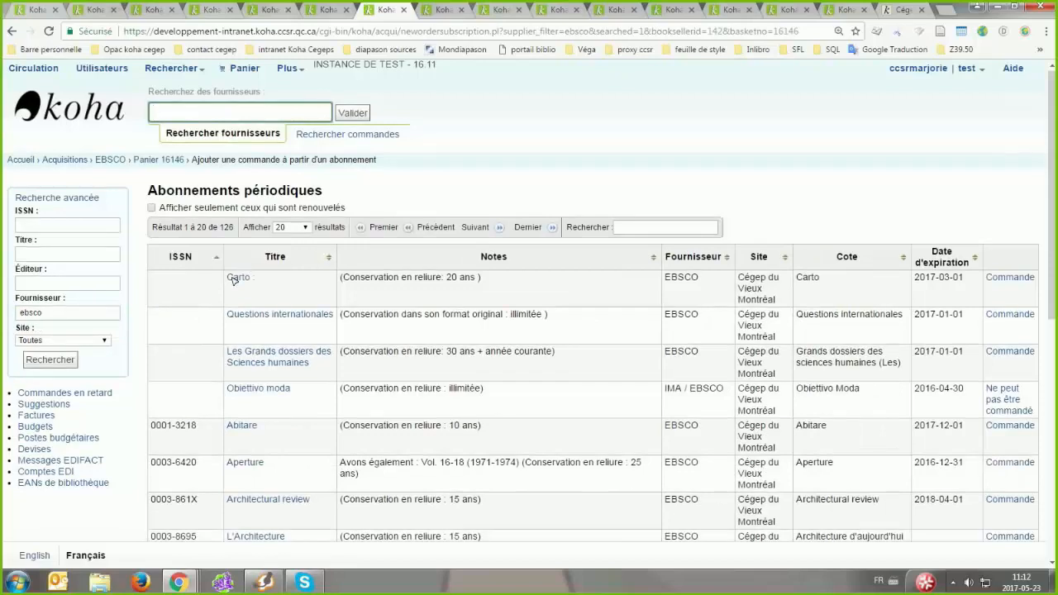
- Order the "Carto" subscription into the basket with fund Philosophie, supplier price 100 CAD and 0% tax, and save the order
scroll(864, 323, down, 1)
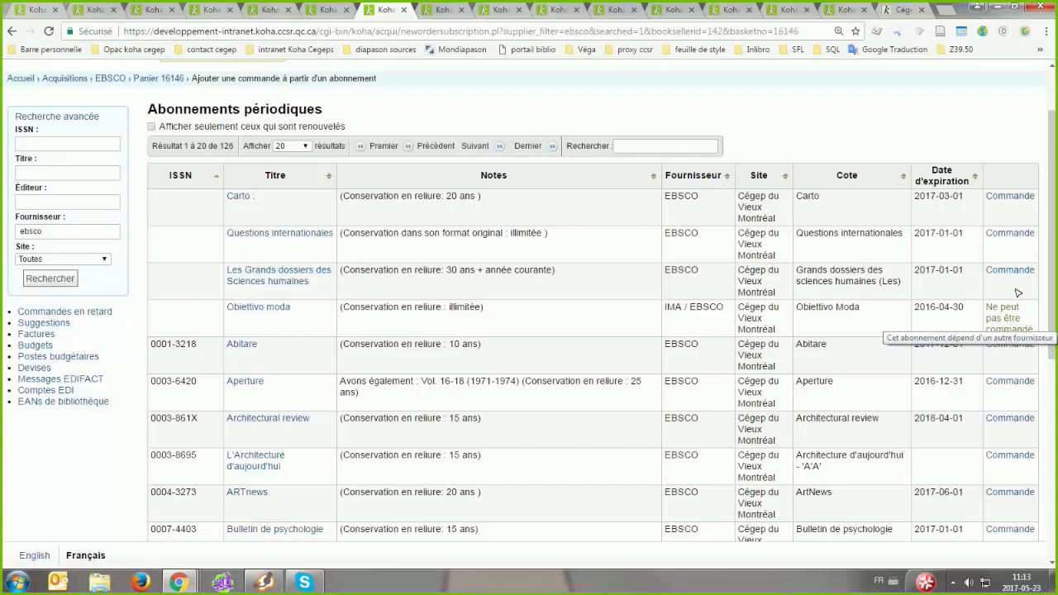
click(1009, 196)
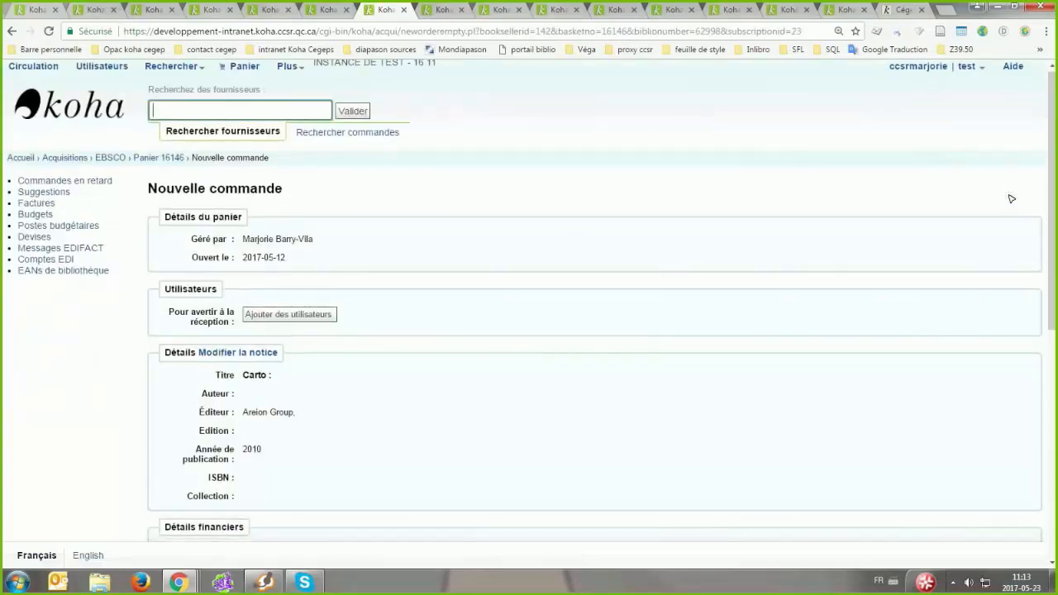
scroll(1010, 199, down, 4)
click(321, 250)
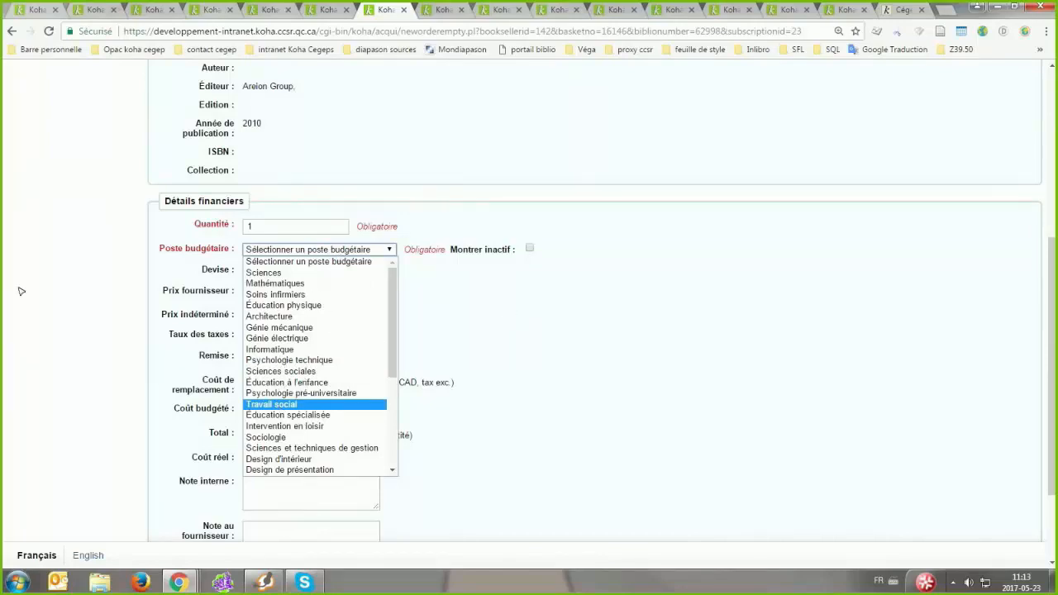
click(484, 352)
click(252, 334)
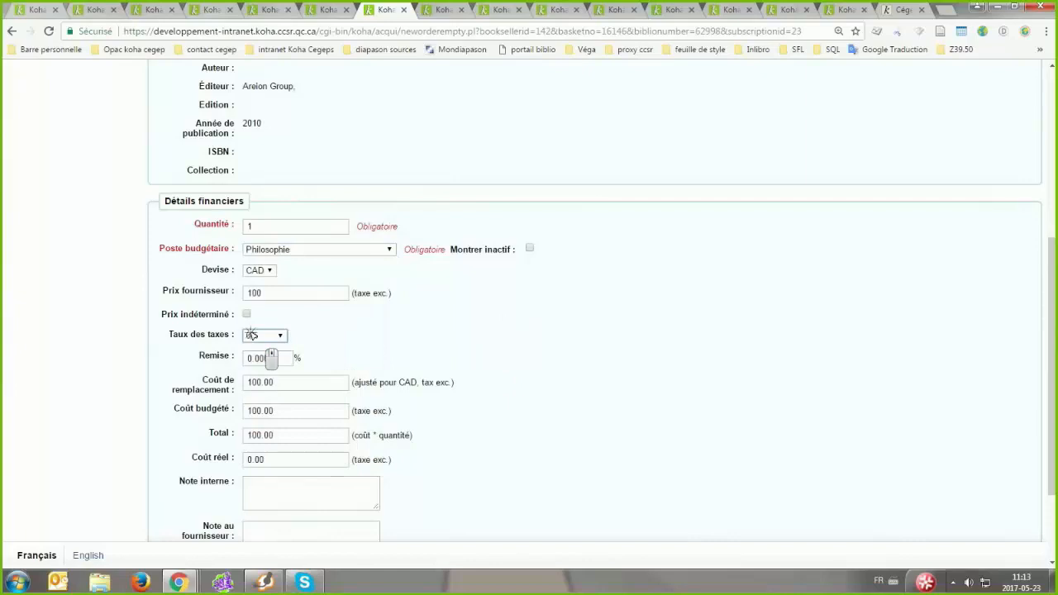
scroll(251, 334, down, 2)
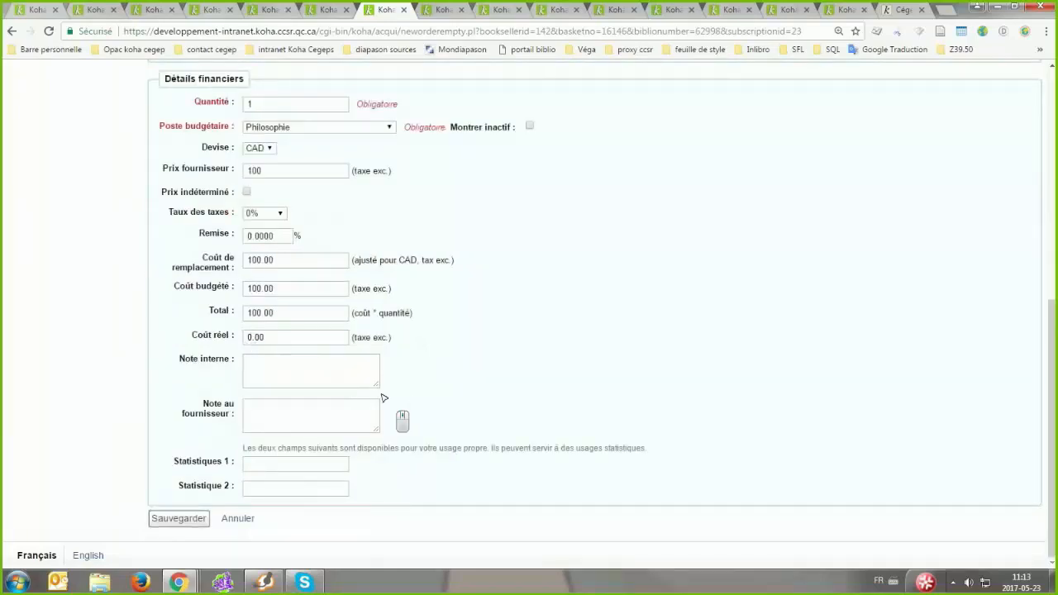
click(183, 517)
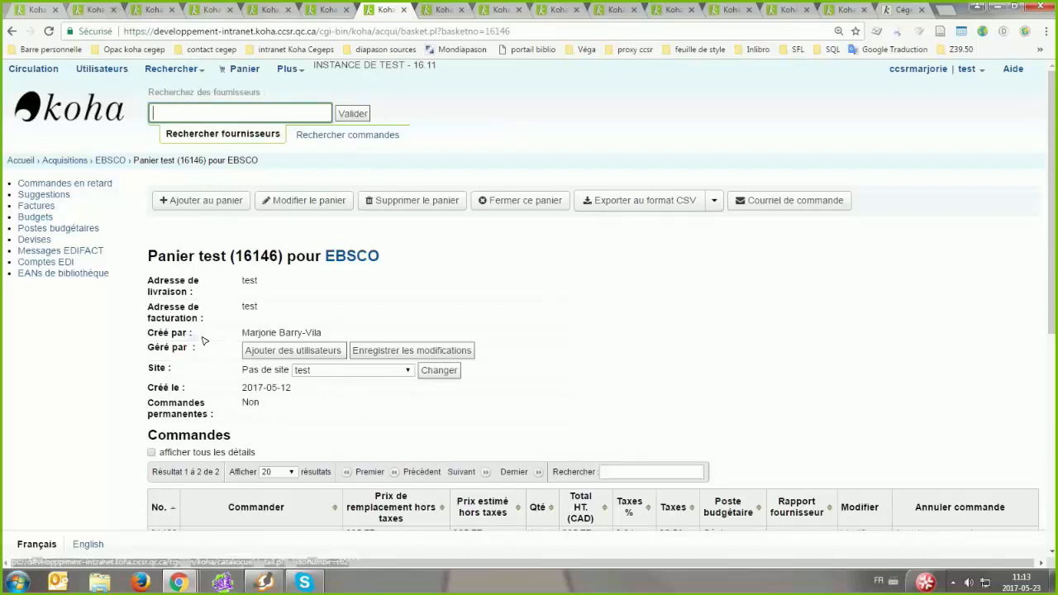
- Review the "test" basket's order lines and close the basket without attaching it to a new order group
scroll(204, 340, down, 2)
scroll(165, 341, up, 2)
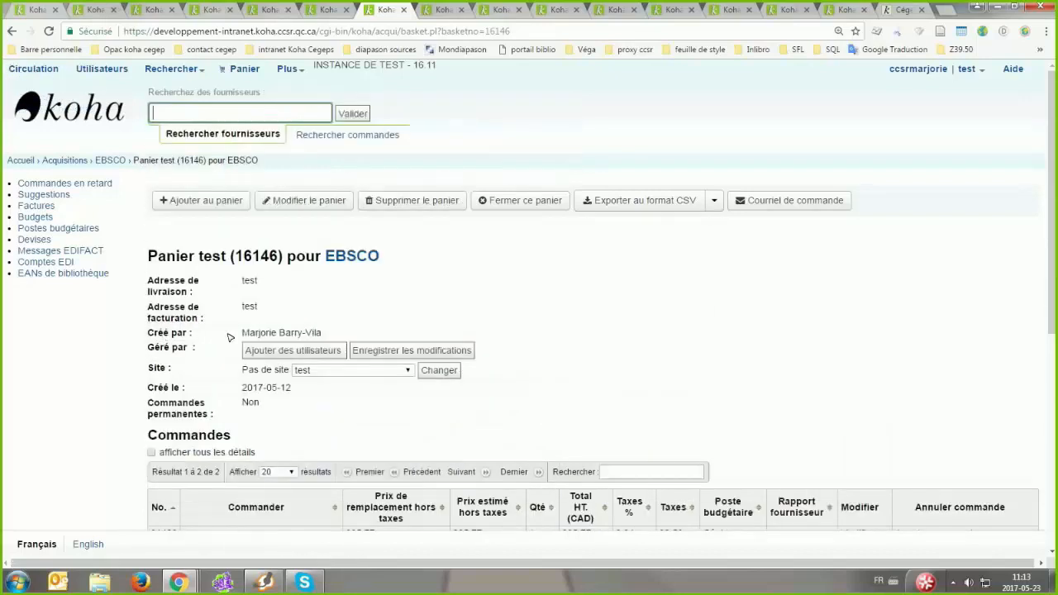
scroll(231, 337, down, 2)
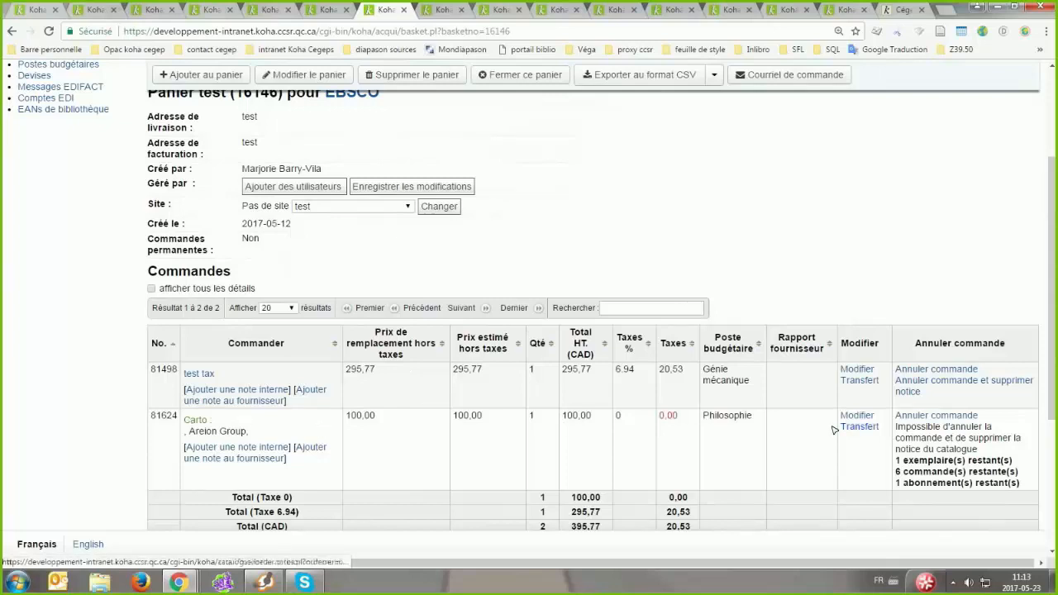
scroll(293, 453, up, 3)
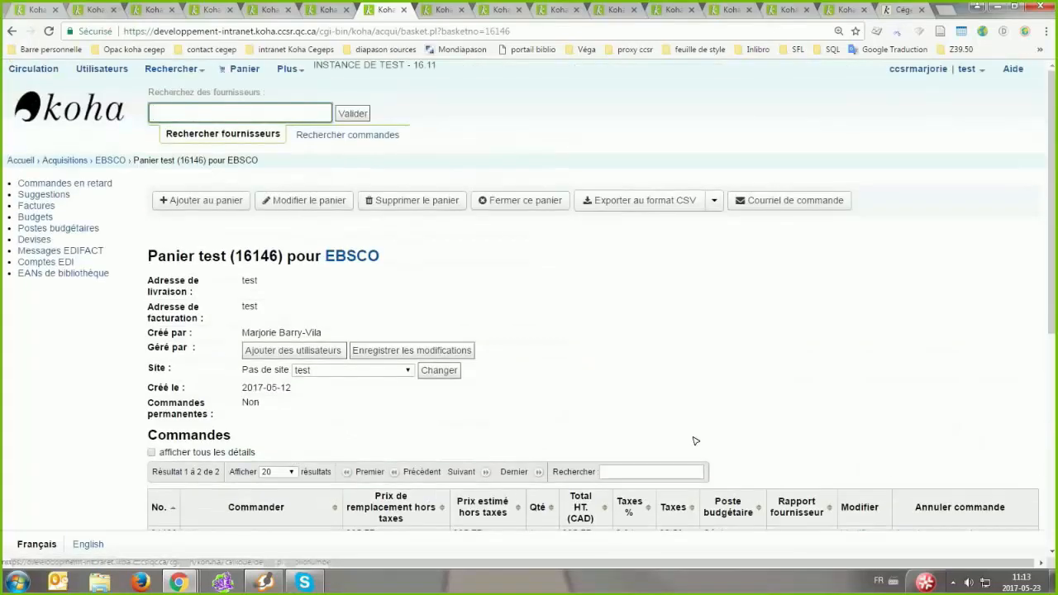
click(514, 200)
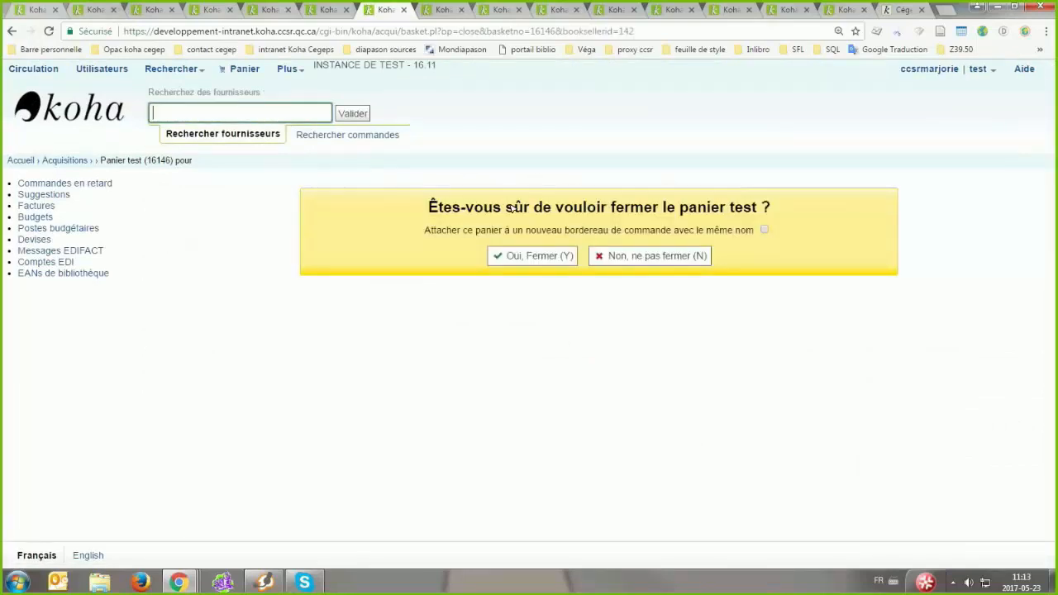
click(542, 257)
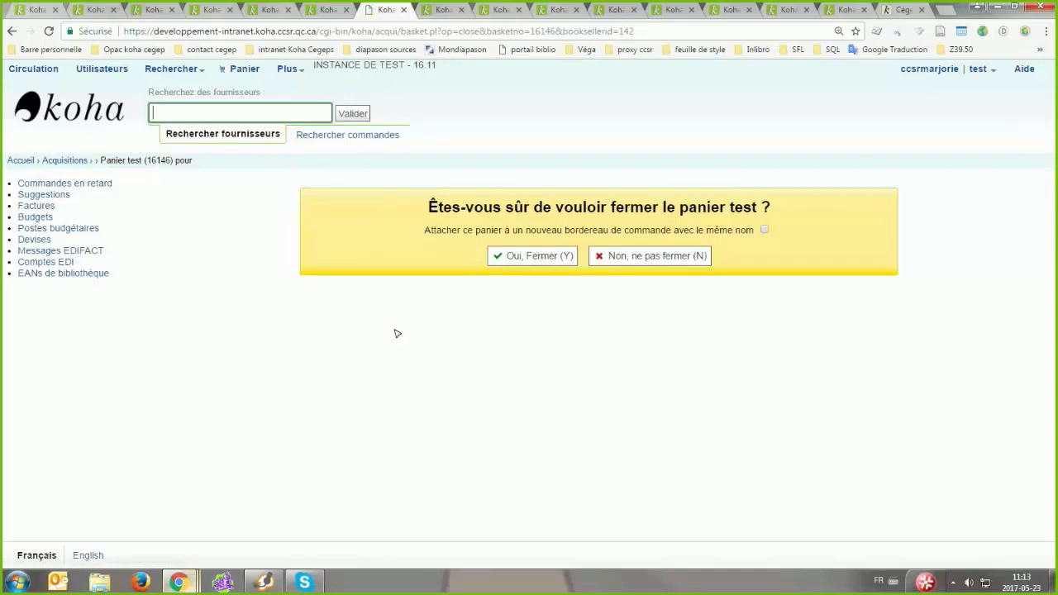
- Switch to the VIA conference window to check the participants and return to Koha
mouse_move(177, 583)
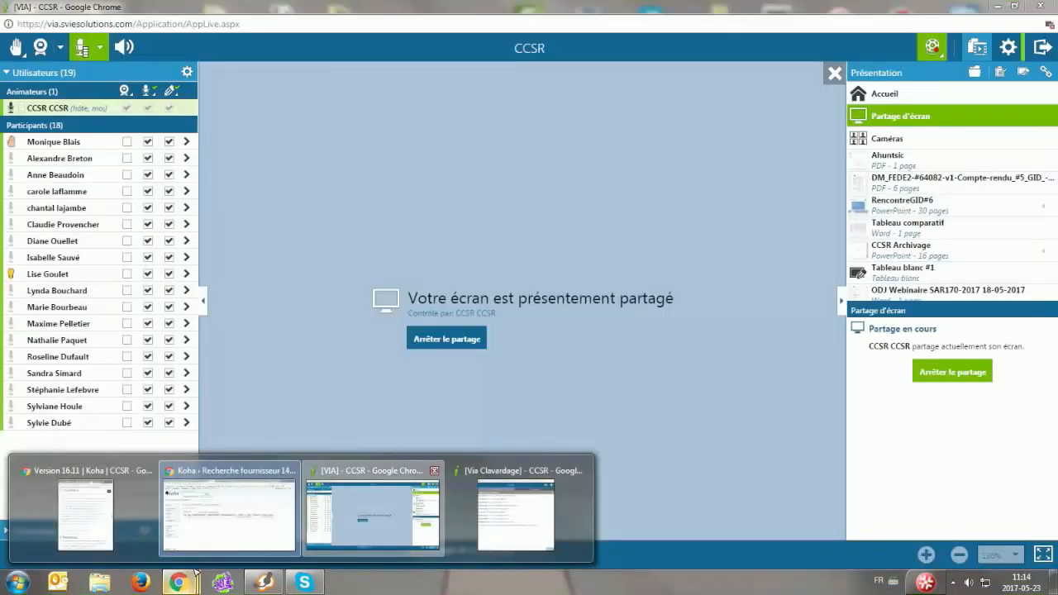
click(372, 508)
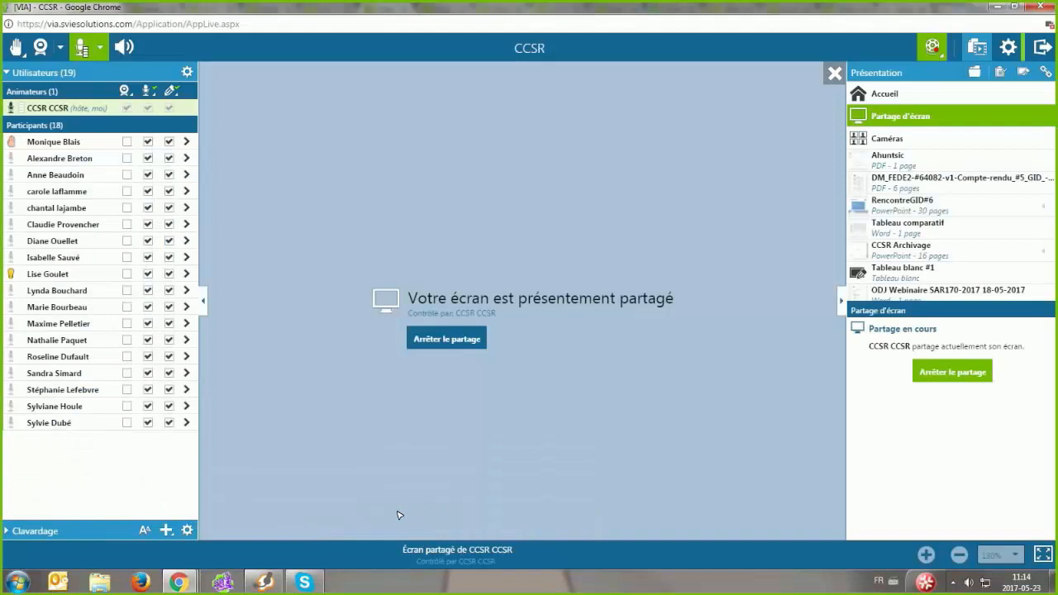
mouse_move(178, 583)
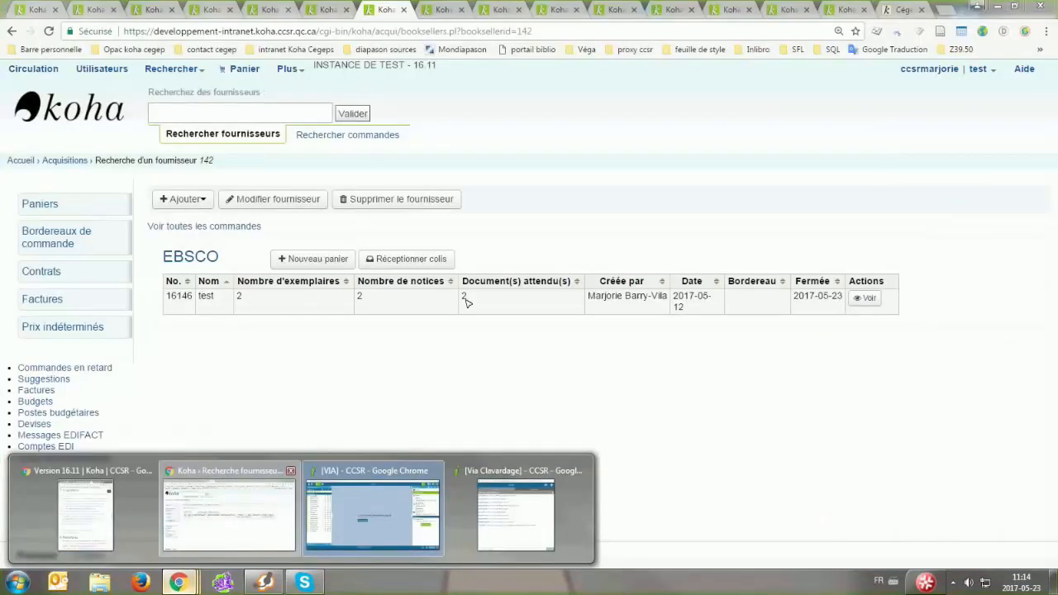
- Receive the "Carto" order in EBSCO's existing shipment with quantity 1, 0% tax and actual cost 100,00
click(429, 262)
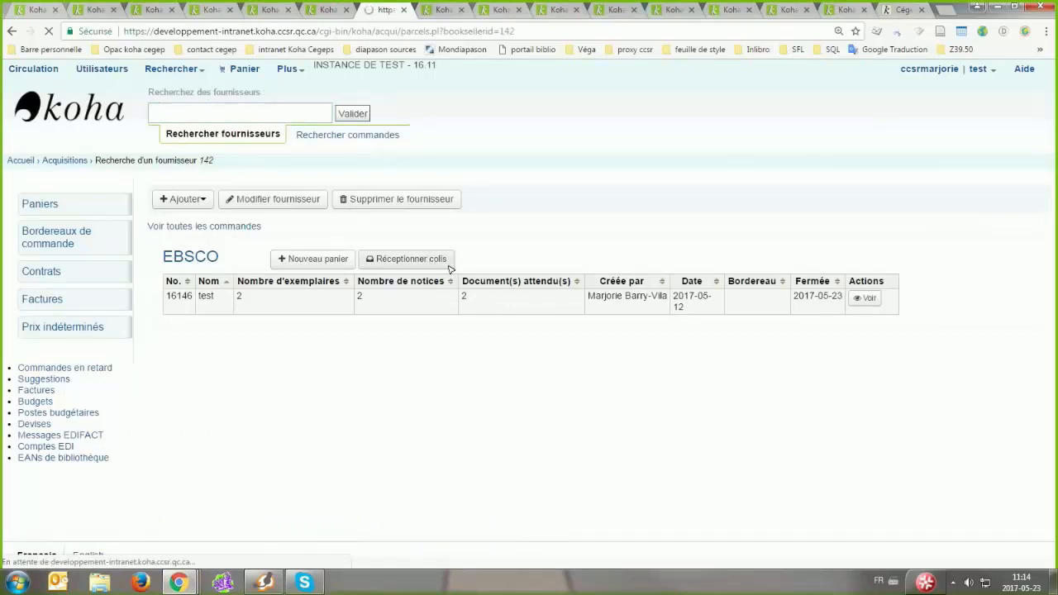
click(266, 289)
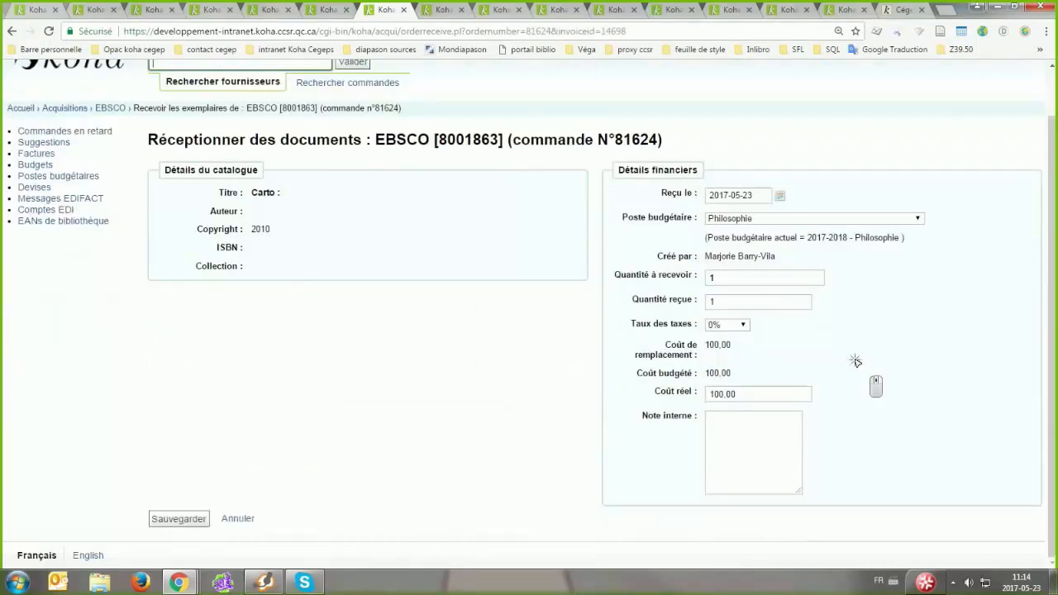
scroll(855, 360, up, 2)
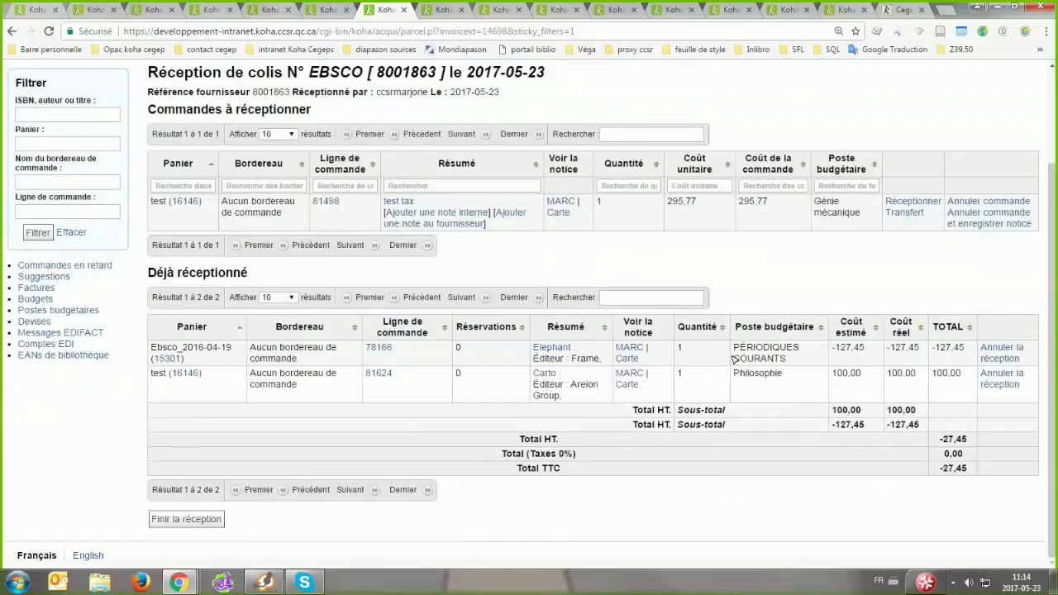
middle_click(602, 439)
click(180, 520)
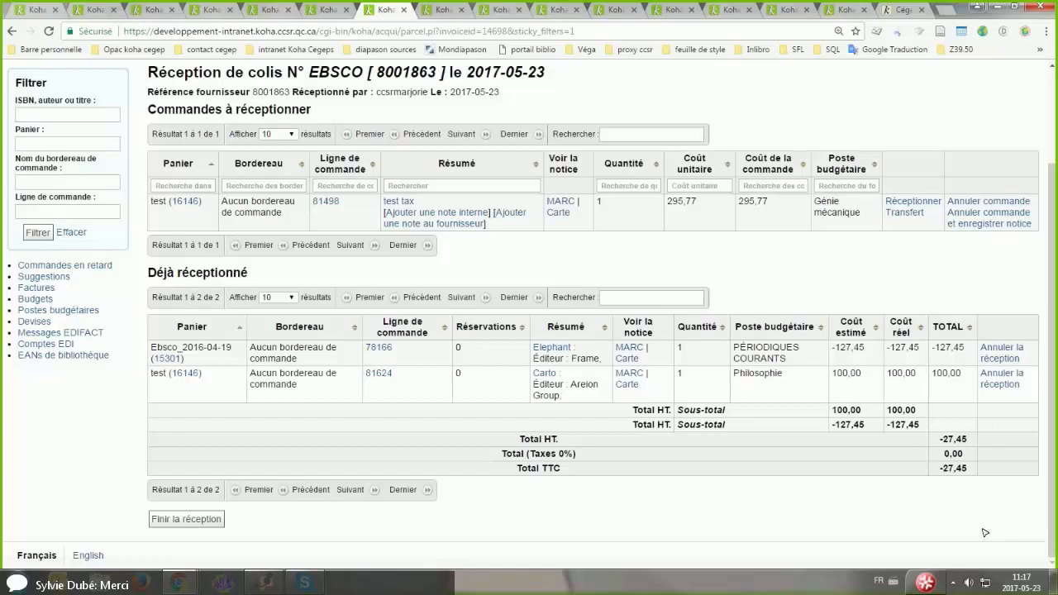
- Leave the EBSCO shipment and return to the Acquisitions home page
scroll(463, 306, up, 3)
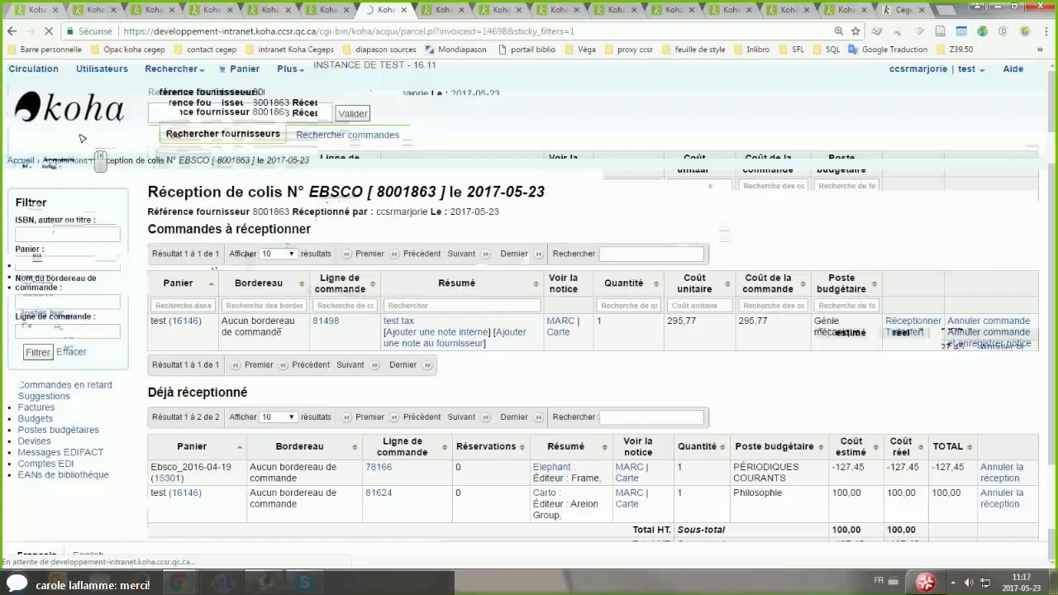
click(62, 159)
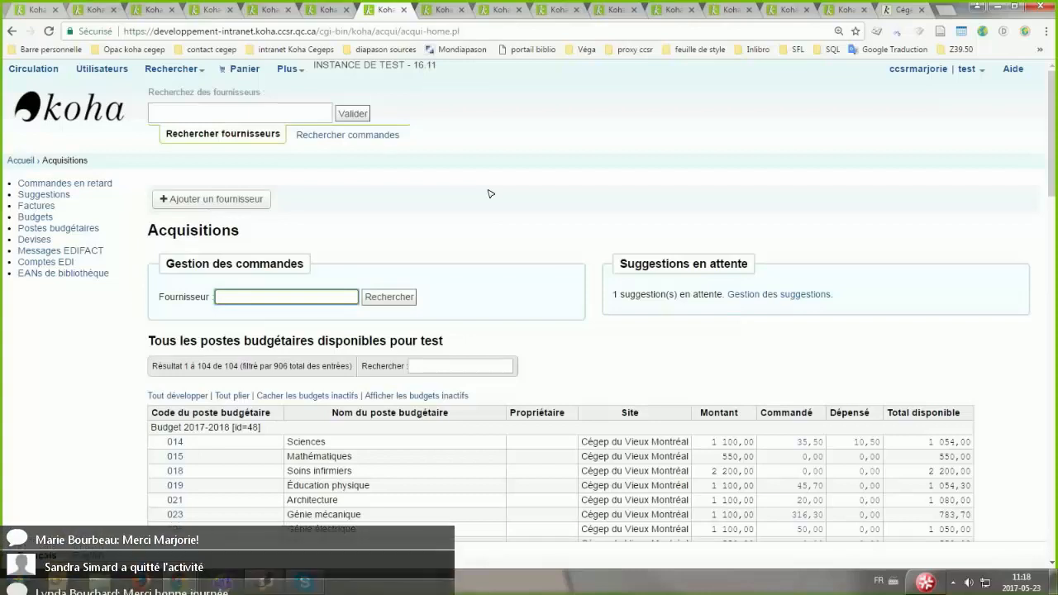
- Switch to the VIA conference window and stop the screen sharing
mouse_move(177, 582)
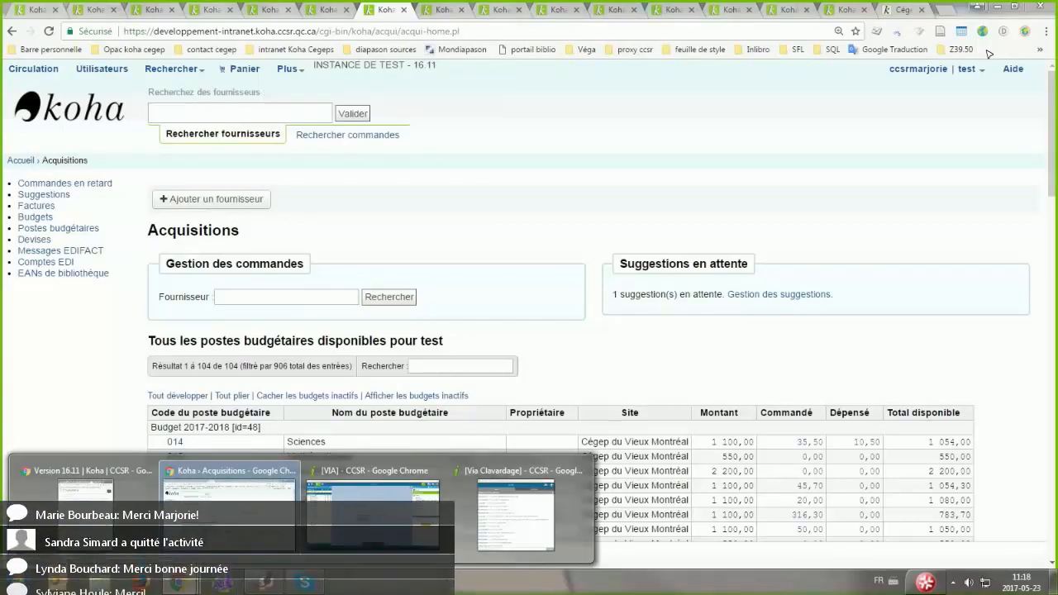
click(380, 529)
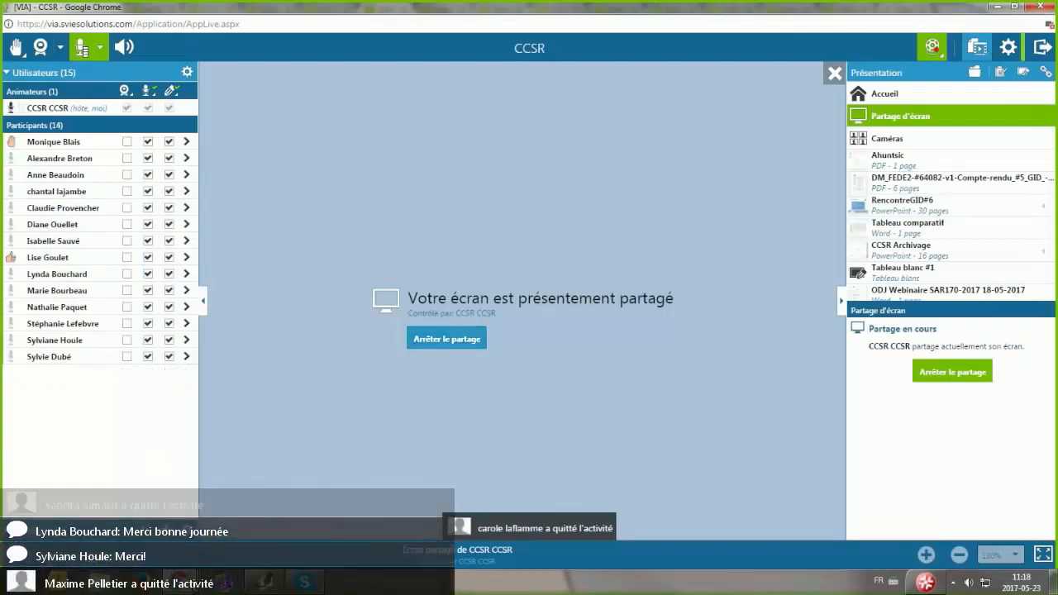
click(462, 342)
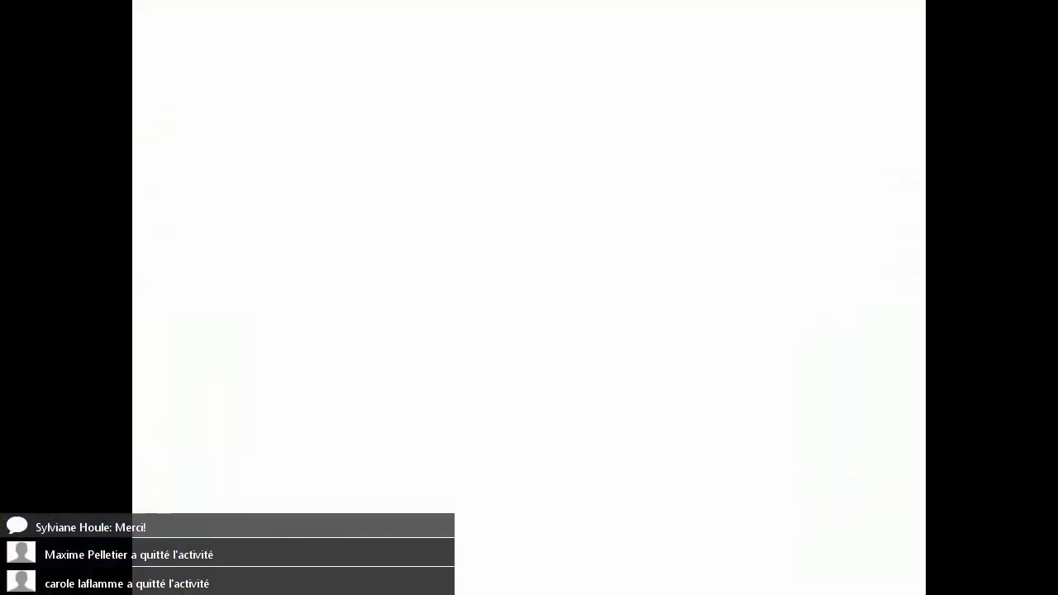